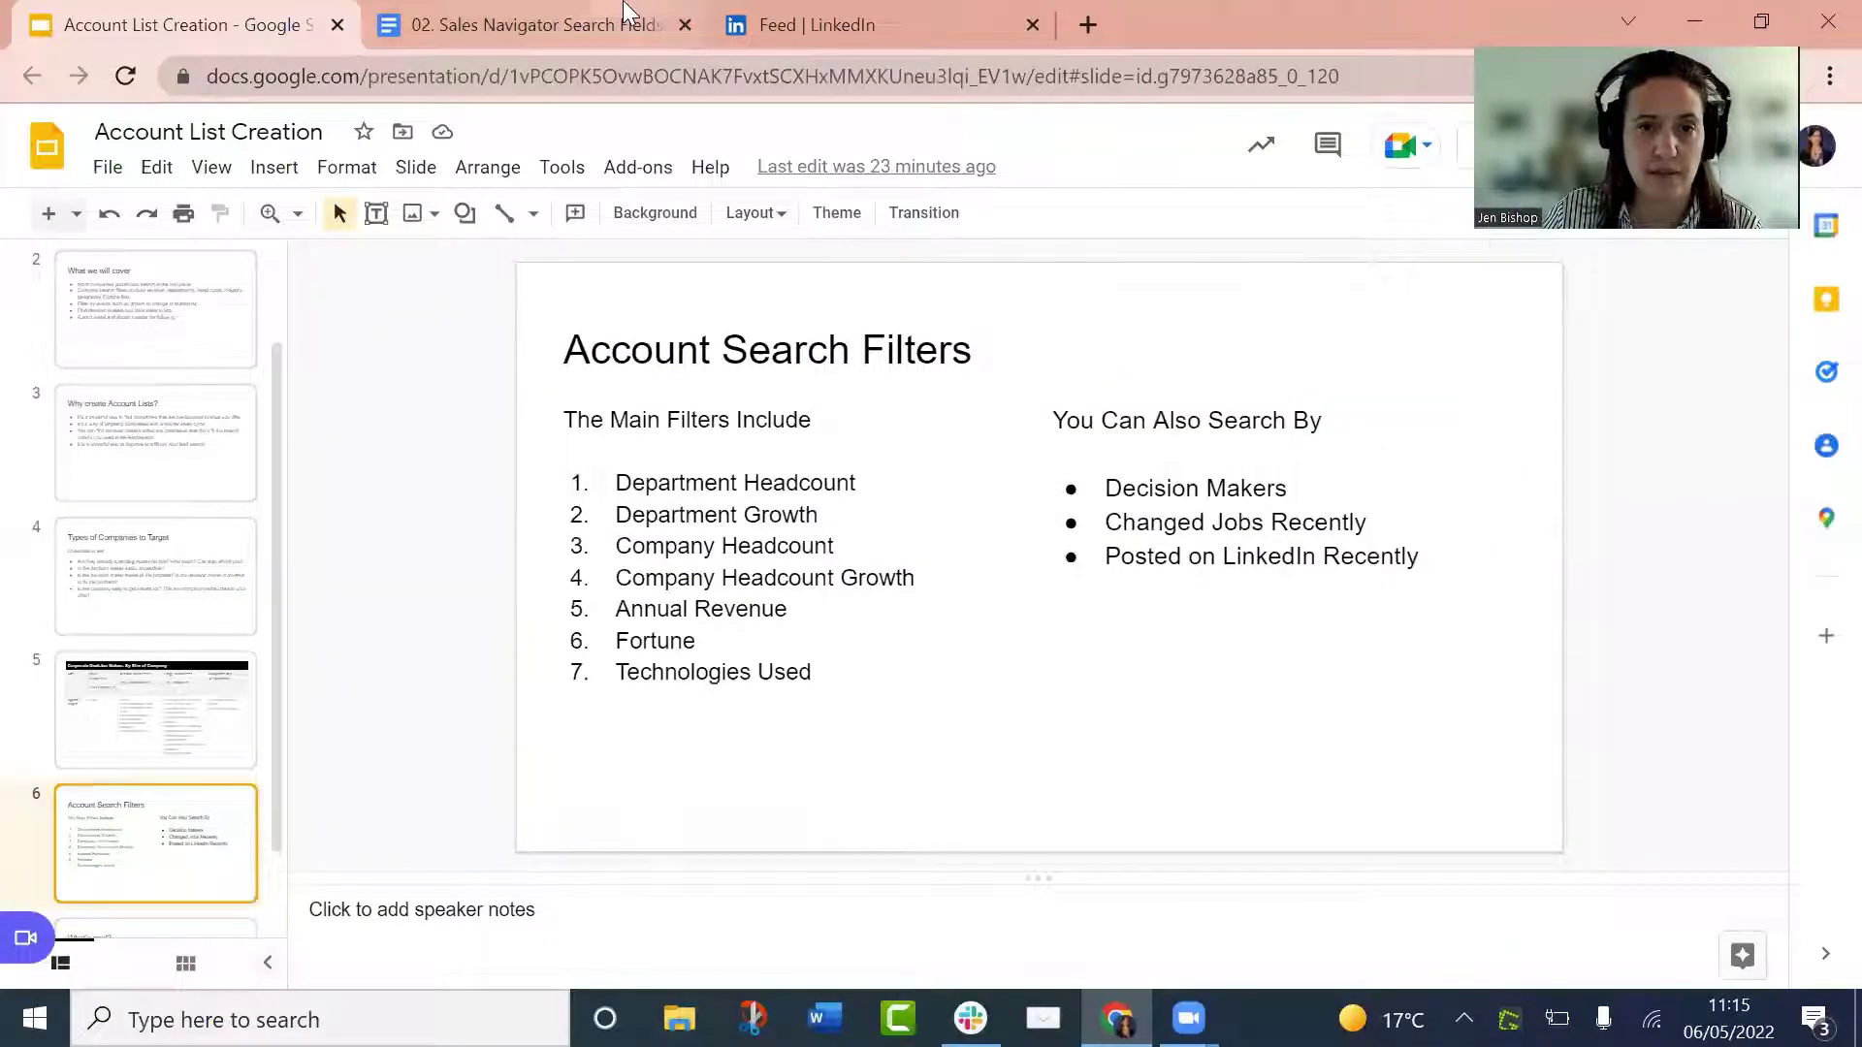
In the '02. Sales Navigator Search Fields' document, highlight the senior-leaders title and lead criteria items a–j
left_click(567, 21)
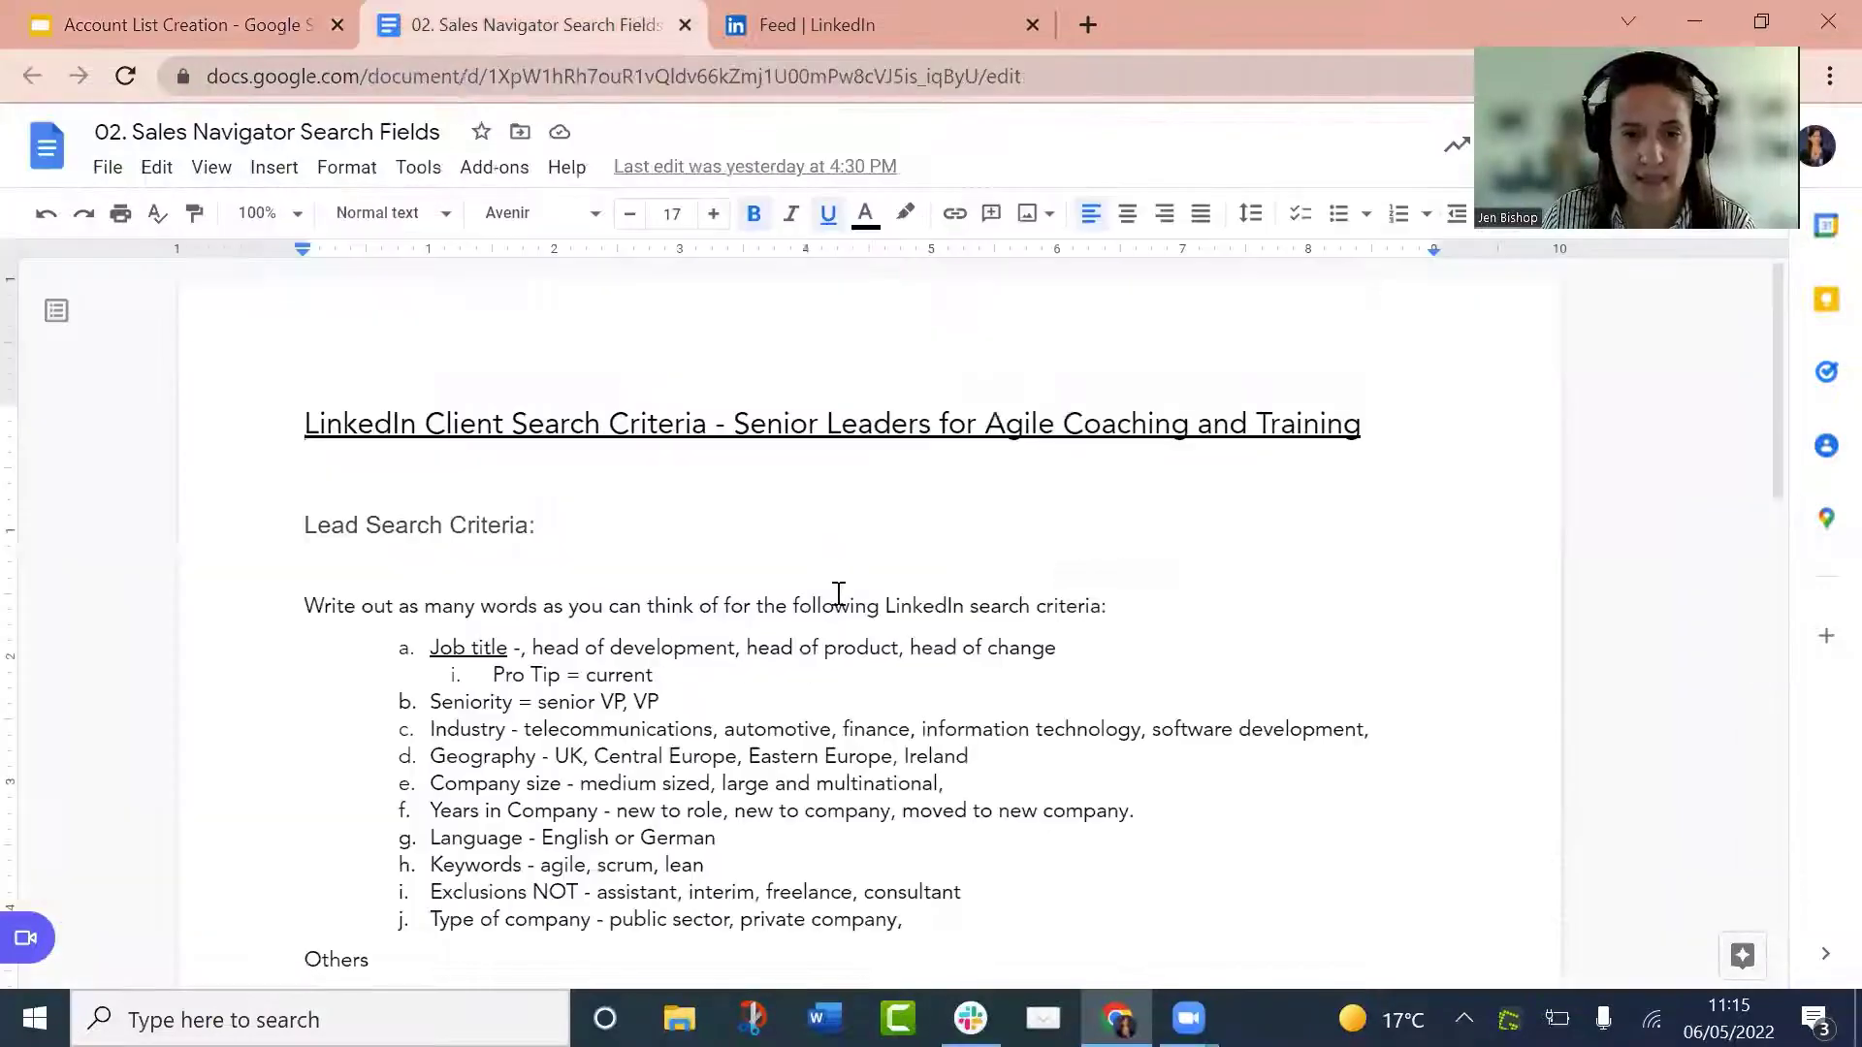
scroll(839, 593, "down", 2)
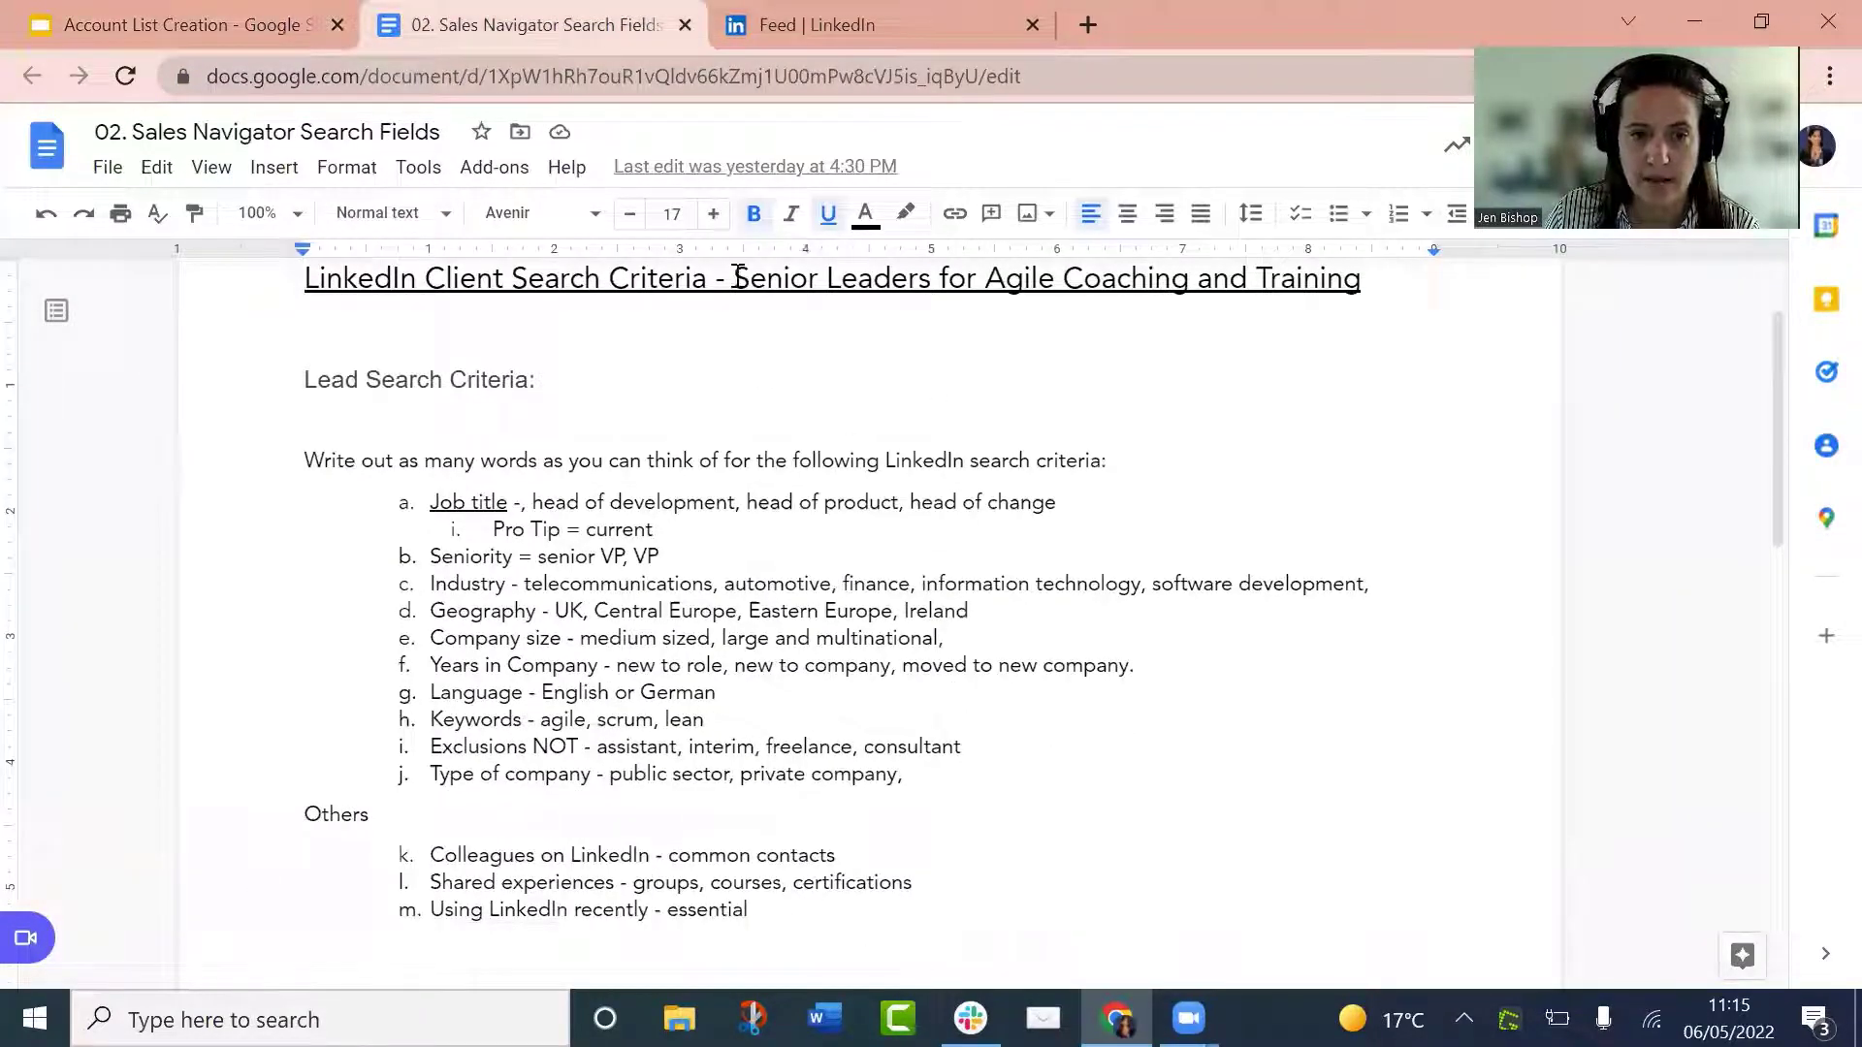
left_click_drag(736, 278, 1364, 284)
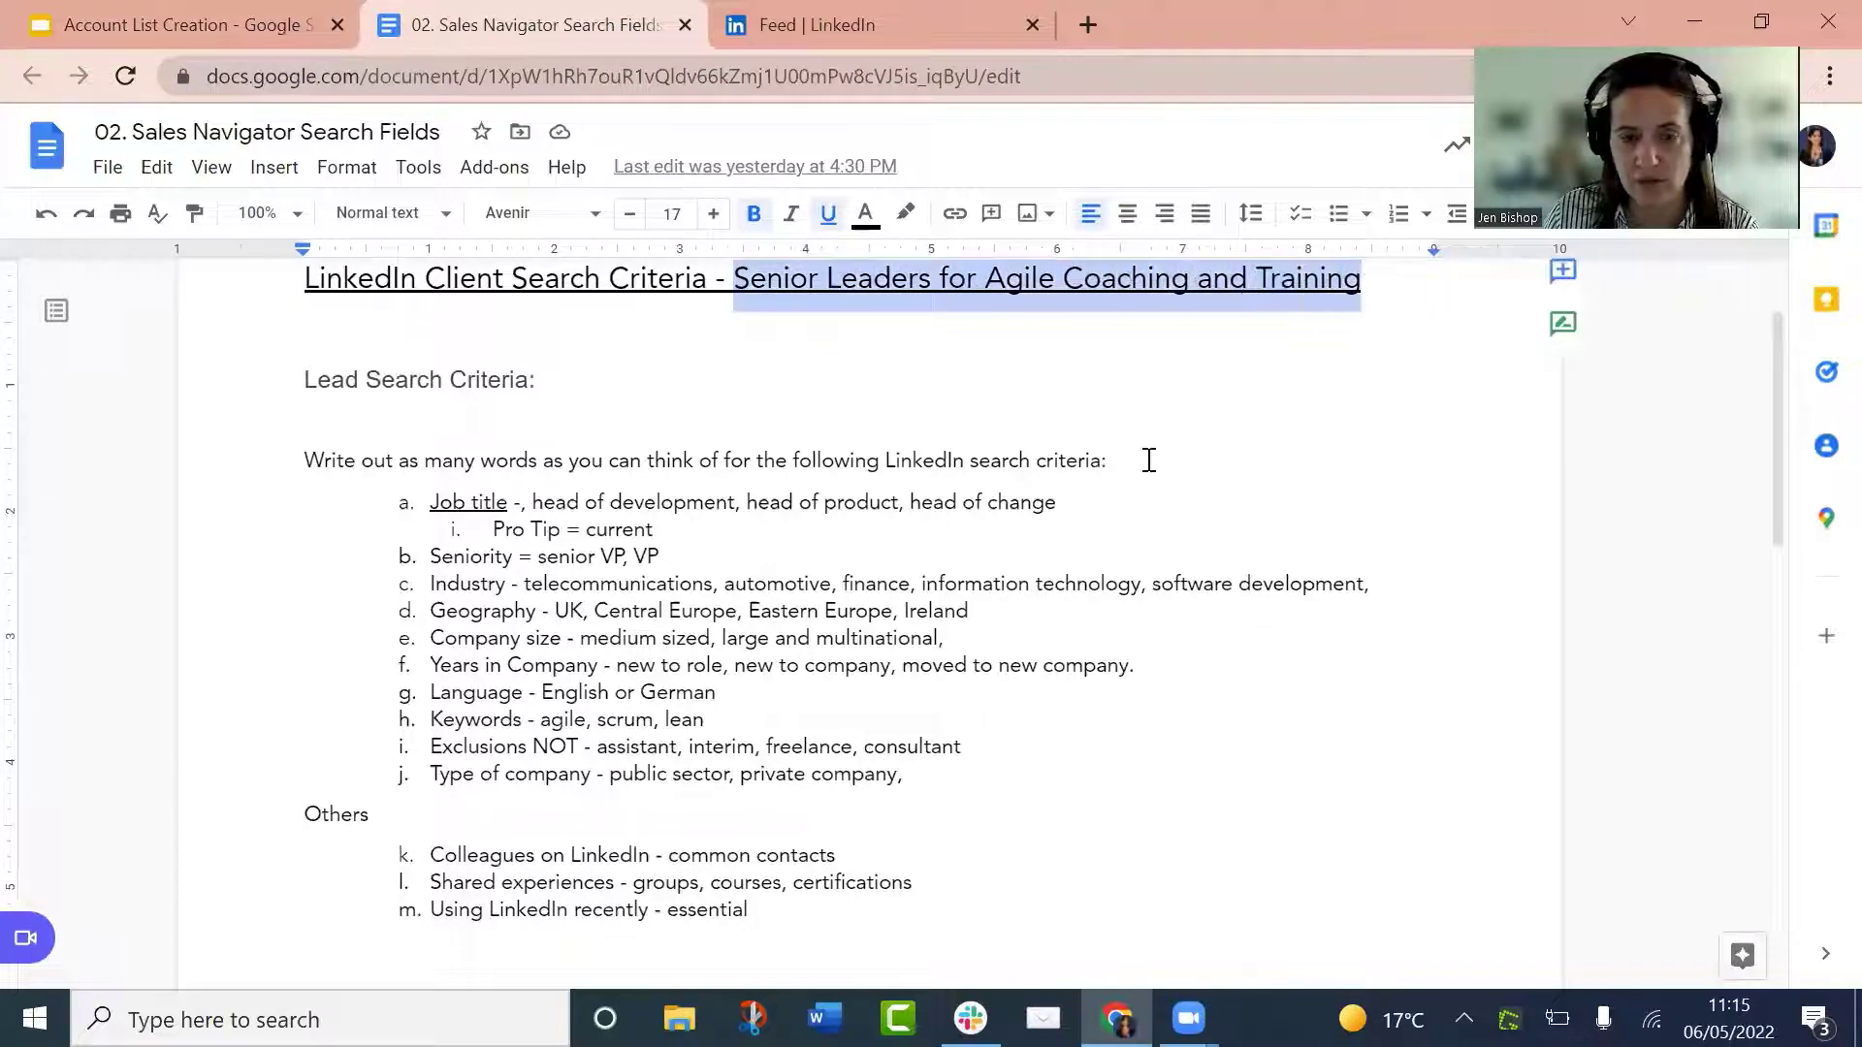
scroll(1042, 576, "down", 2)
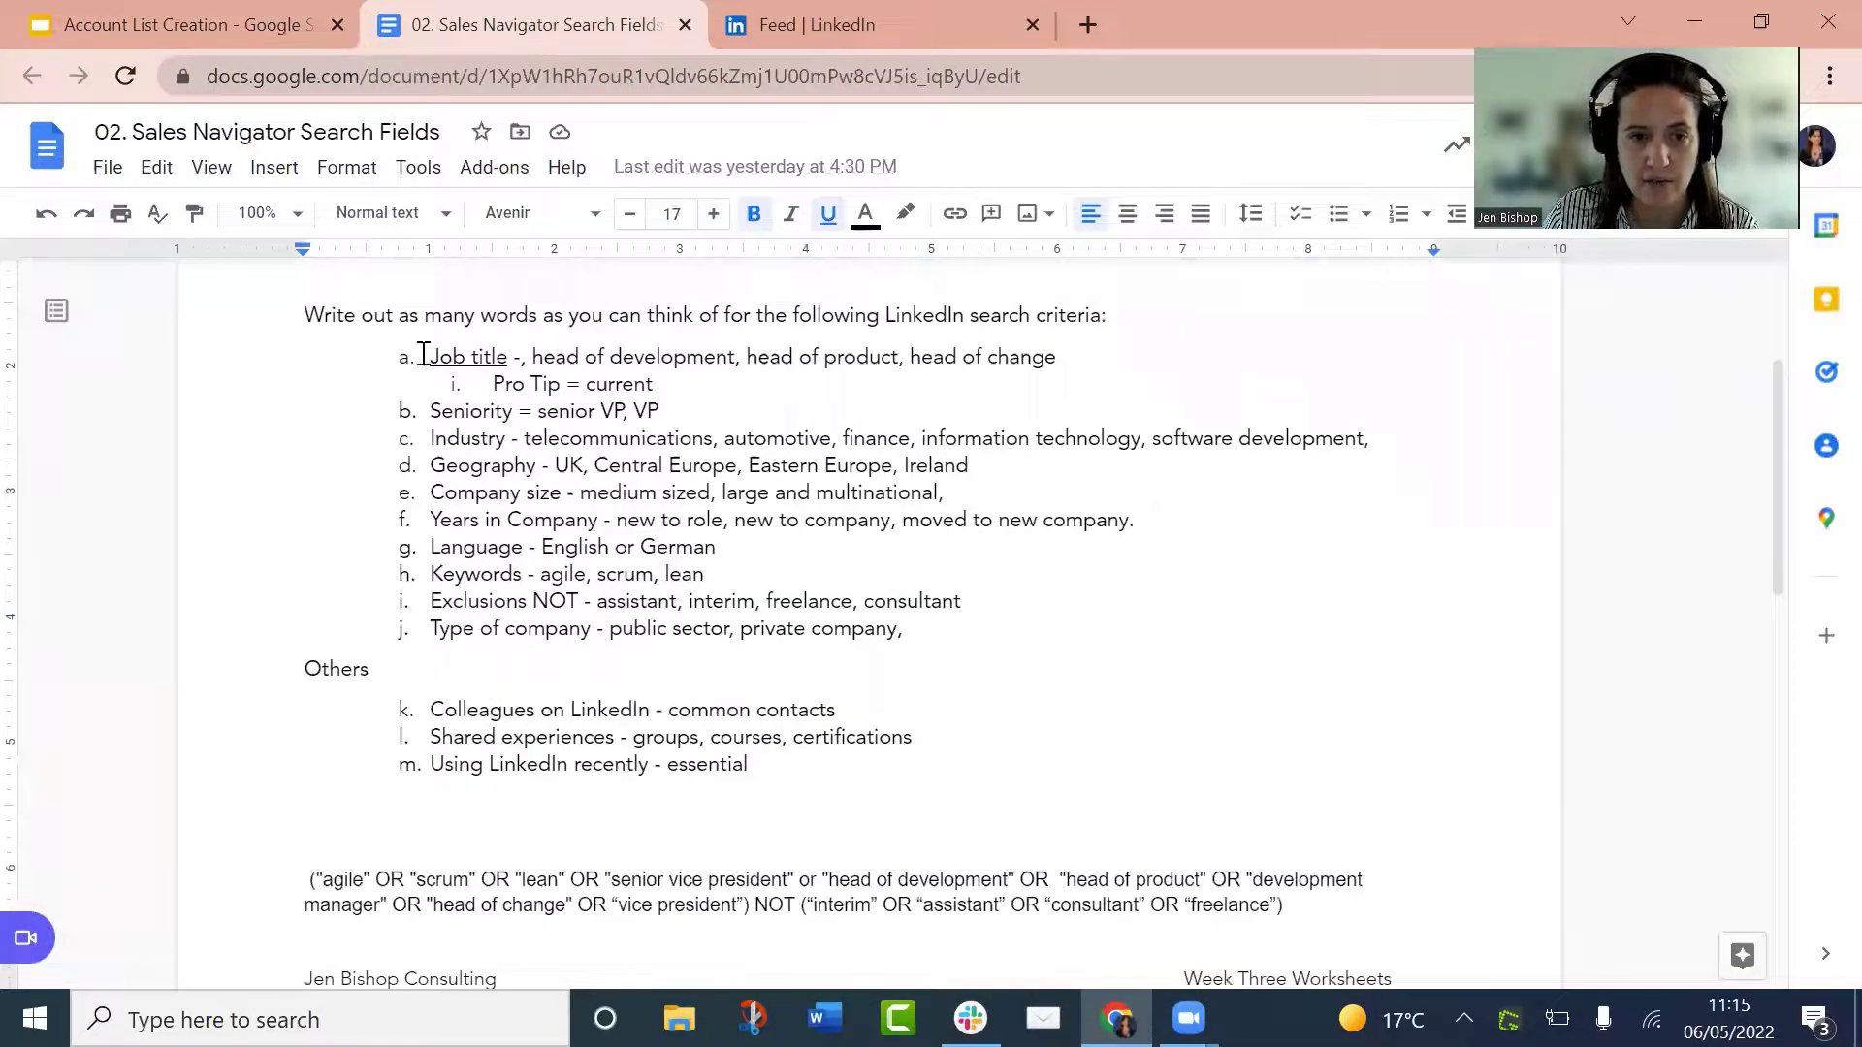
left_click_drag(428, 357, 913, 632)
Highlight the account criteria: 500 - 5000 headcount, 1 million + revenue and headcount growth
scroll(913, 631, "down", 9)
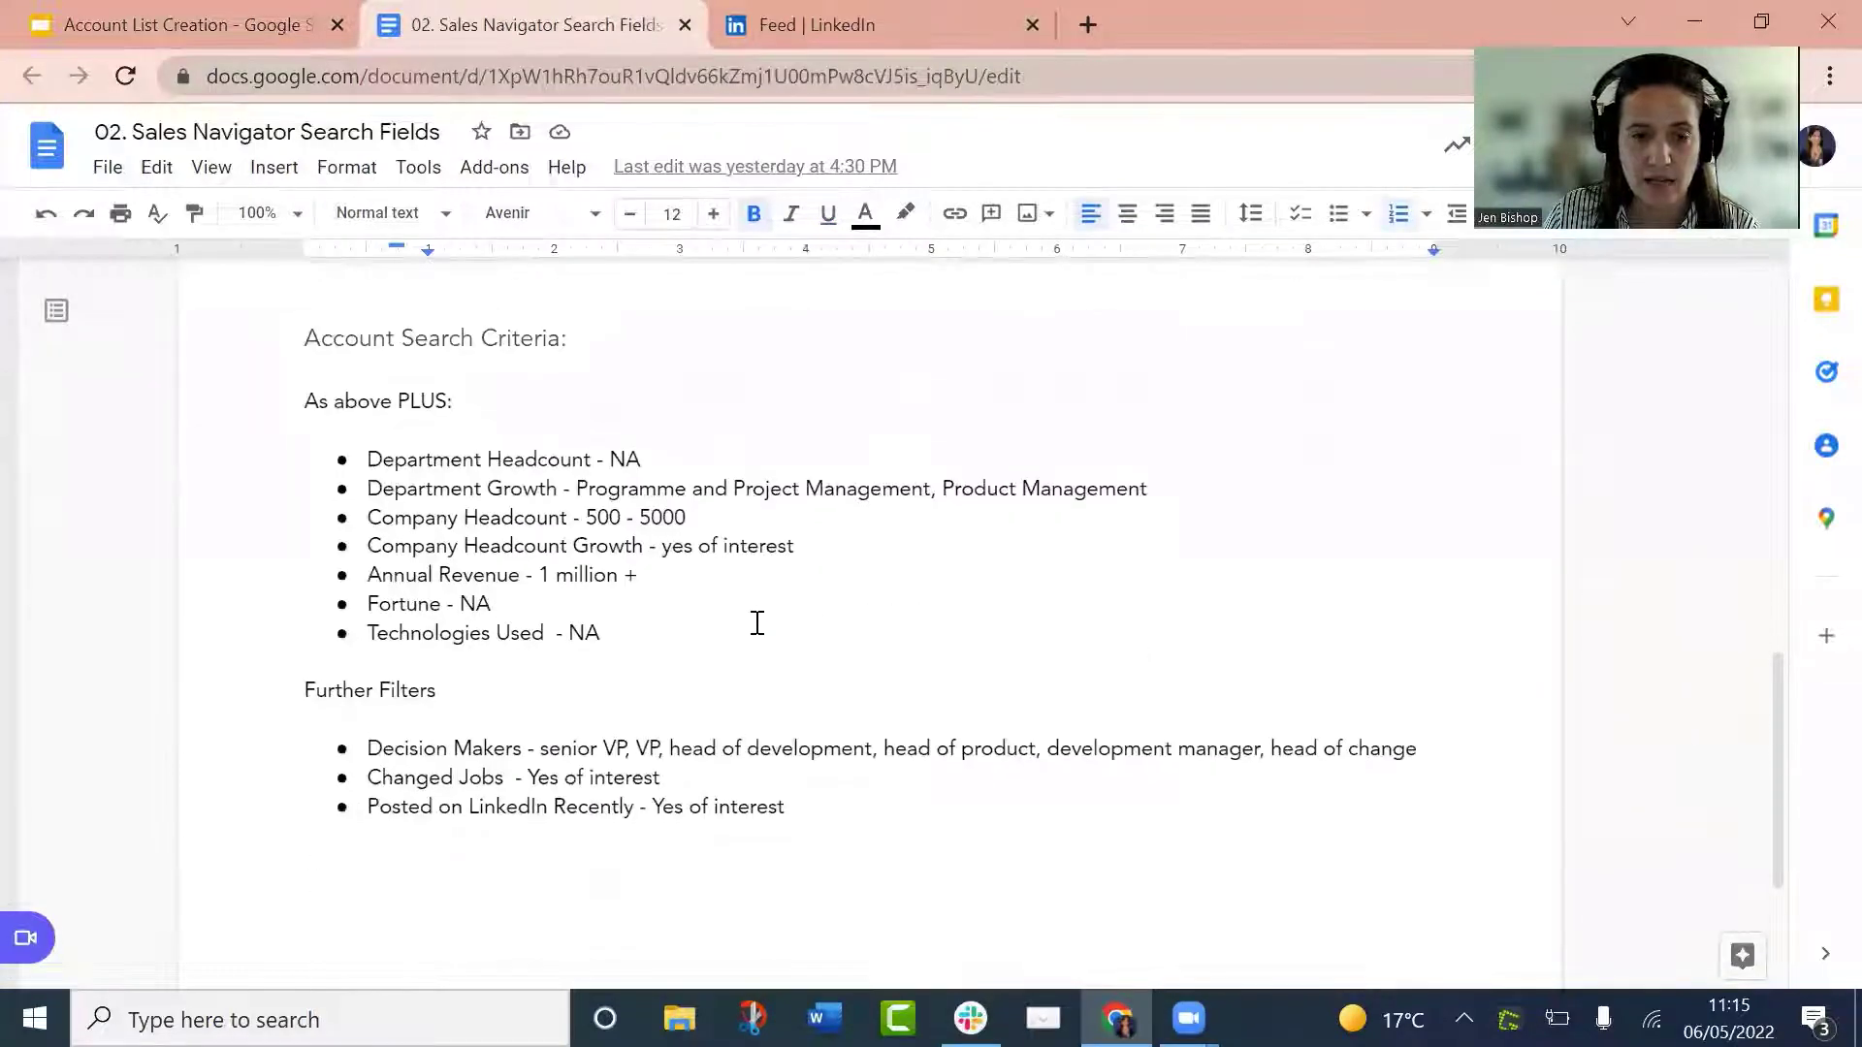
left_click(757, 623)
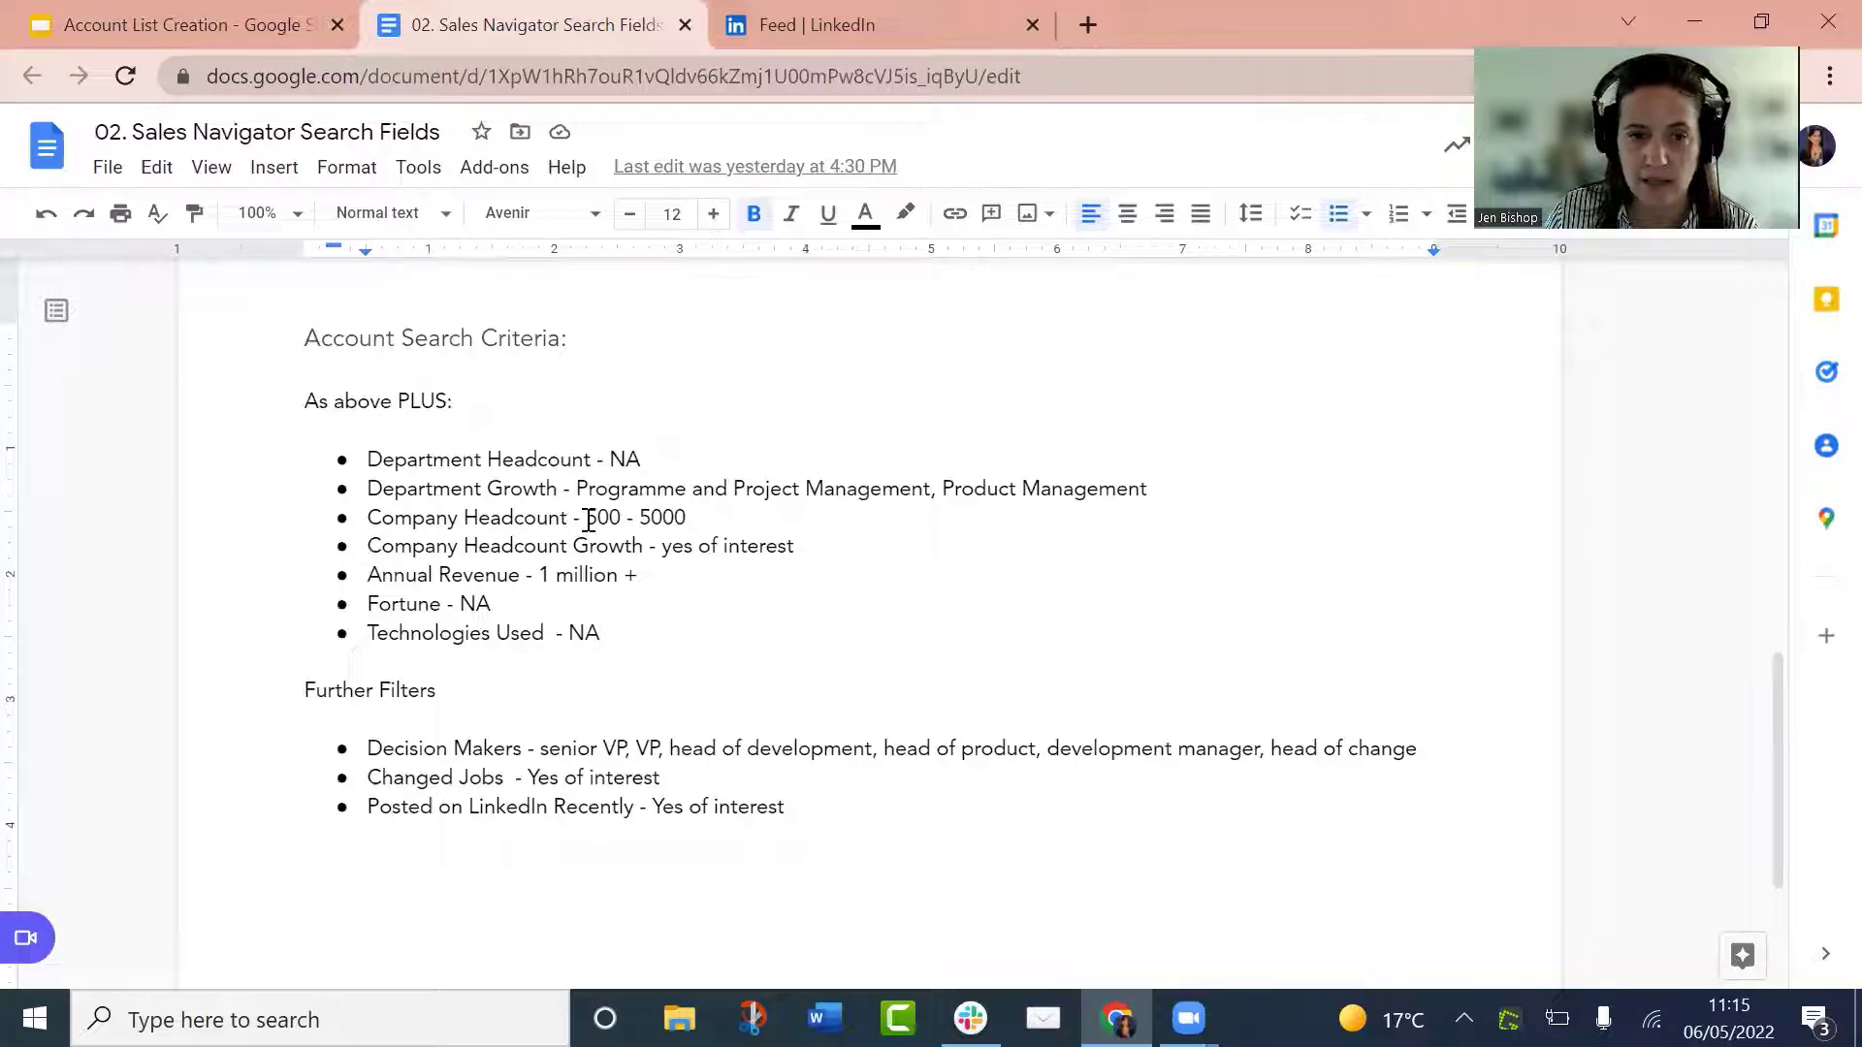
left_click_drag(585, 517, 700, 517)
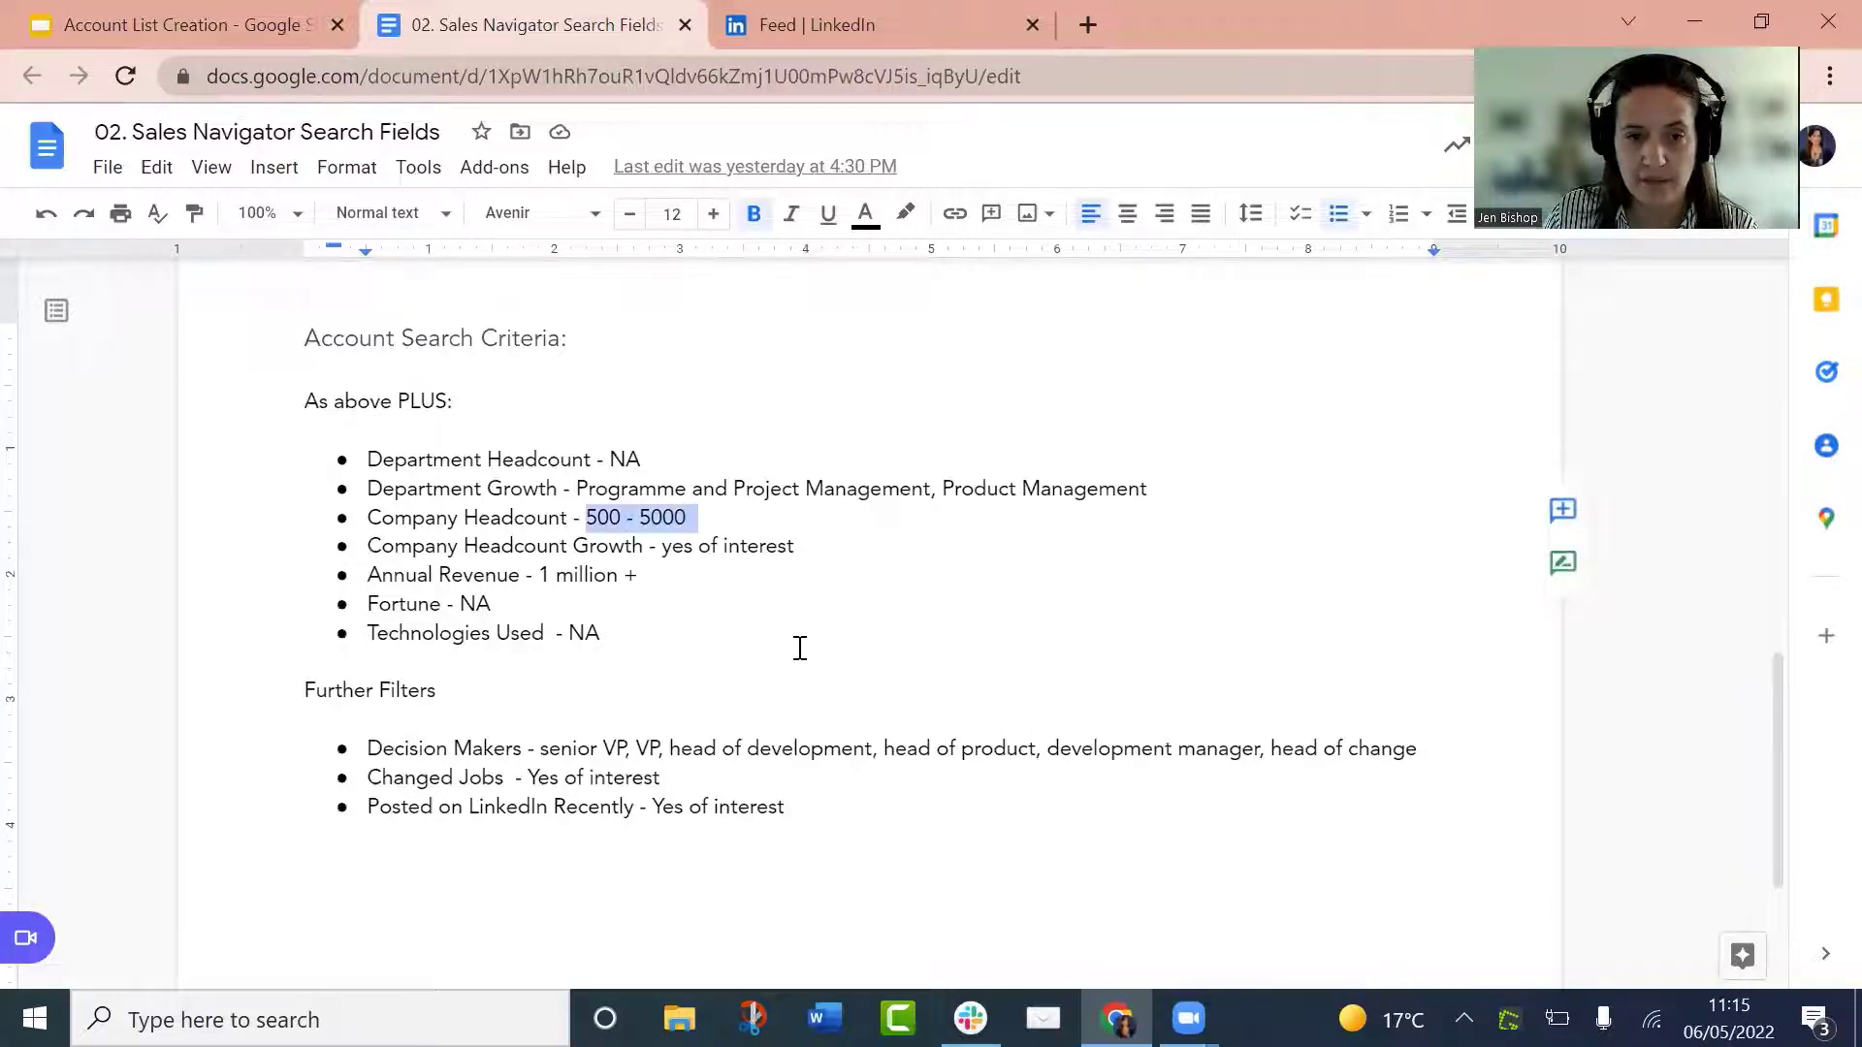
left_click_drag(532, 578, 655, 577)
left_click(680, 631)
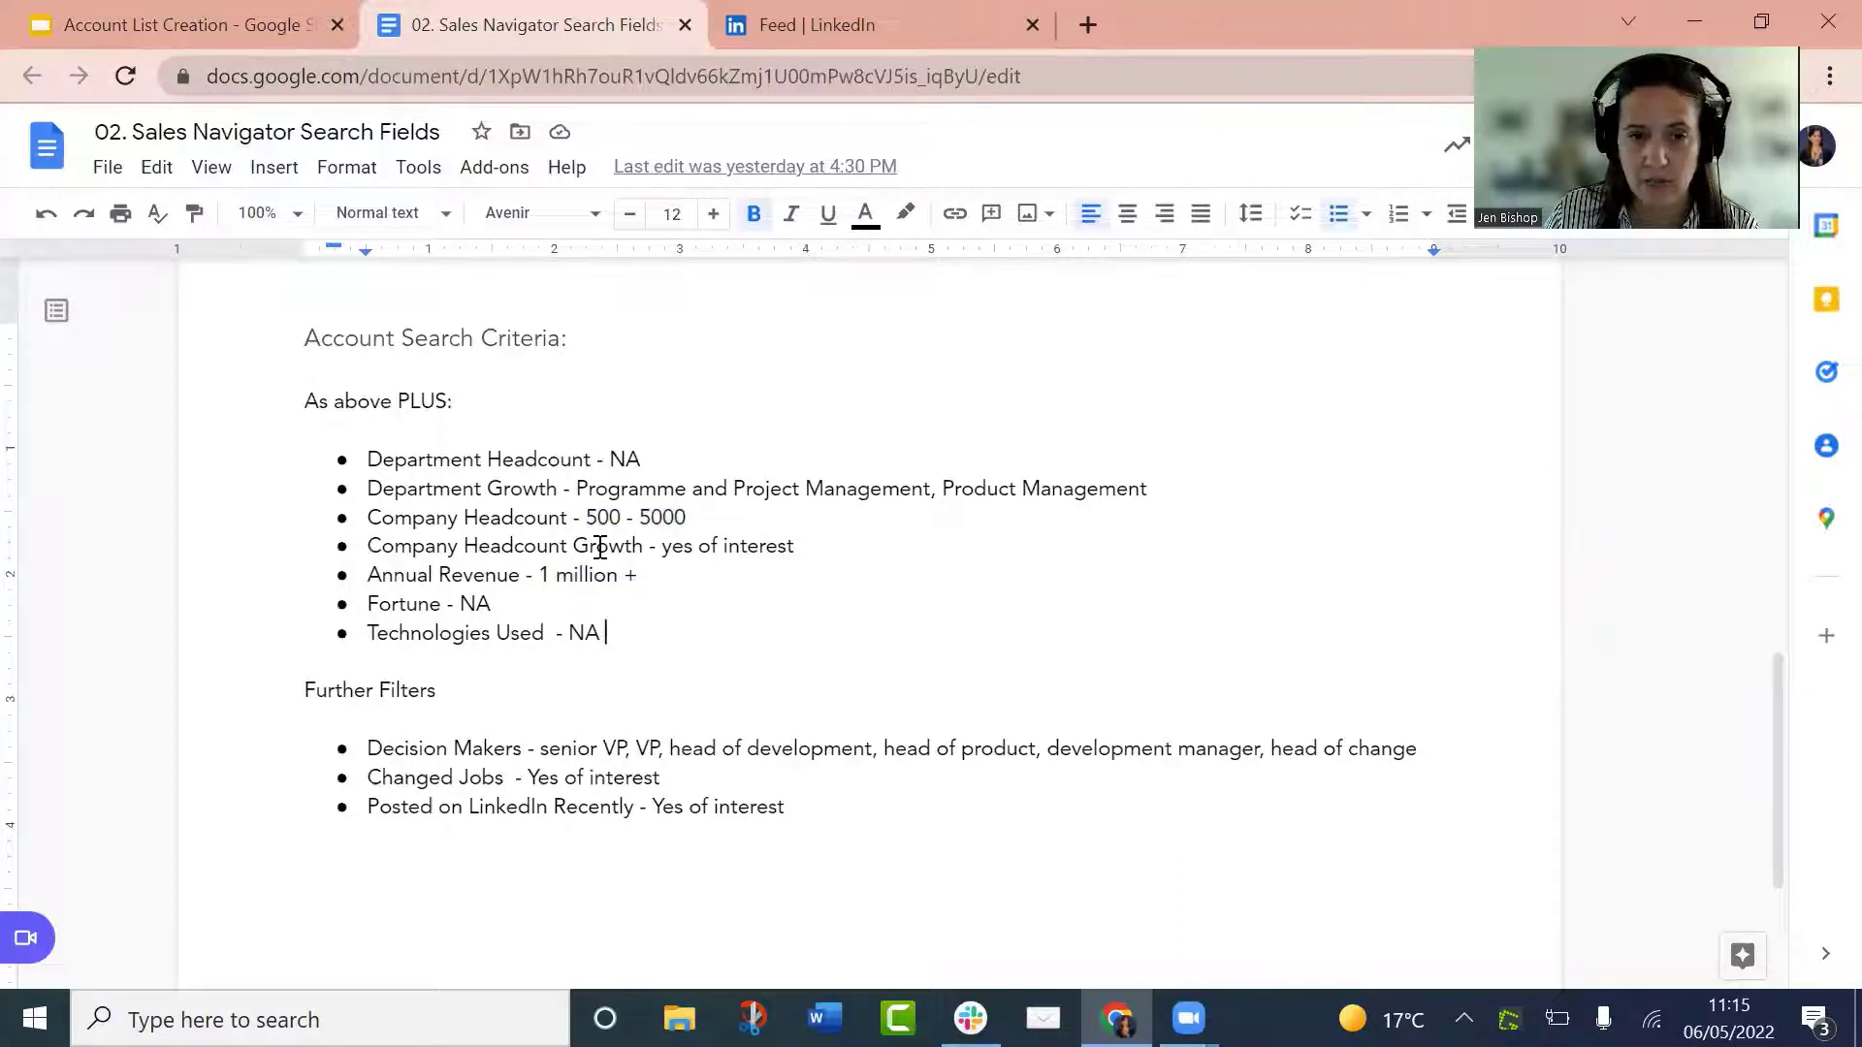
left_click_drag(683, 554, 819, 553)
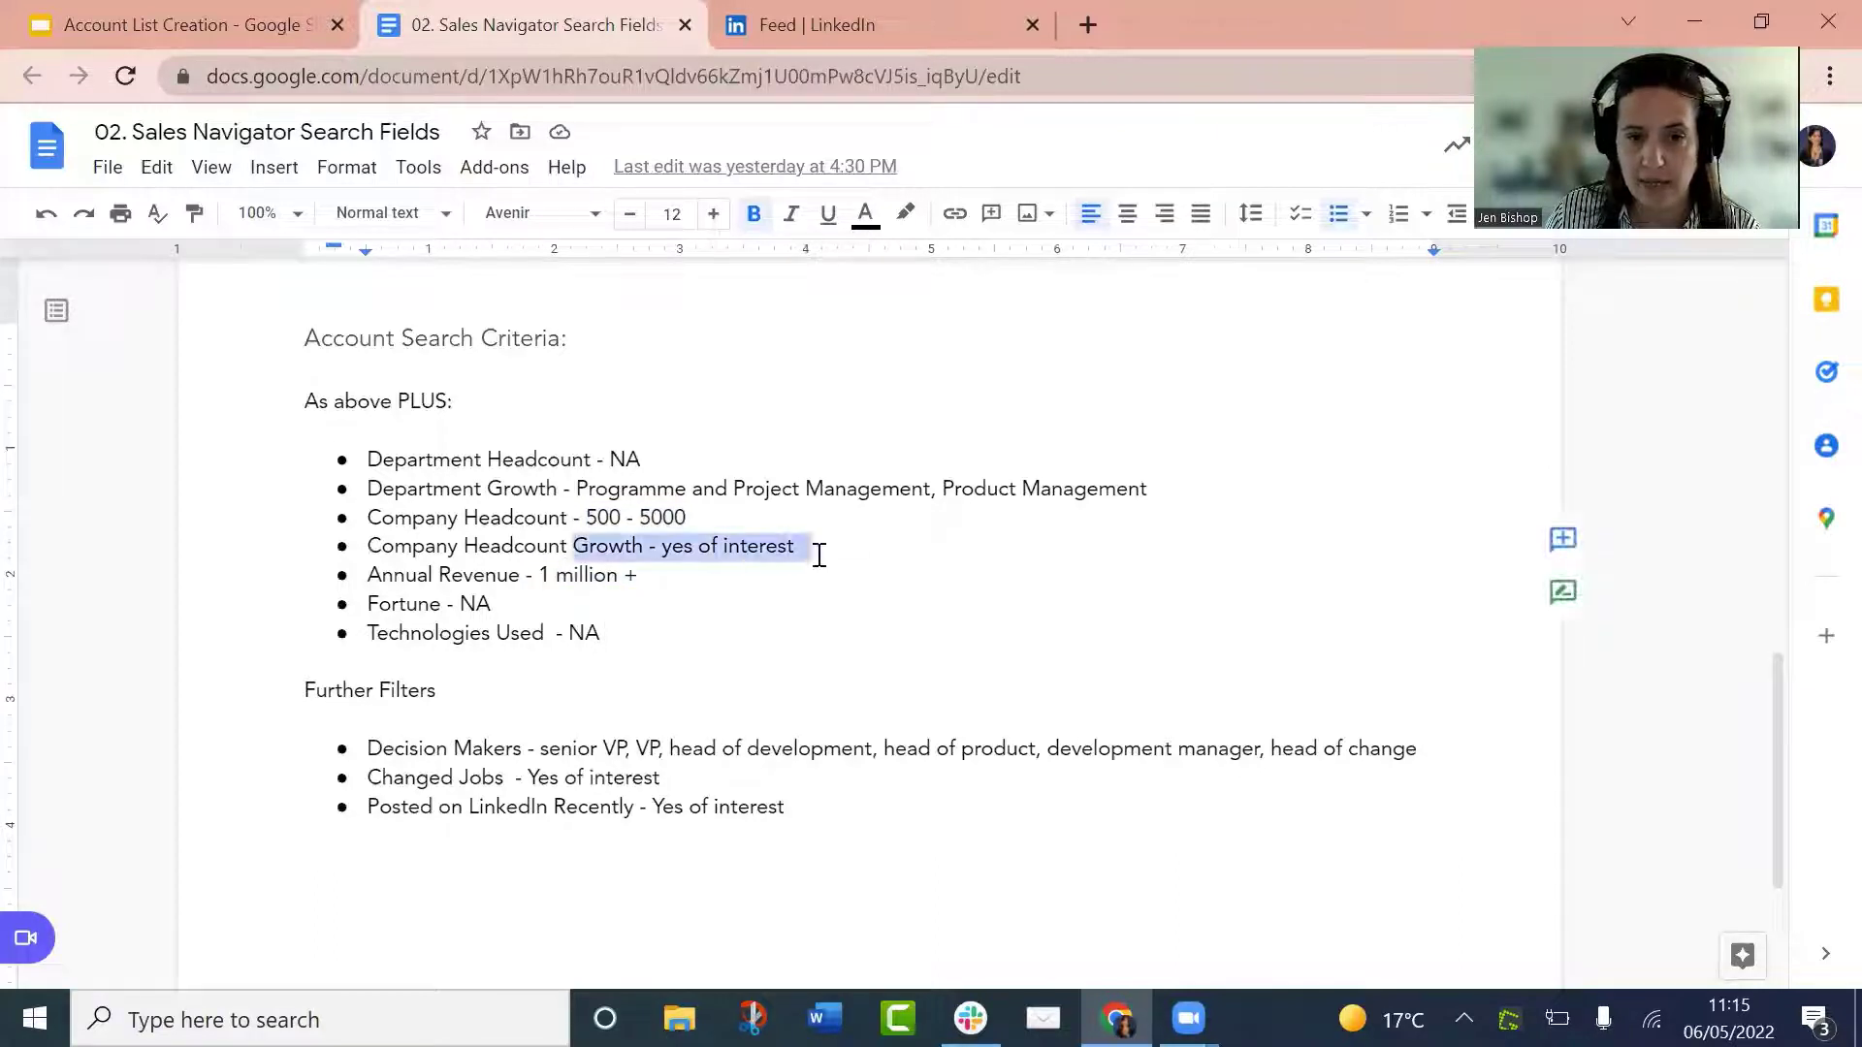
left_click(765, 671)
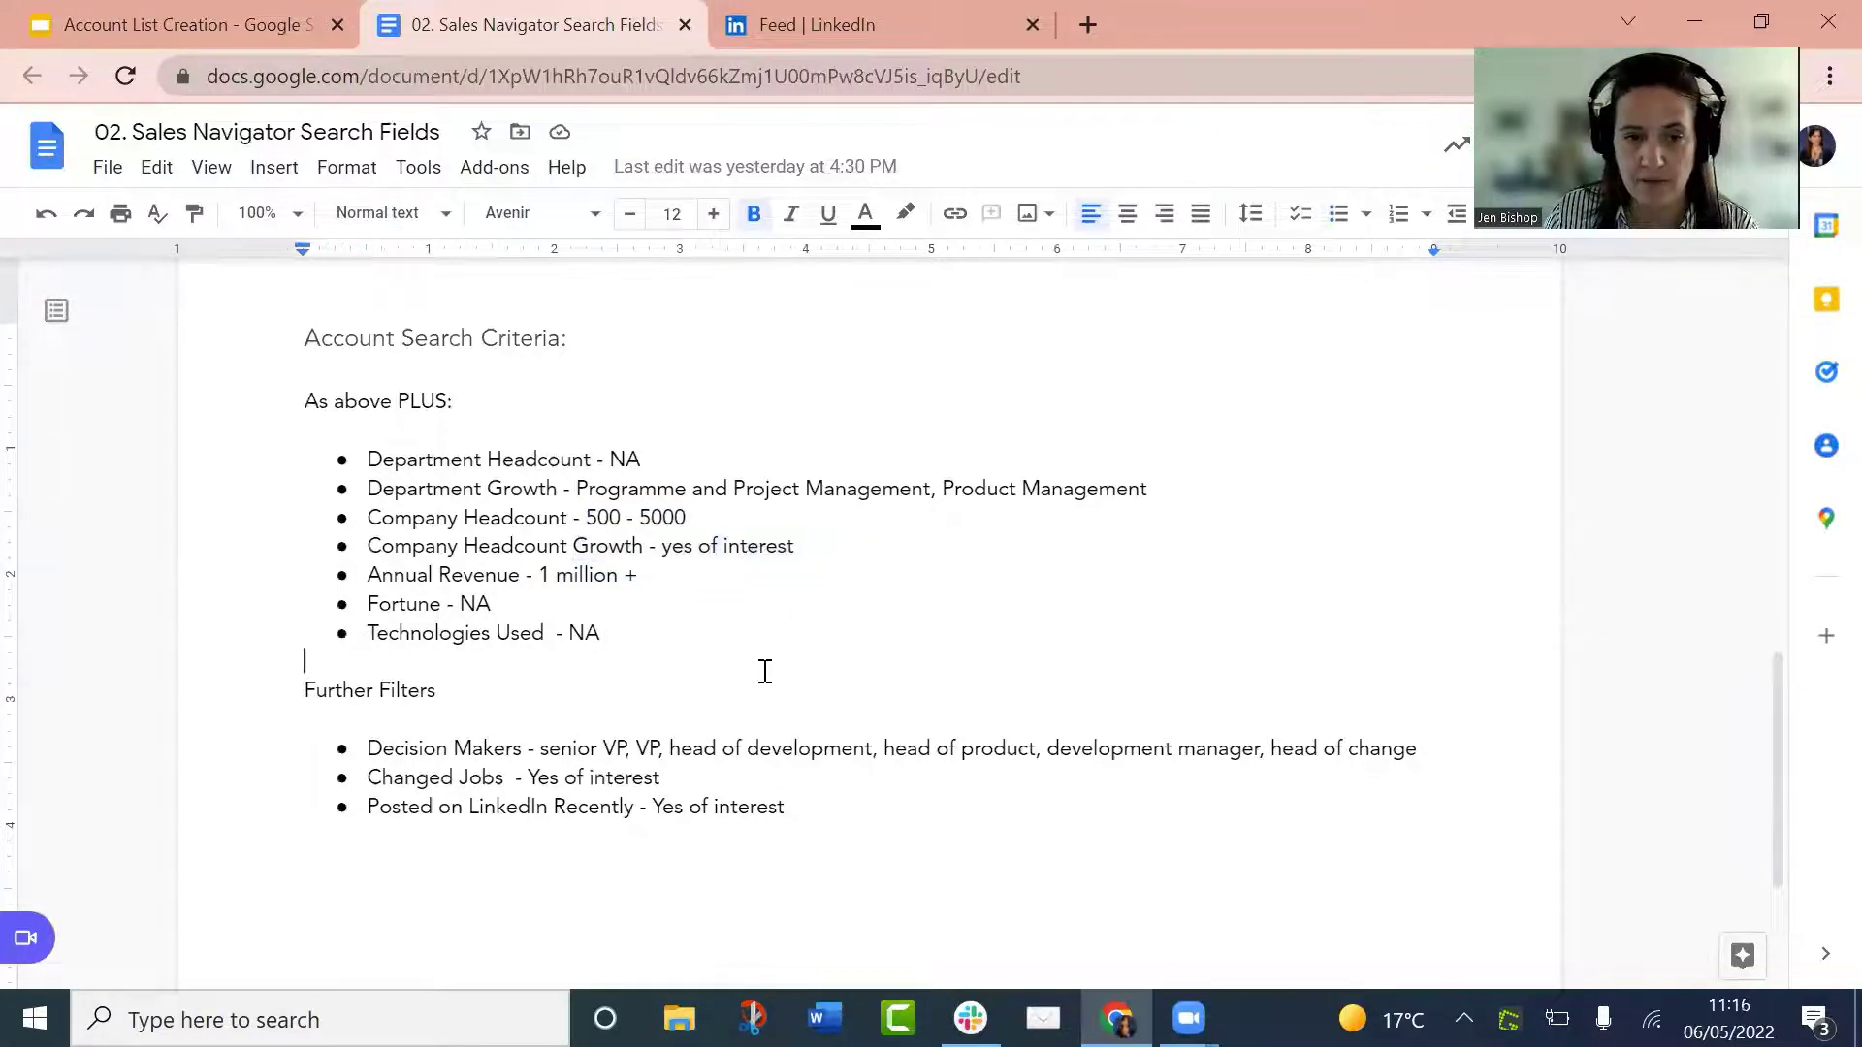
Go from the LinkedIn feed into Sales Navigator's Account filters search page in a new tab
left_click(812, 19)
left_click(866, 380)
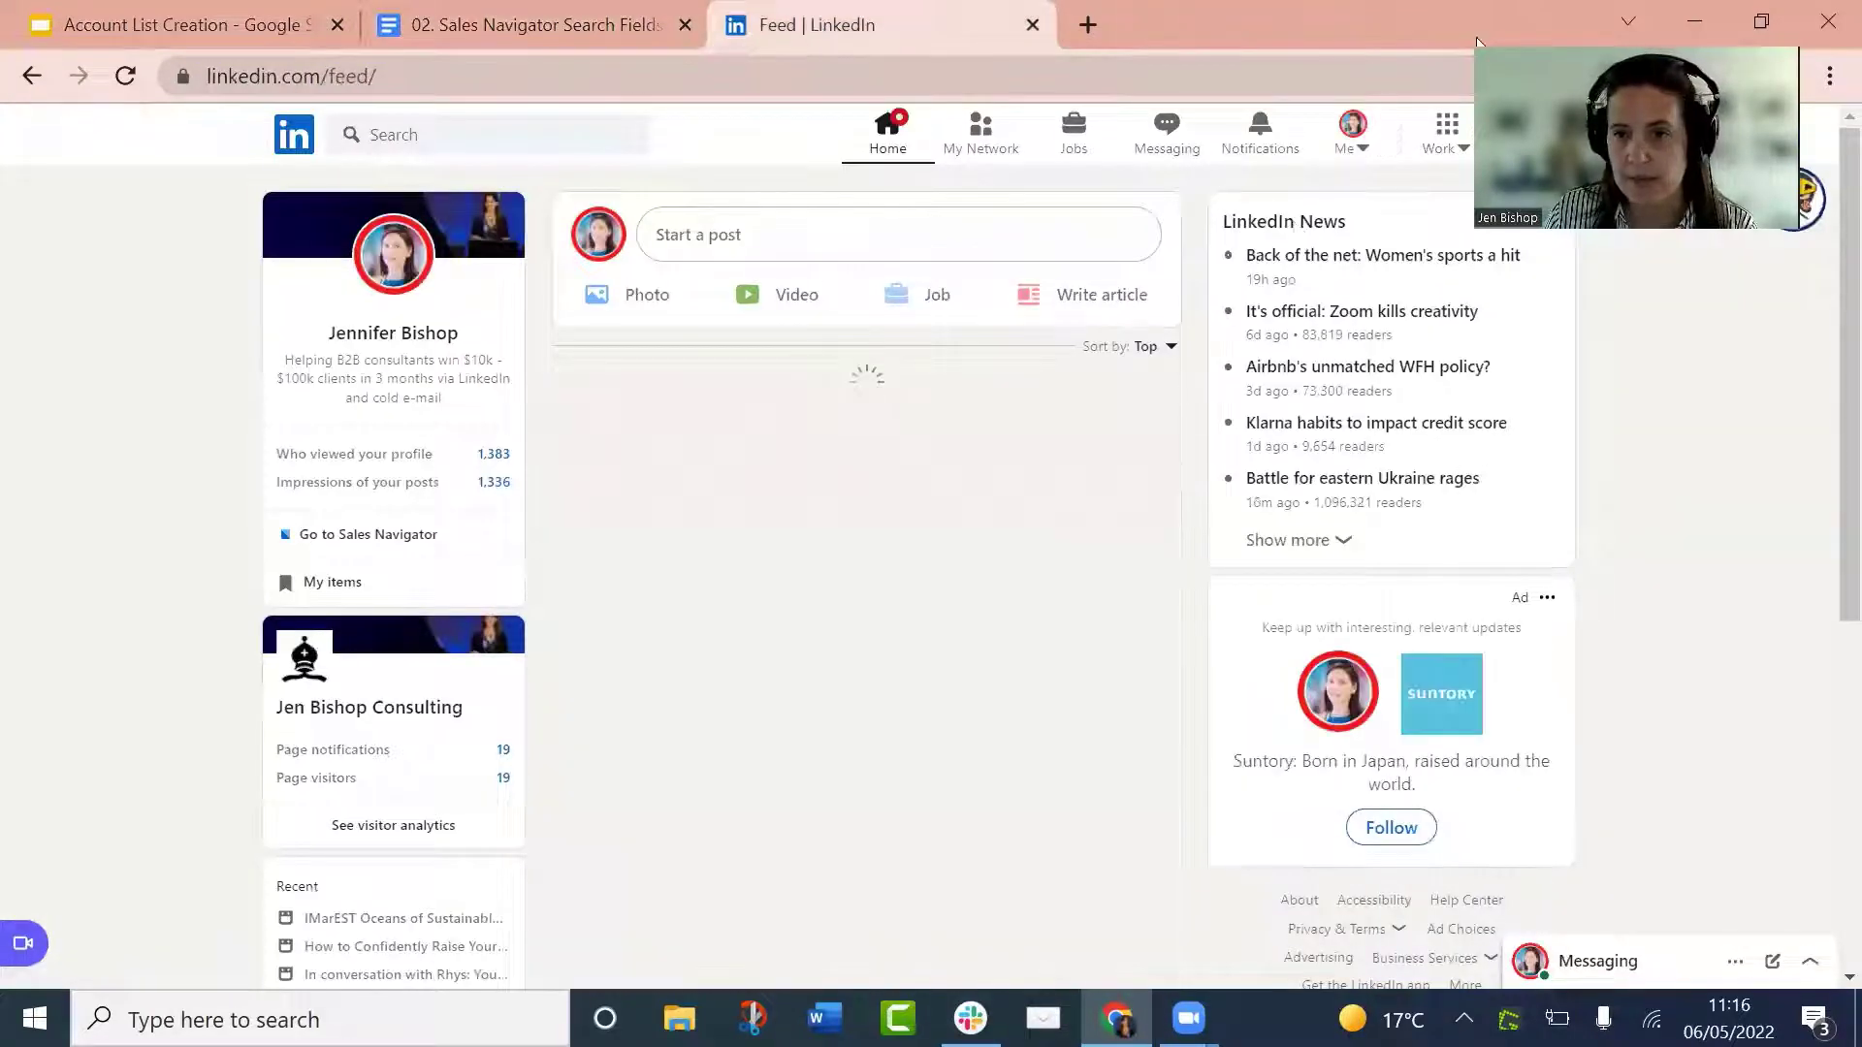
left_click(1538, 133)
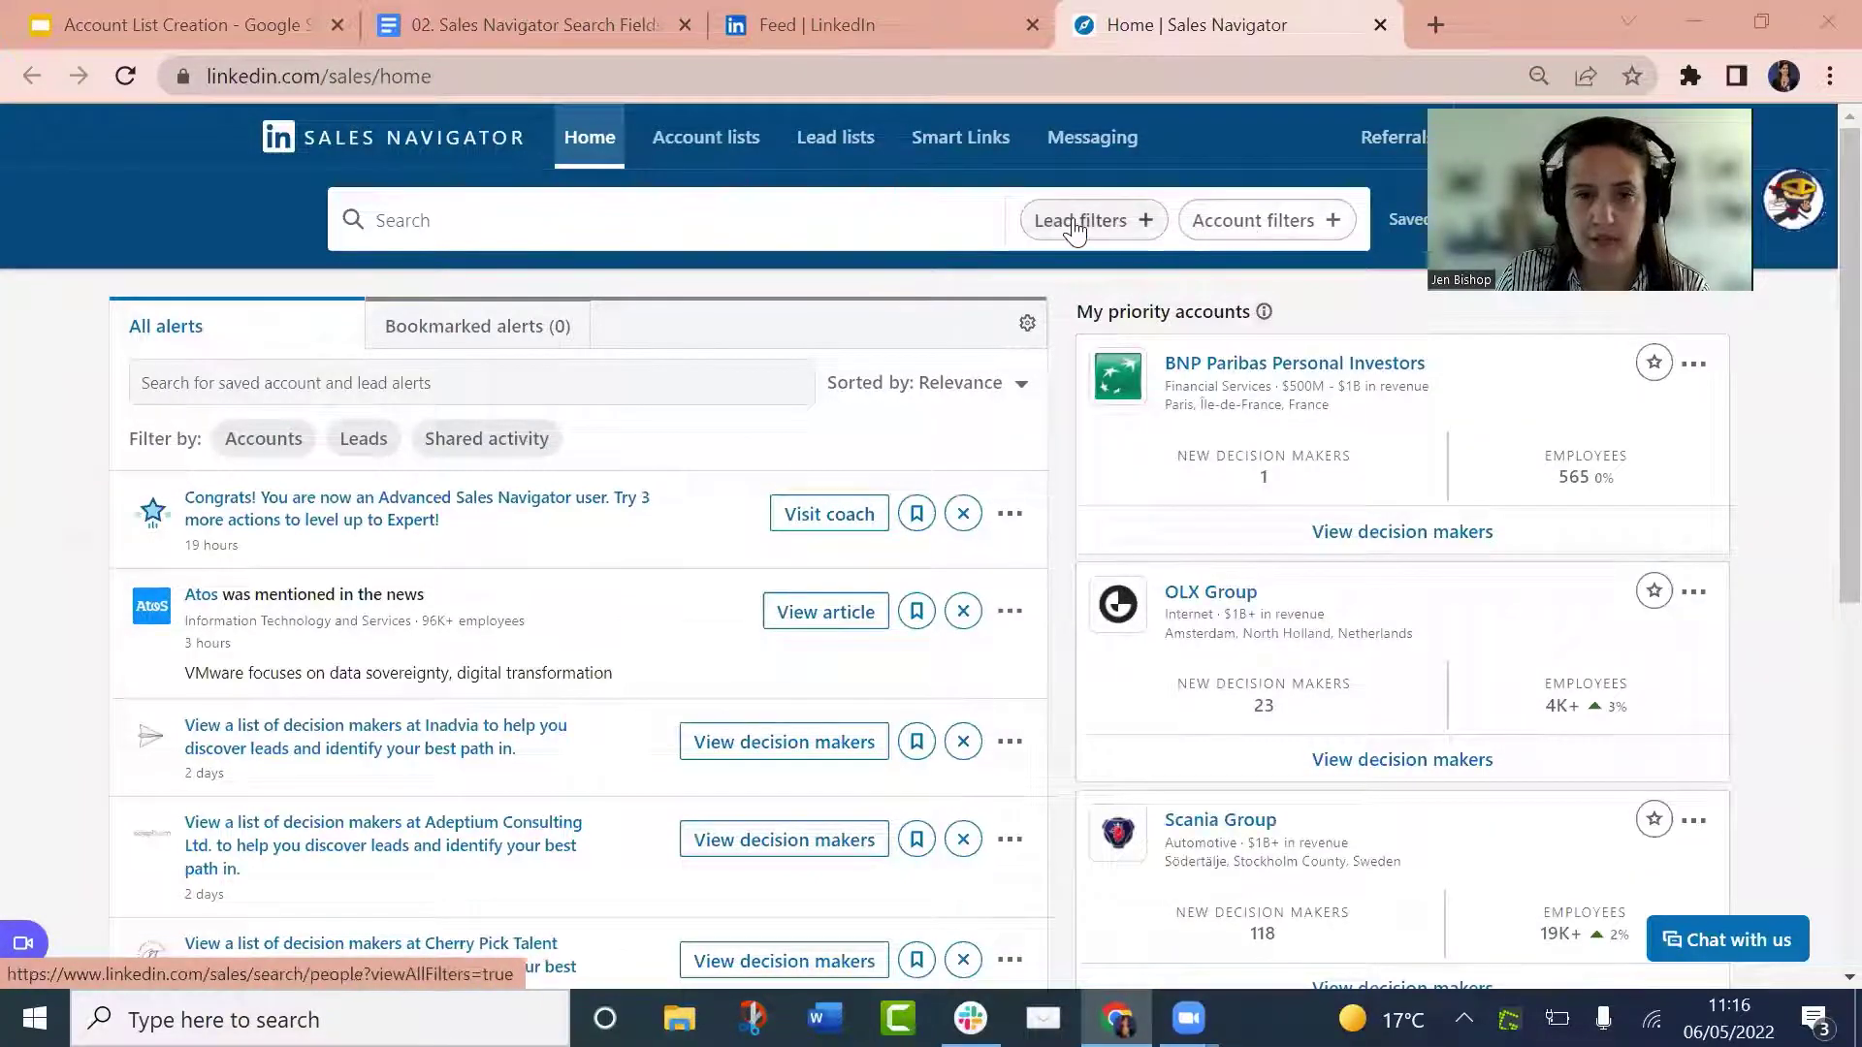
left_click(1274, 228)
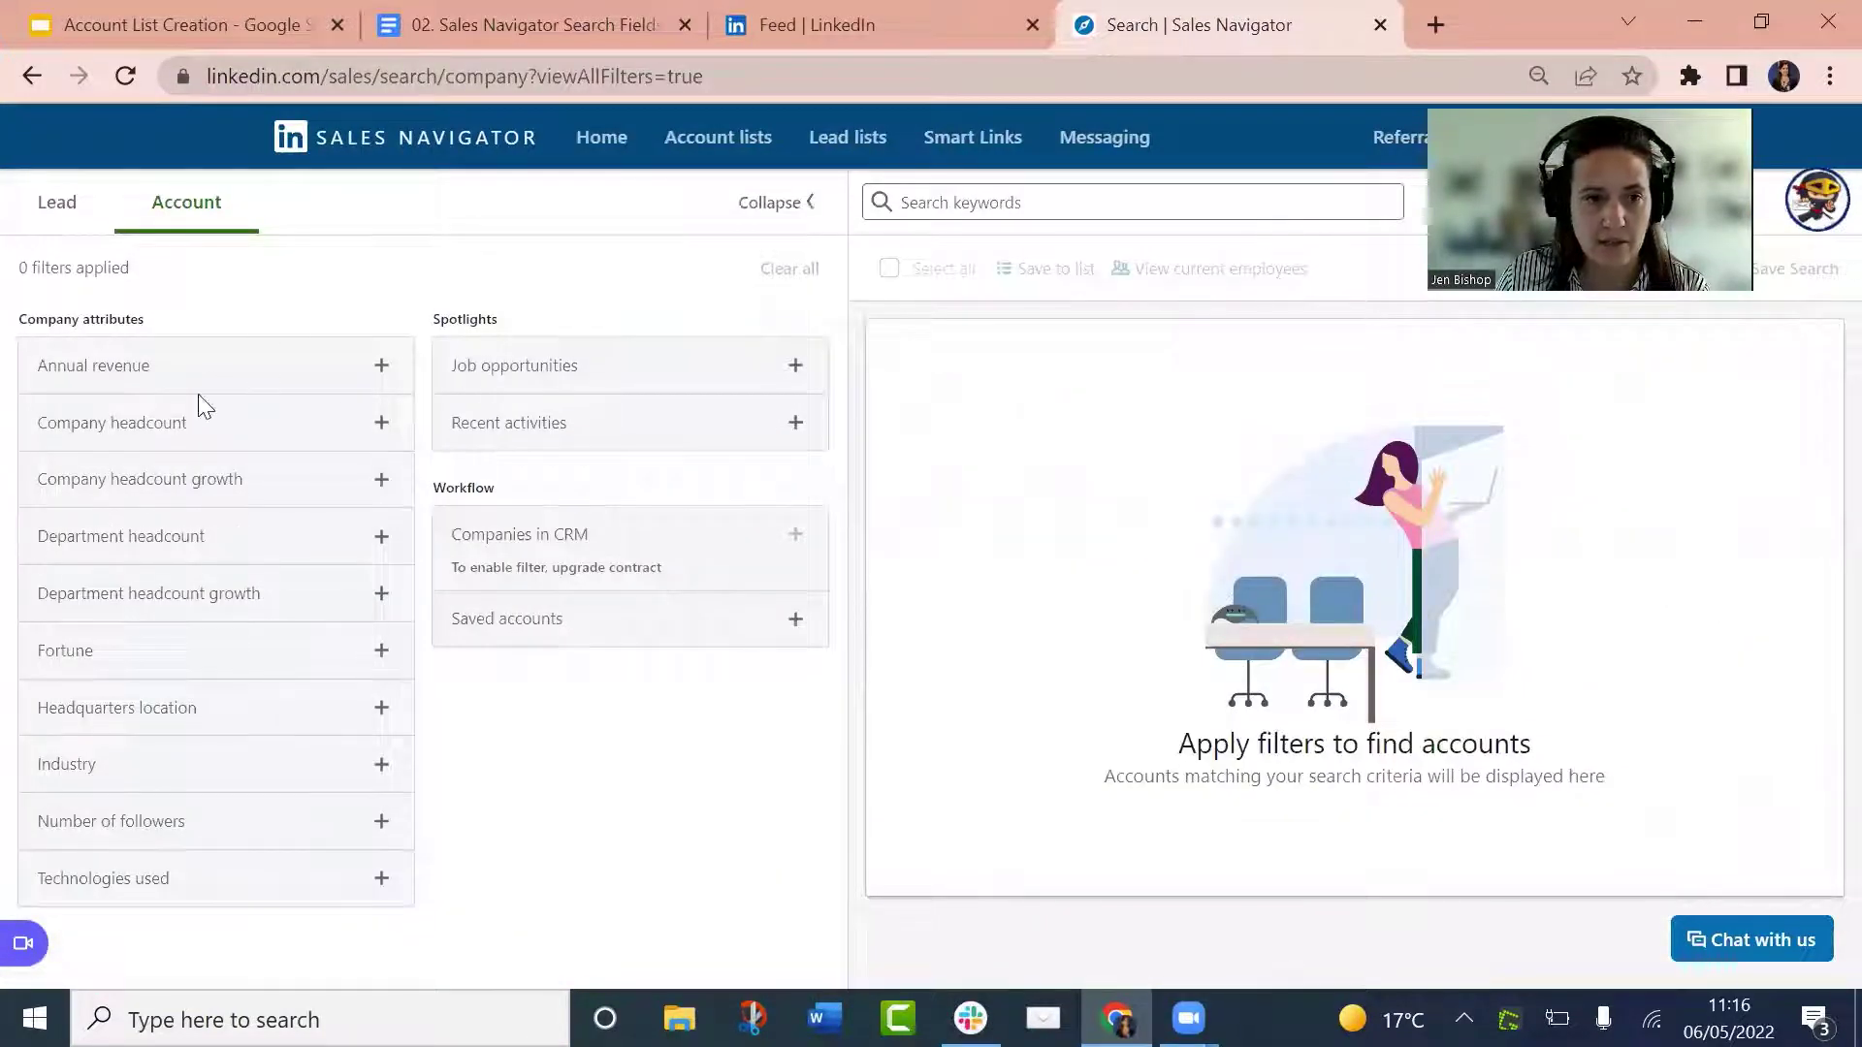
left_click(46, 207)
left_click(180, 219)
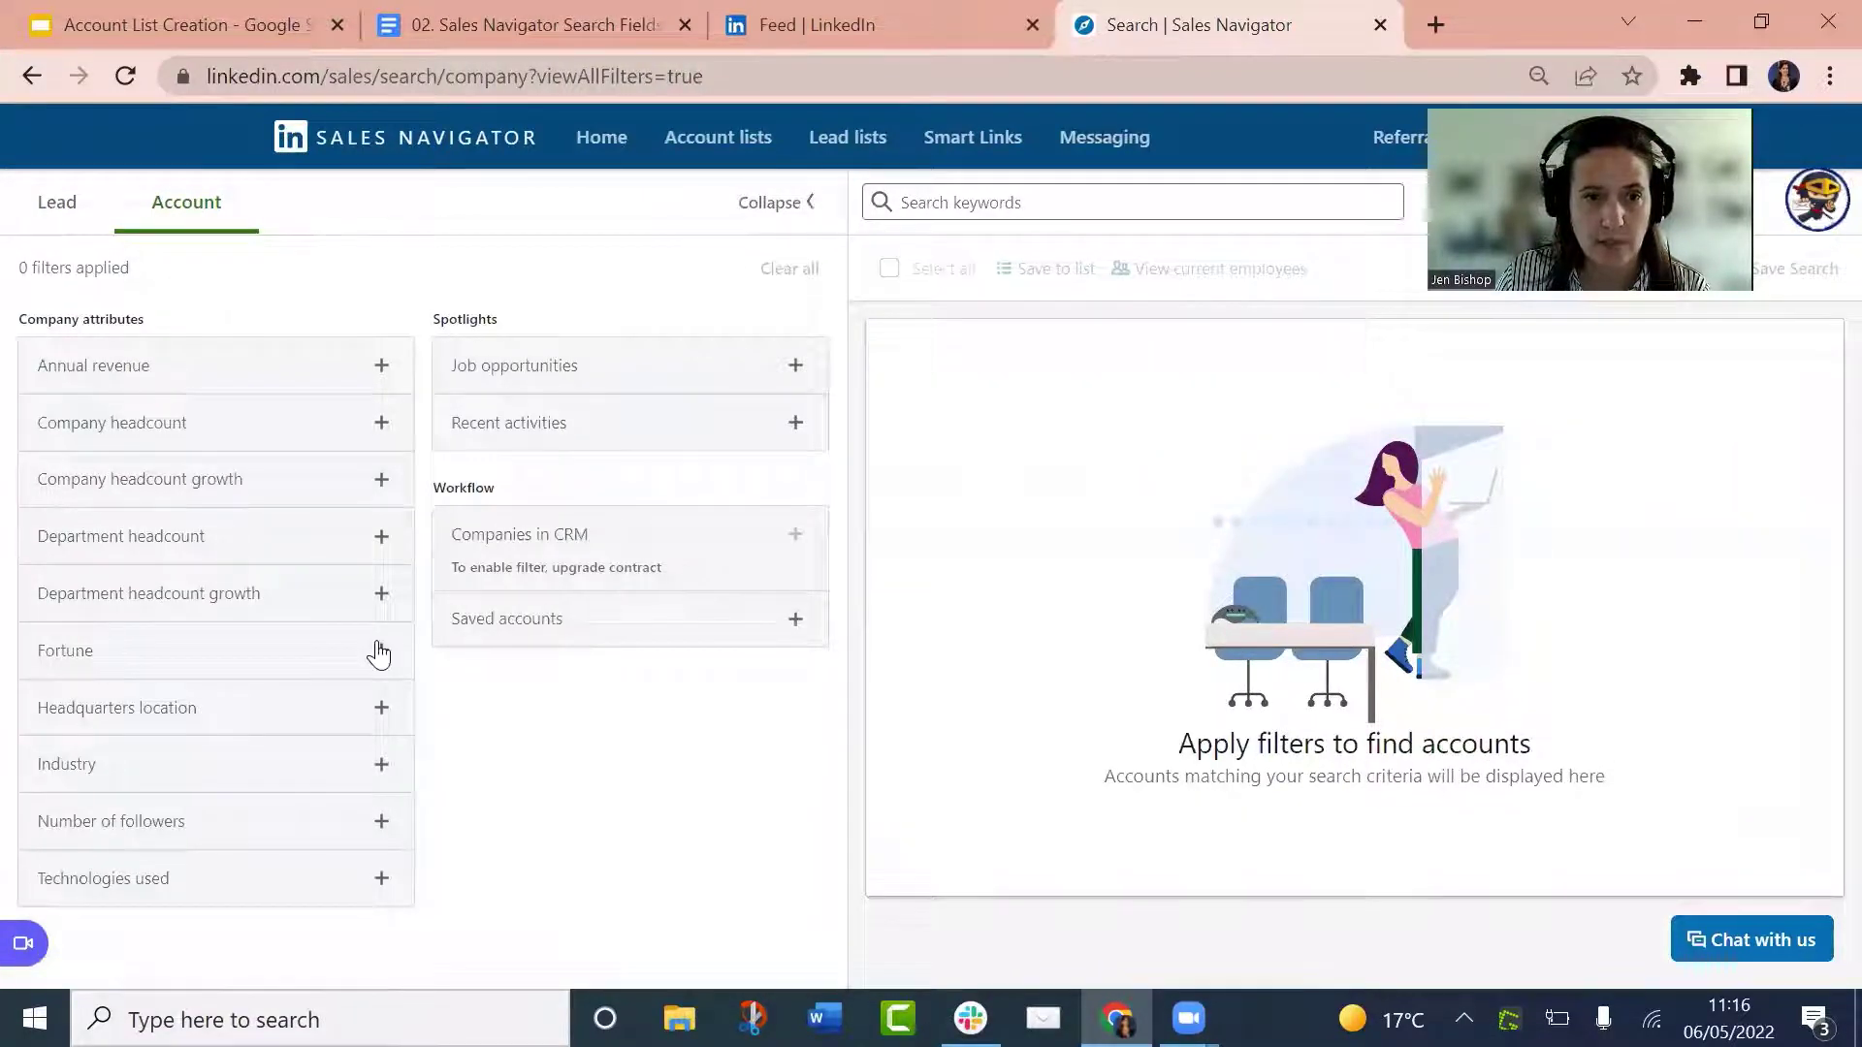
Filter Company headcount to 501-1,000 and 1,001-5,000 per the notes, and note the 1 million revenue target
left_click(506, 19)
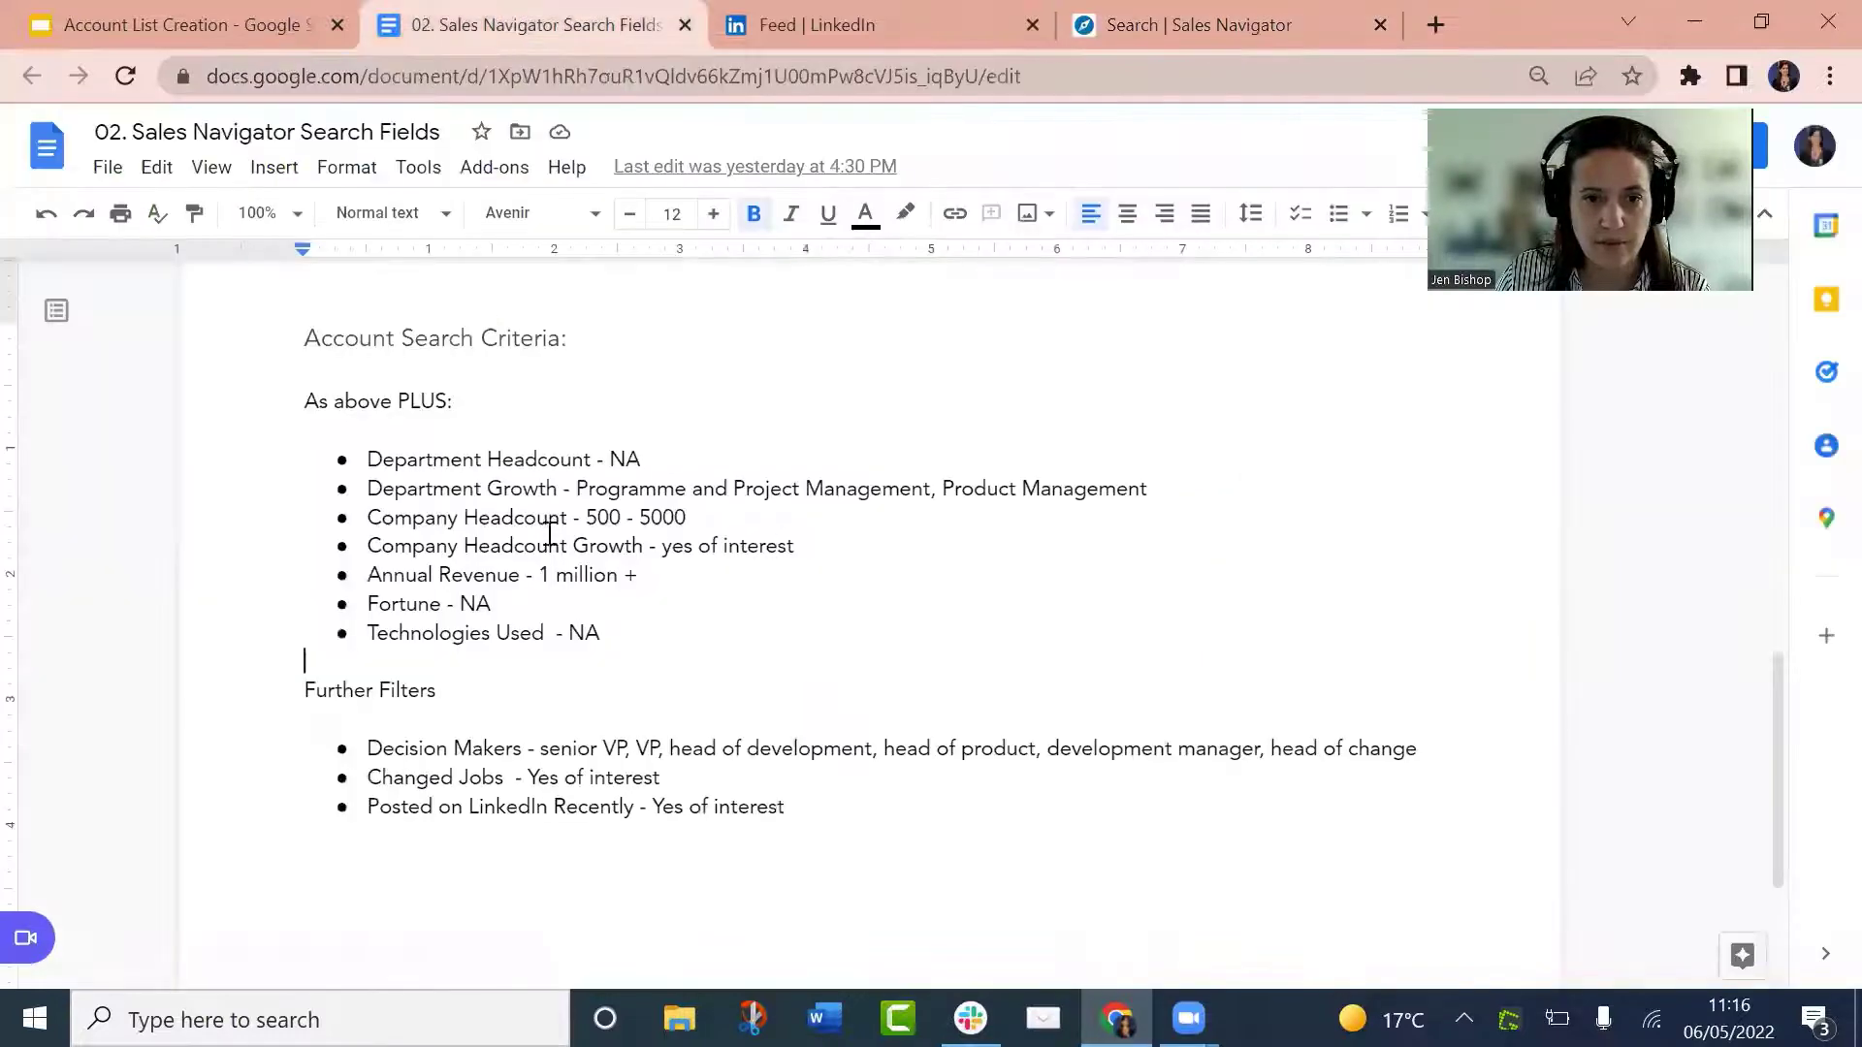
left_click_drag(587, 517, 686, 518)
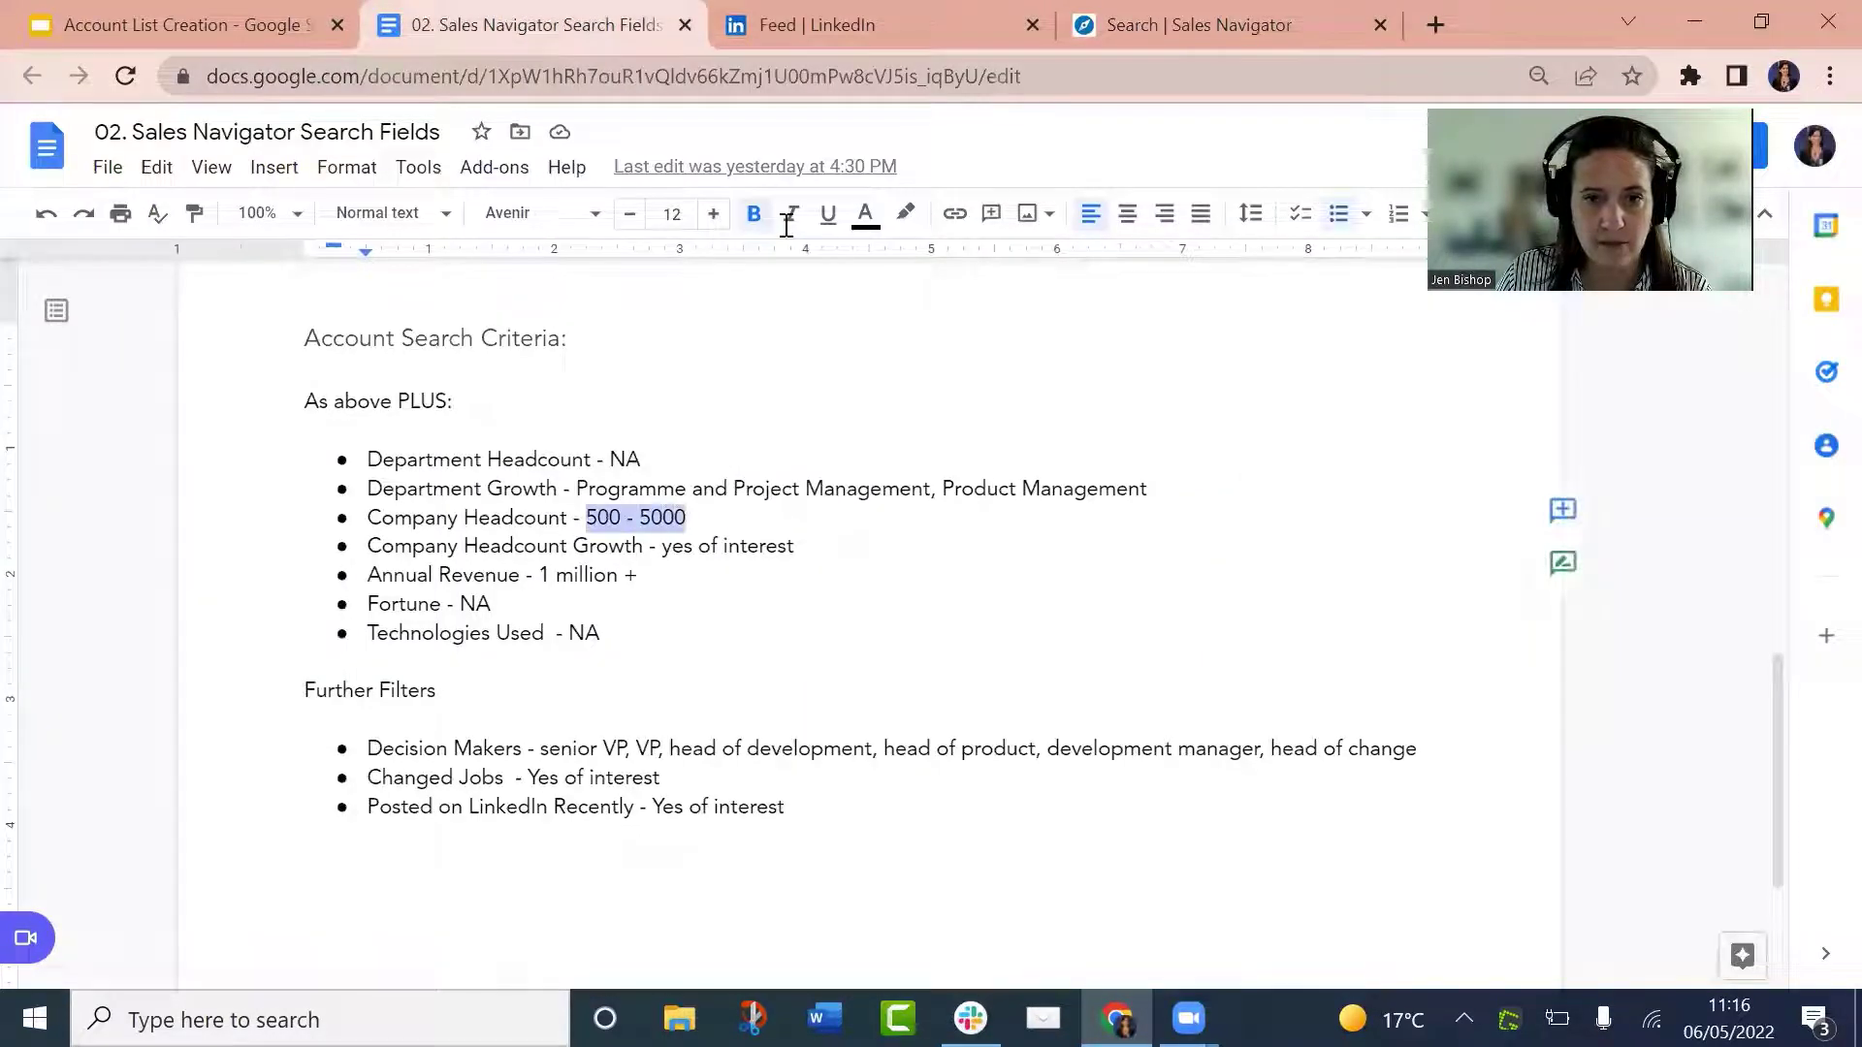
left_click(1172, 32)
left_click(240, 432)
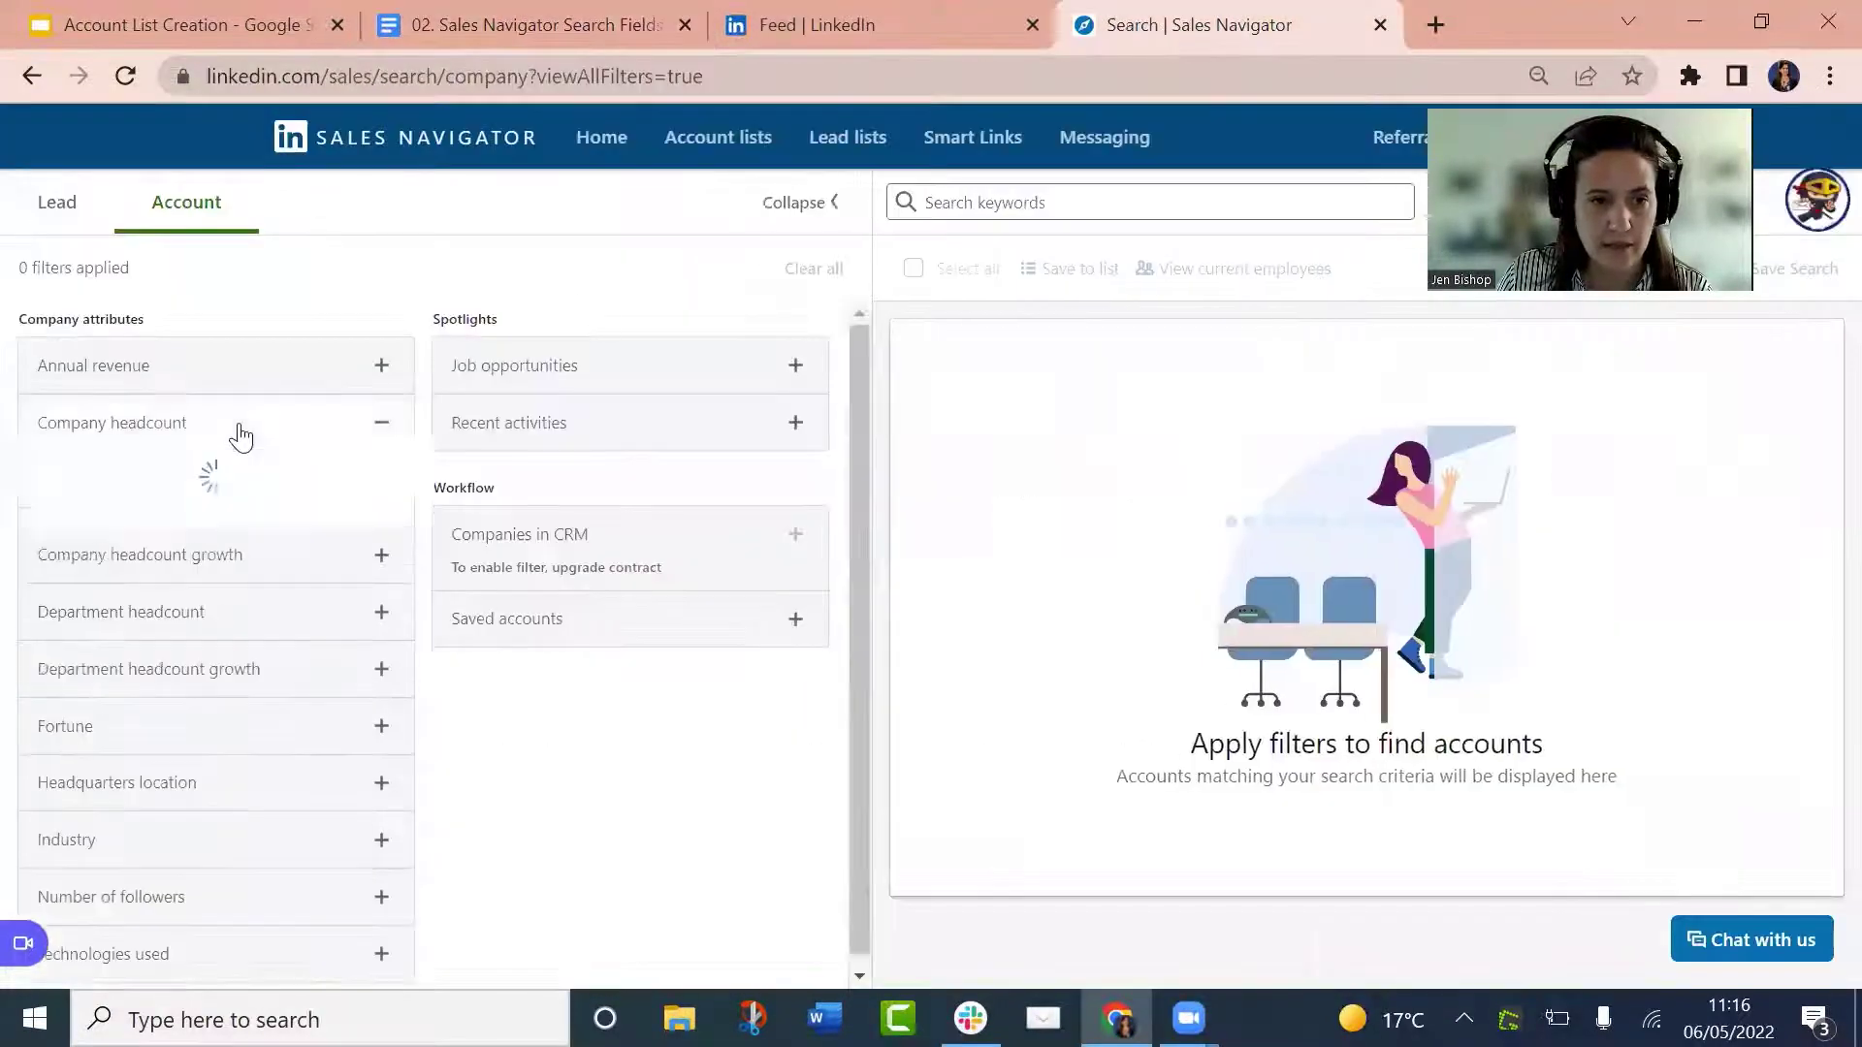
scroll(100, 515, "down", 2)
left_click(99, 491)
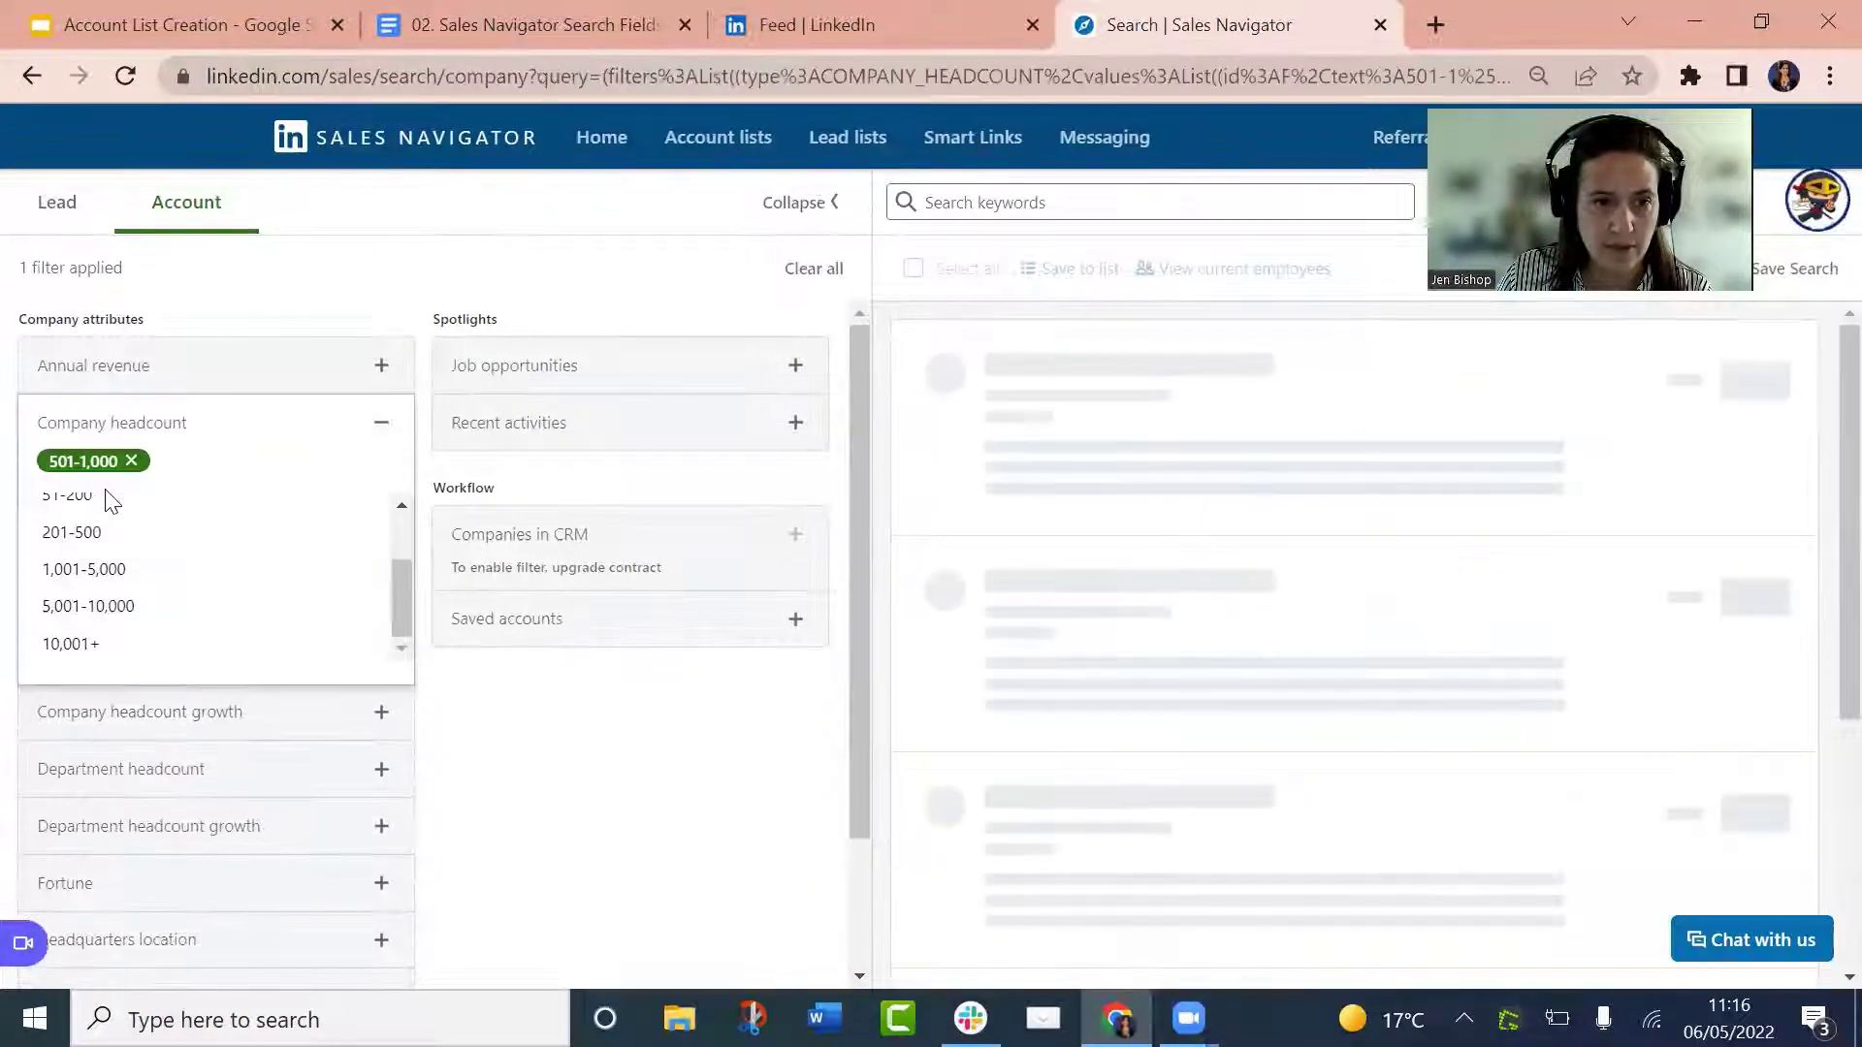
left_click(120, 576)
key("ctrl+2")
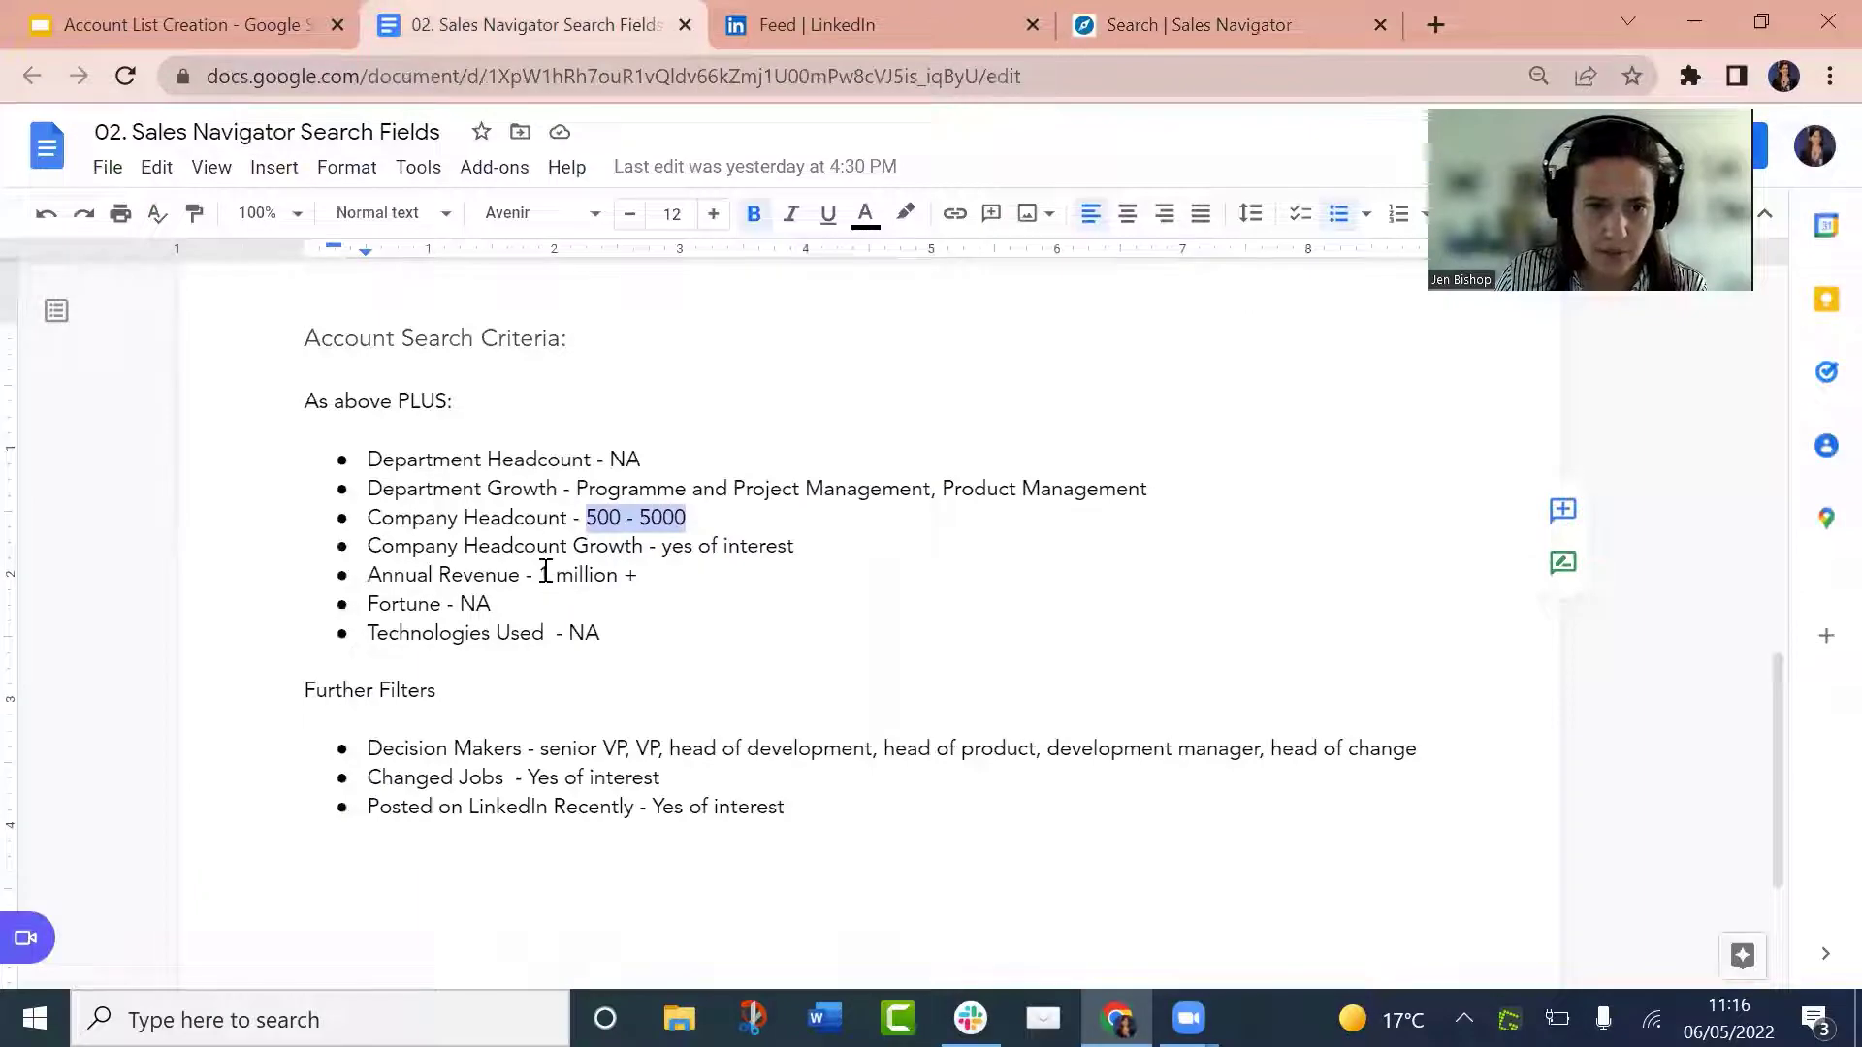
left_click_drag(544, 572, 627, 574)
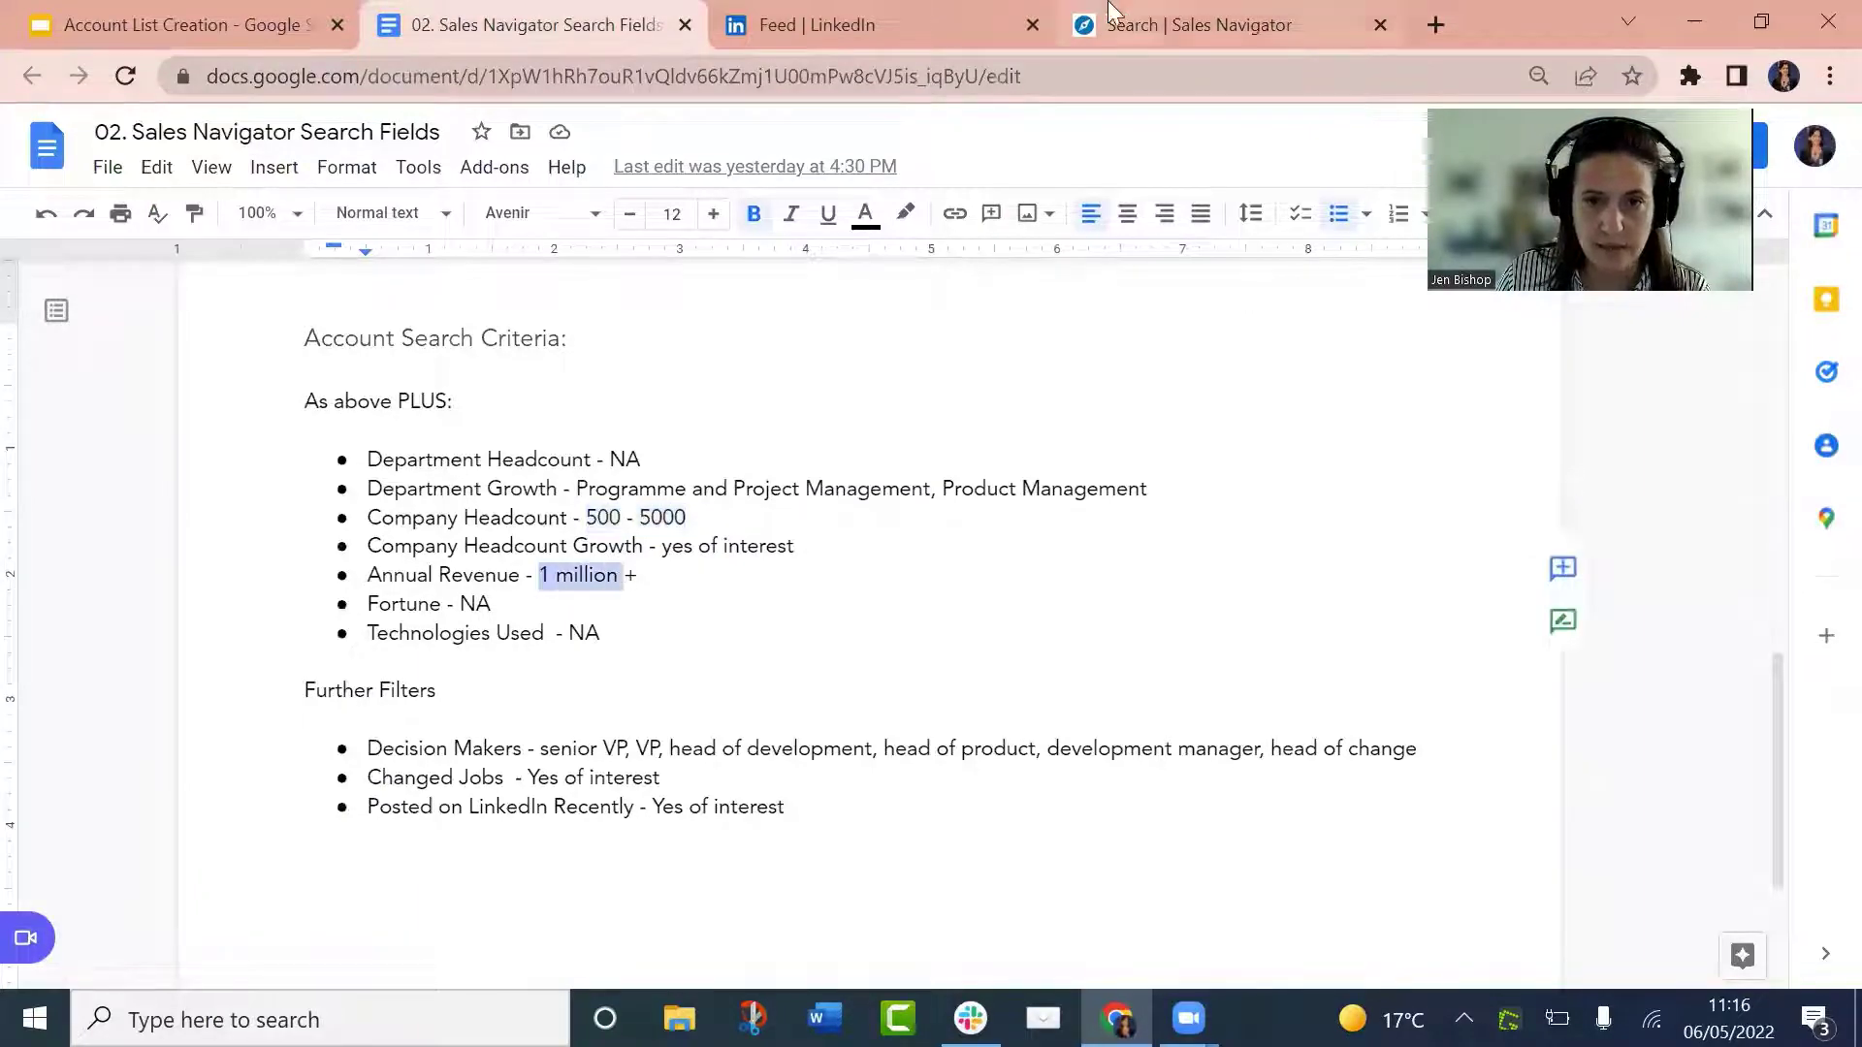
left_click(1190, 20)
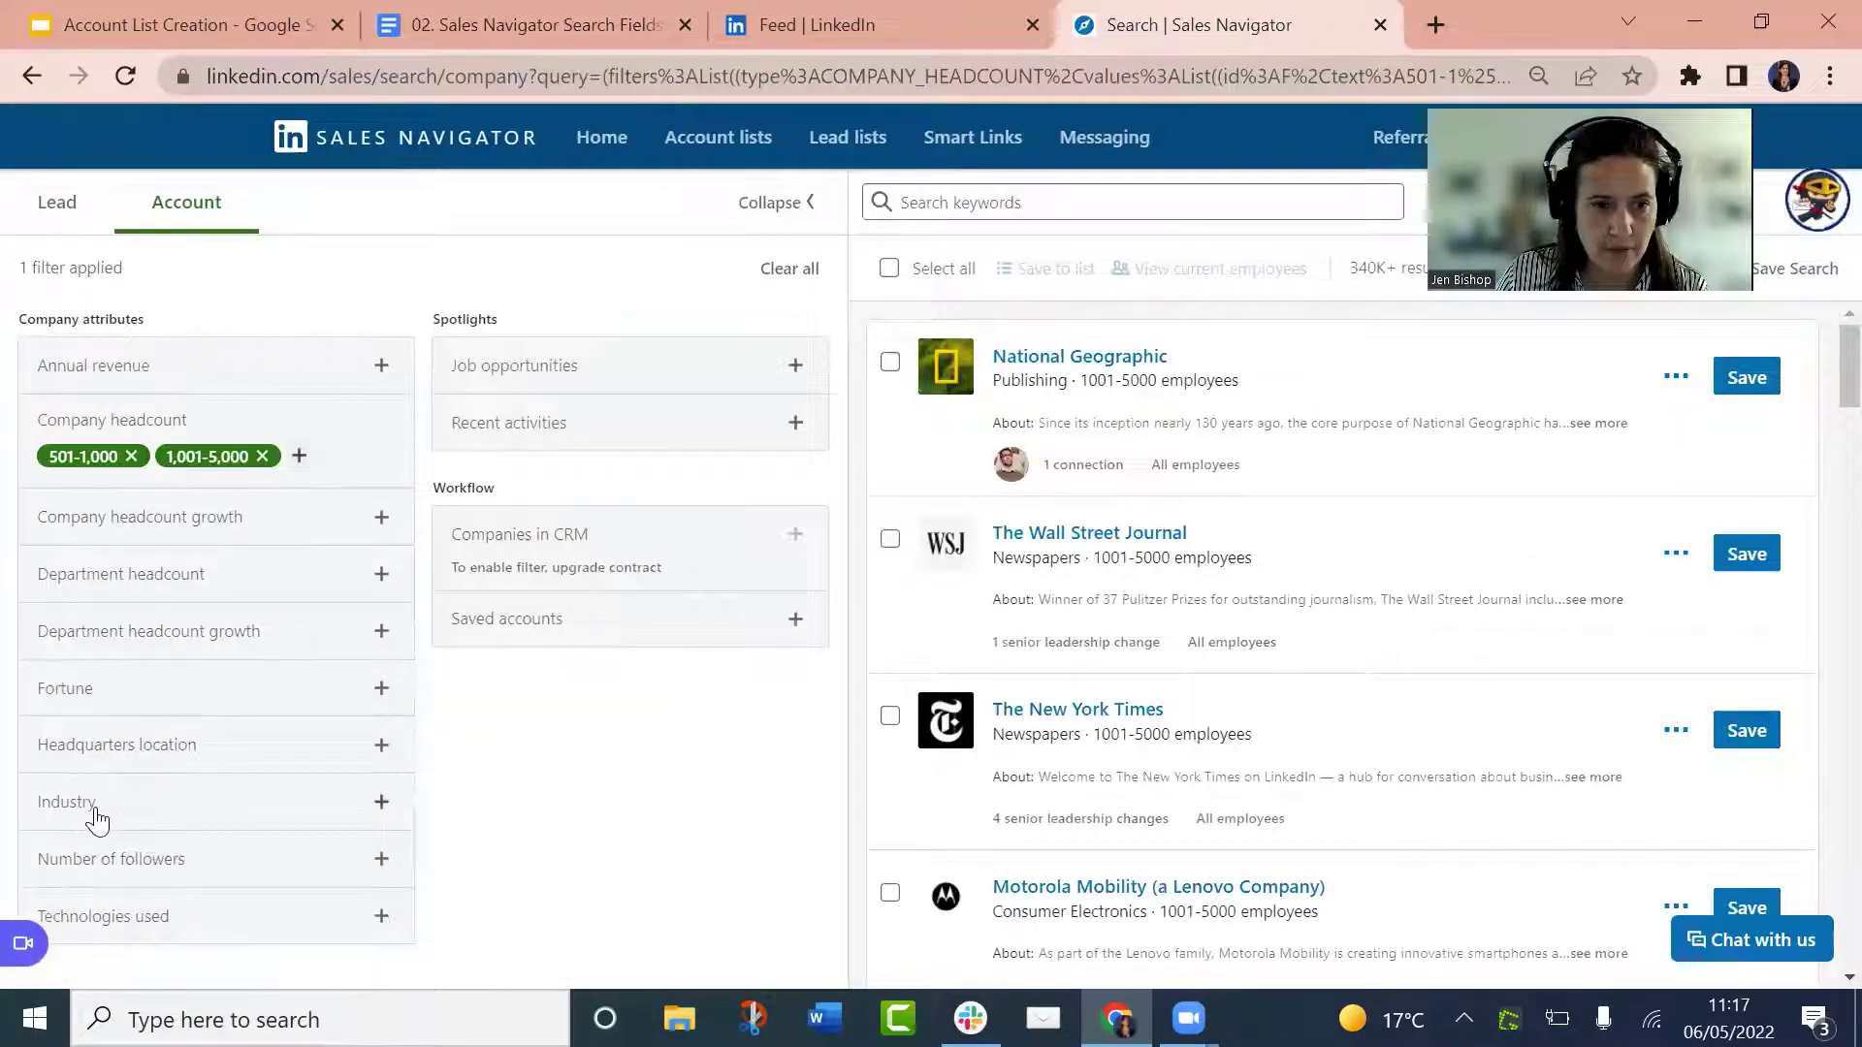
Set Annual revenue to €1 million–€10 million and note the resulting 4K+ accounts
left_click(126, 366)
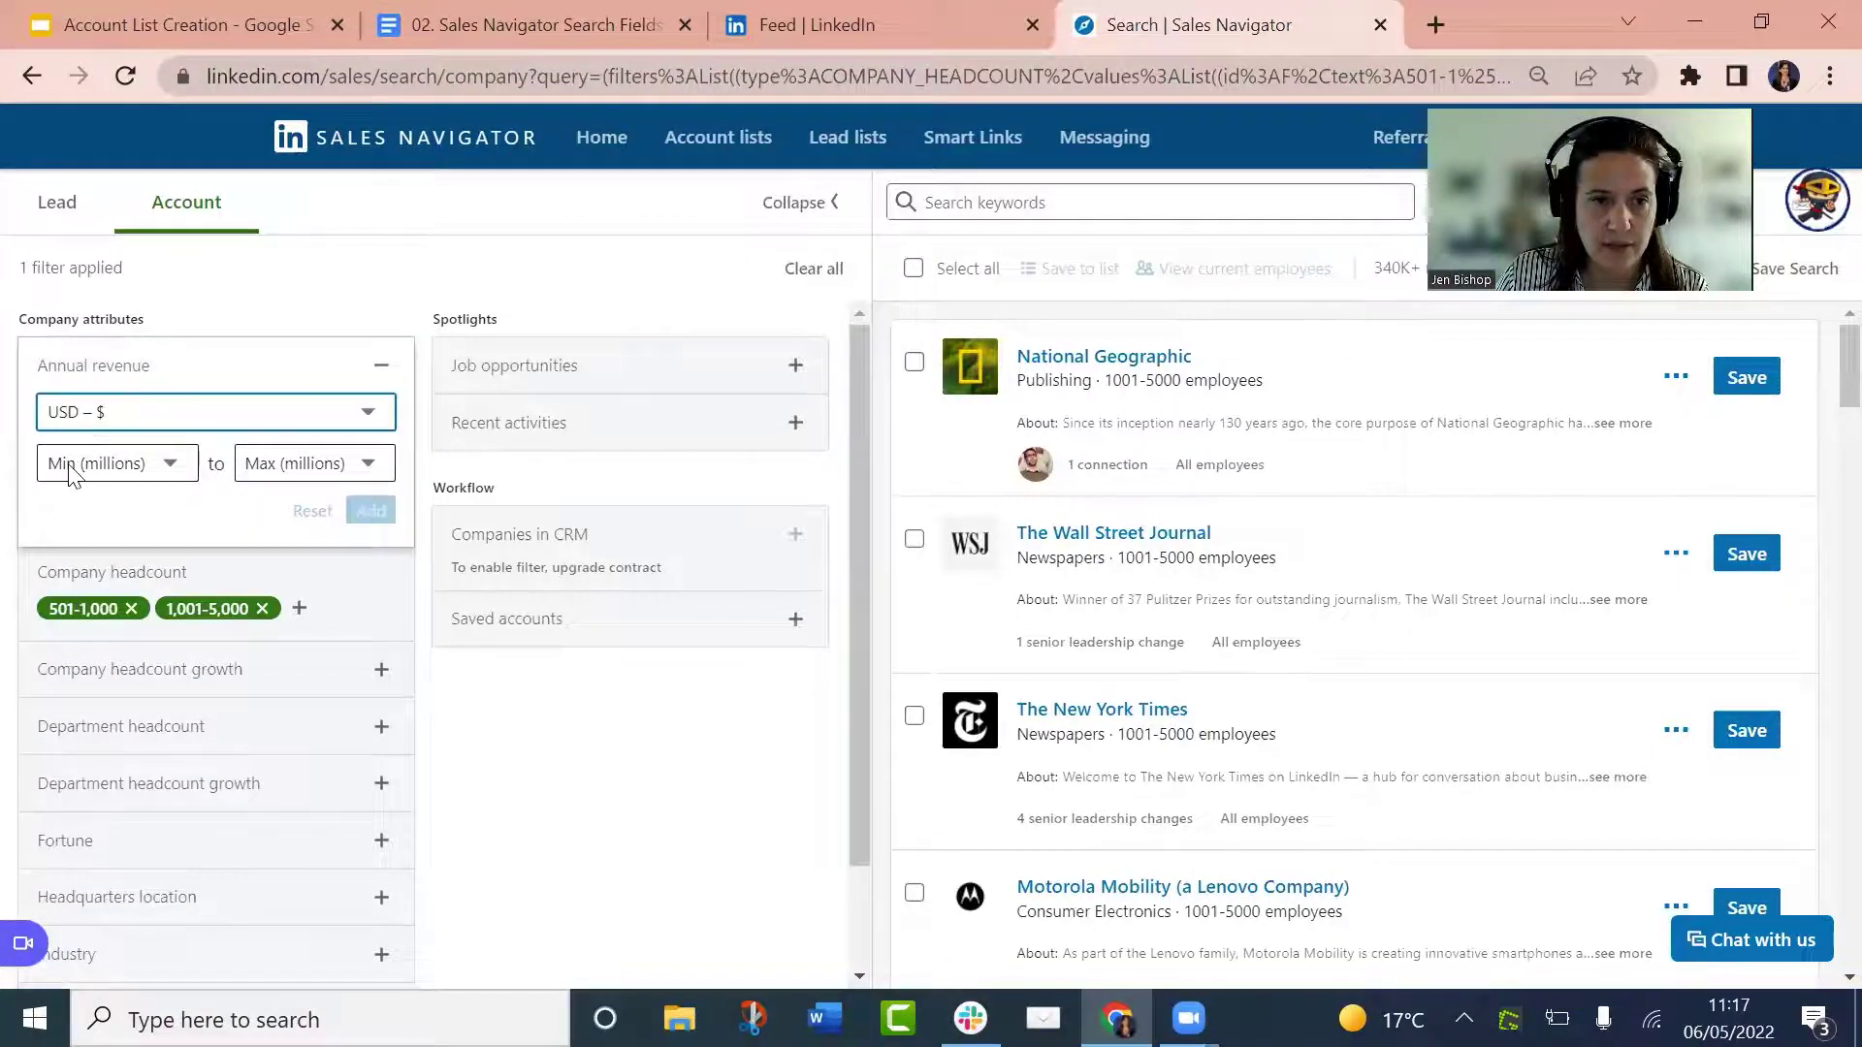
left_click(366, 417)
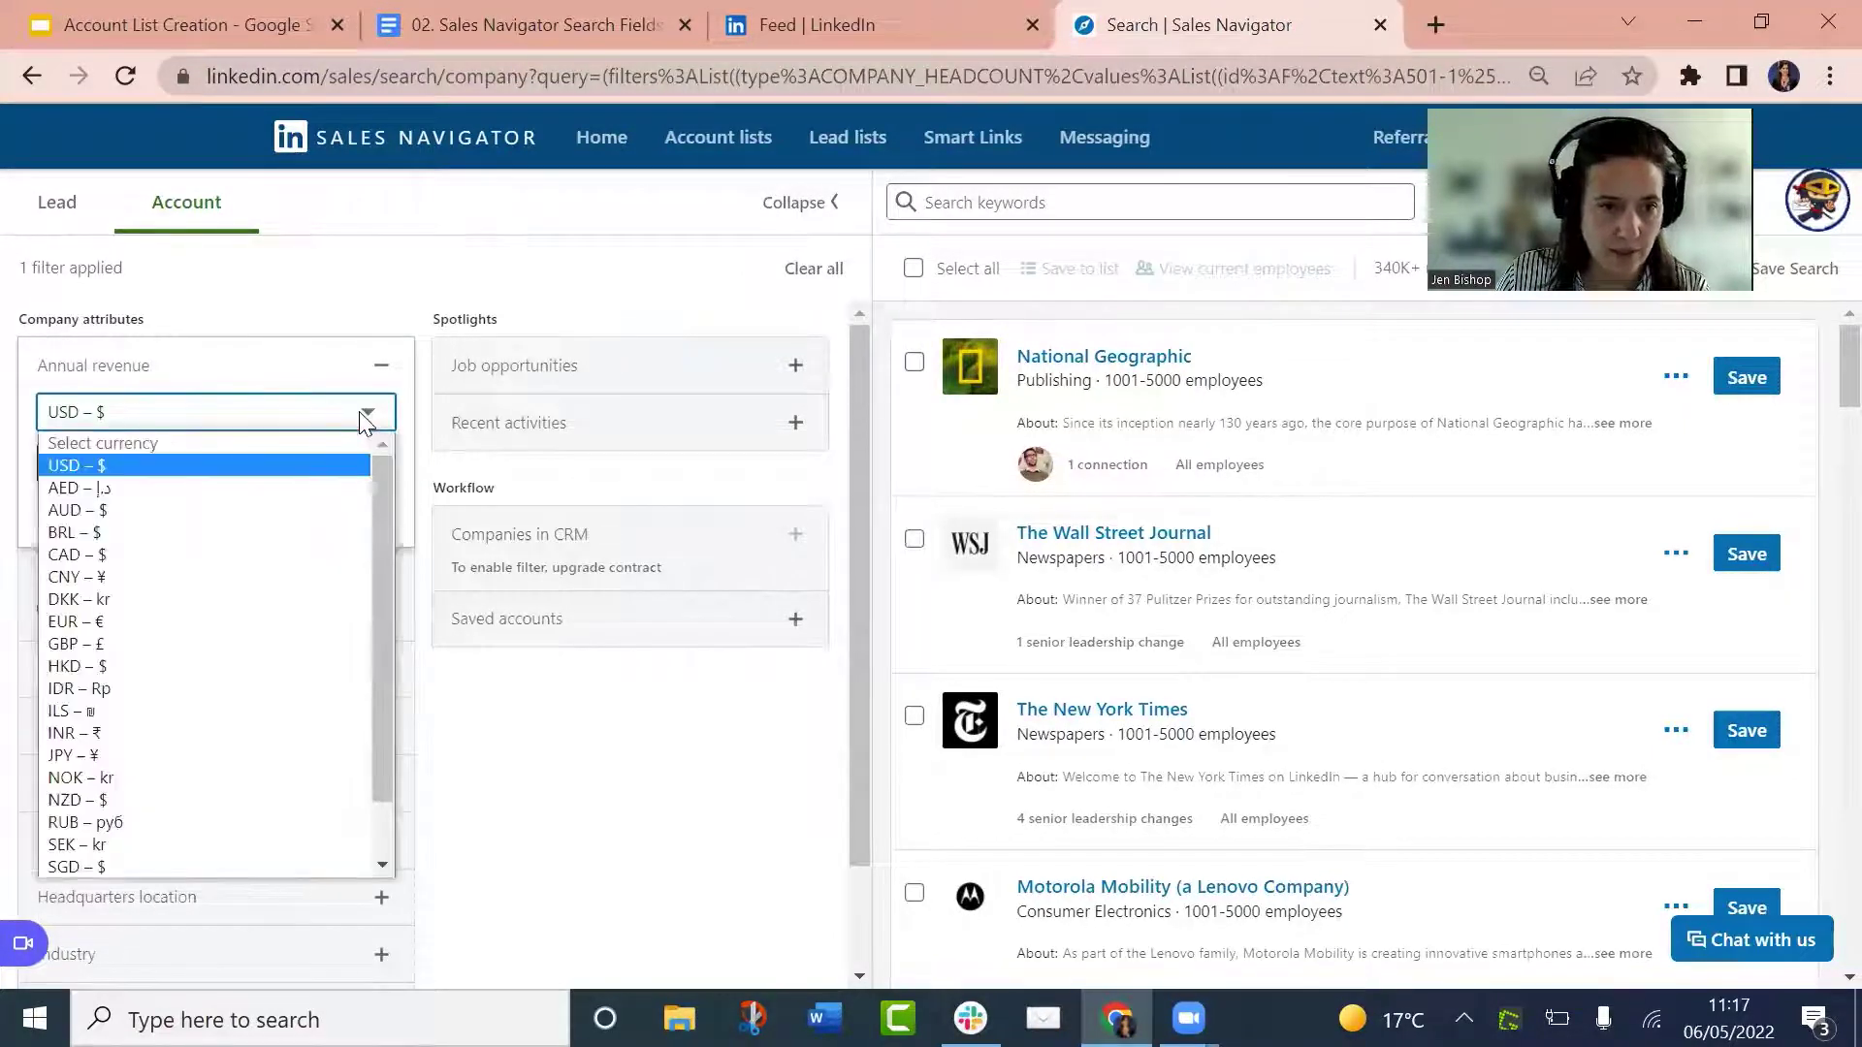
left_click(173, 624)
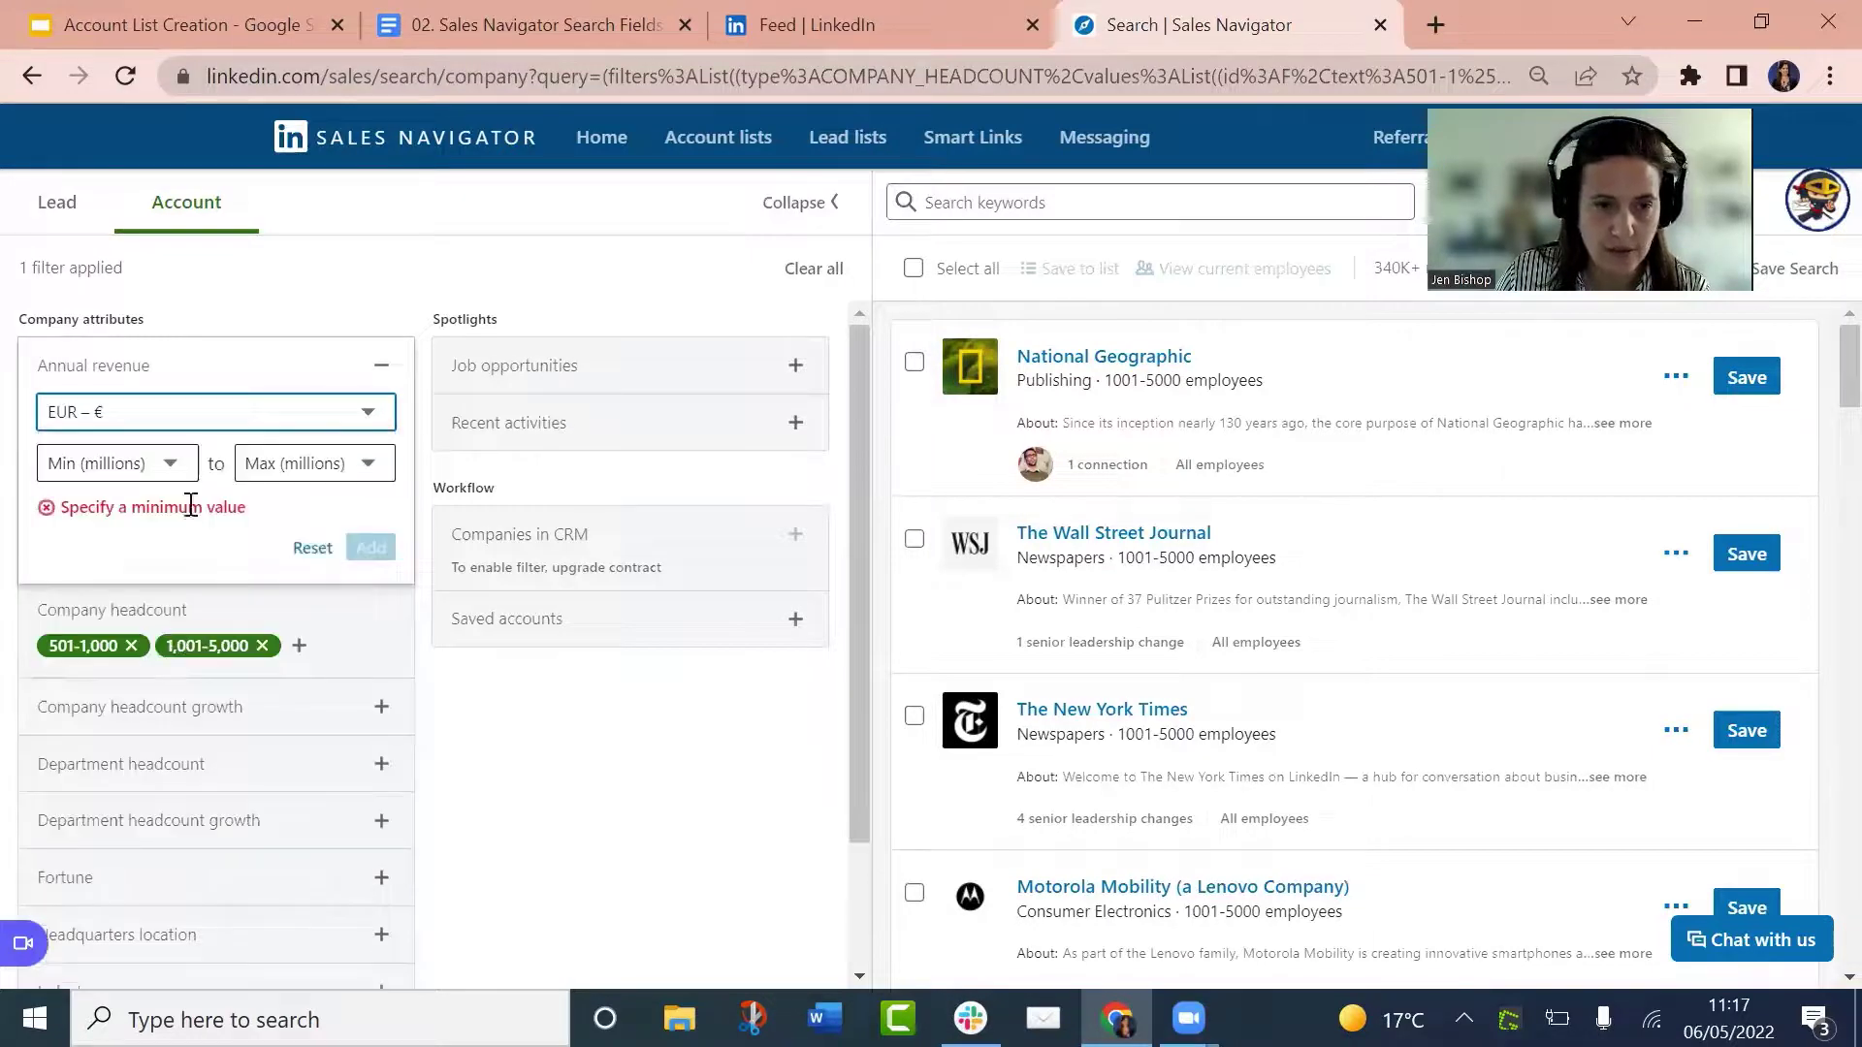
left_click(92, 463)
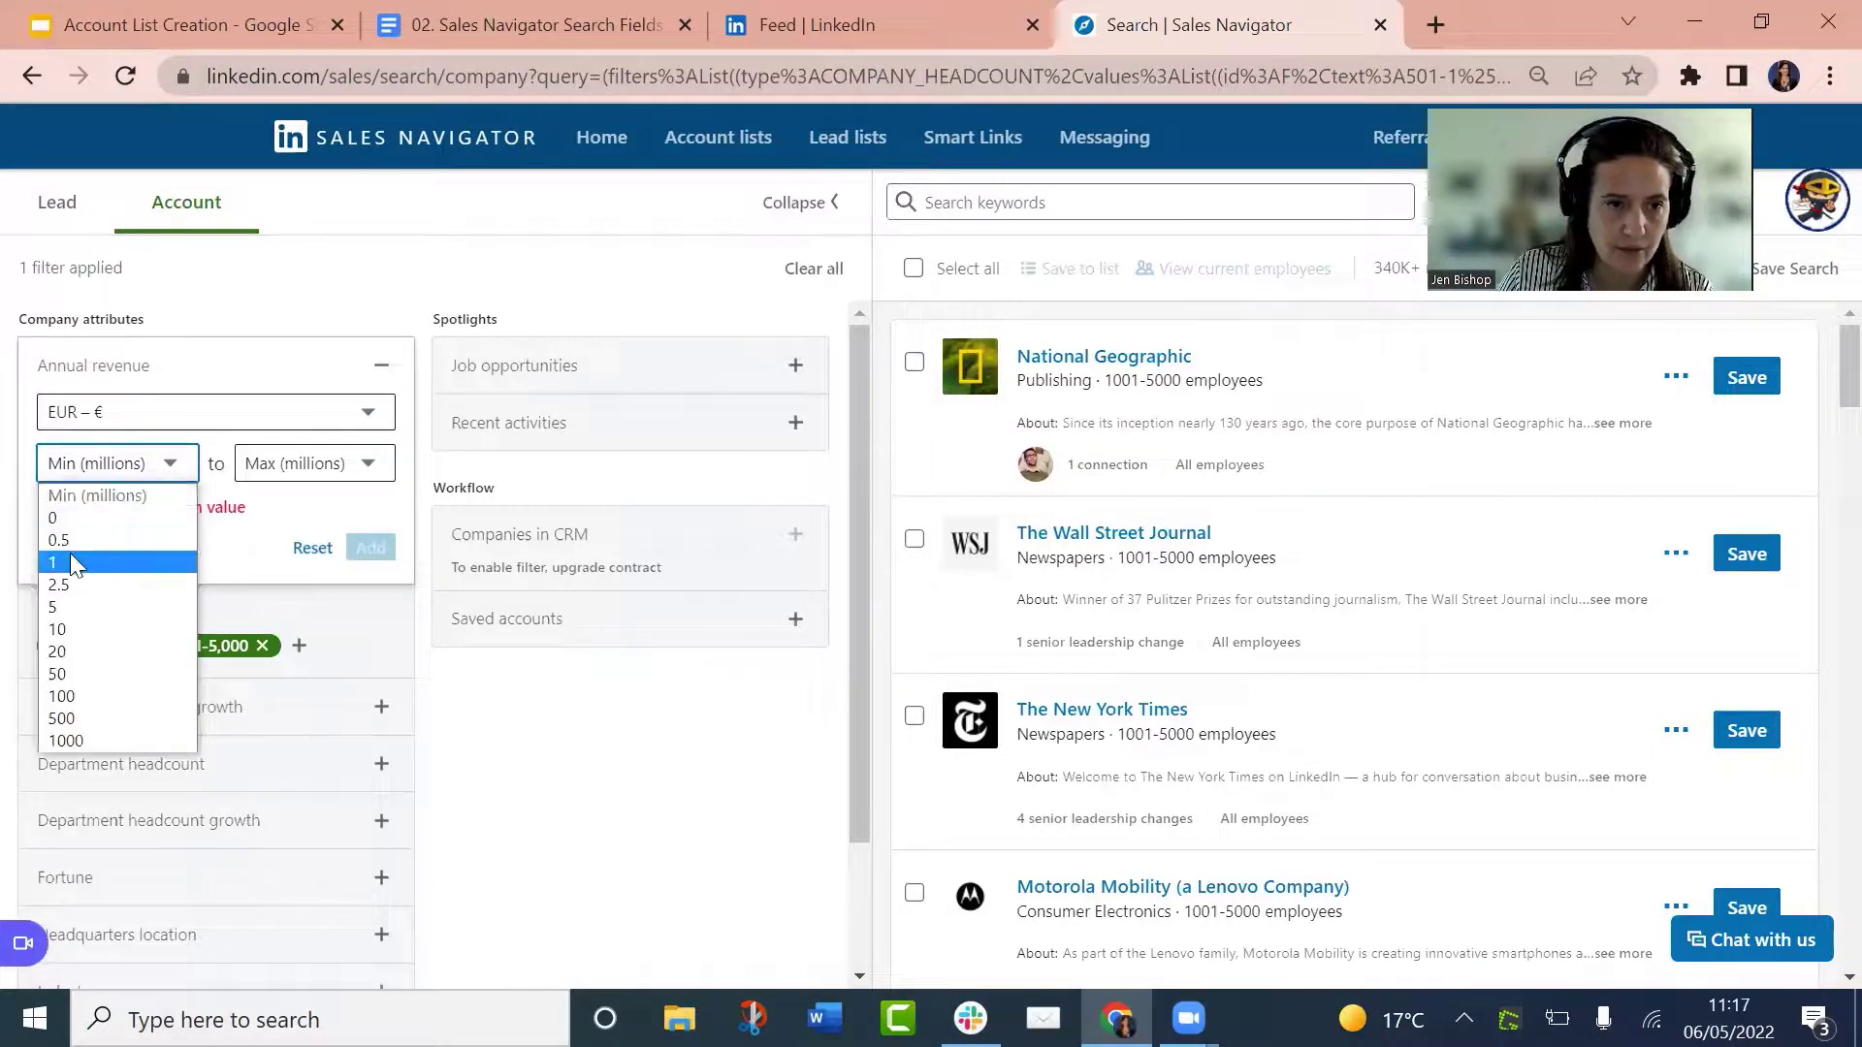
key("Escape")
type("1")
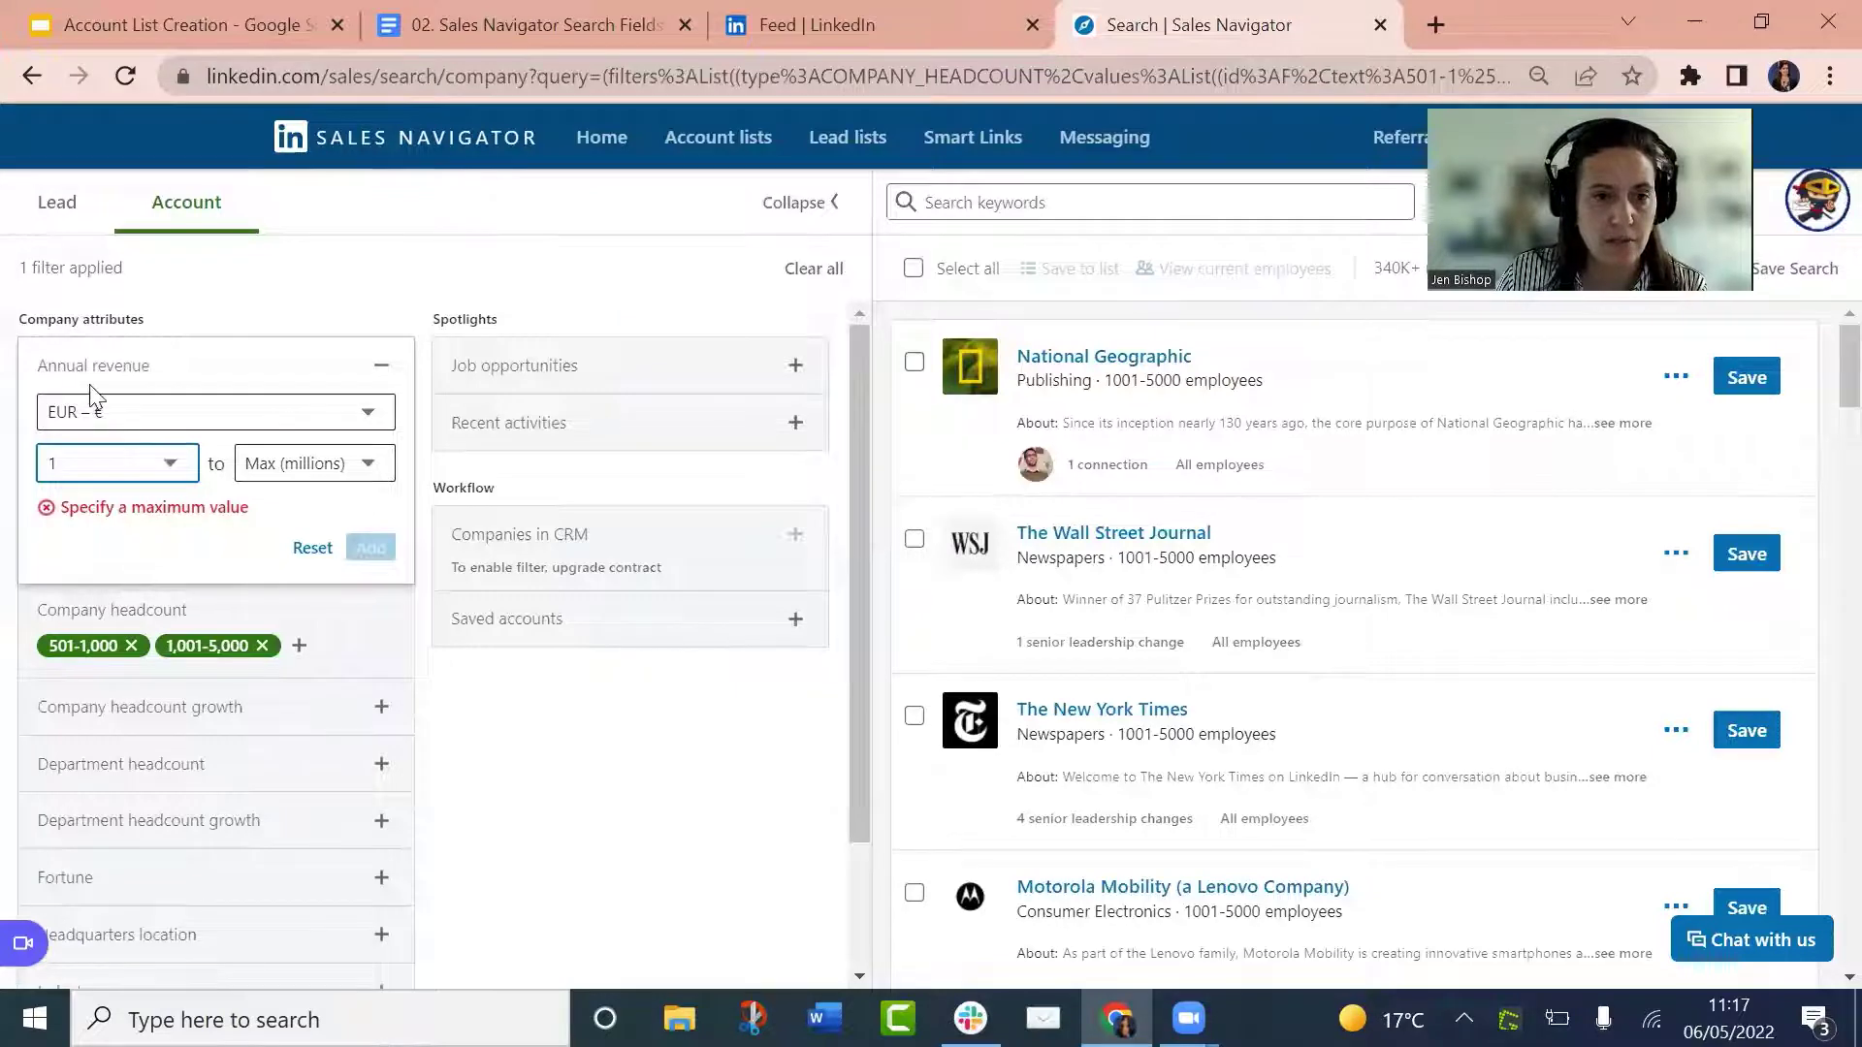
left_click(145, 463)
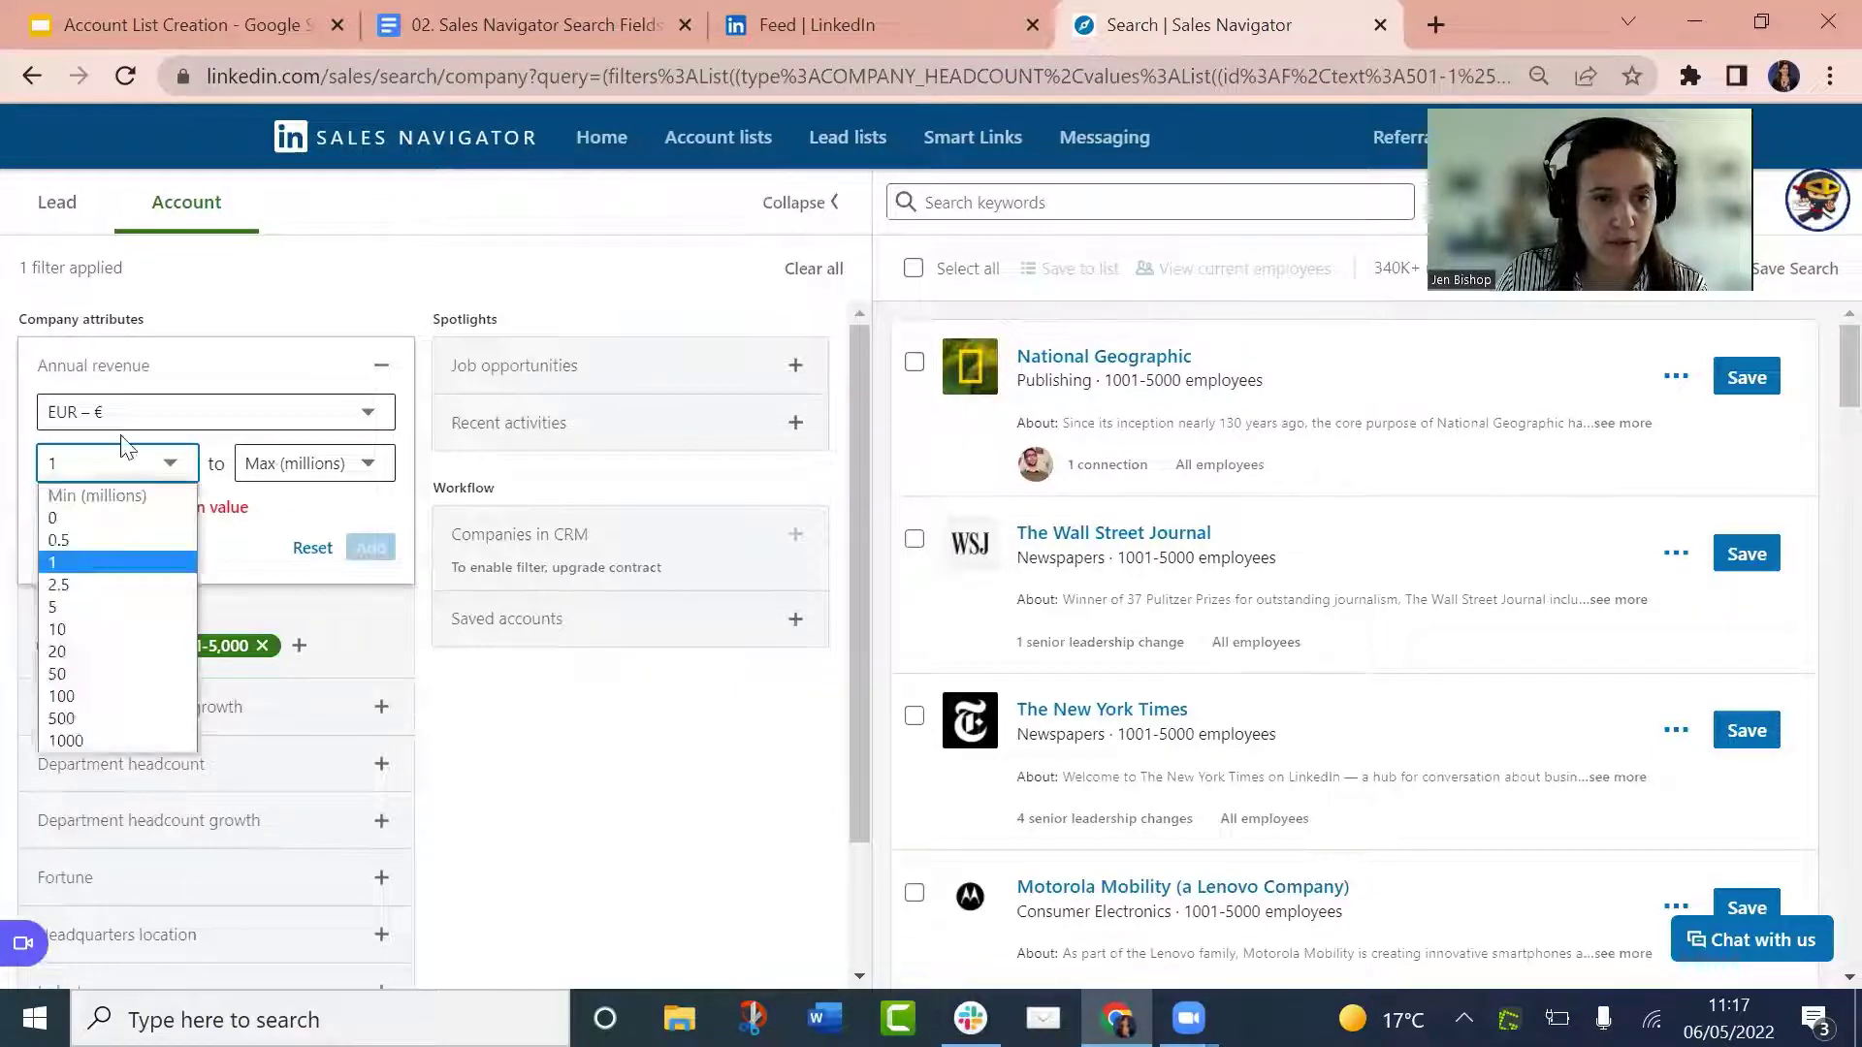
left_click(101, 553)
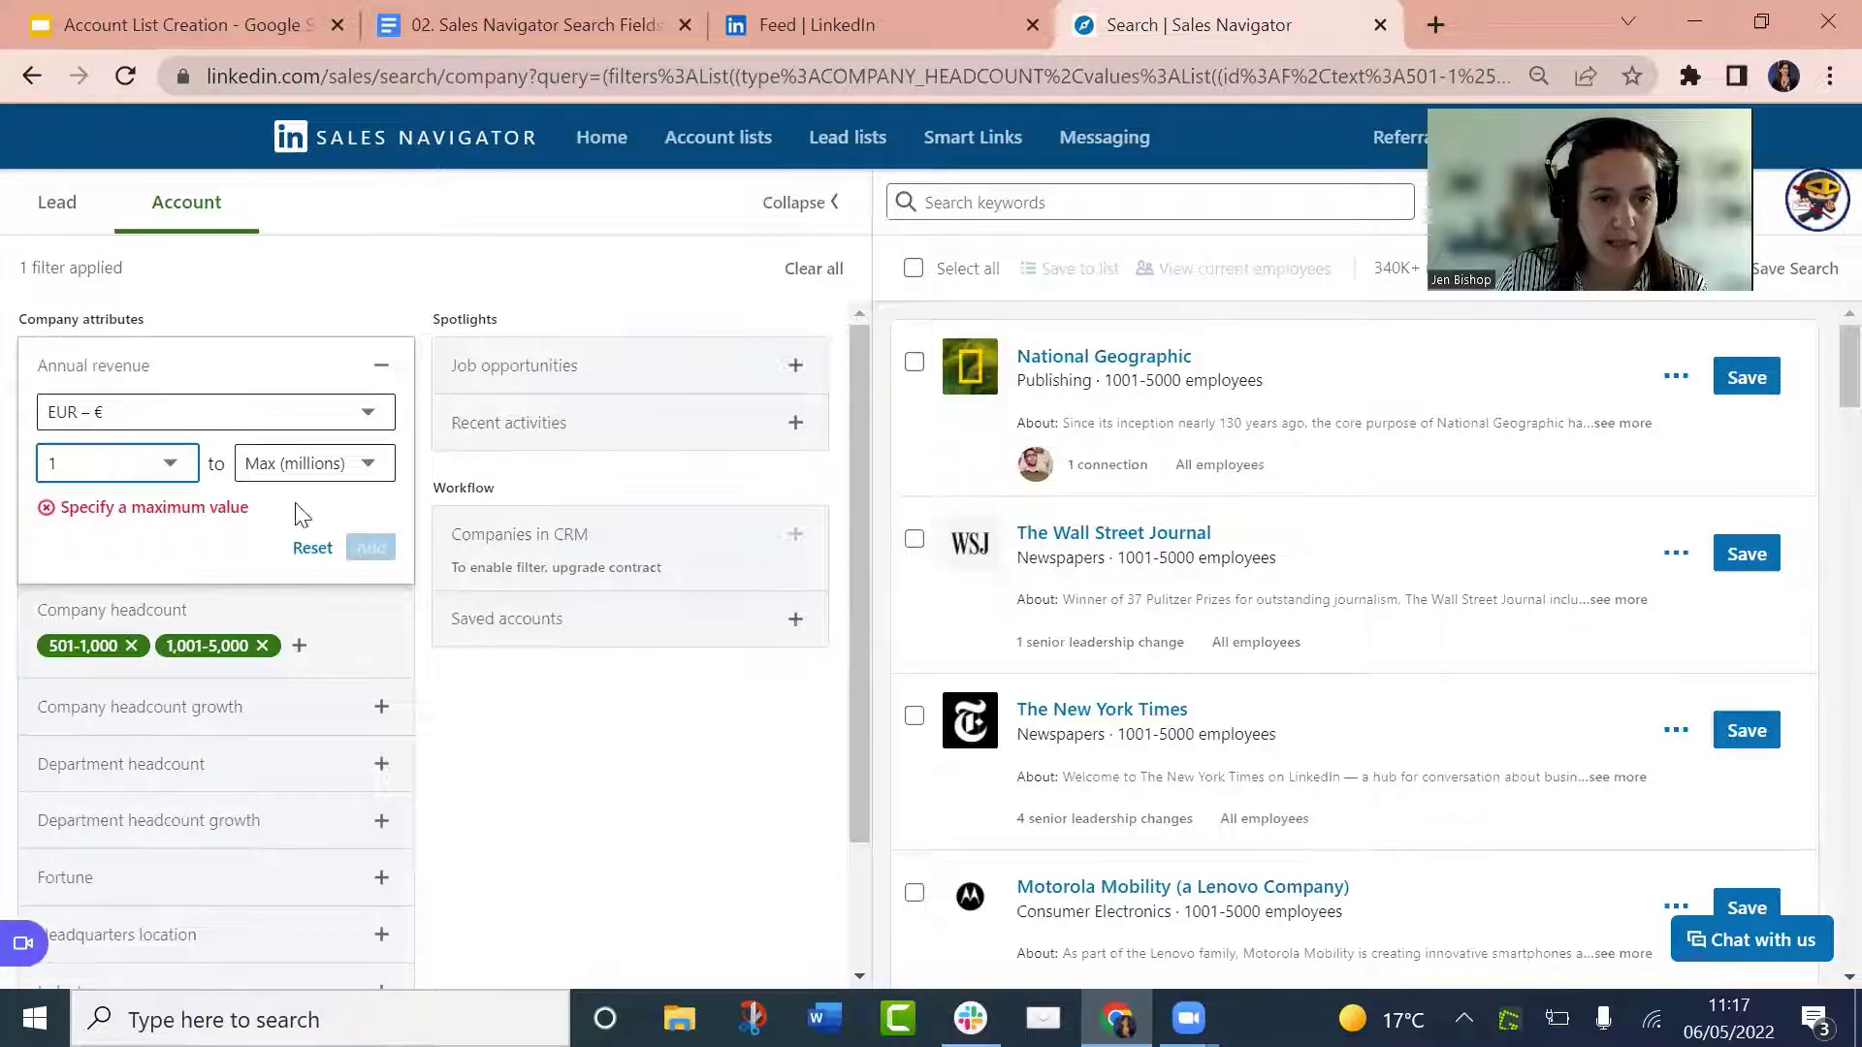
left_click(296, 465)
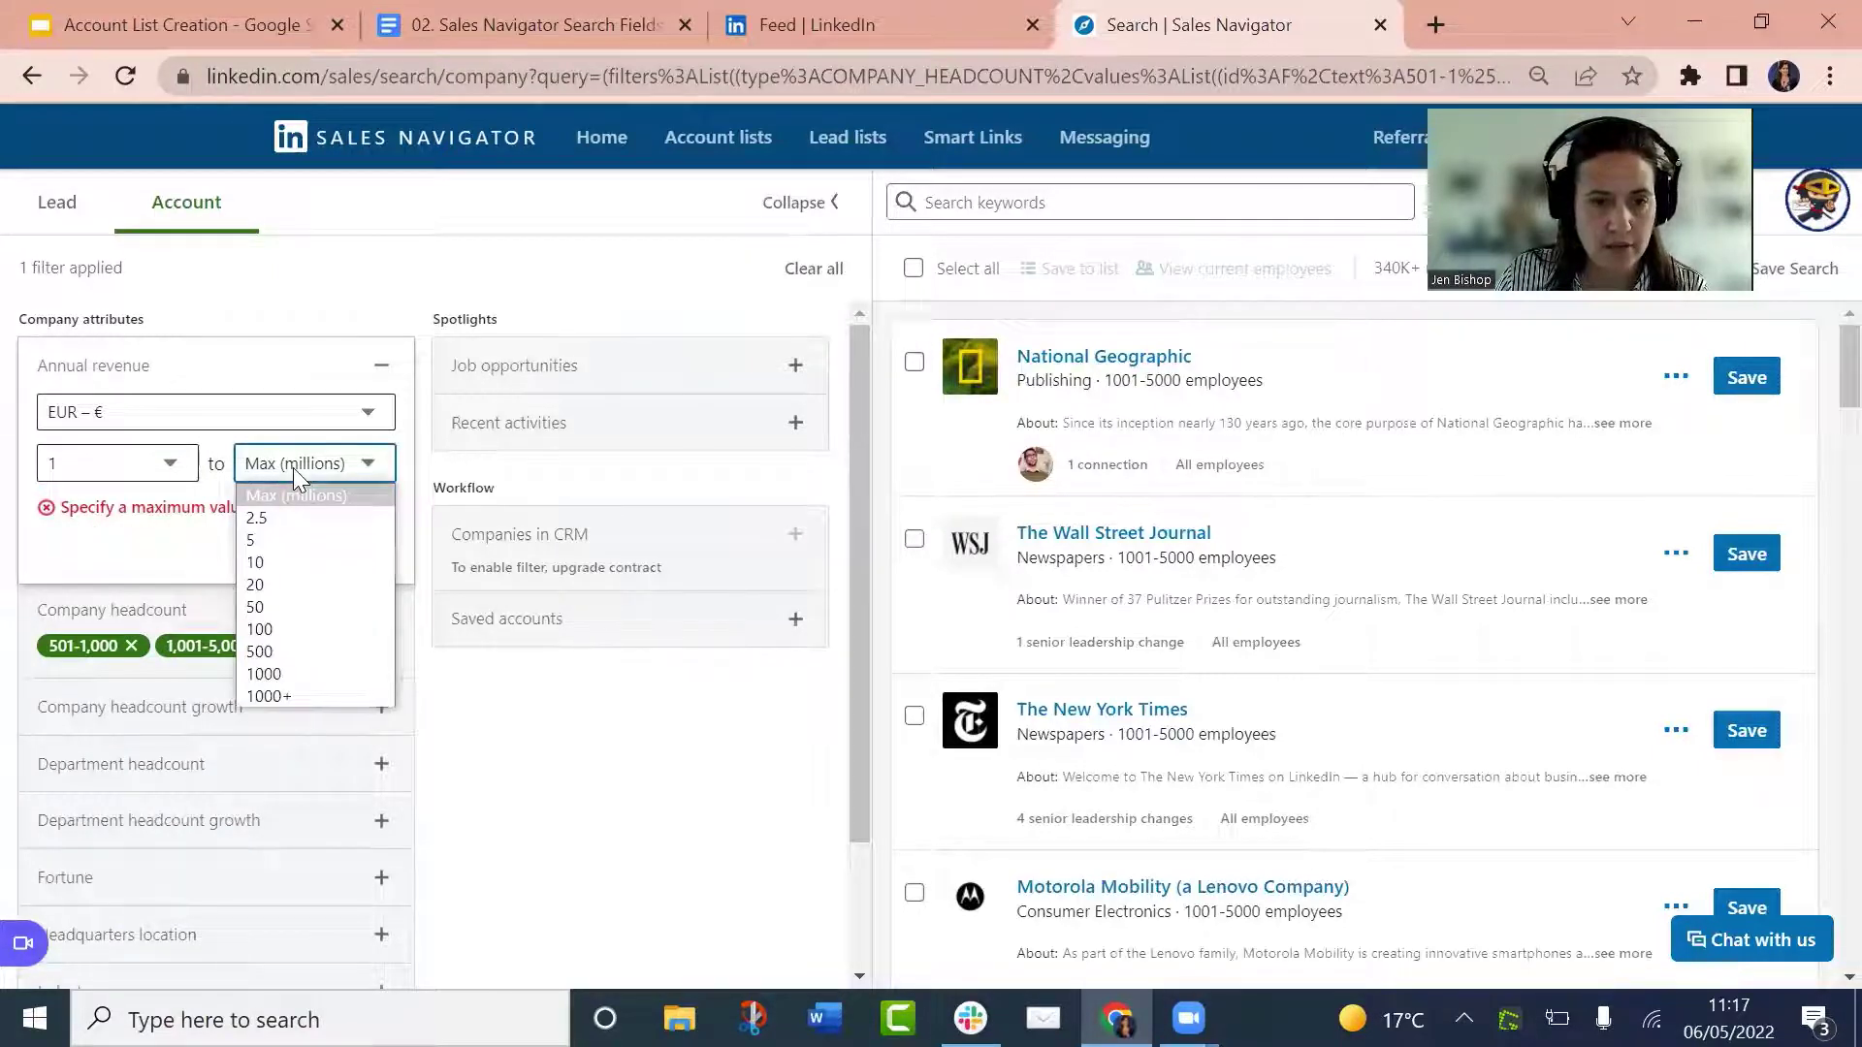
key("Escape")
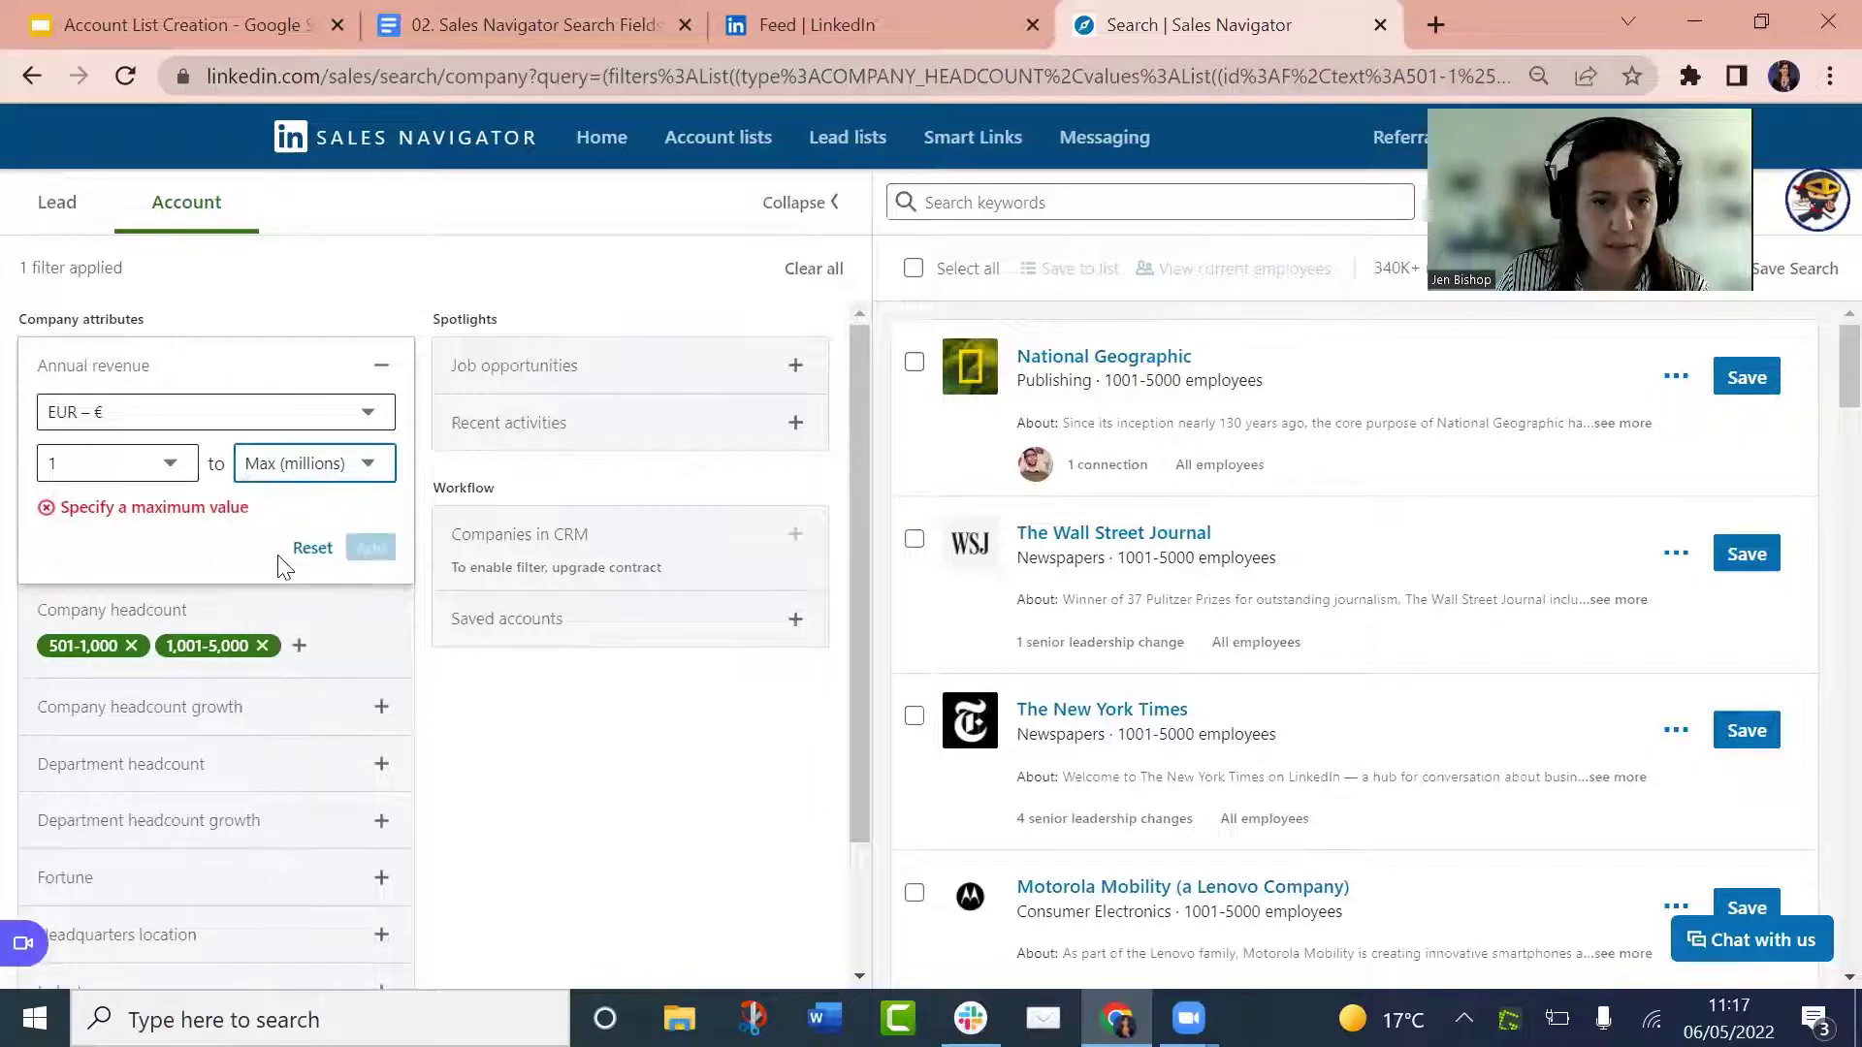
type("10")
left_click(373, 514)
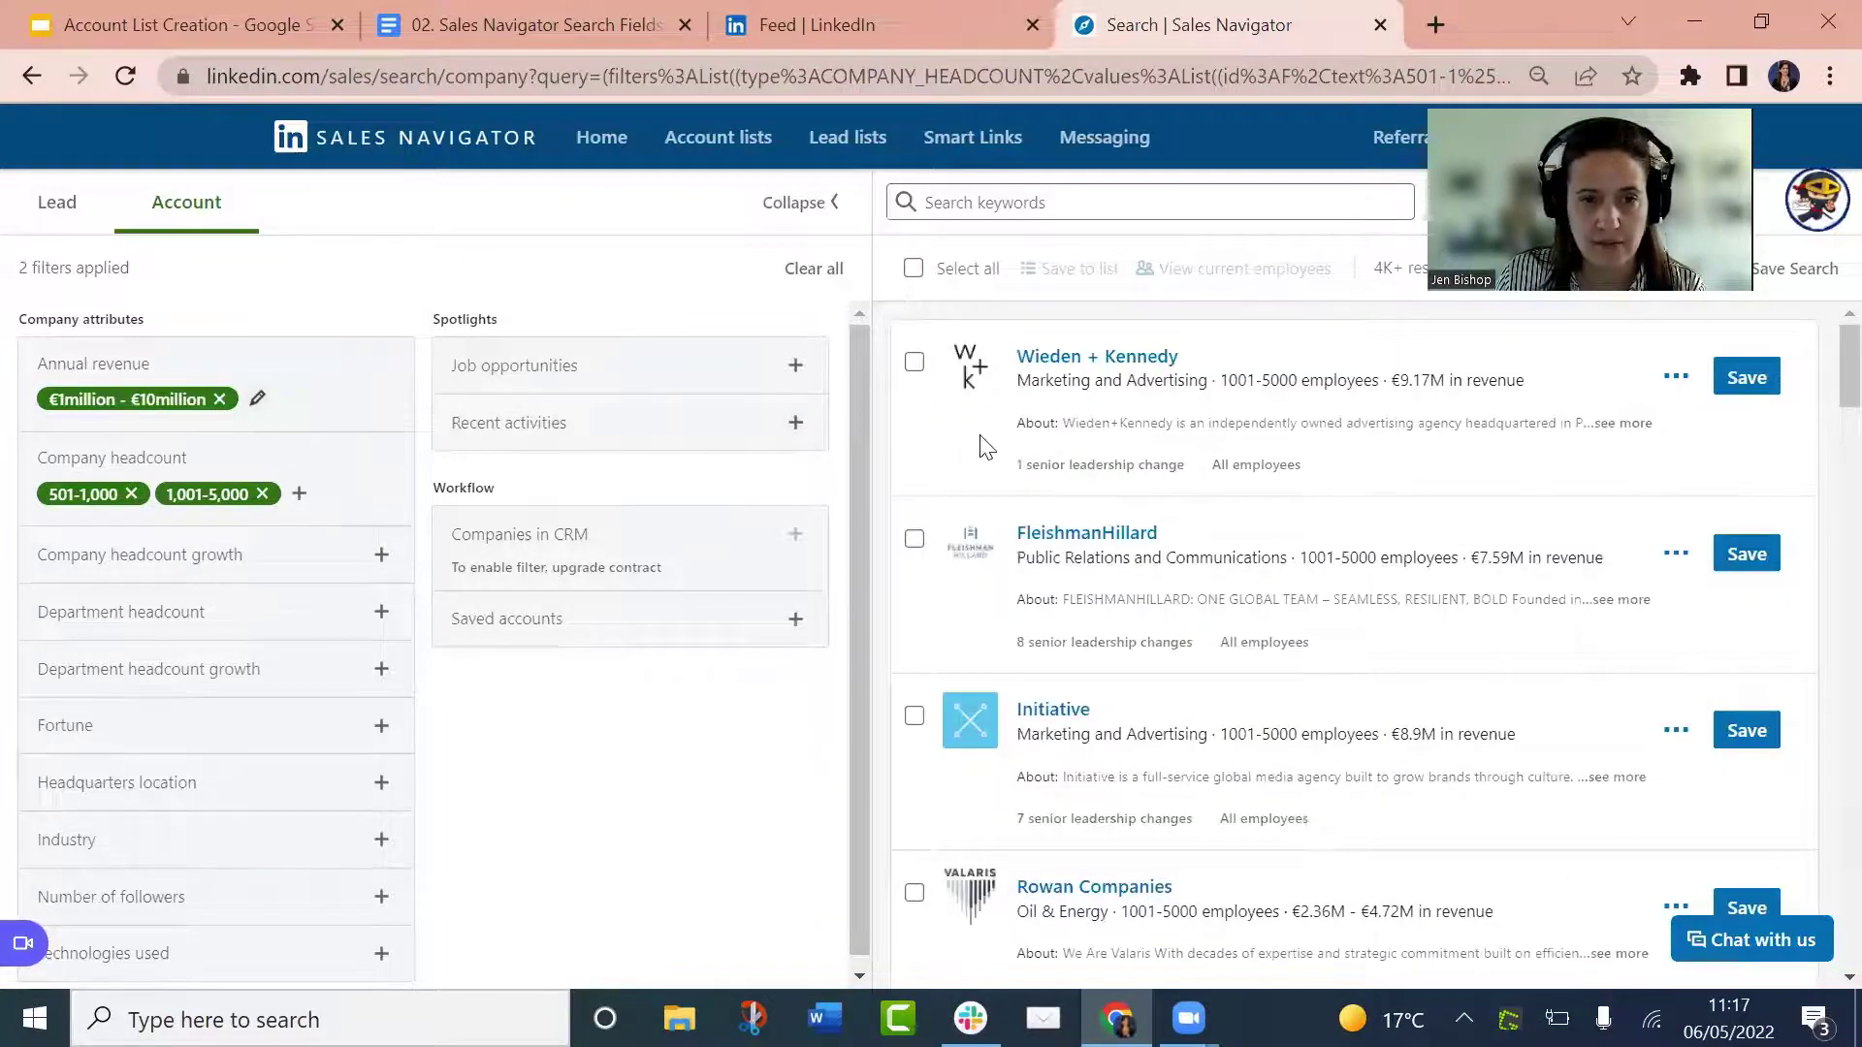
left_click_drag(1374, 269, 1396, 270)
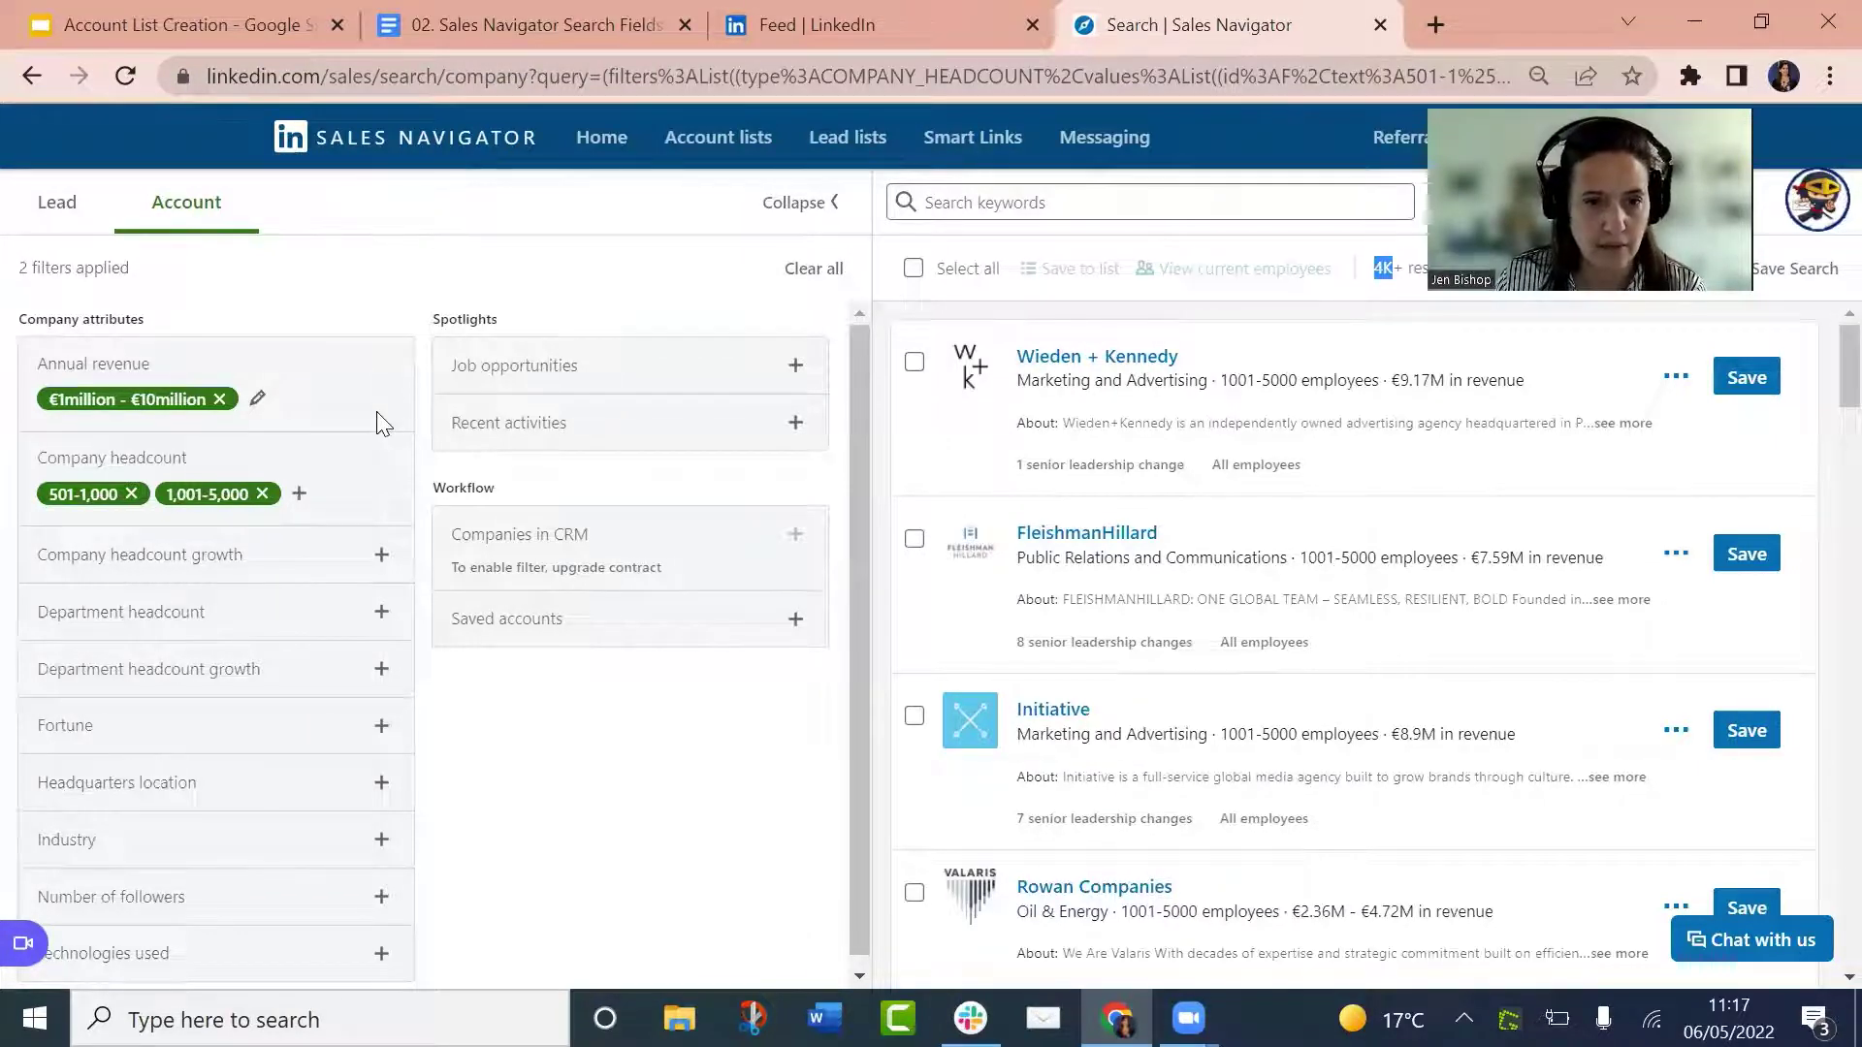
key("ctrl+2")
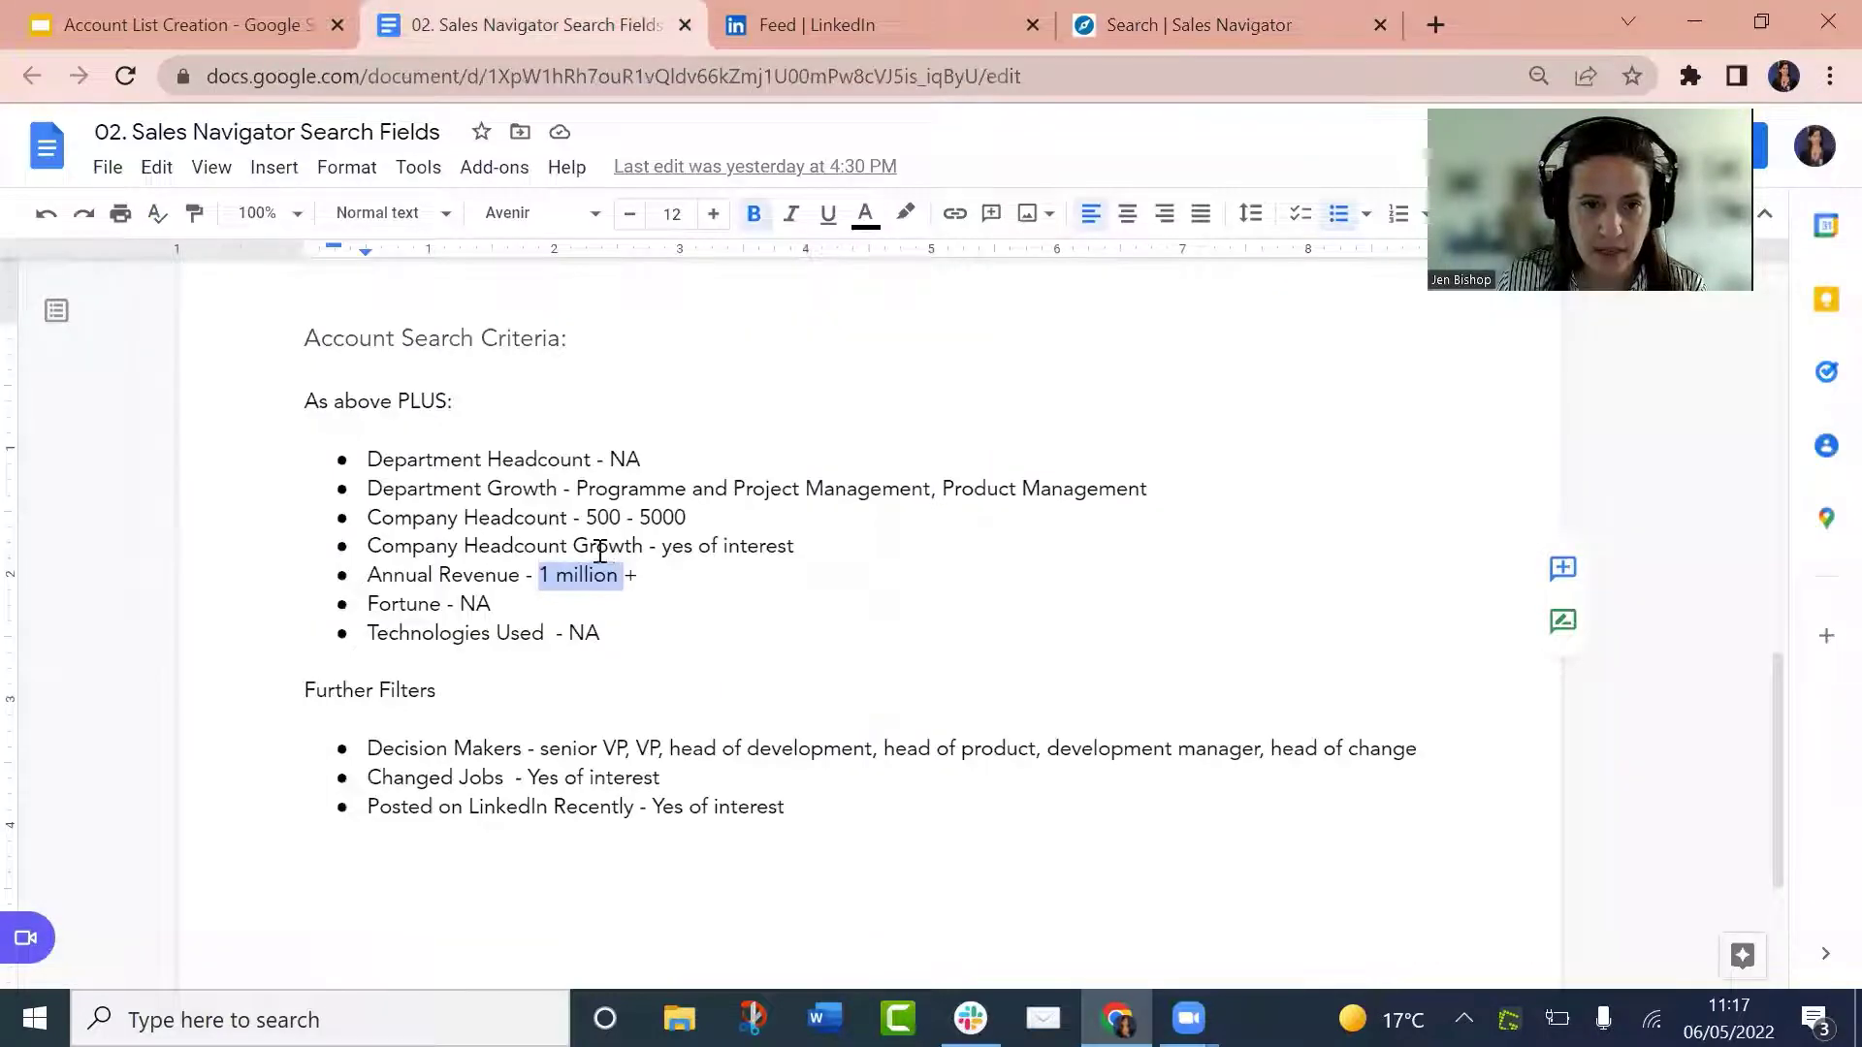
Add a 1%–10% Company headcount growth filter, narrowing results to about 1K+ companies
left_click_drag(664, 548, 803, 552)
left_click(1105, 24)
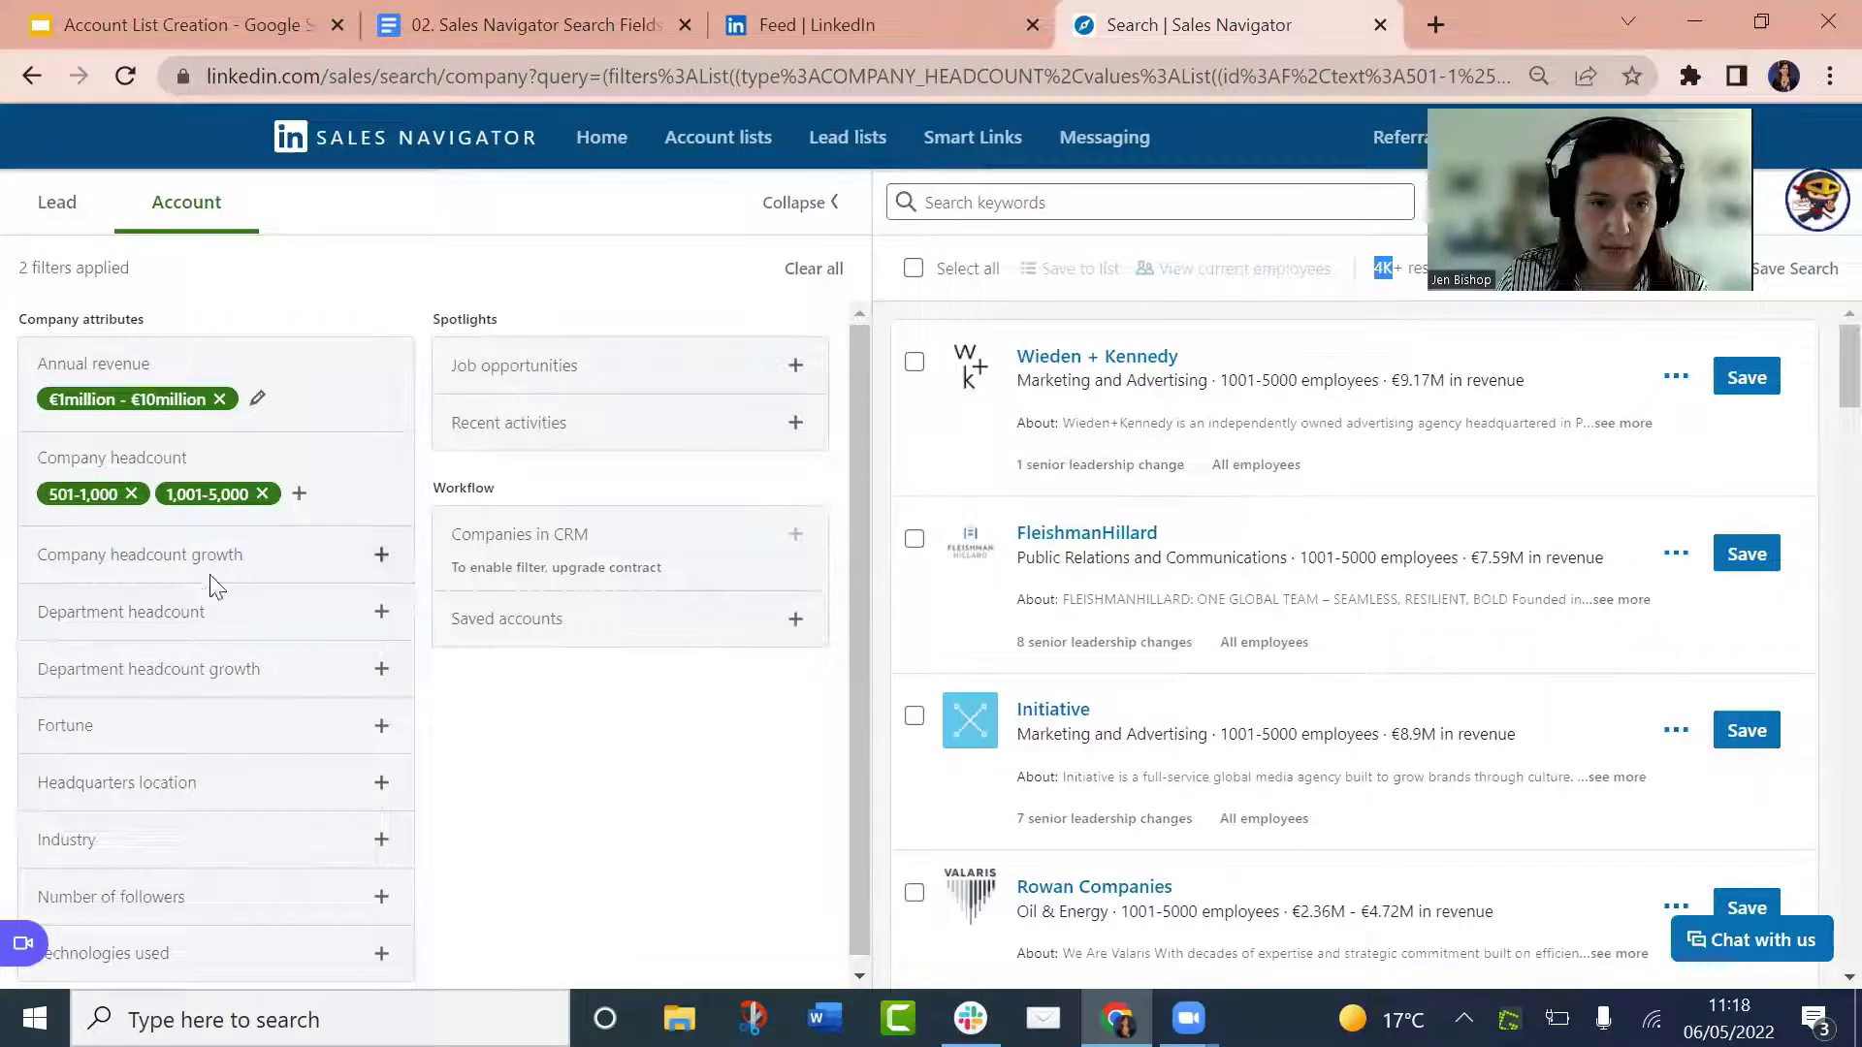
left_click(588, 17)
left_click(1195, 23)
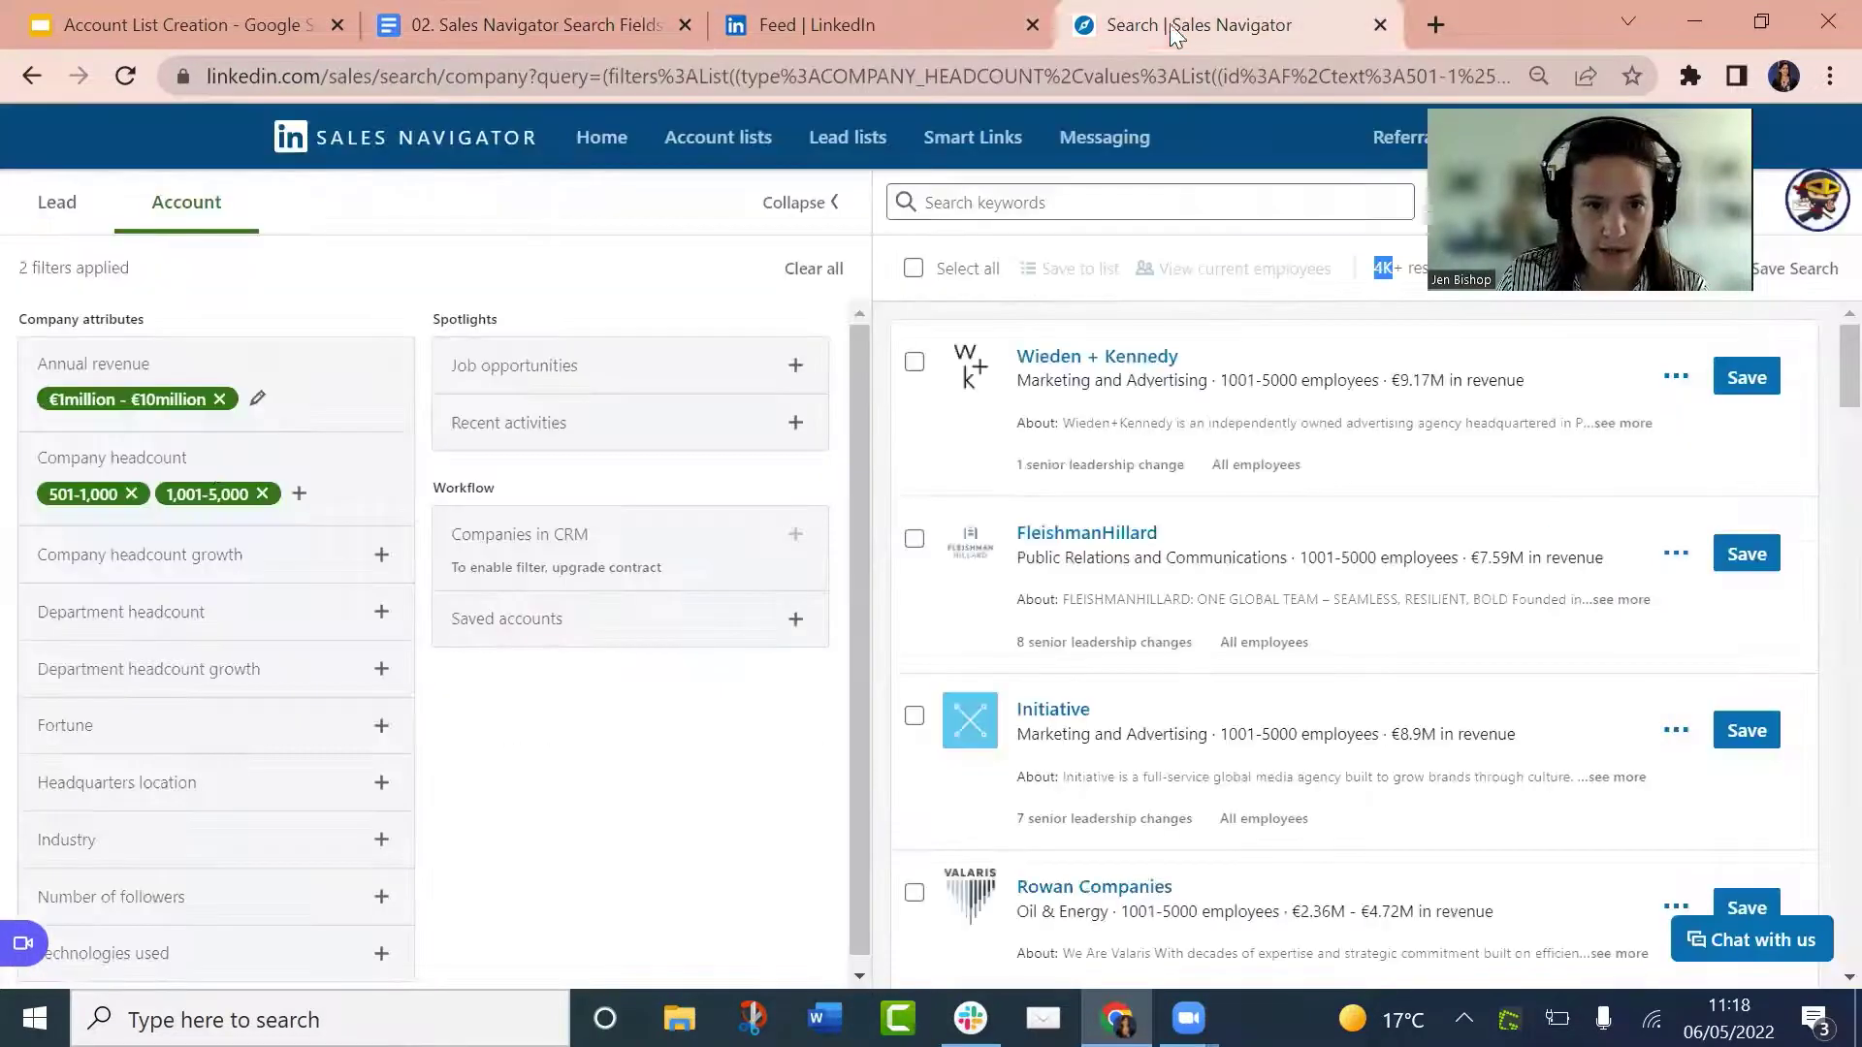
left_click(111, 554)
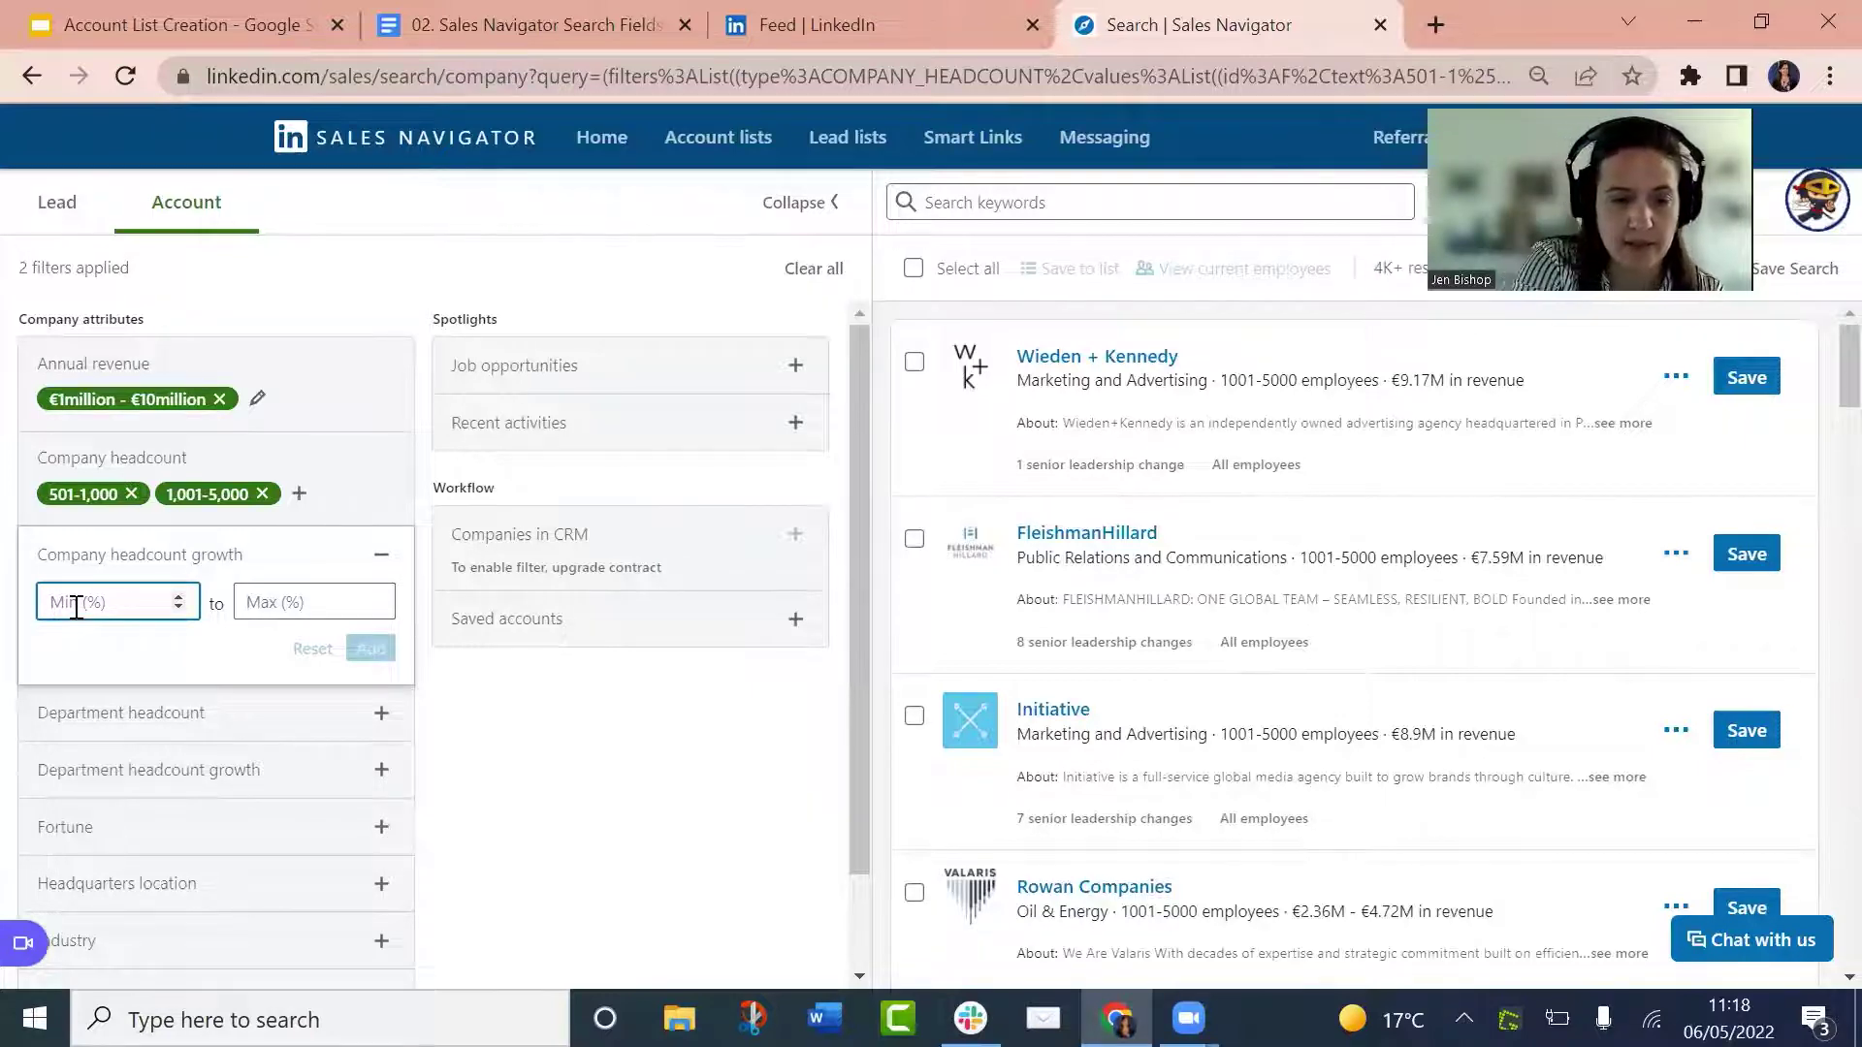
type("1")
left_click(272, 601)
type("10")
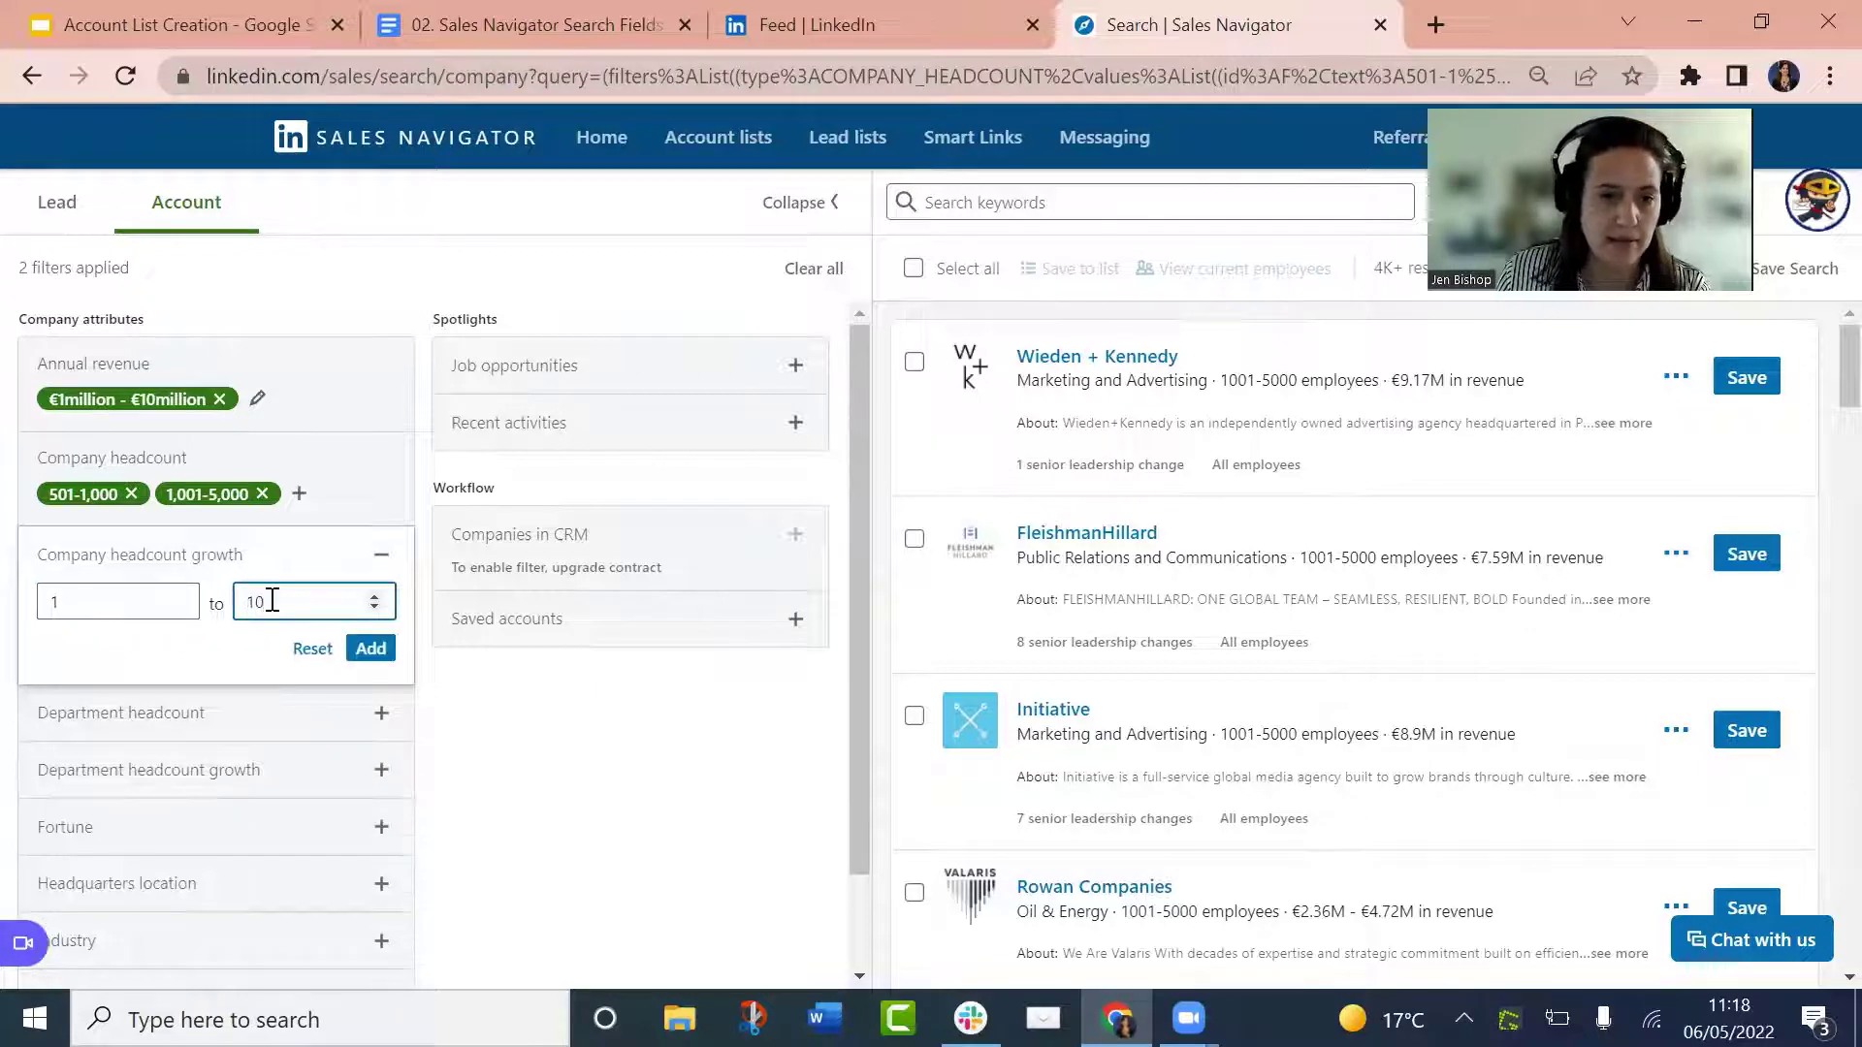
left_click(369, 648)
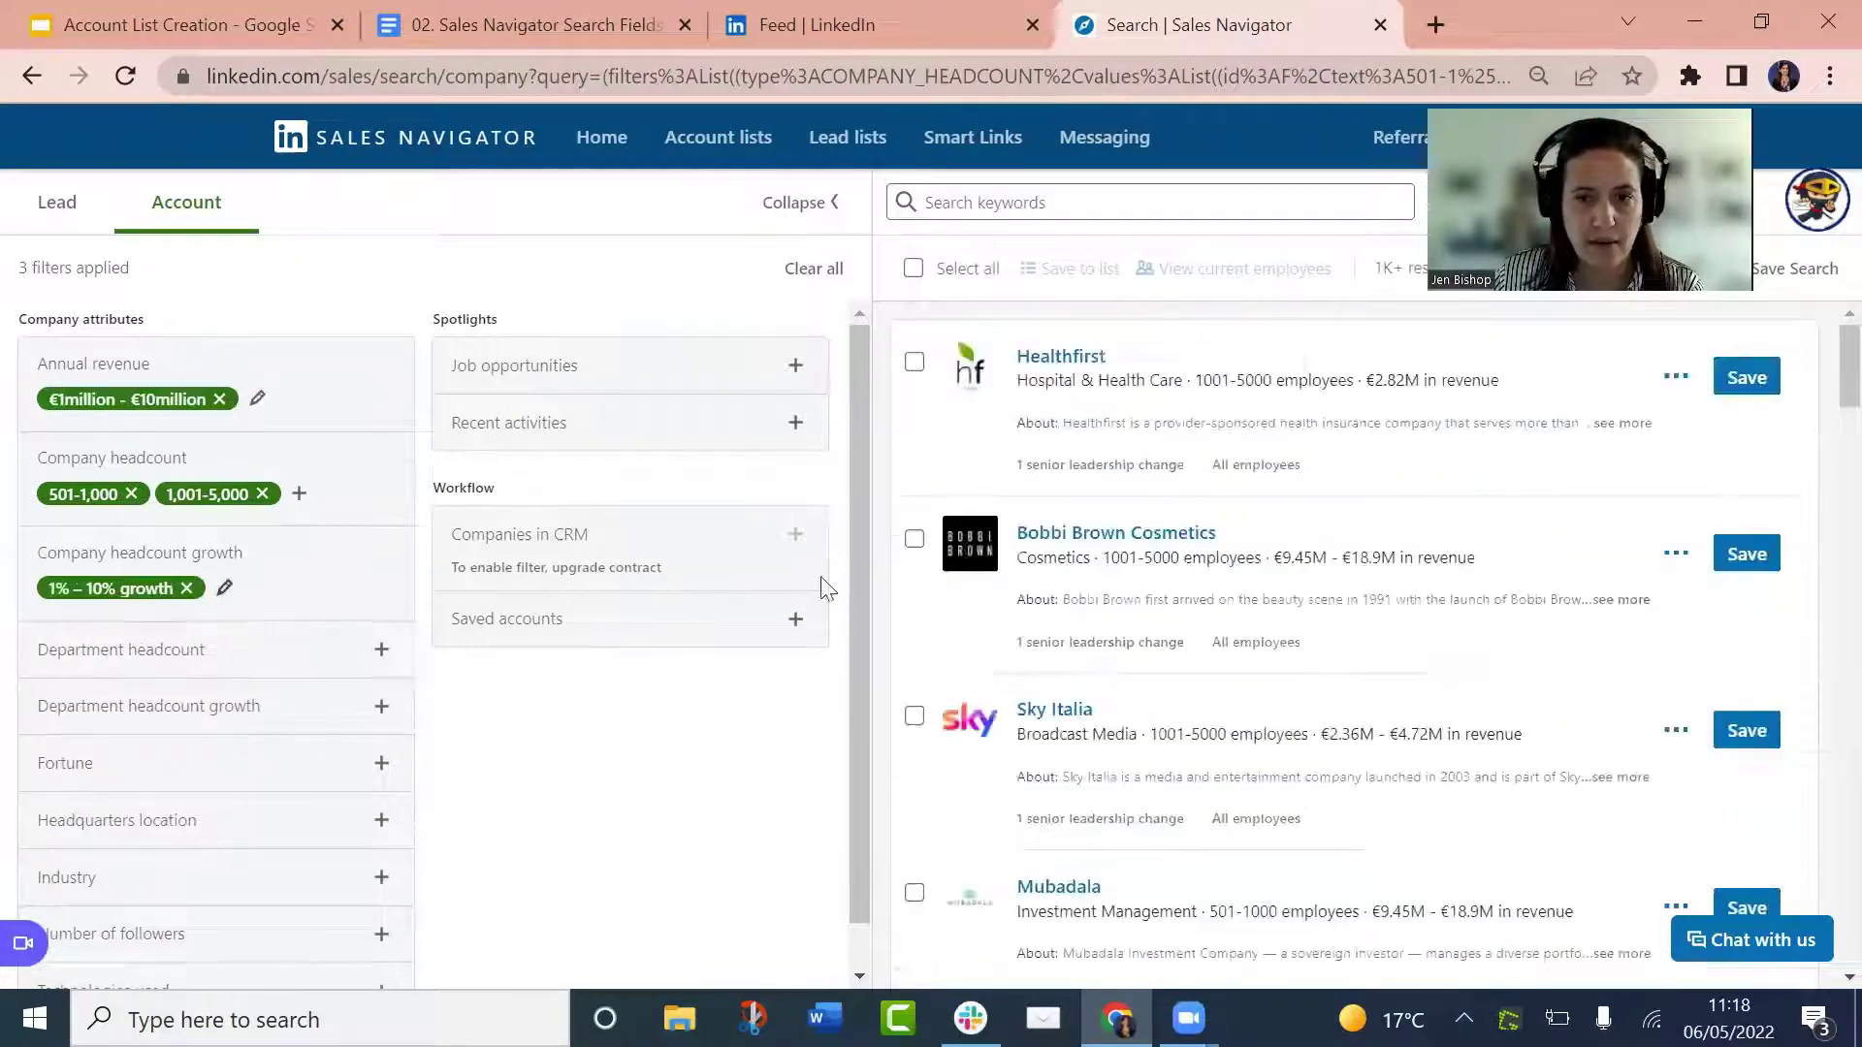
double_click(1385, 273)
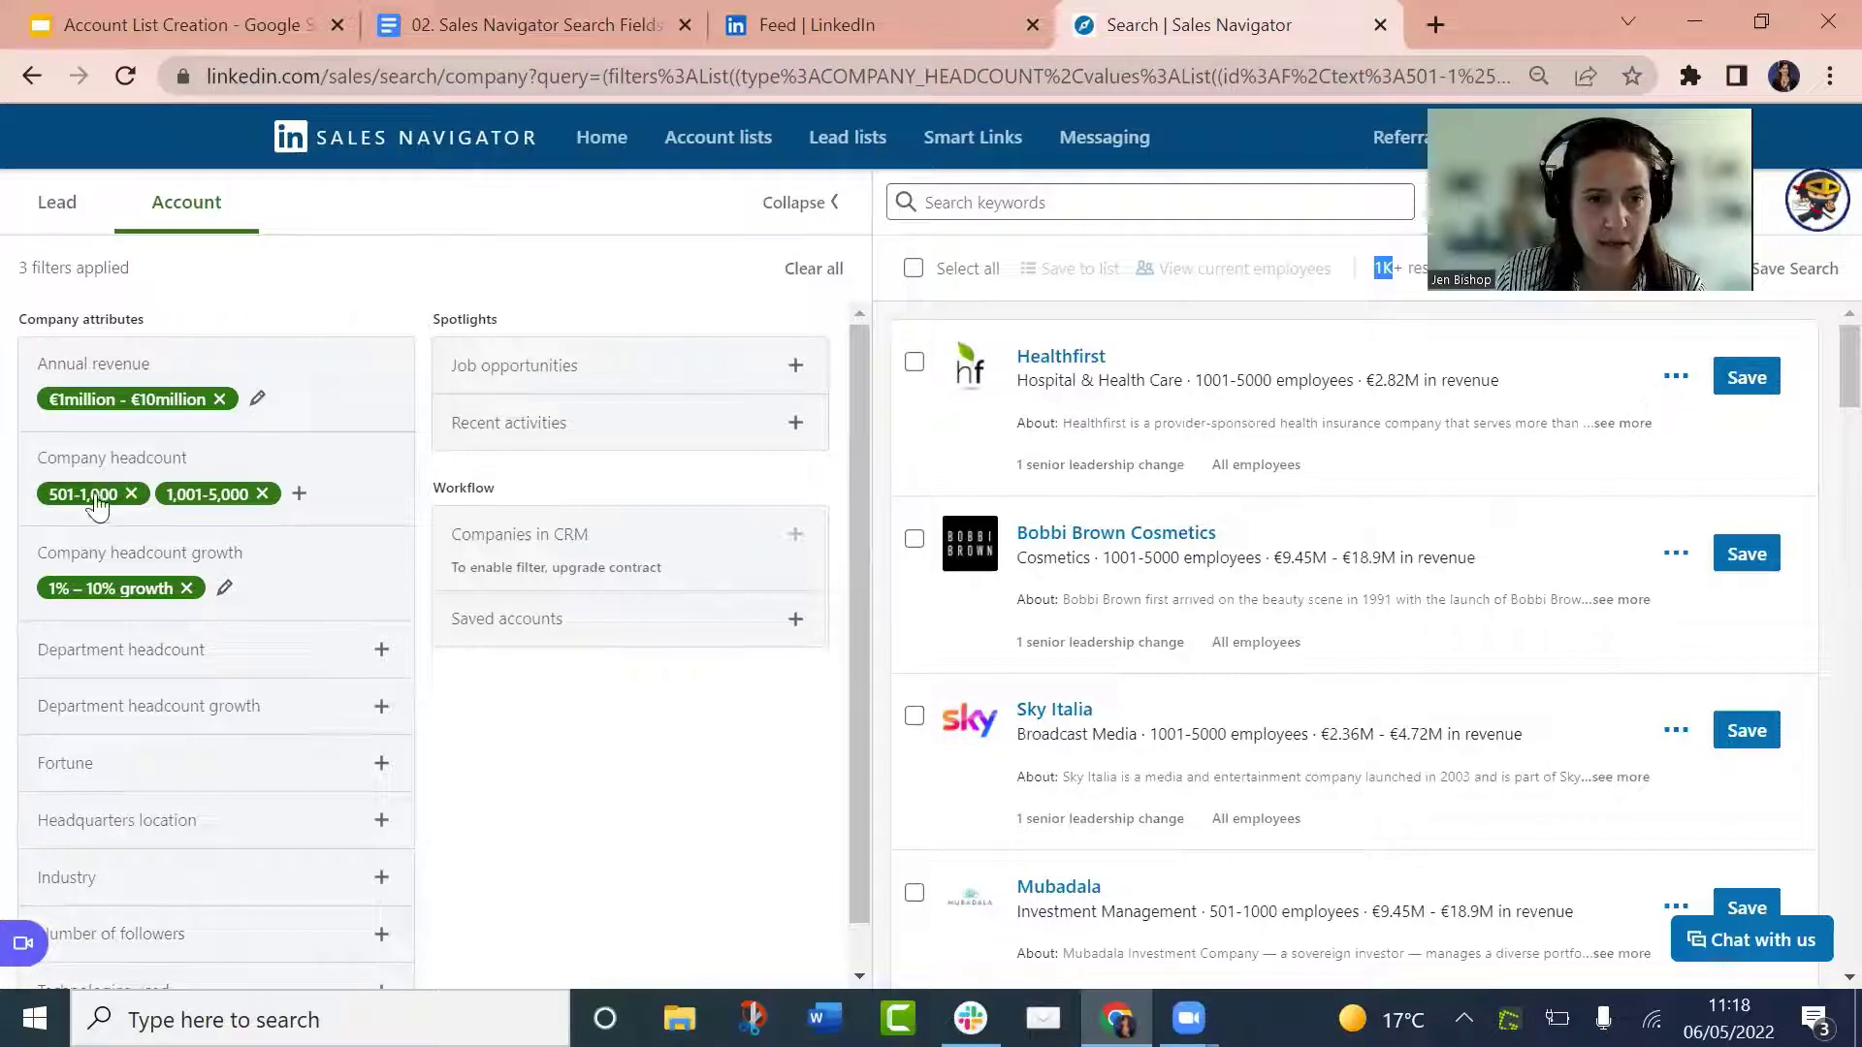
Mark the target industries in the notes: telecommunications, automotive, finance, information technology, software development
left_click(582, 24)
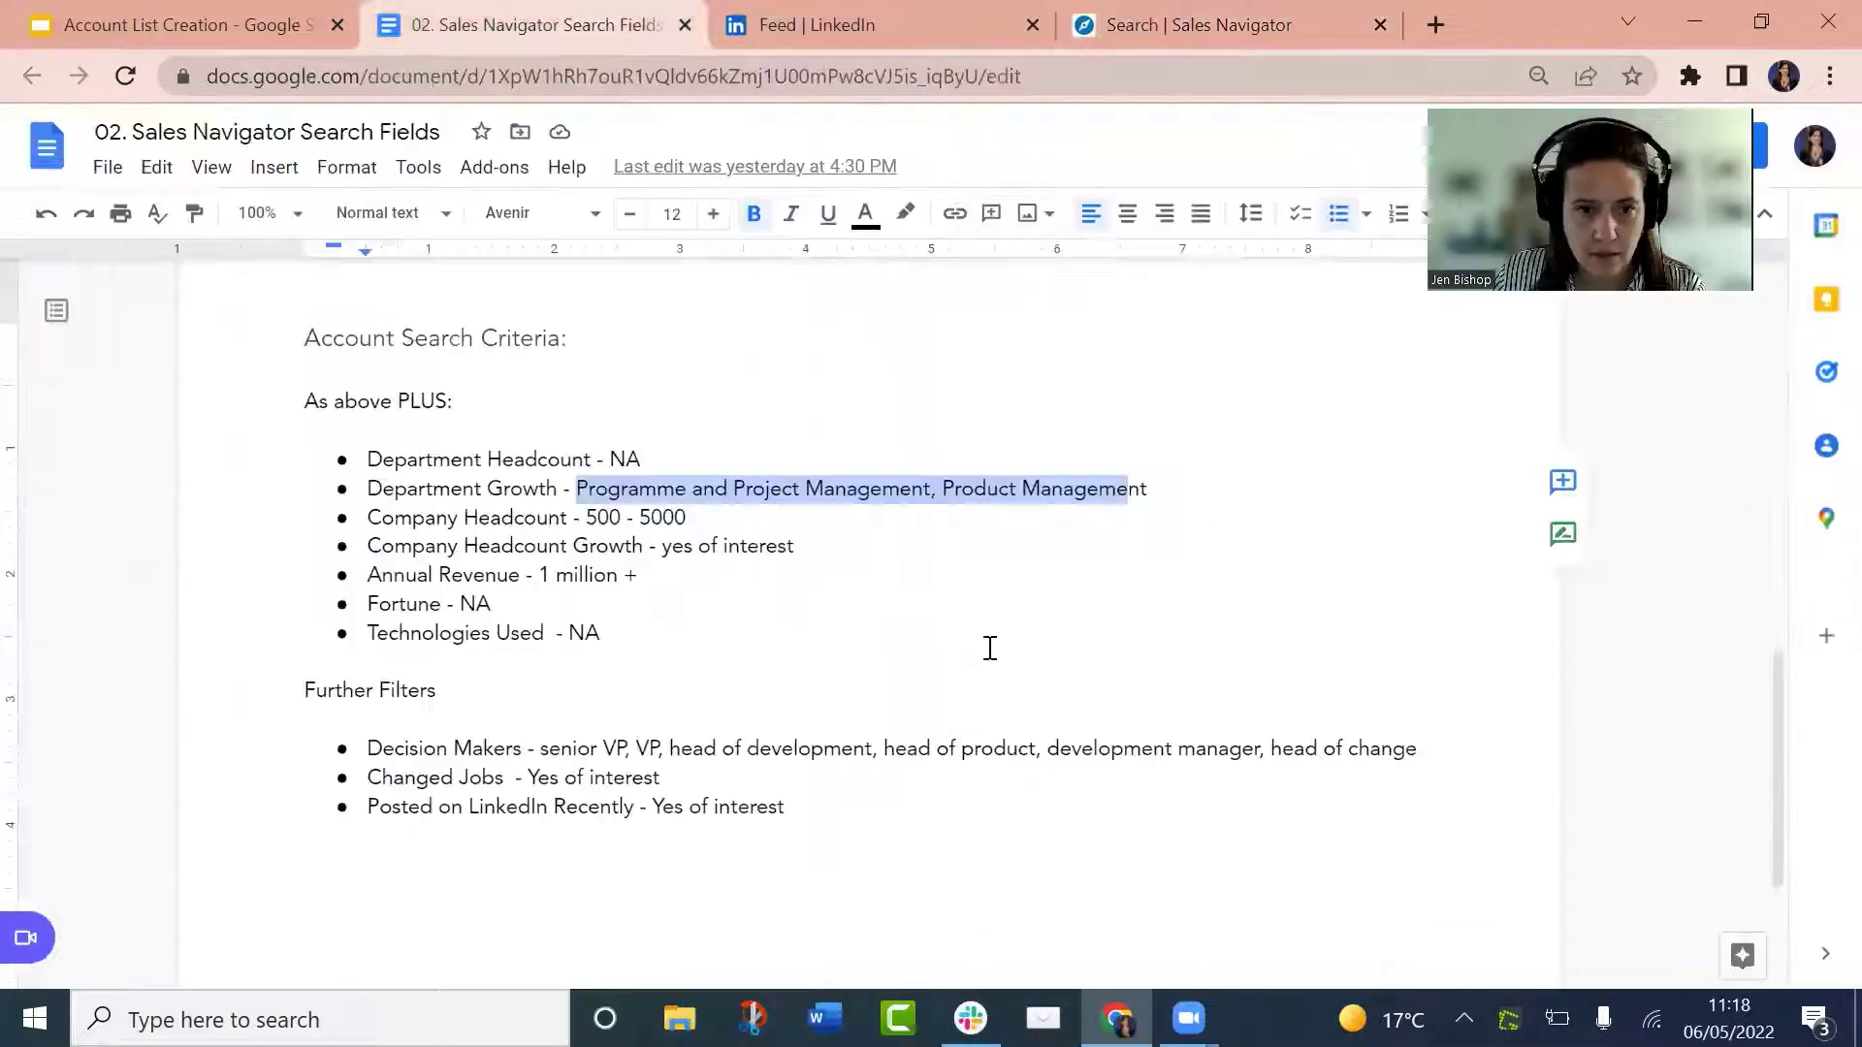
left_click(990, 648)
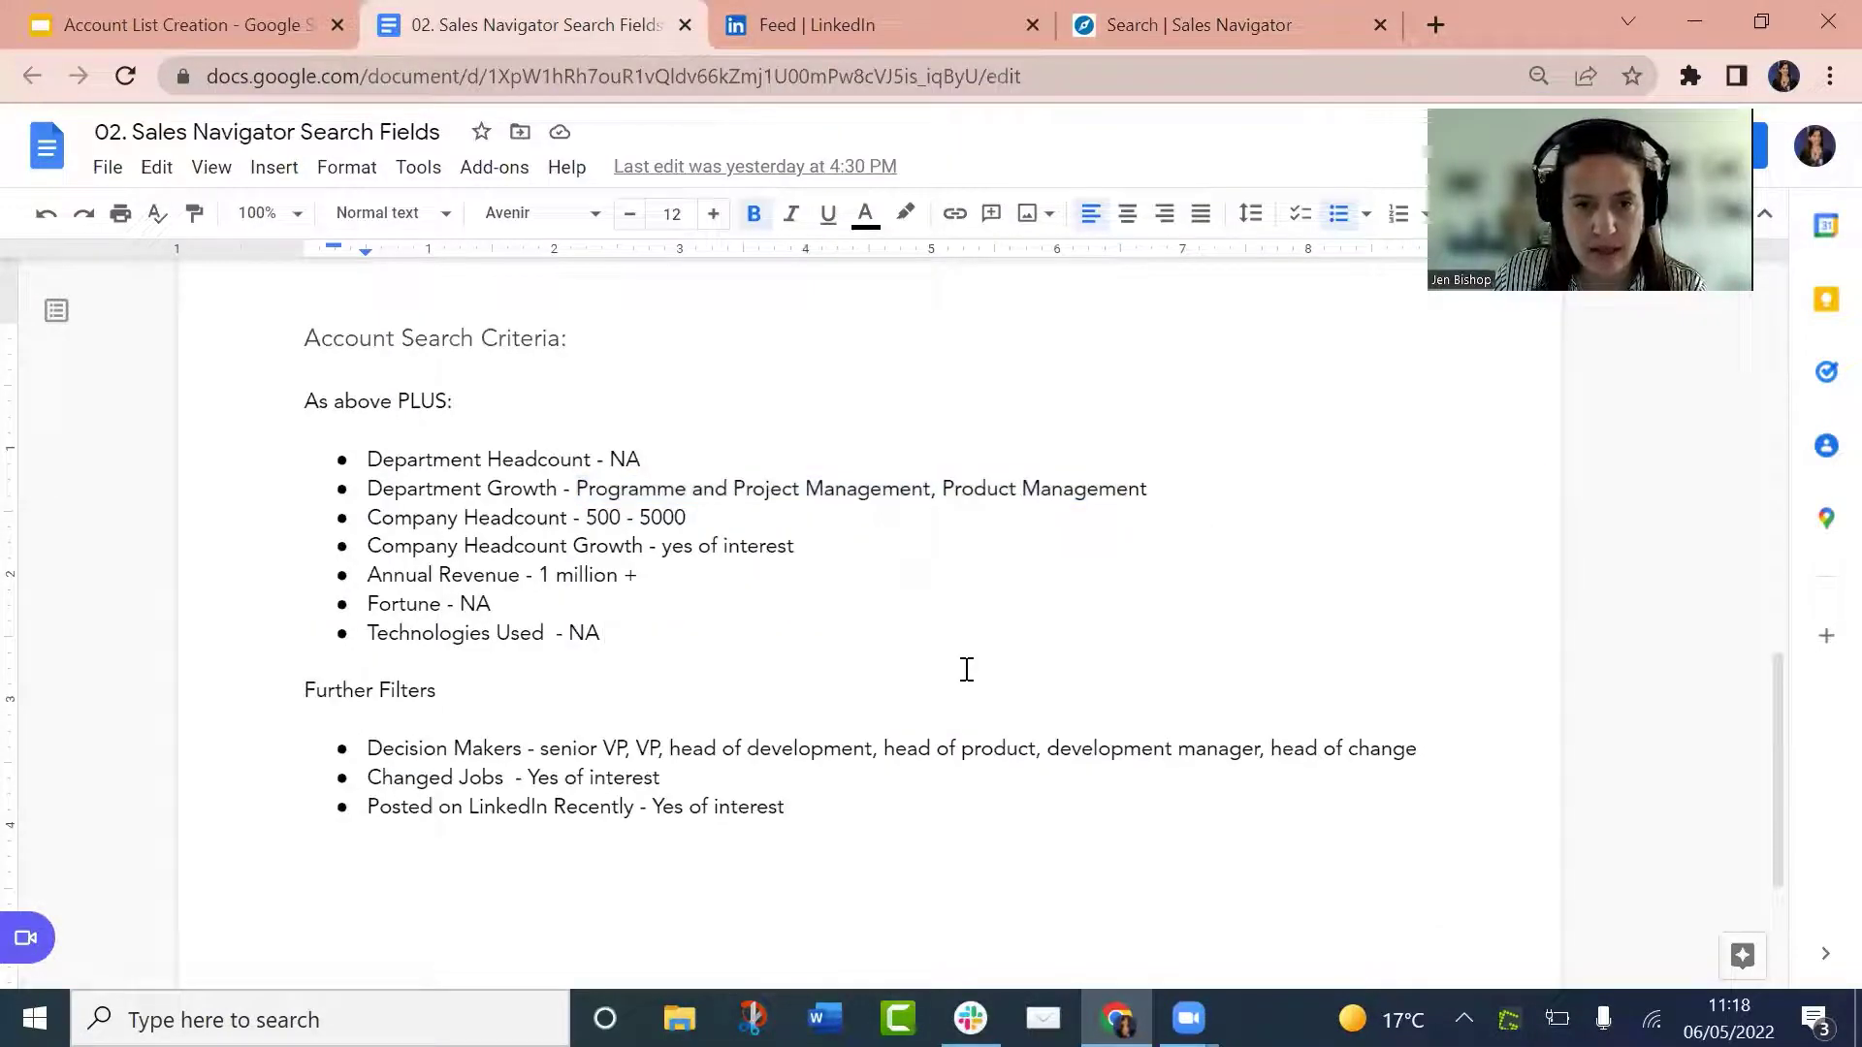
scroll(967, 670, "up", 10)
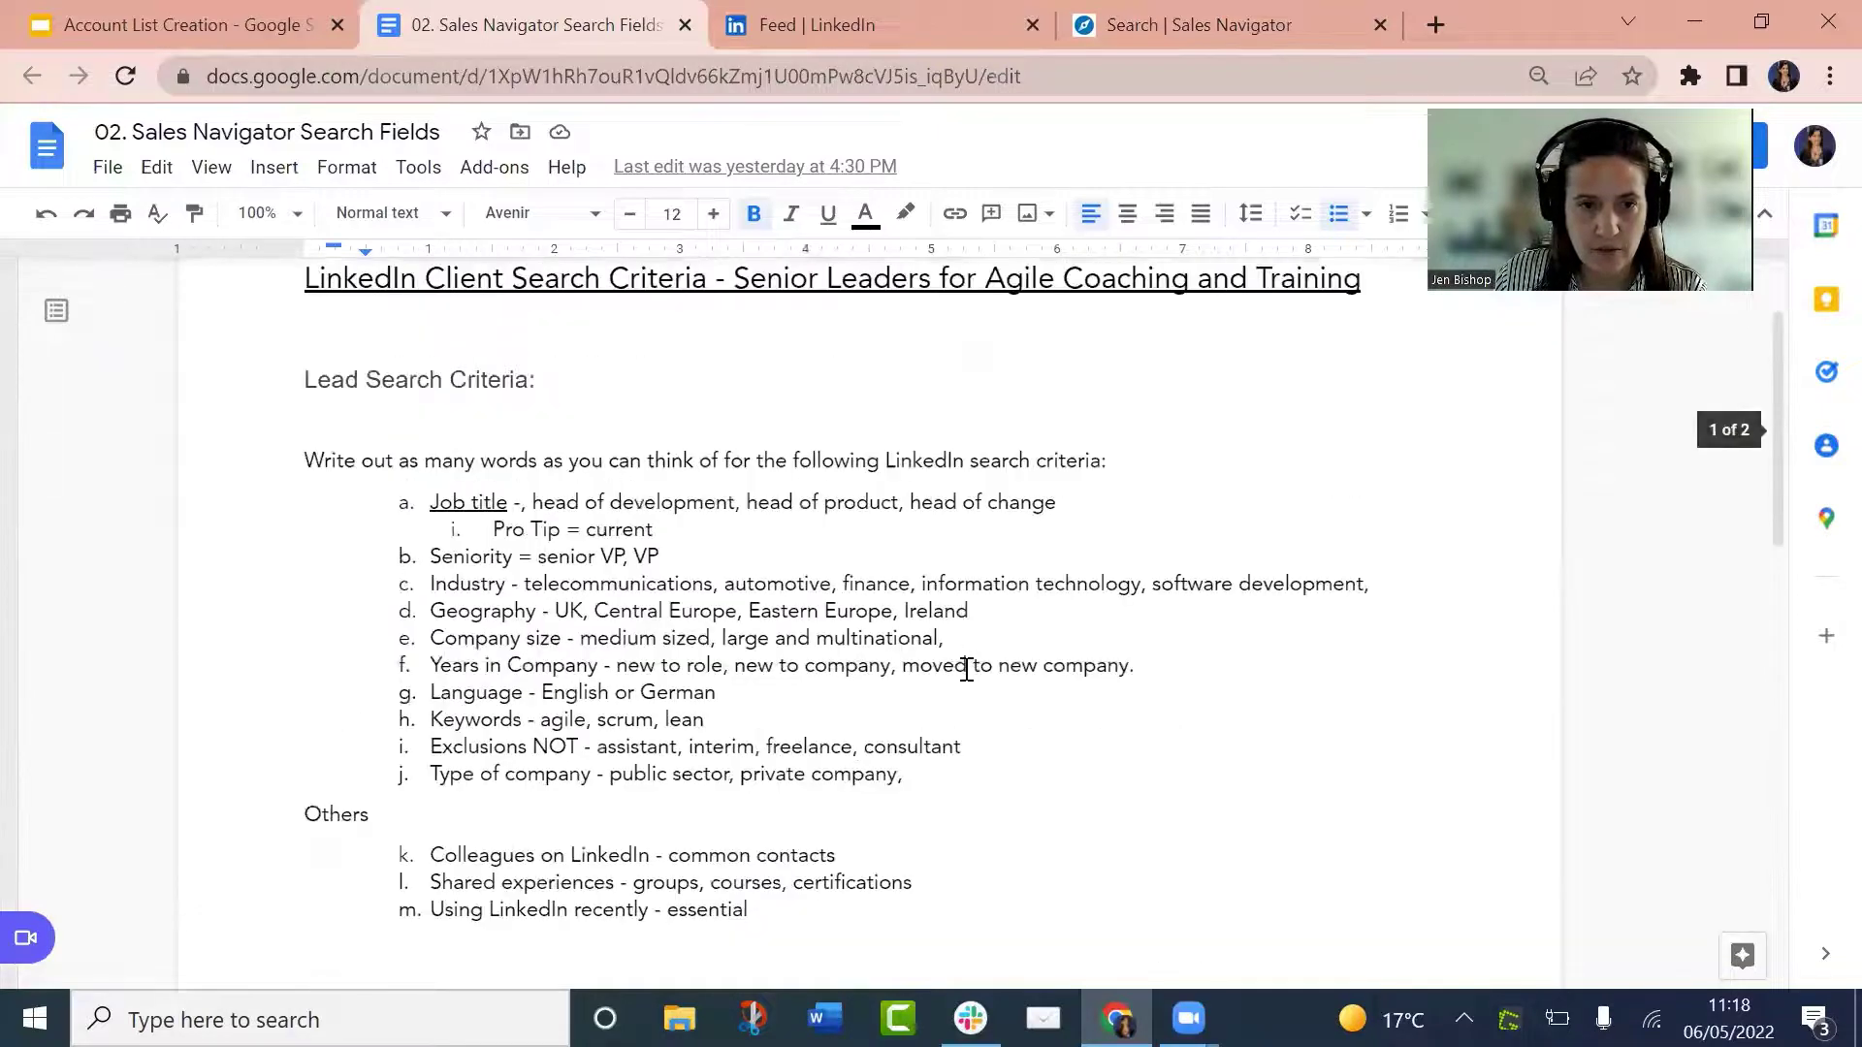
scroll(967, 669, "down", 2)
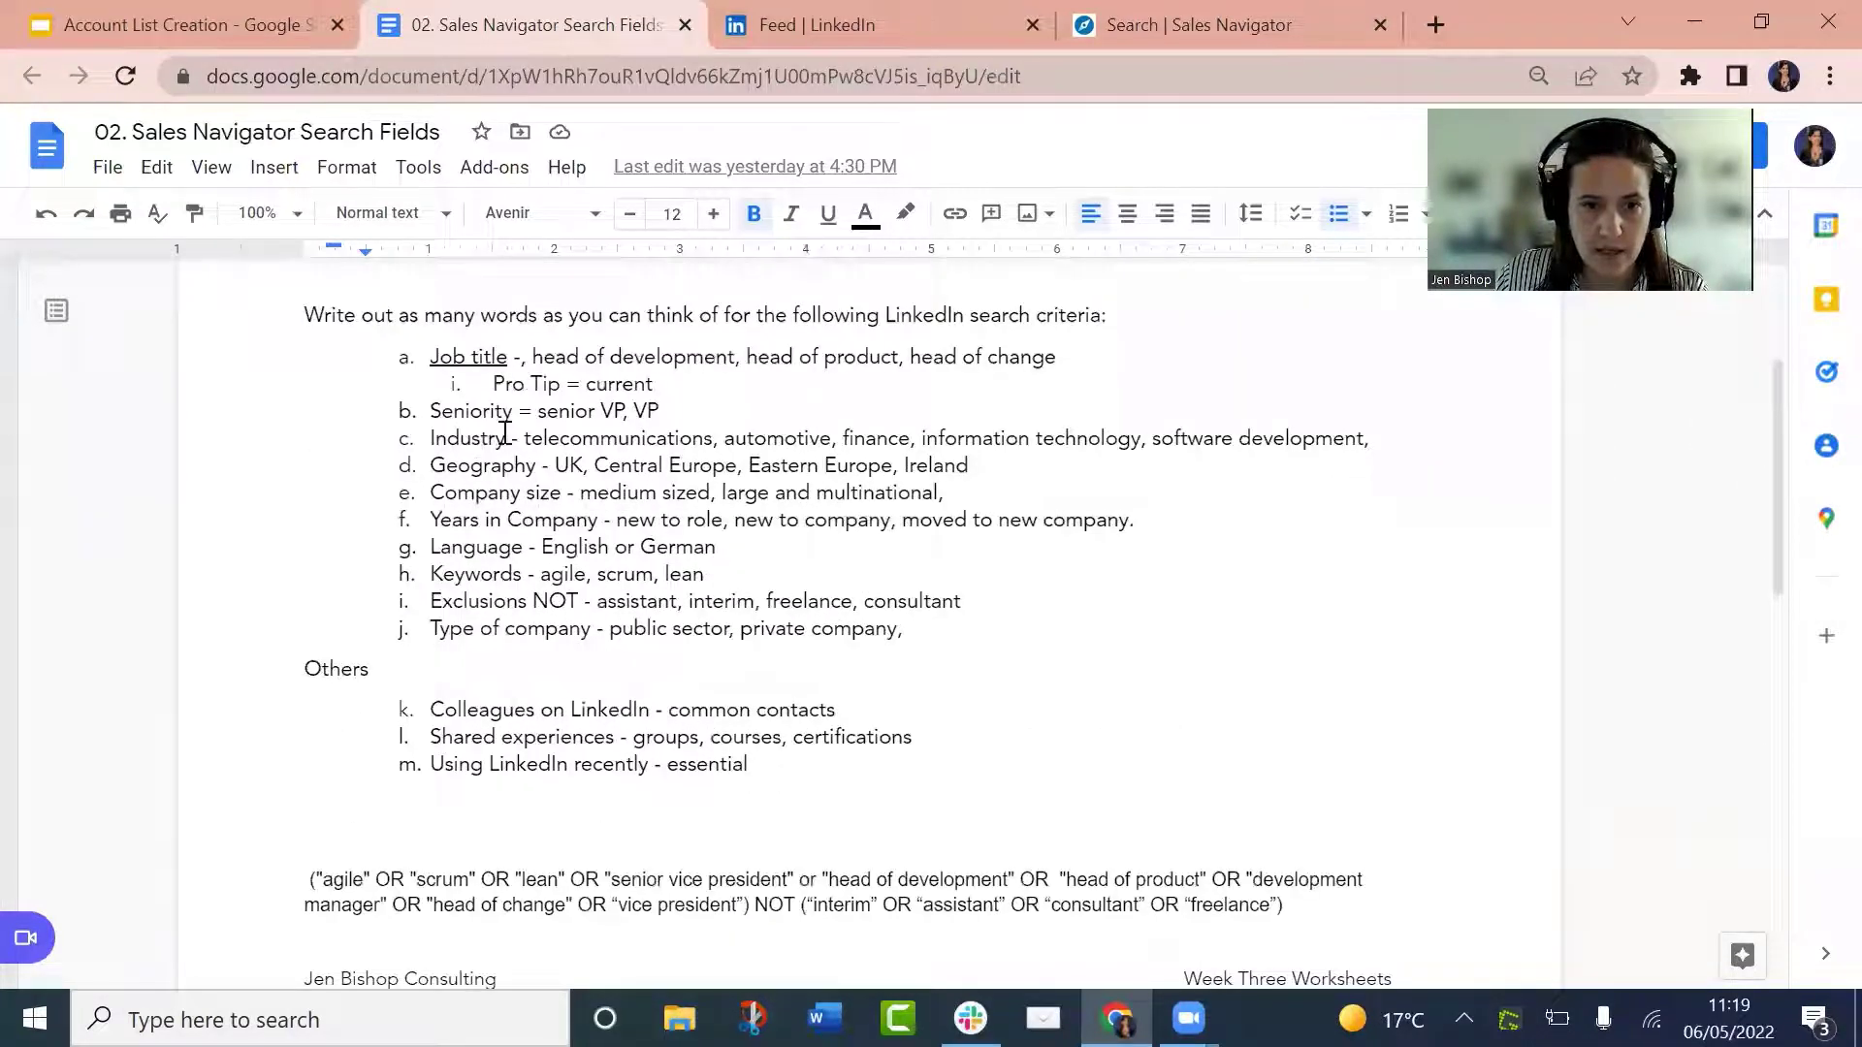
left_click_drag(518, 438, 865, 438)
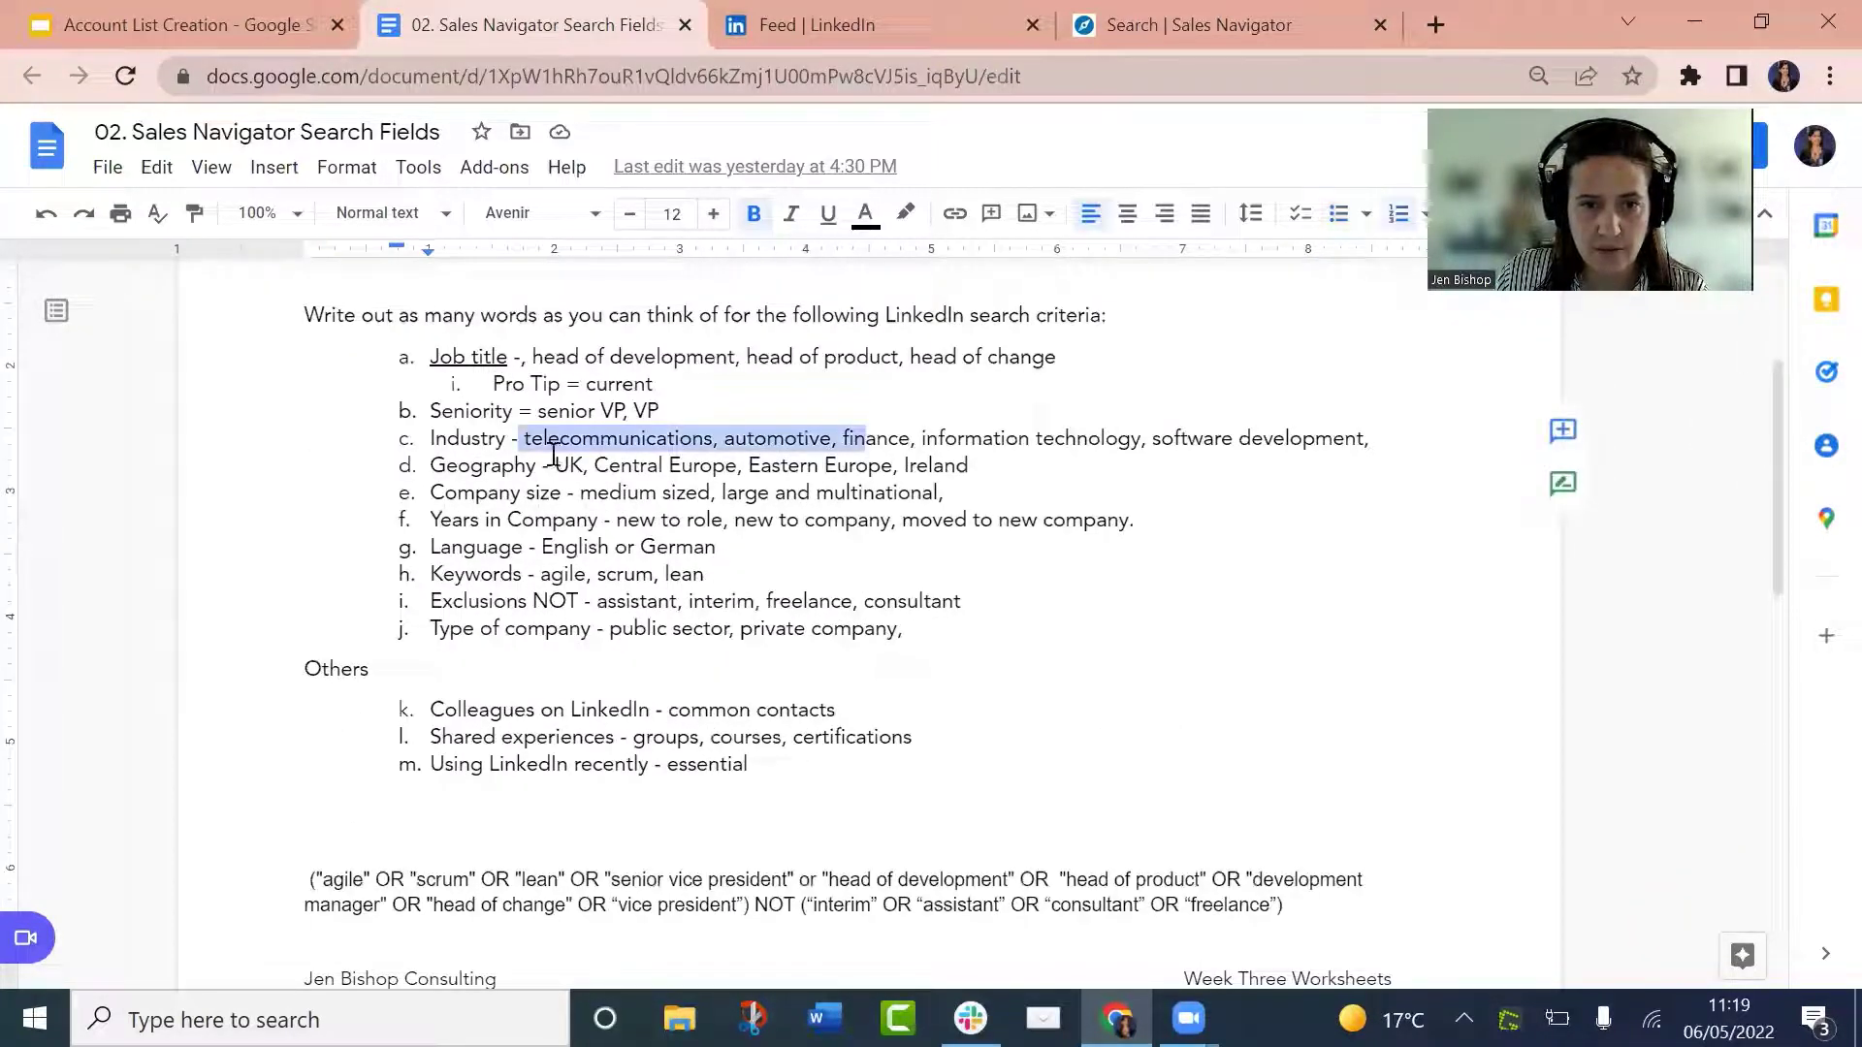
left_click_drag(554, 466, 966, 438)
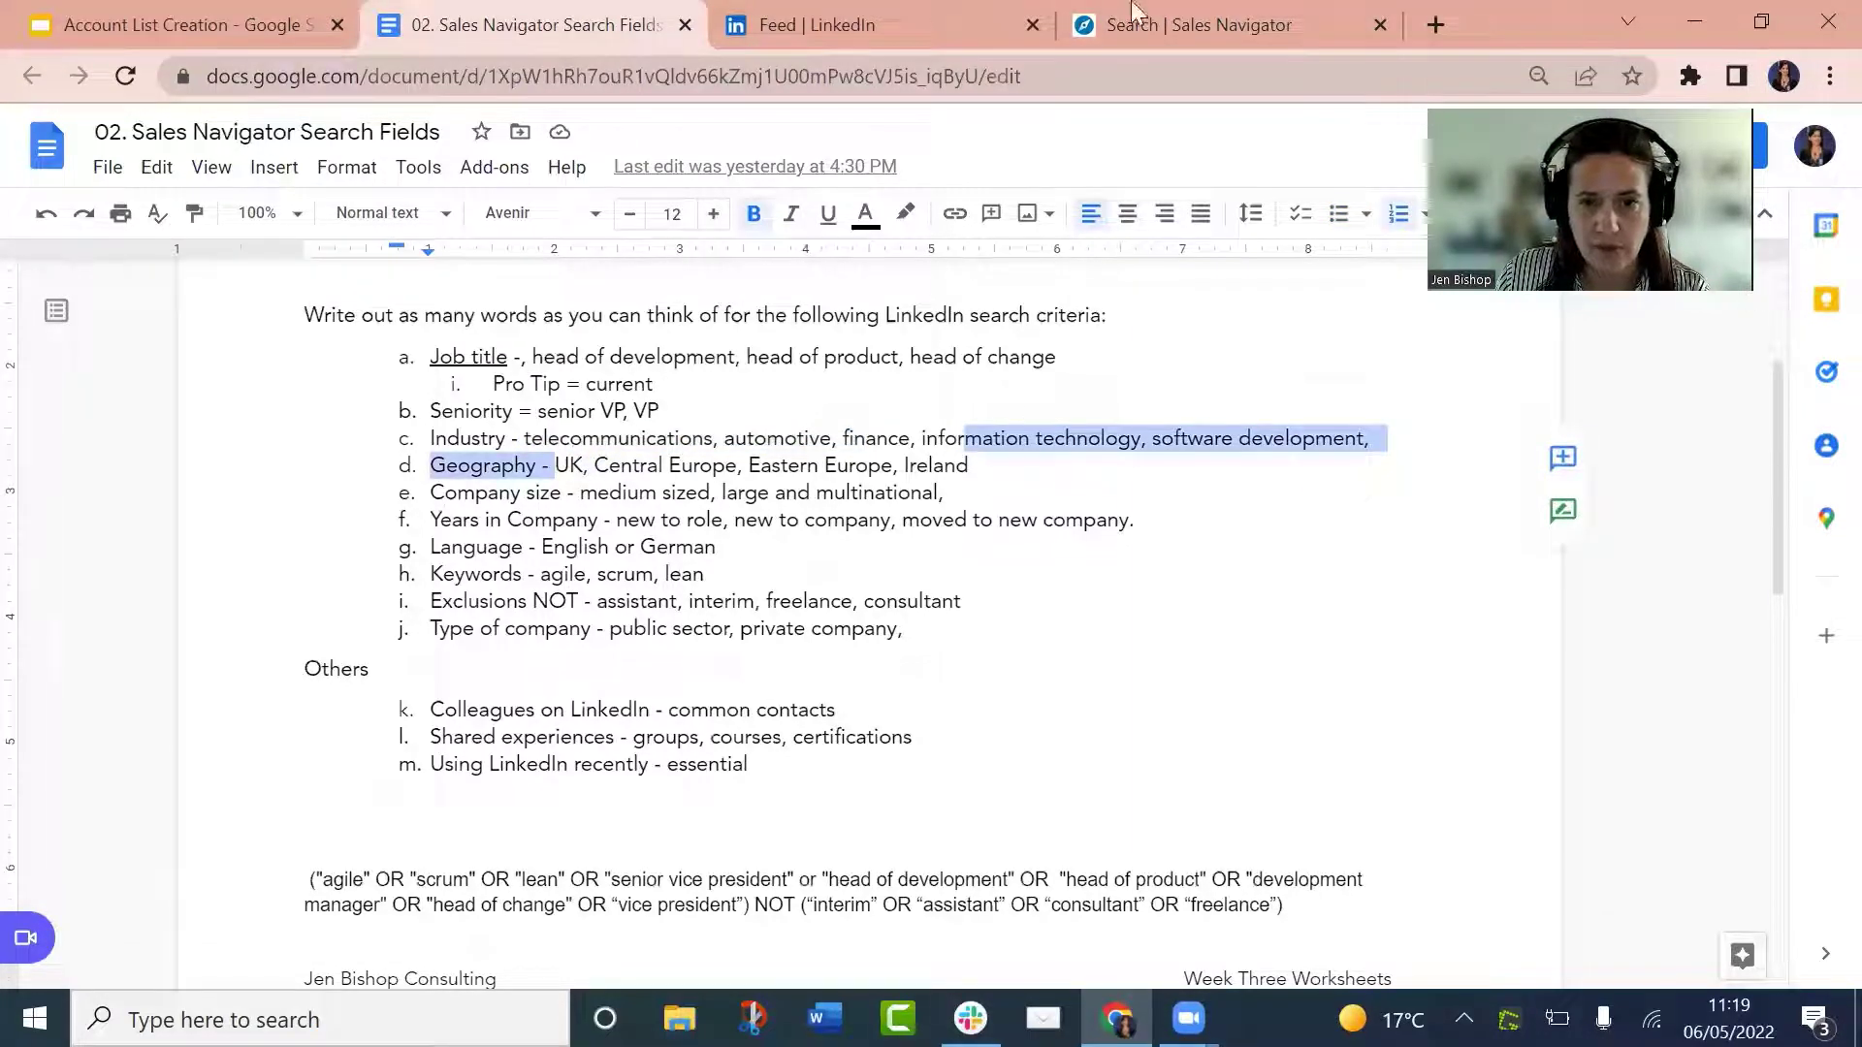
Include Telecommunications, Automotive and Financial Services in the Industry filter, giving 73 results
left_click(1169, 25)
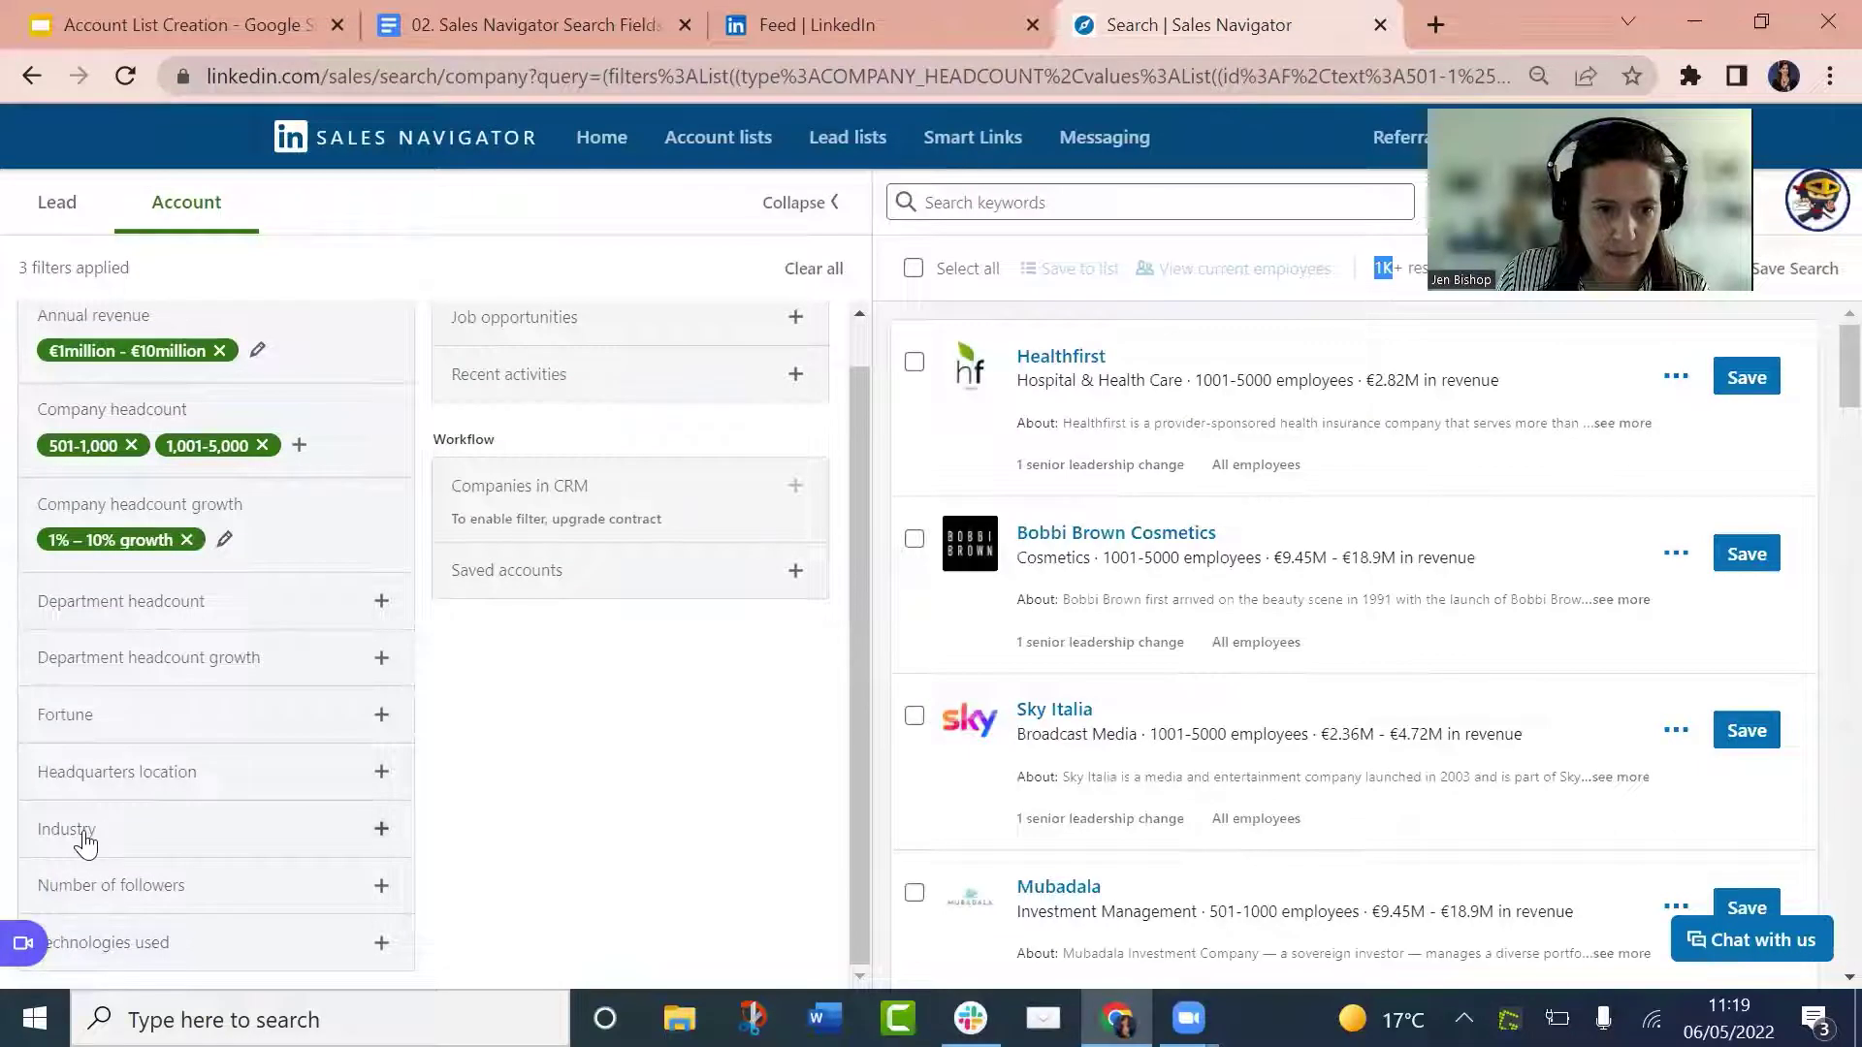
left_click(85, 832)
type("tele")
left_click(116, 922)
left_click(122, 960)
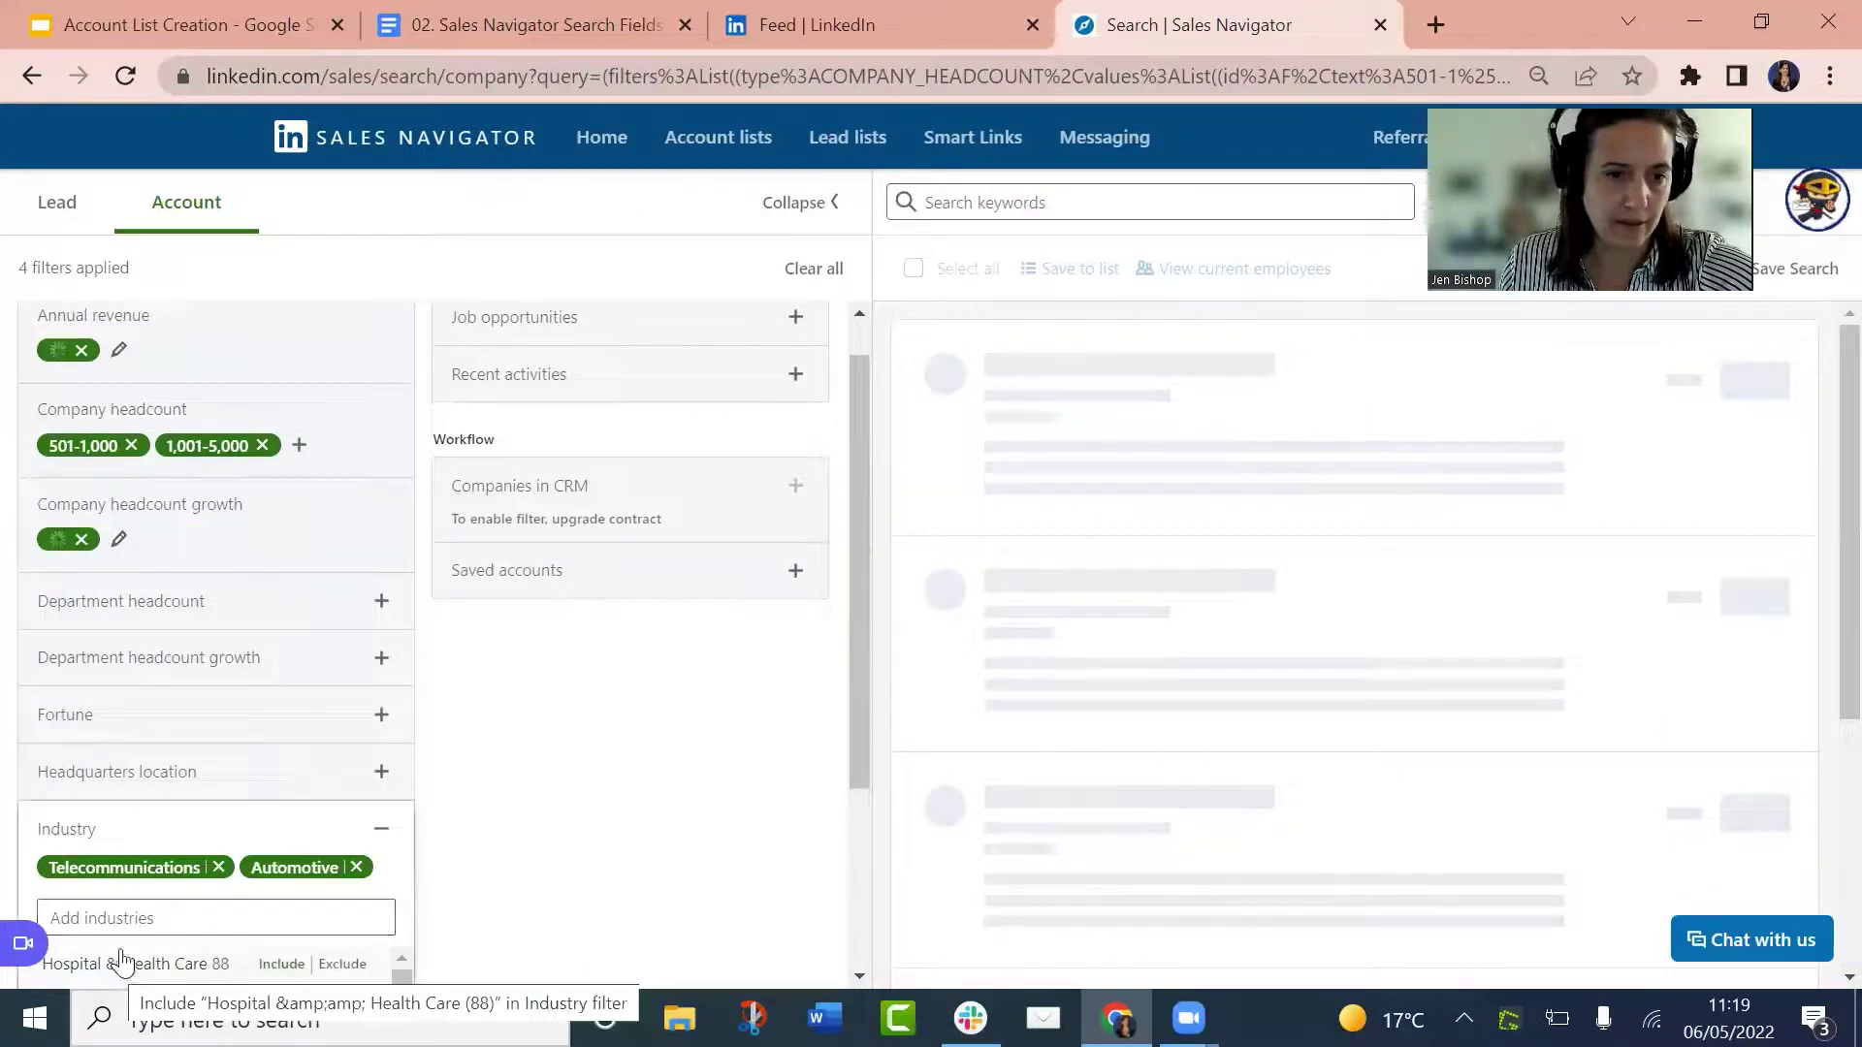
left_click(124, 963)
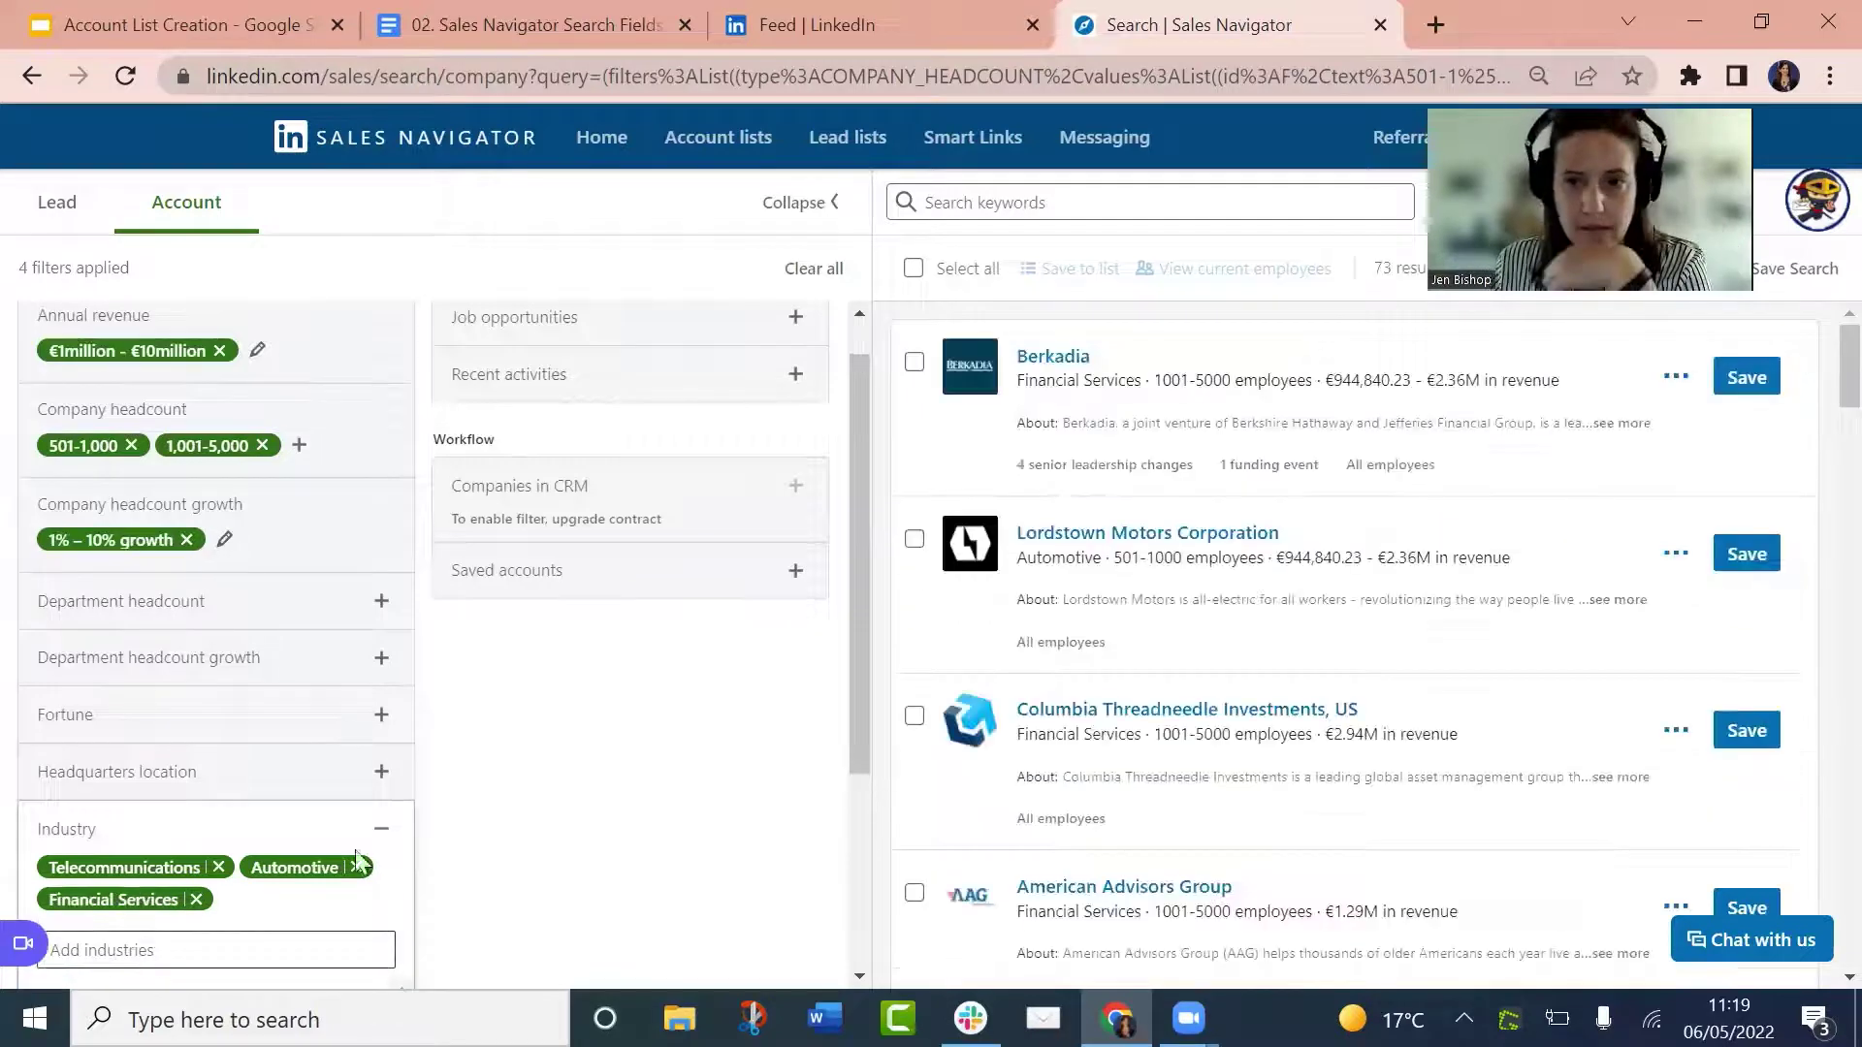
left_click_drag(1382, 276, 1390, 280)
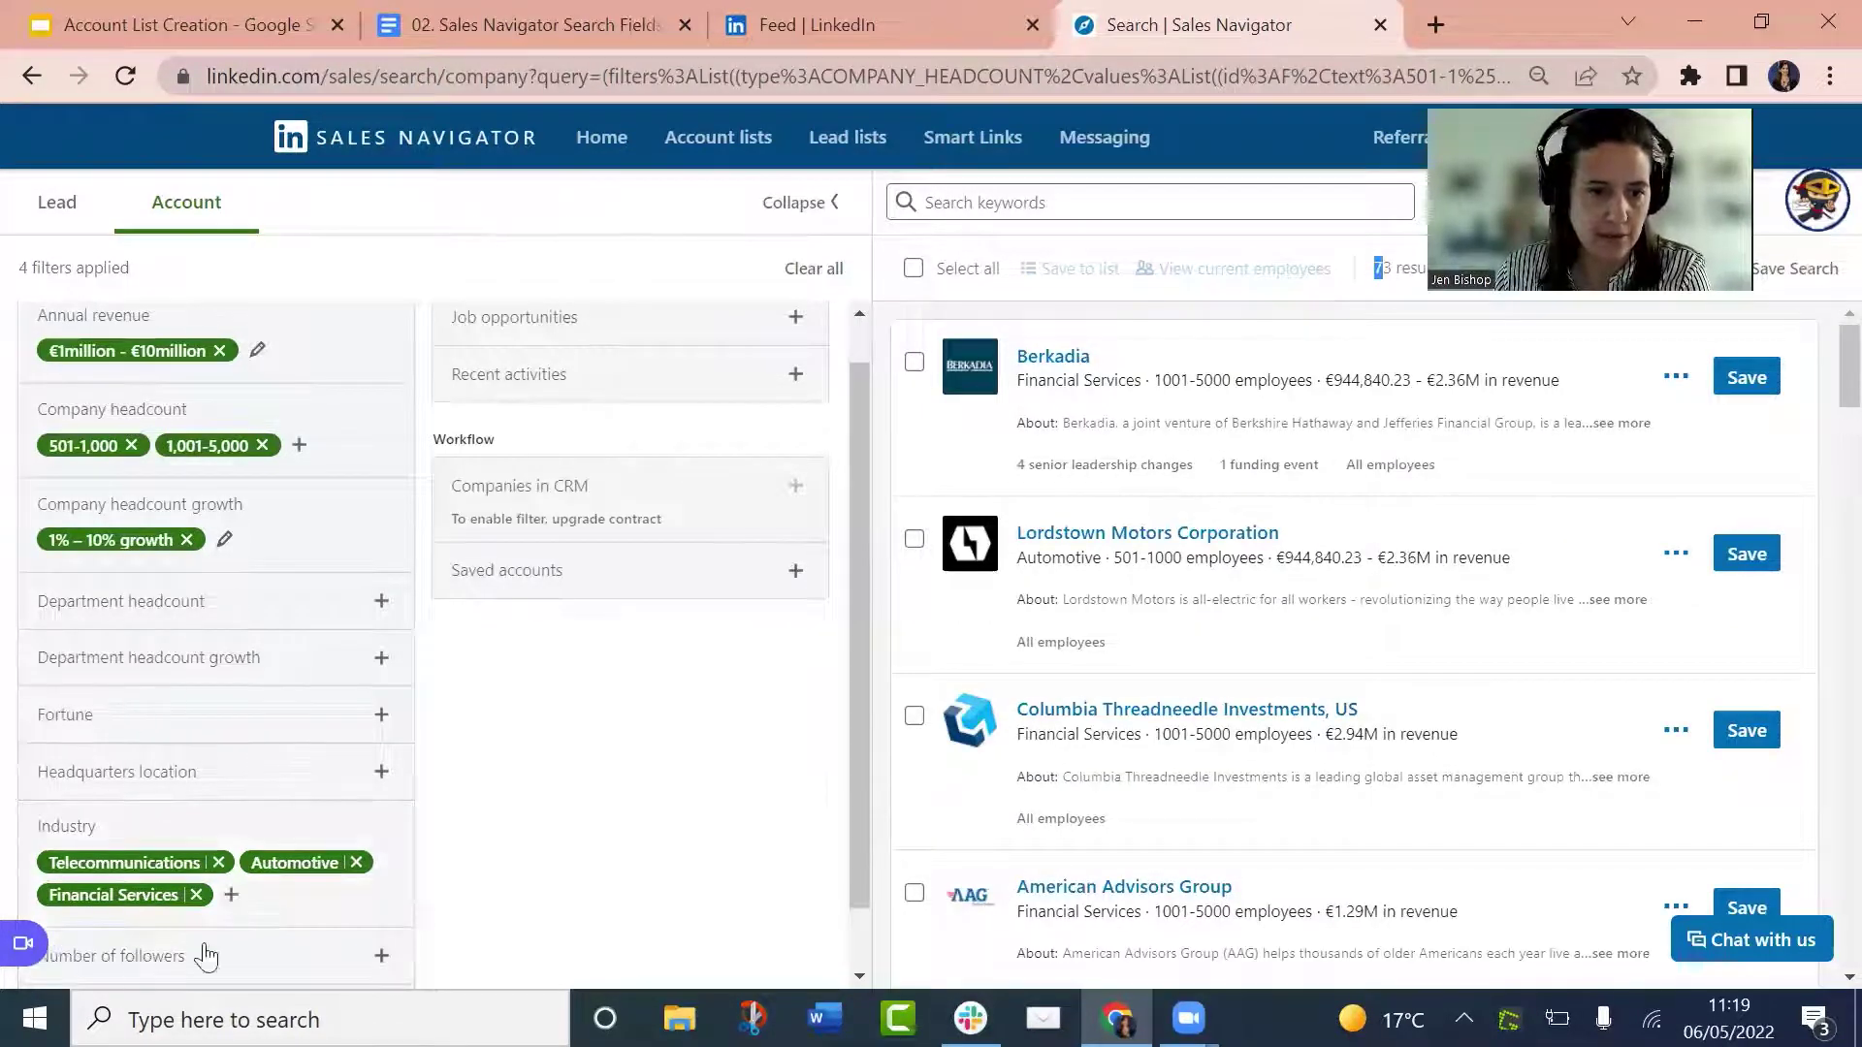
Add Computer Software and Information Technology and Services industries, giving 138 companies
scroll(223, 931, "down", 1)
left_click(231, 830)
type("soft")
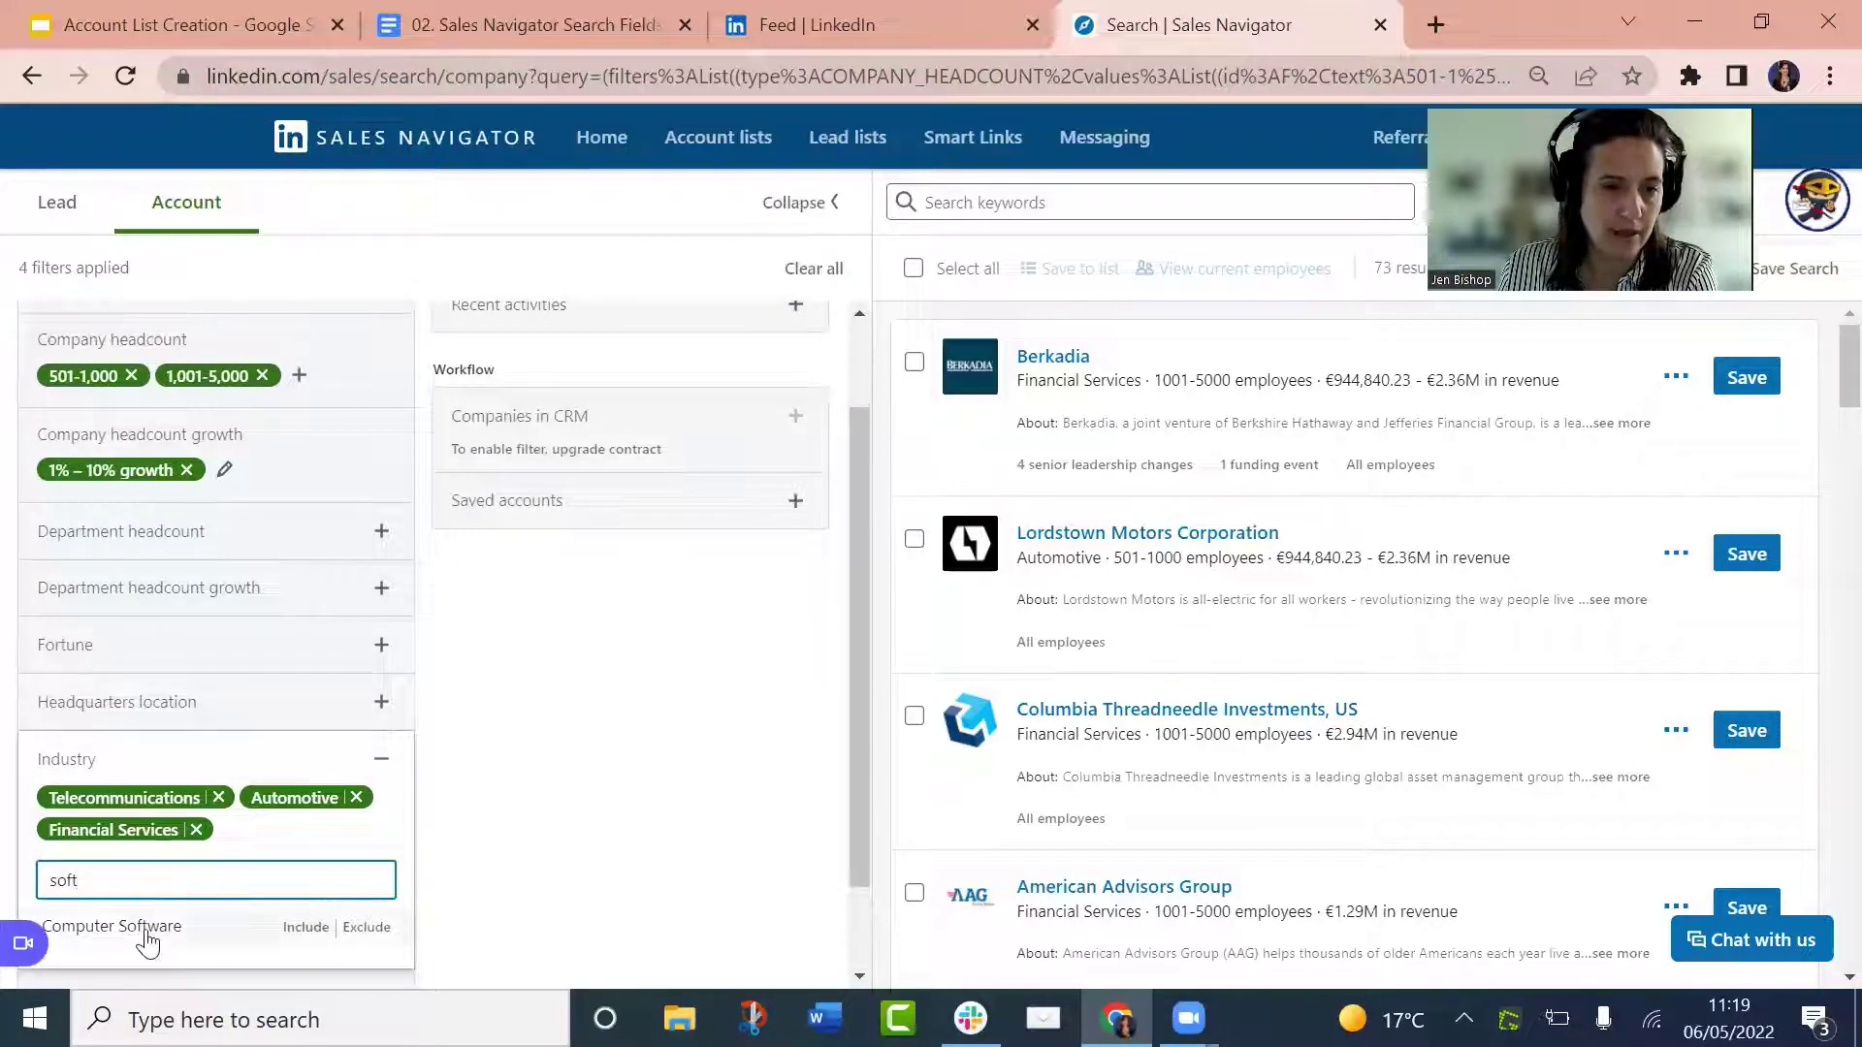
left_click(148, 931)
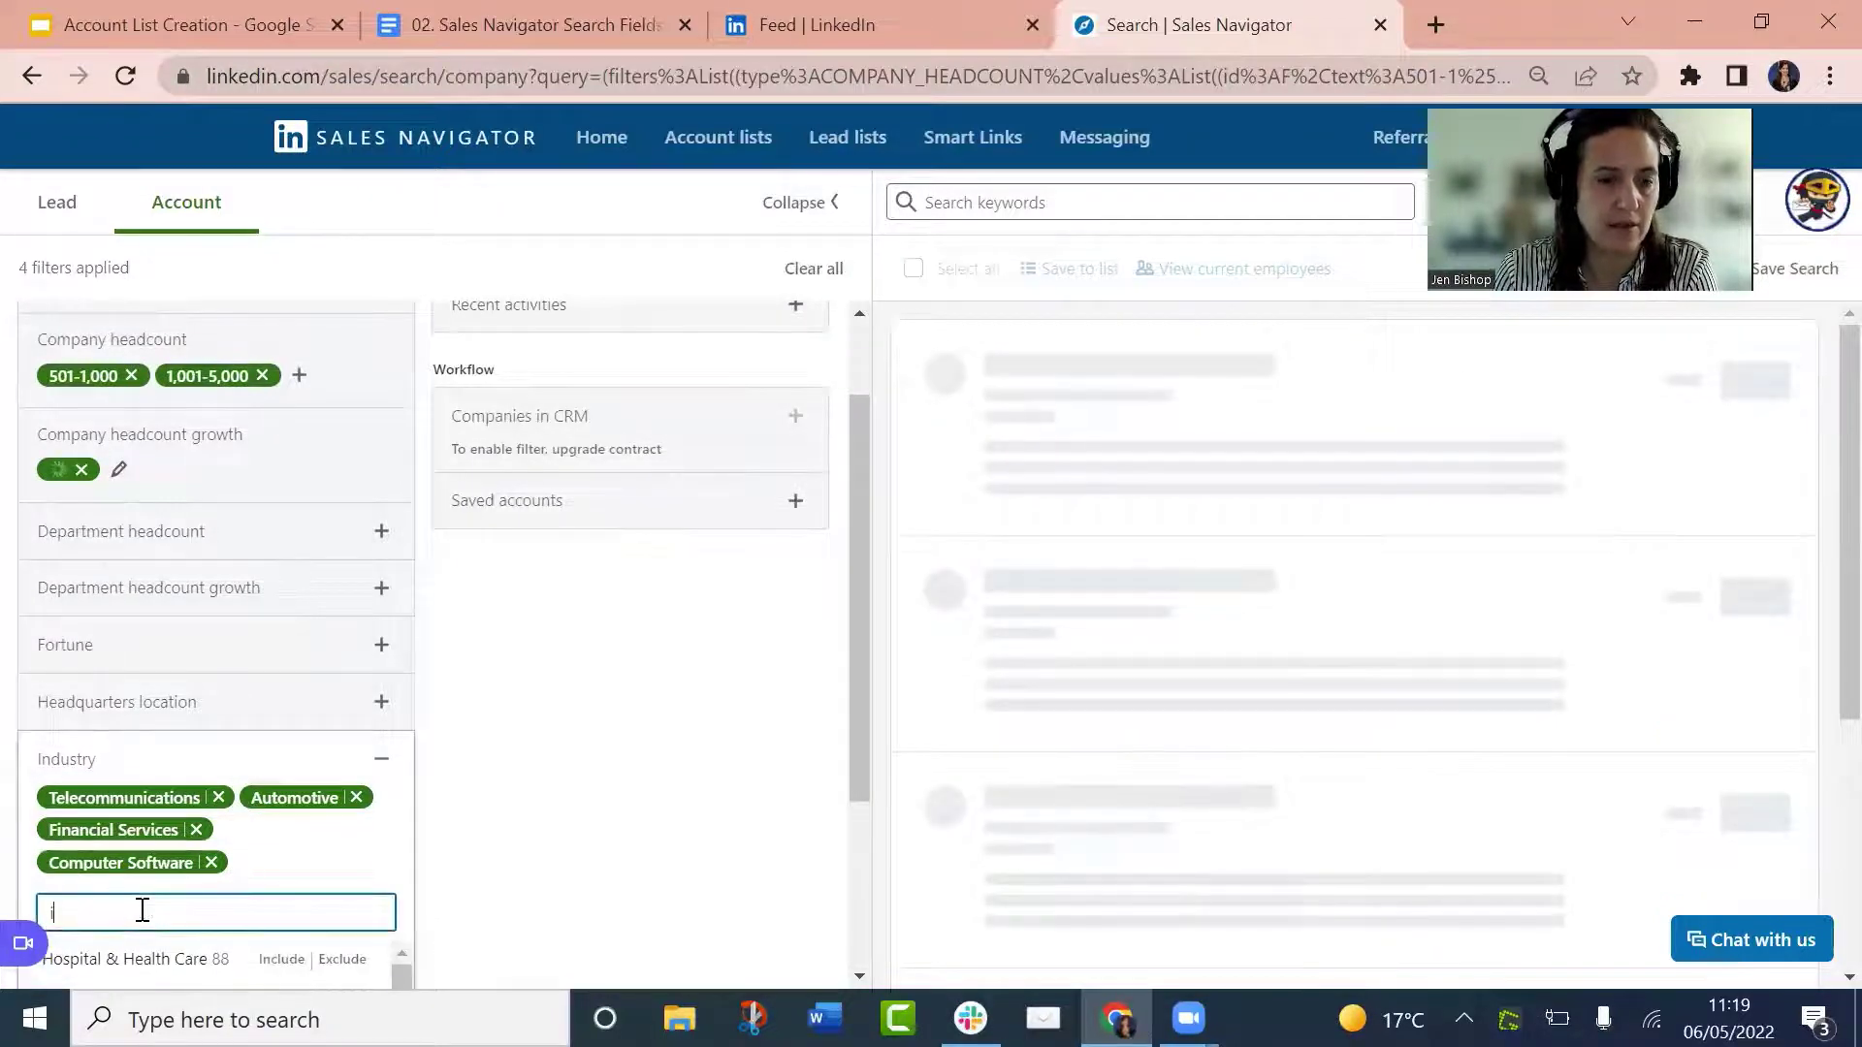
type("infor")
left_click(136, 958)
double_click(1387, 269)
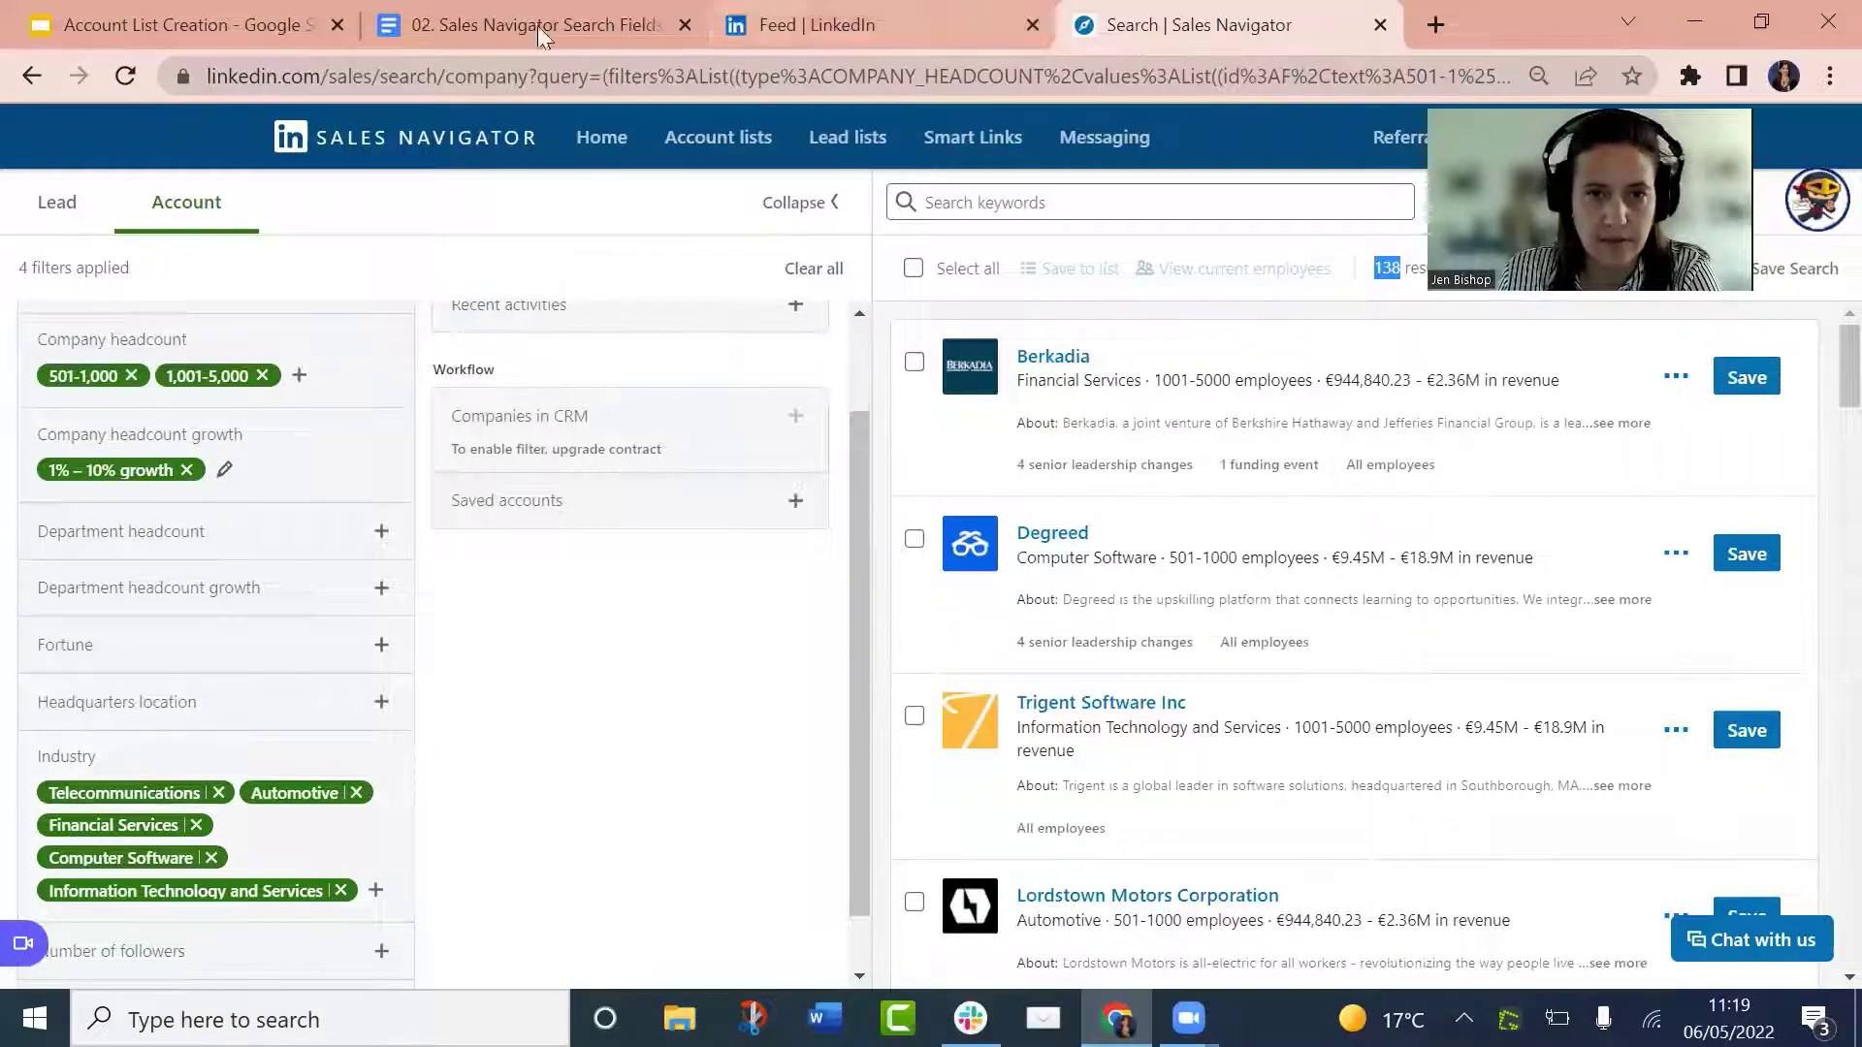
Mark the target geographies in the notes, then return to the account search
left_click(539, 35)
left_click(639, 465)
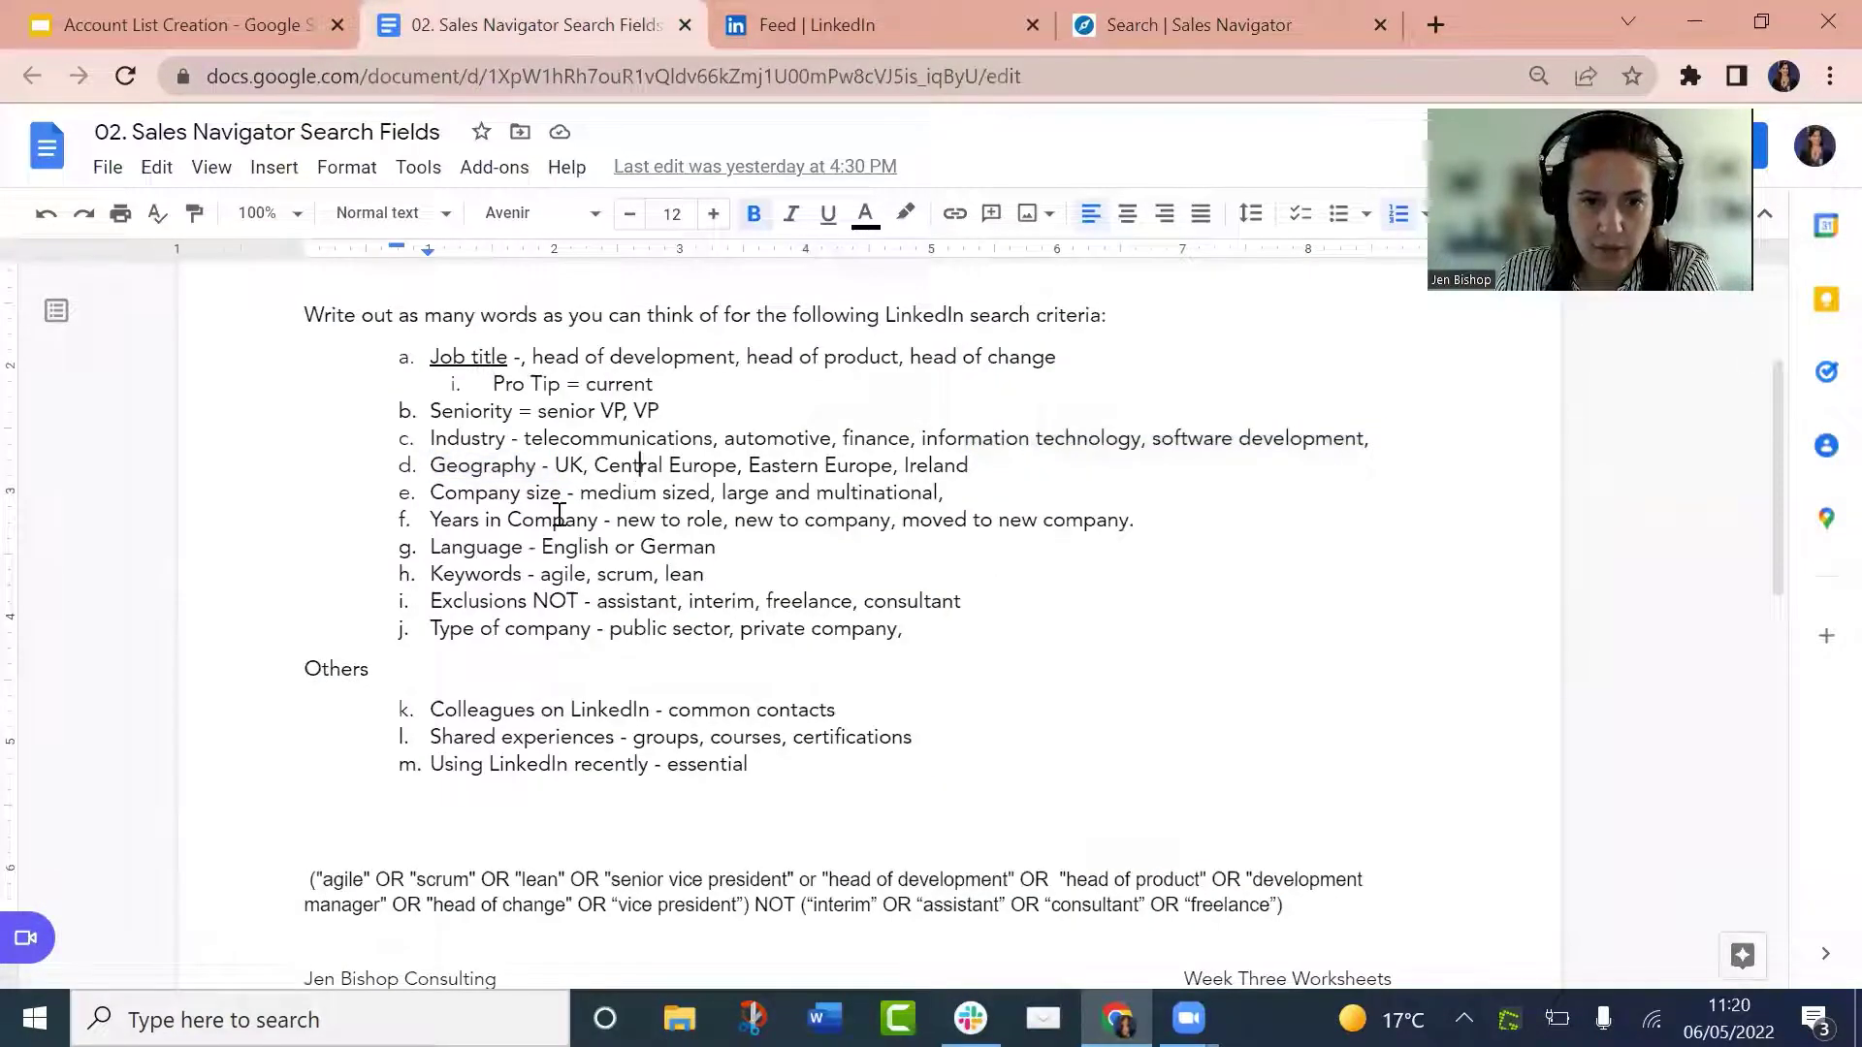
left_click_drag(555, 466, 978, 472)
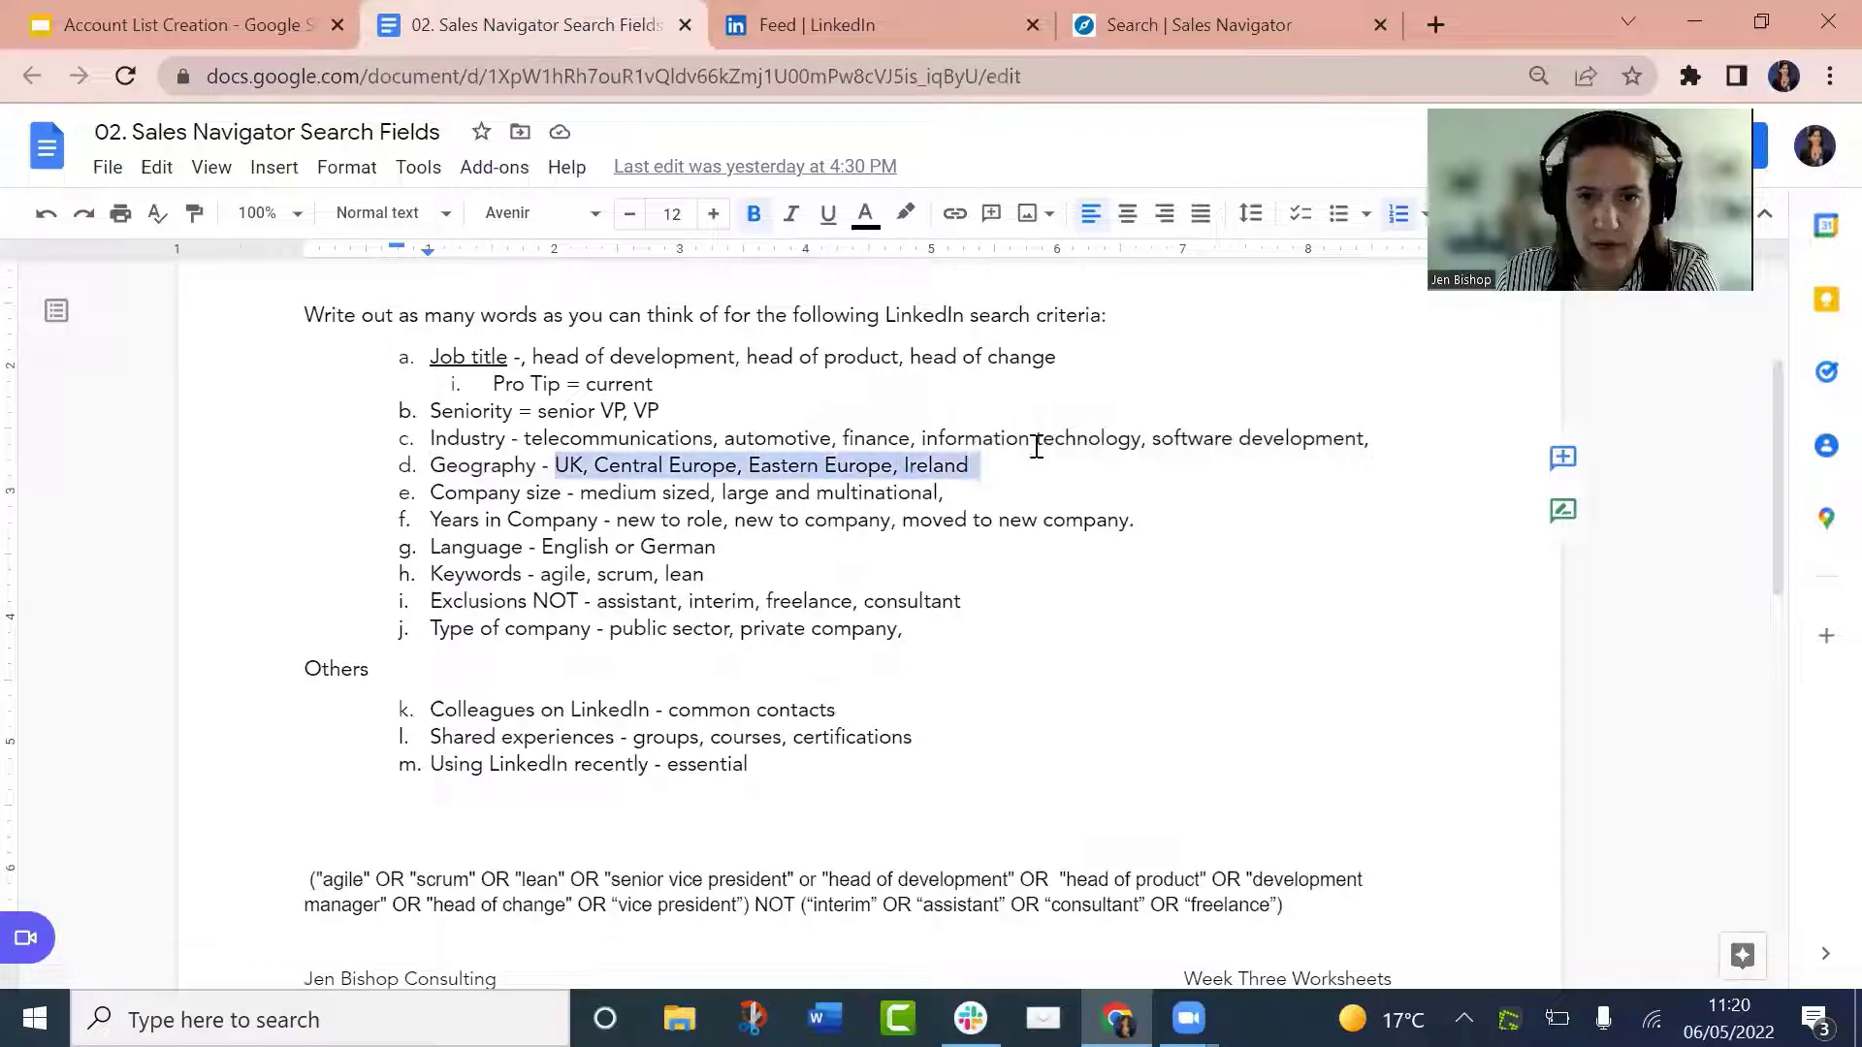
left_click(1174, 41)
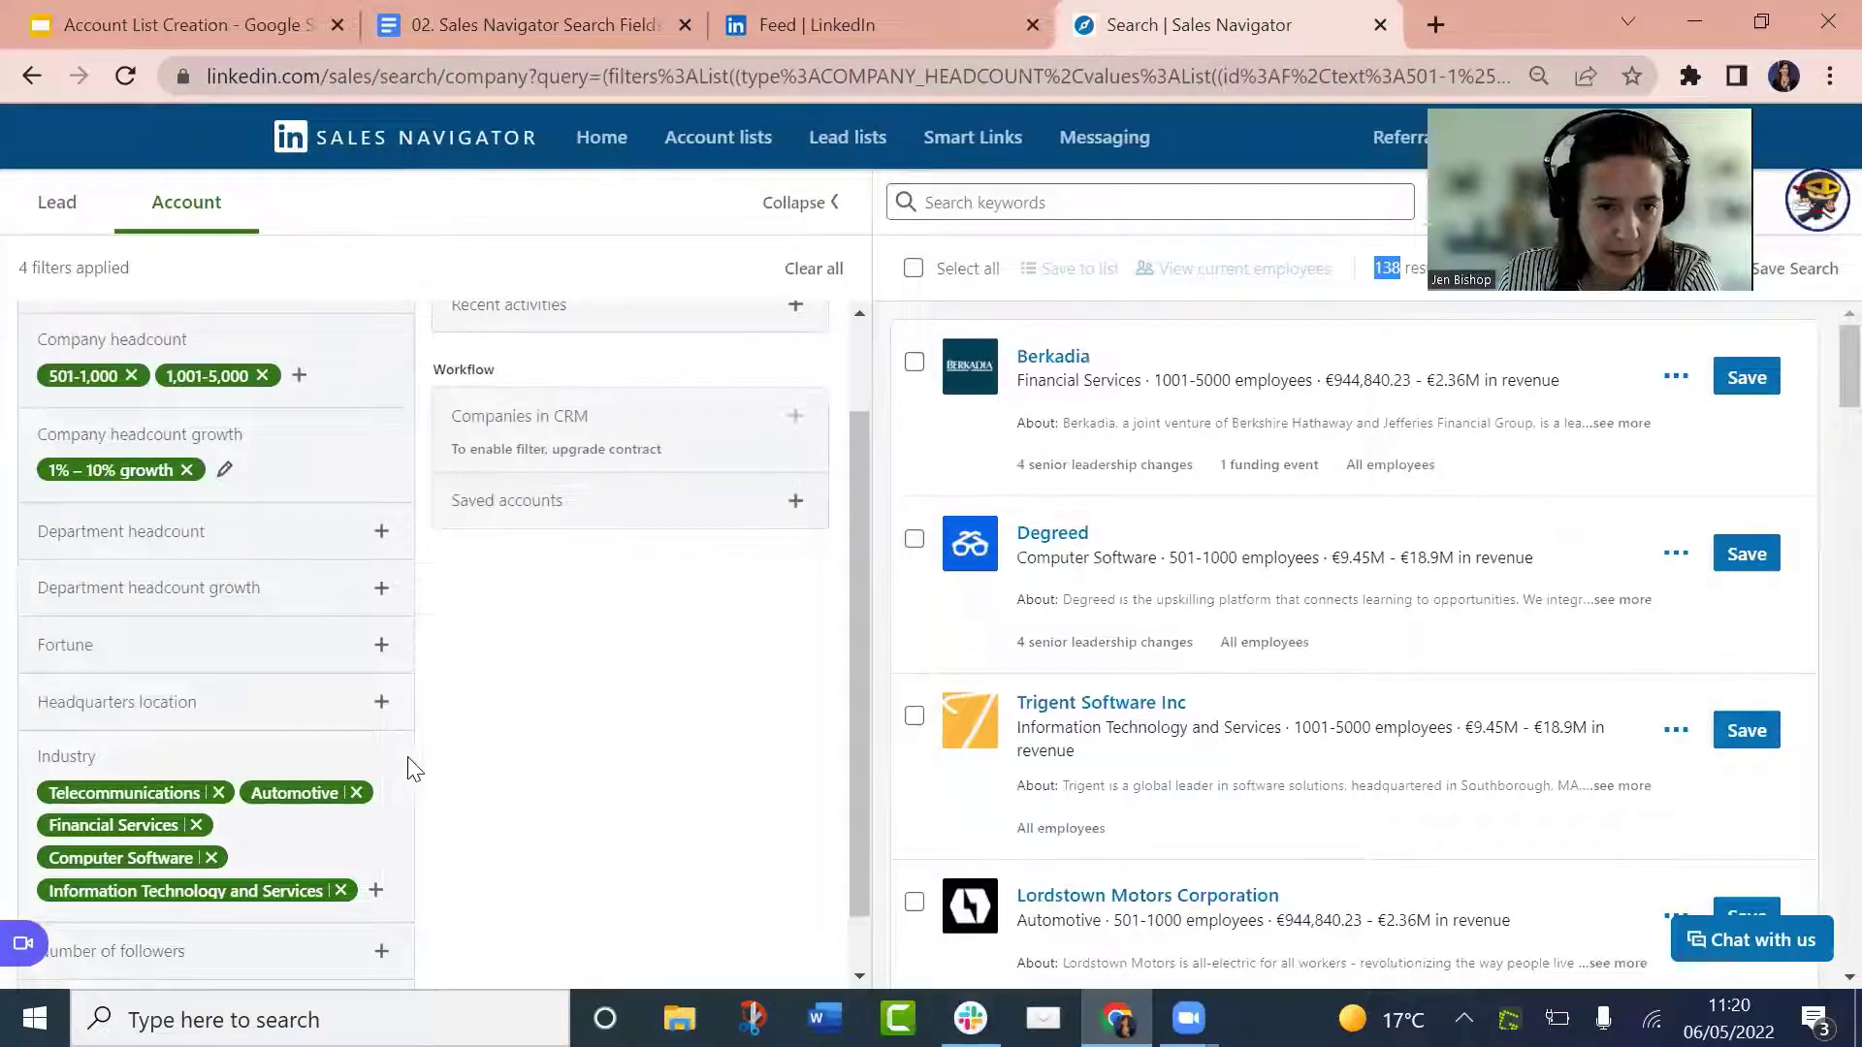
scroll(439, 769, "down", 1)
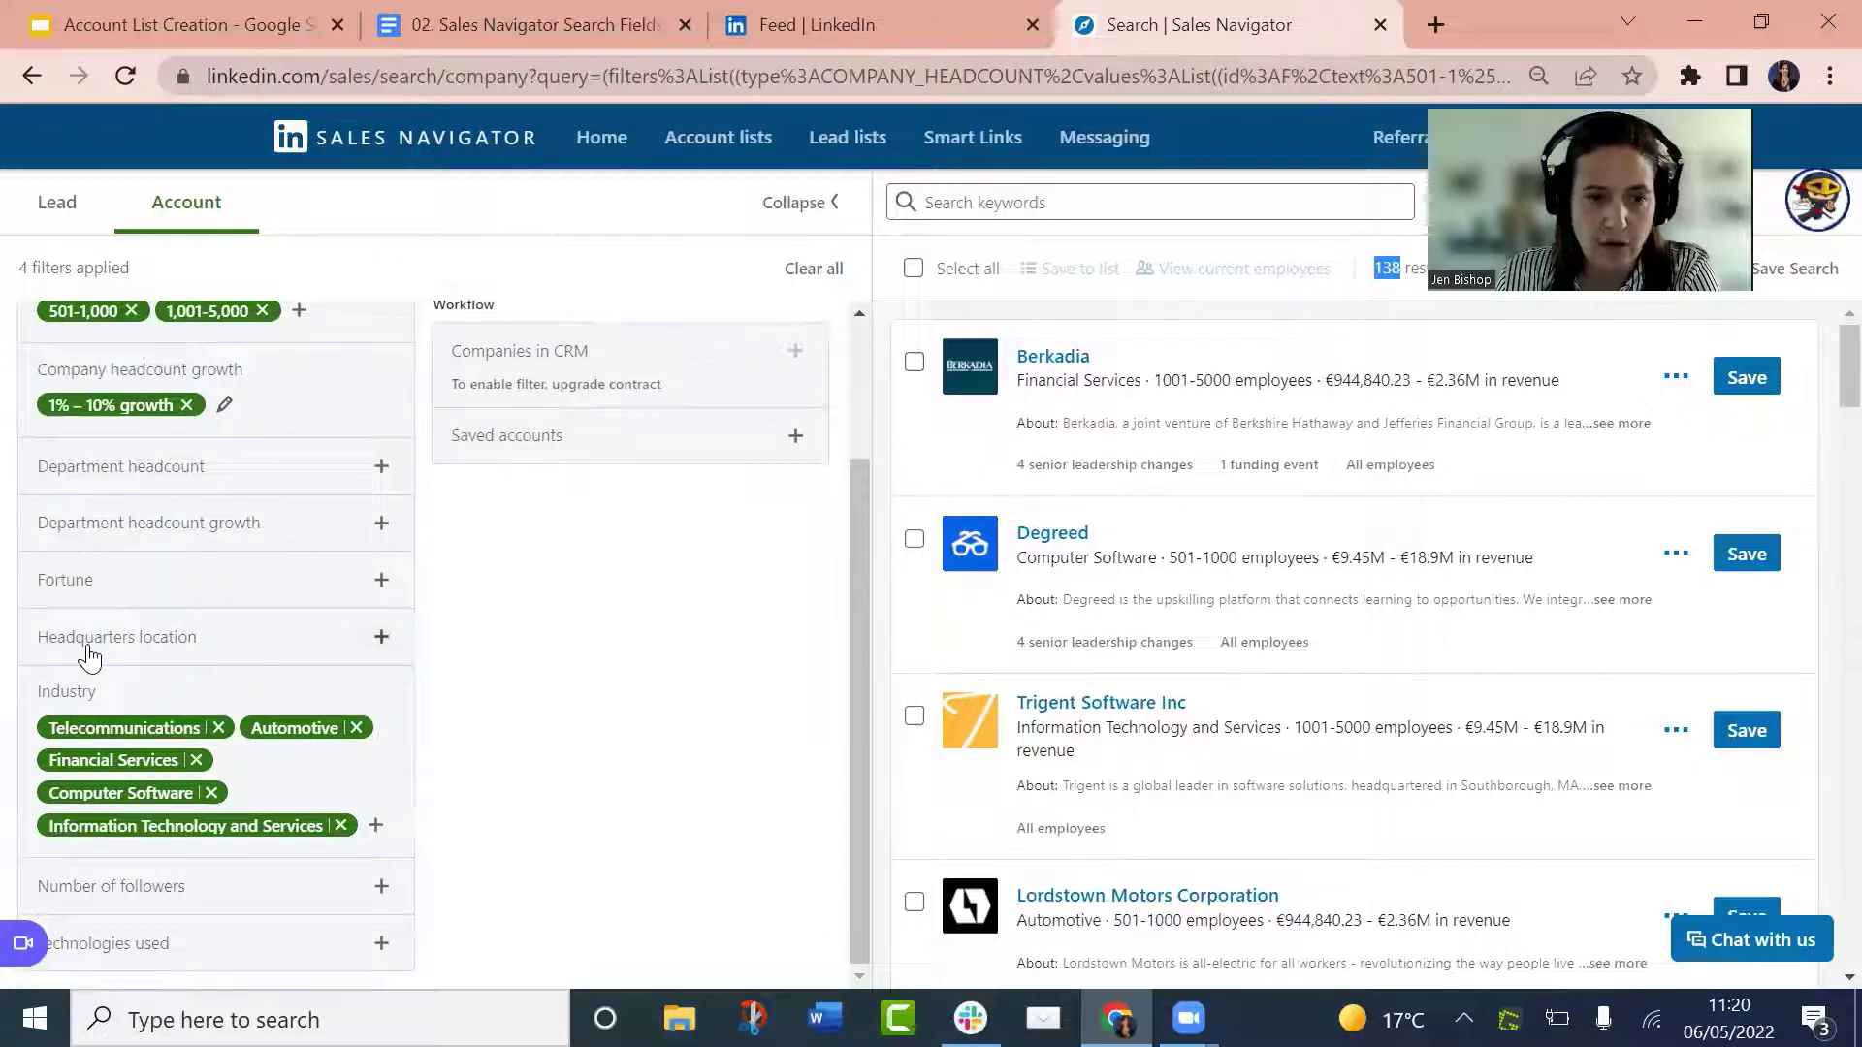
left_click(89, 655)
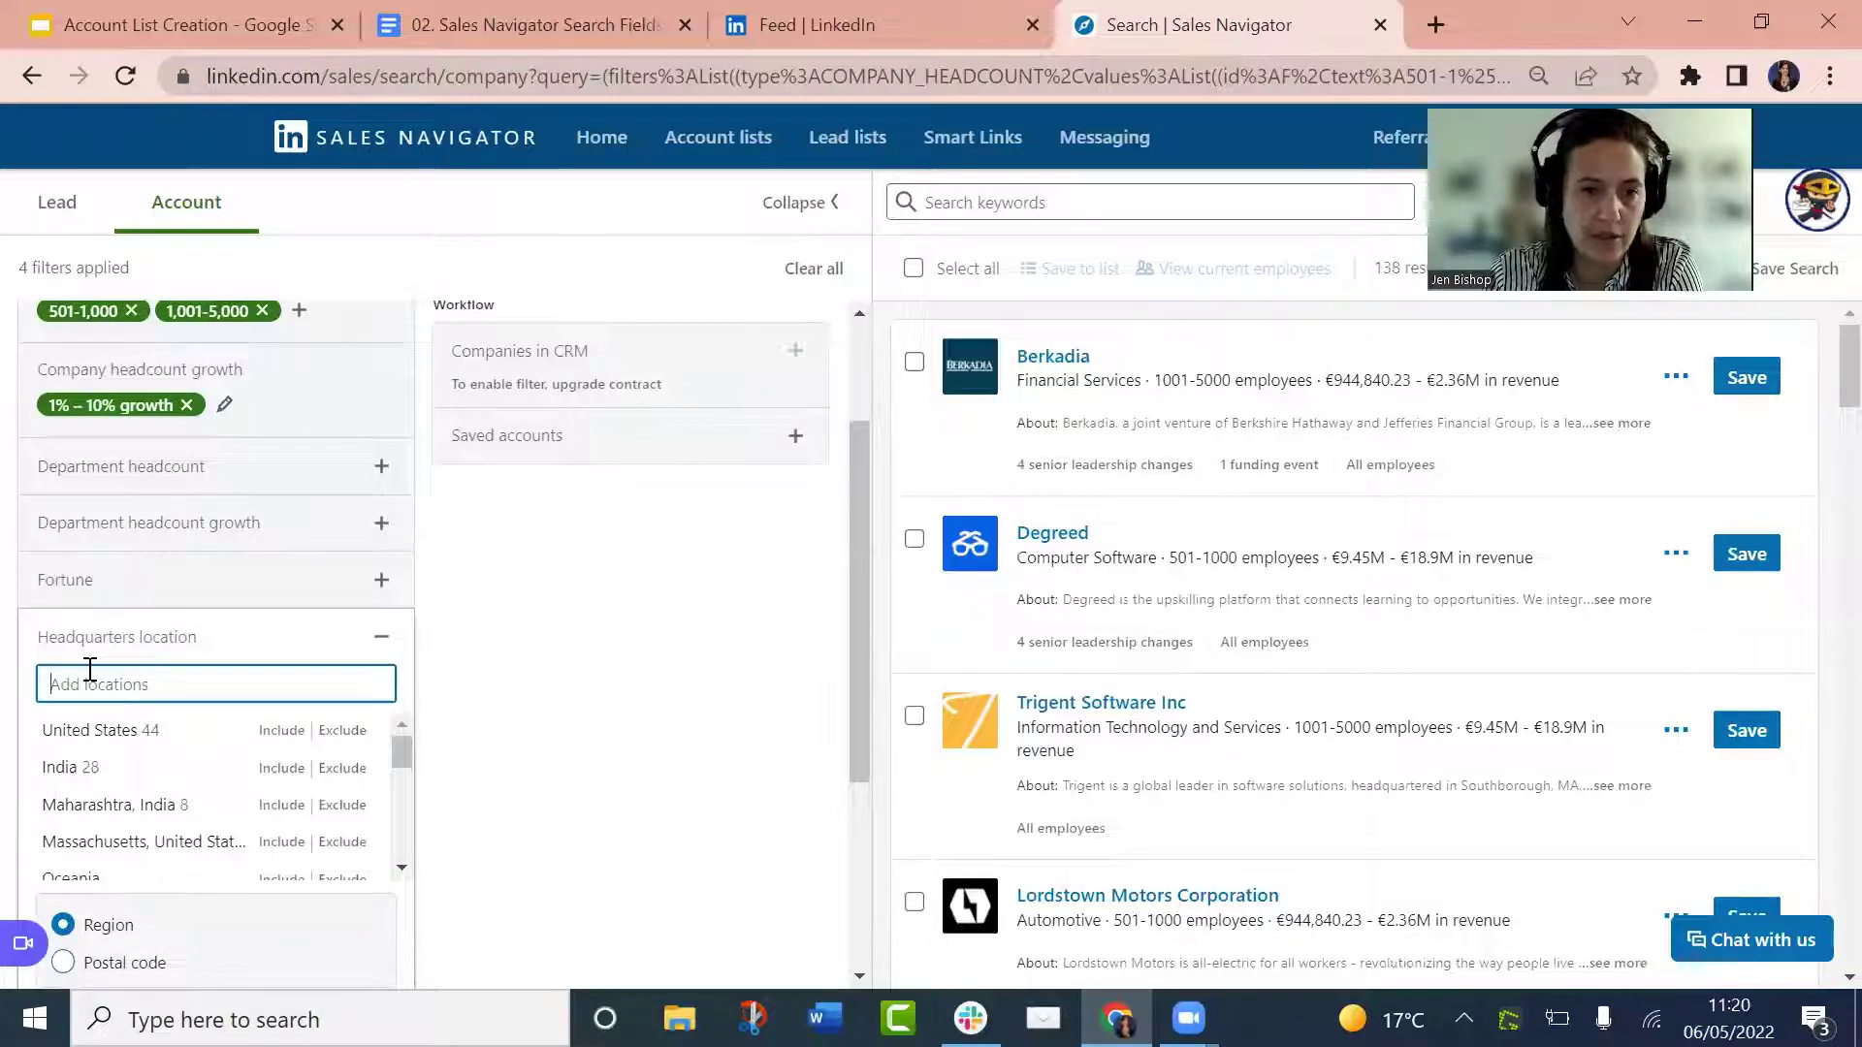
type("united")
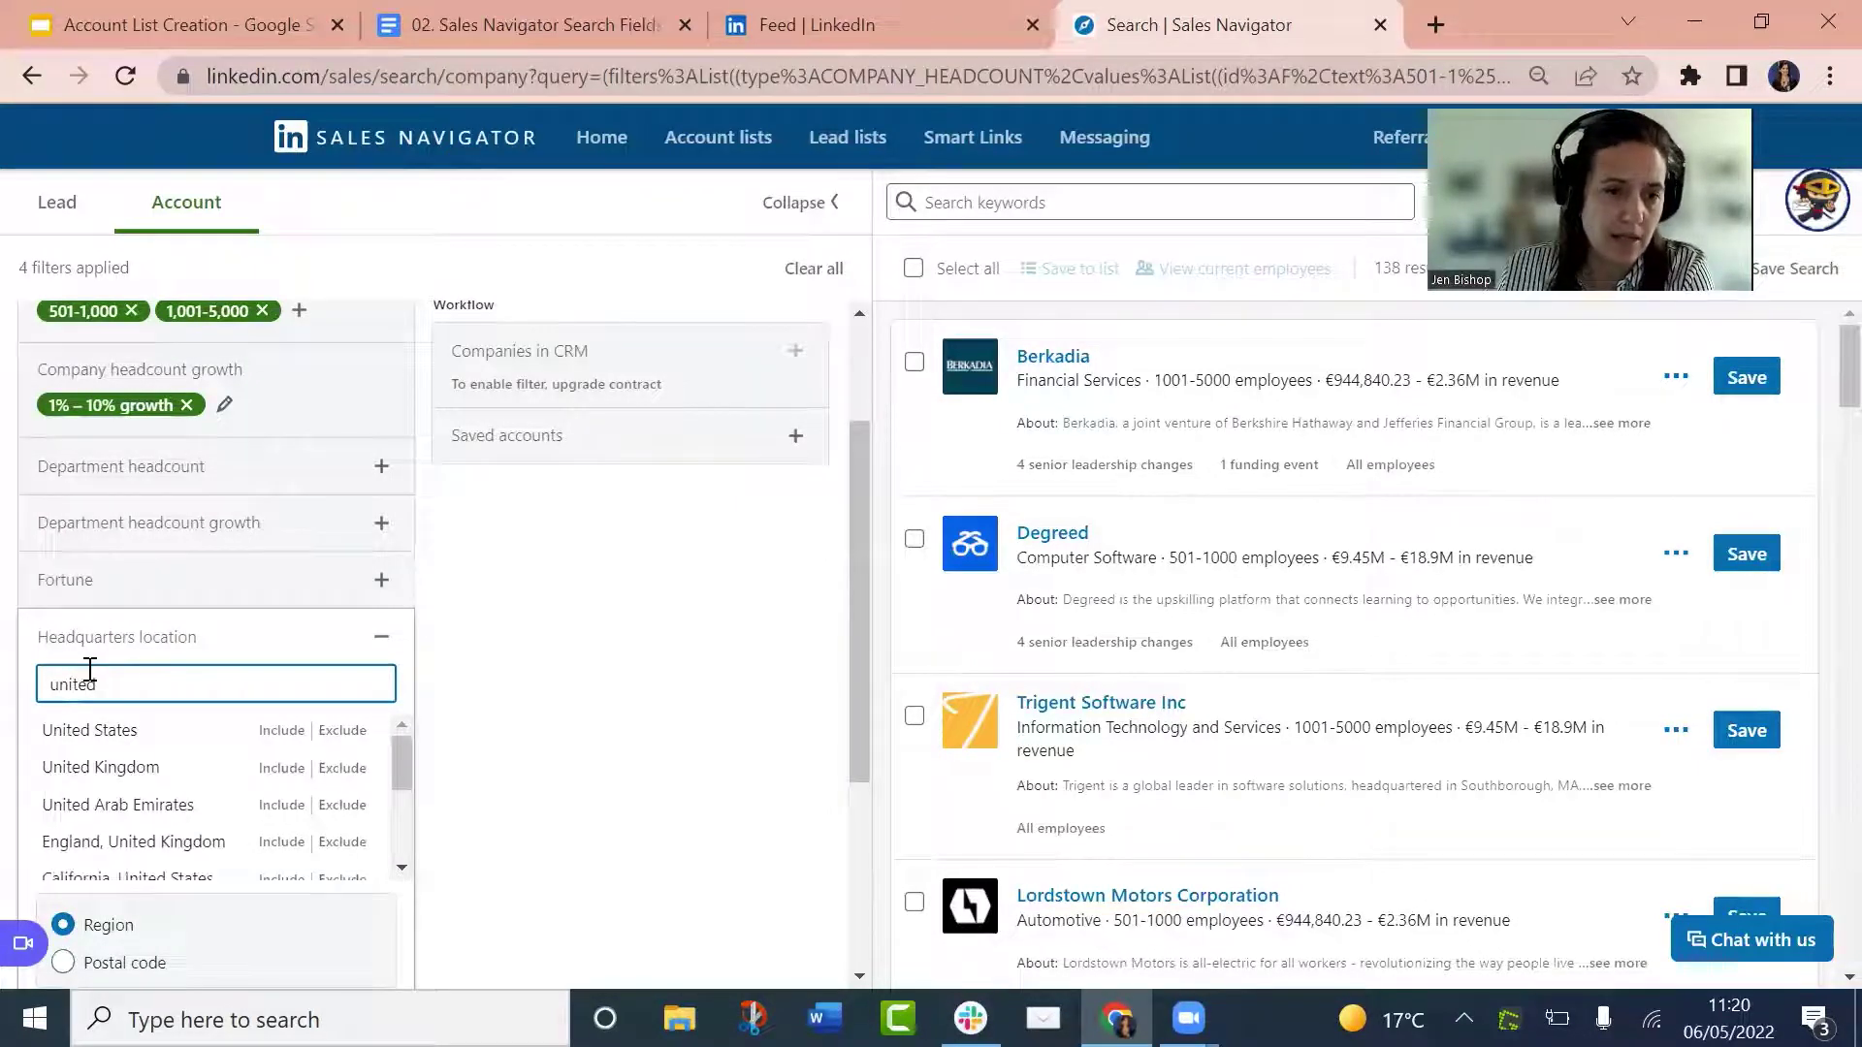
left_click(77, 766)
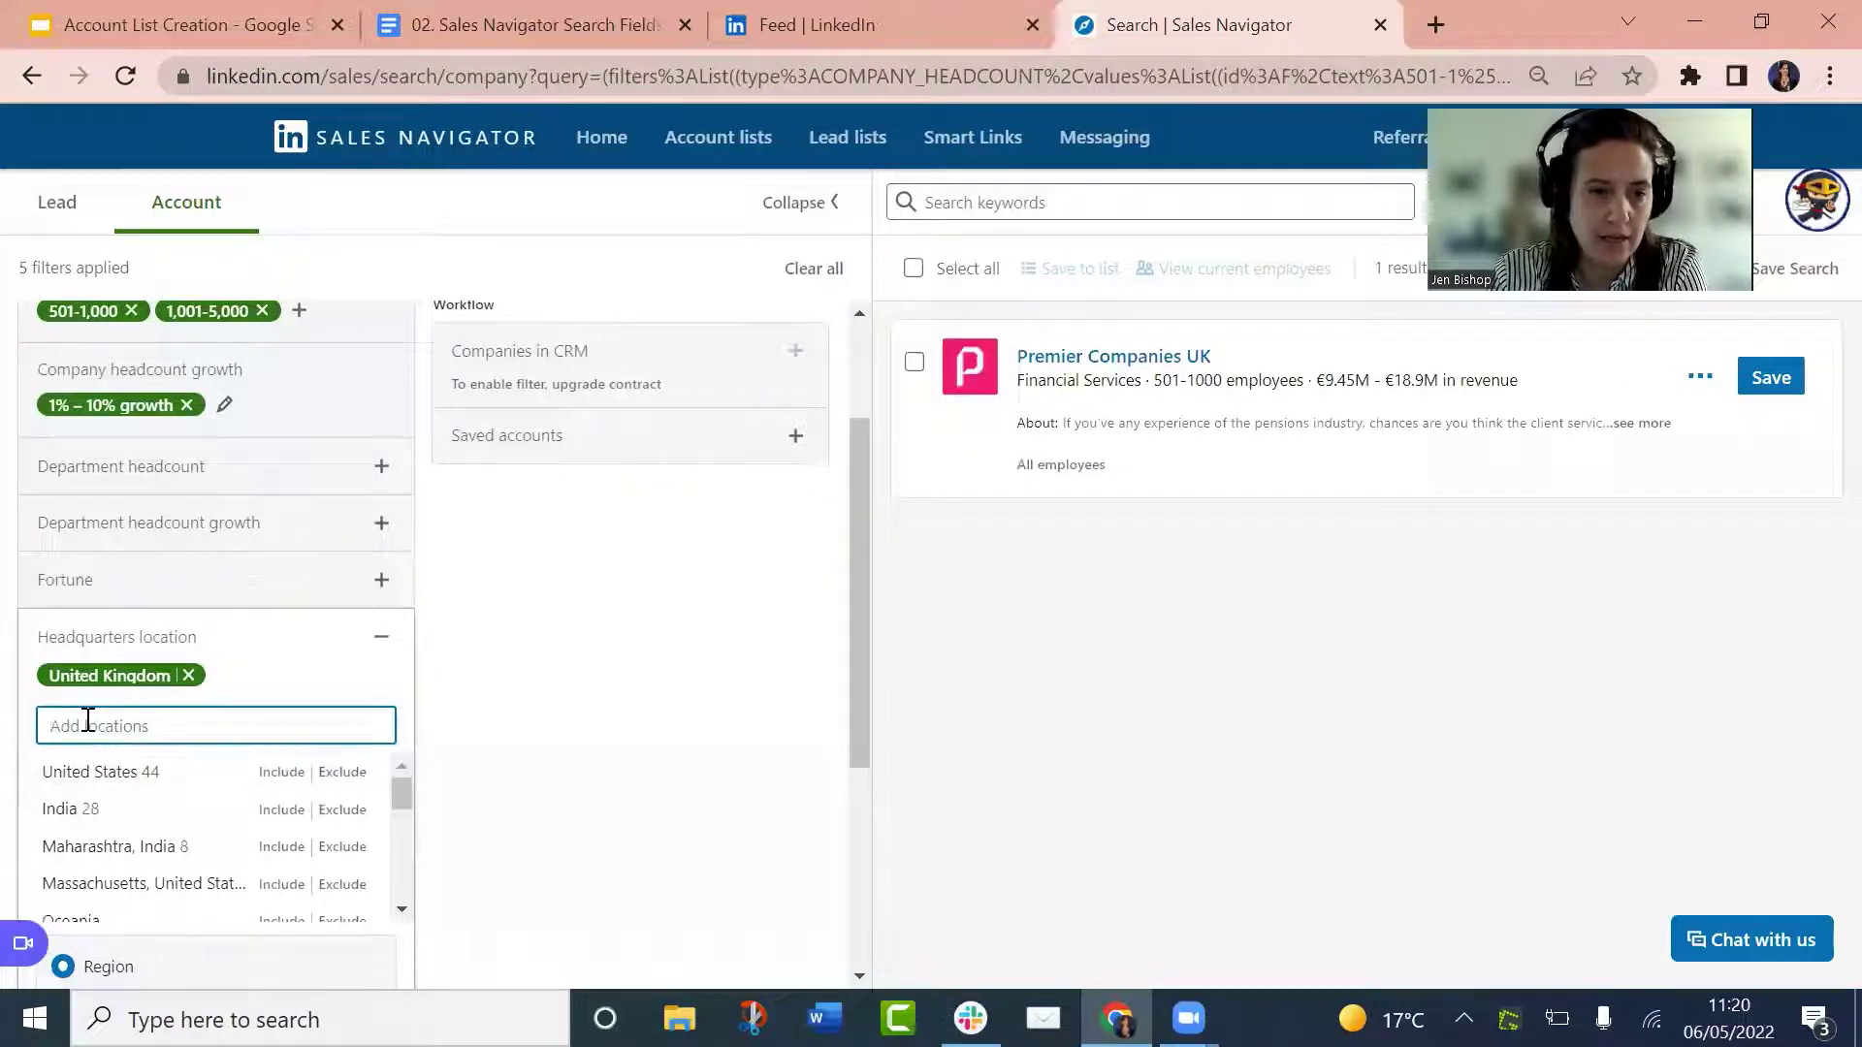
left_click(87, 719)
type("Ireland")
left_click(75, 773)
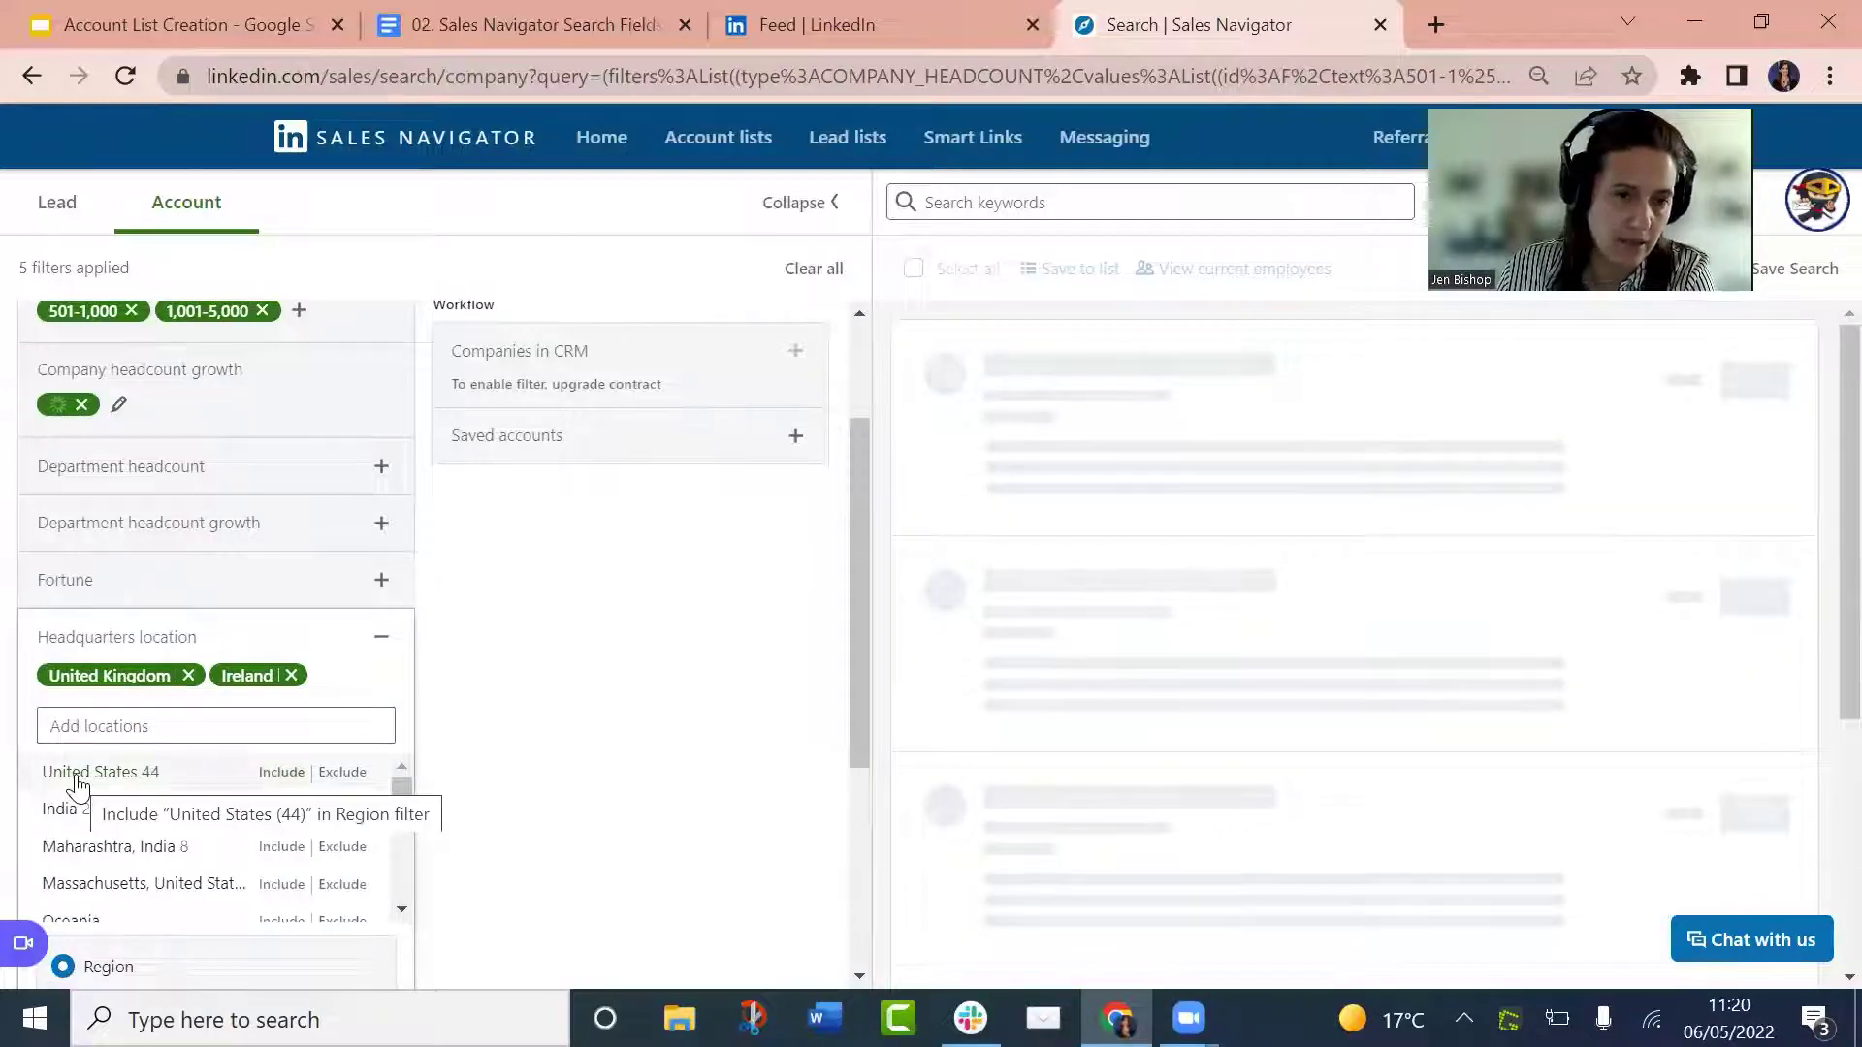
left_click(84, 723)
type("europe")
left_click(62, 773)
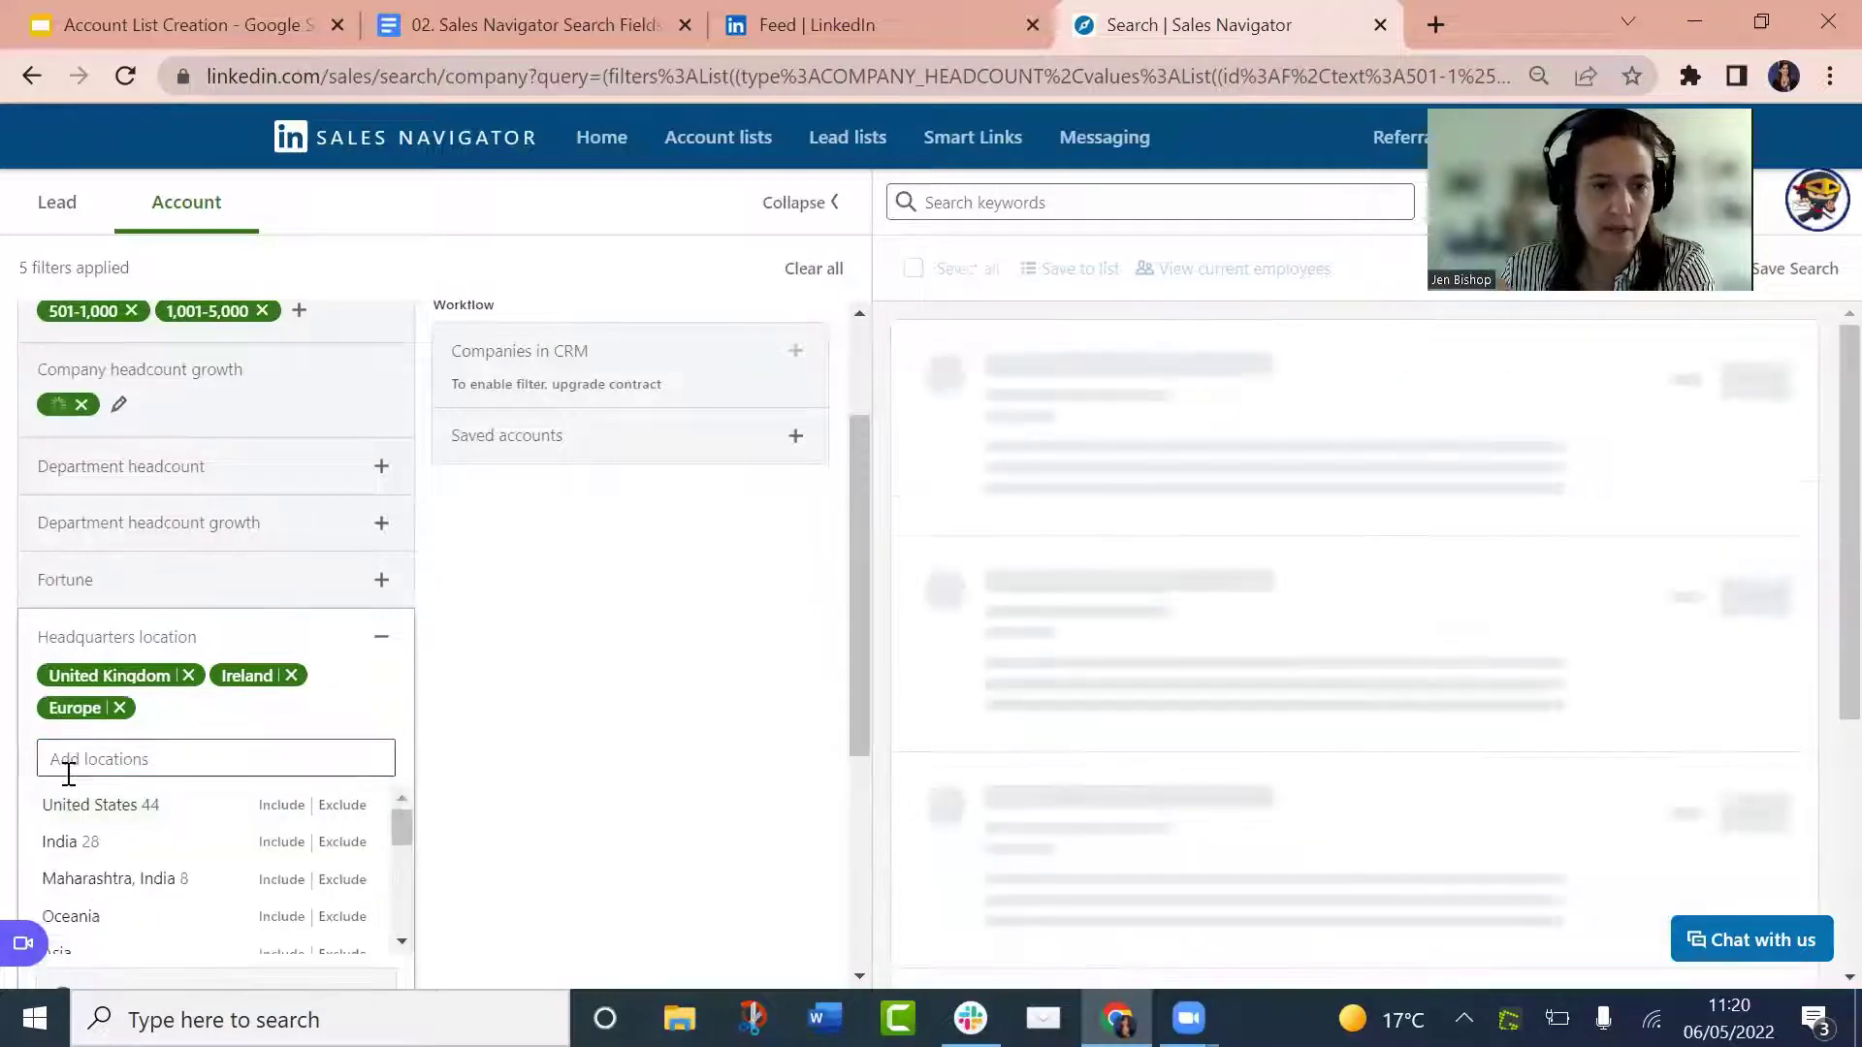
left_click(381, 648)
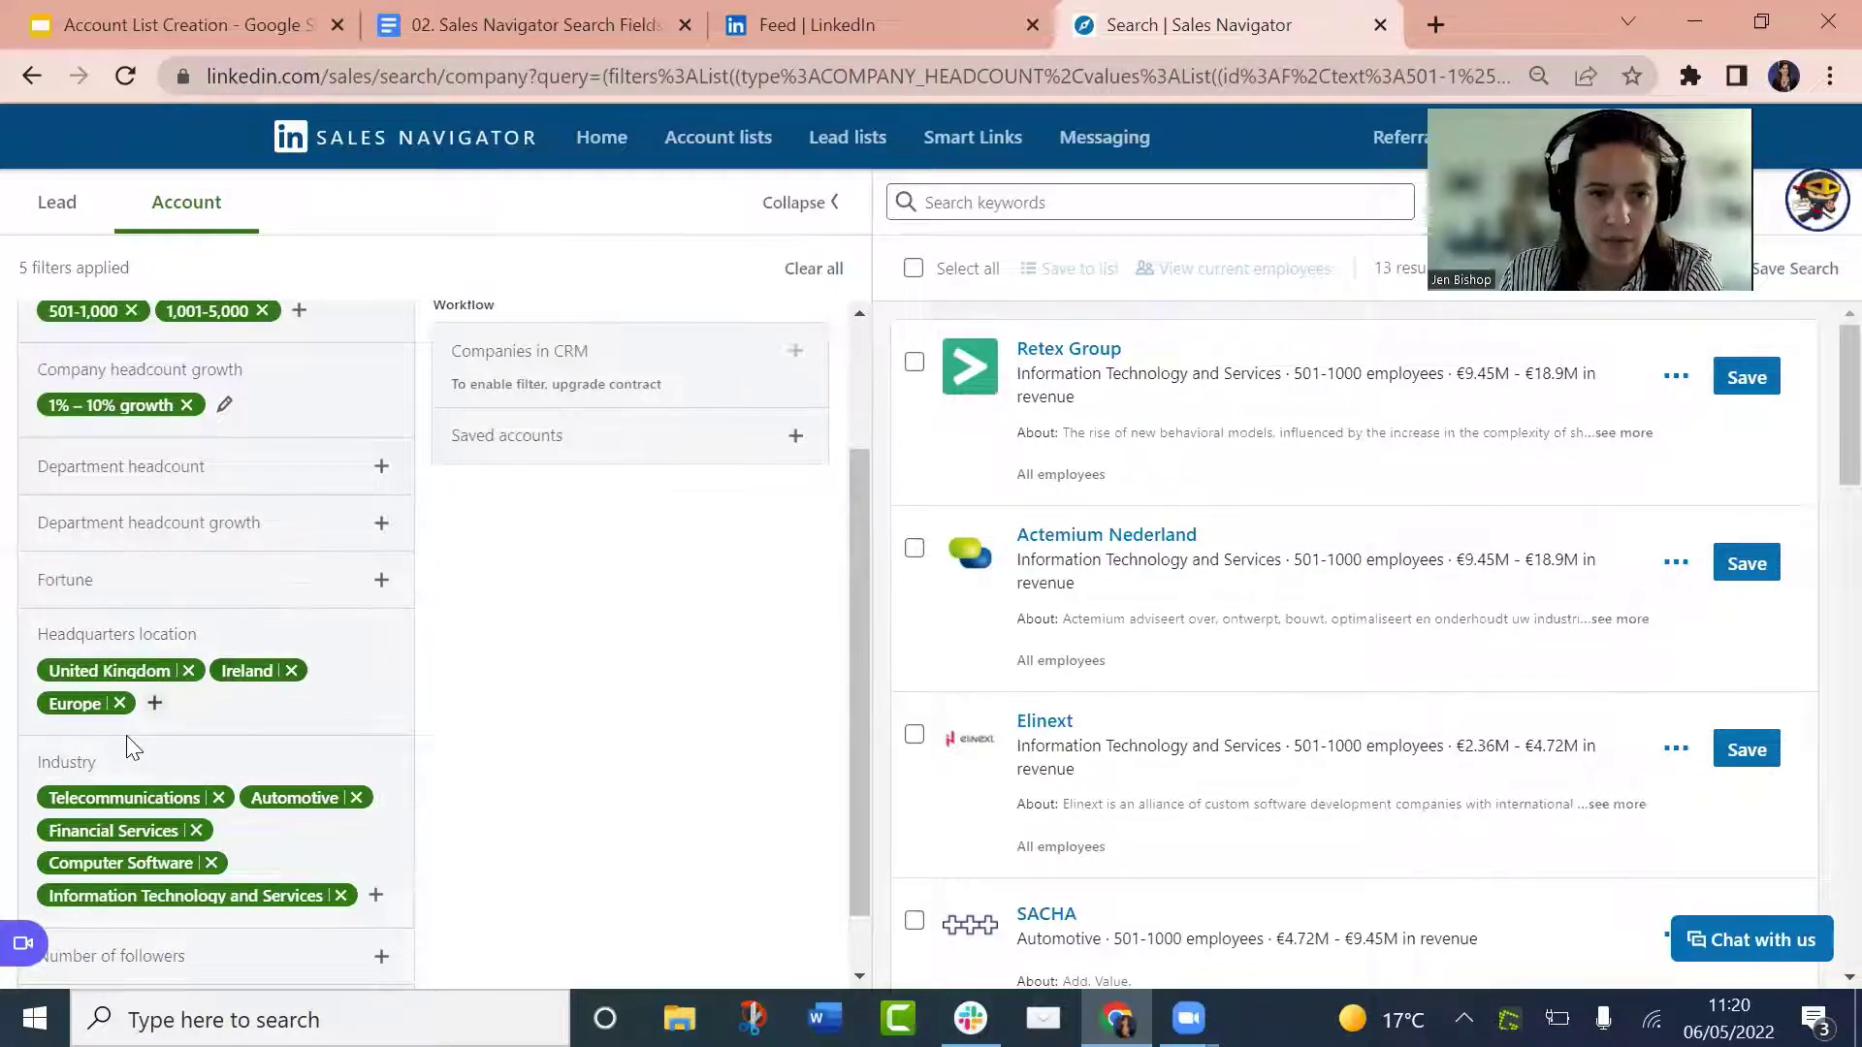
scroll(133, 748, "up", 2)
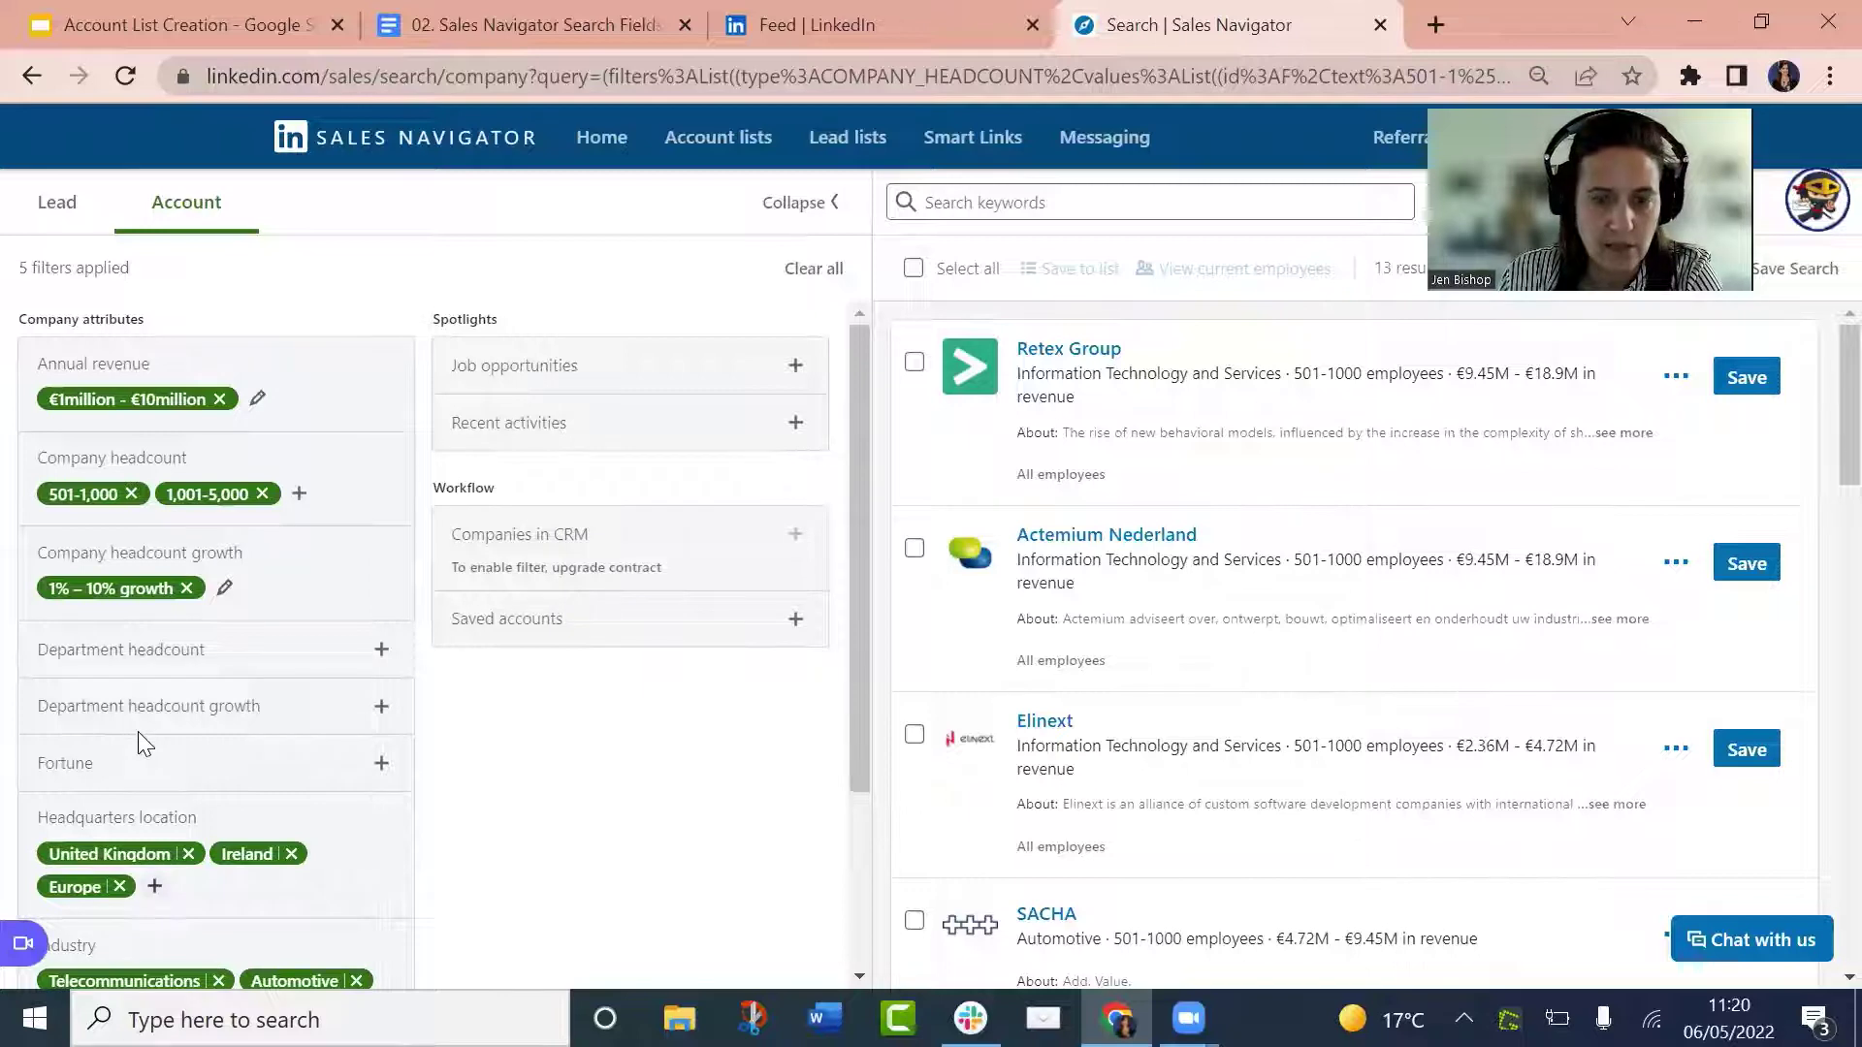
scroll(144, 745, "down", 3)
left_click(155, 945)
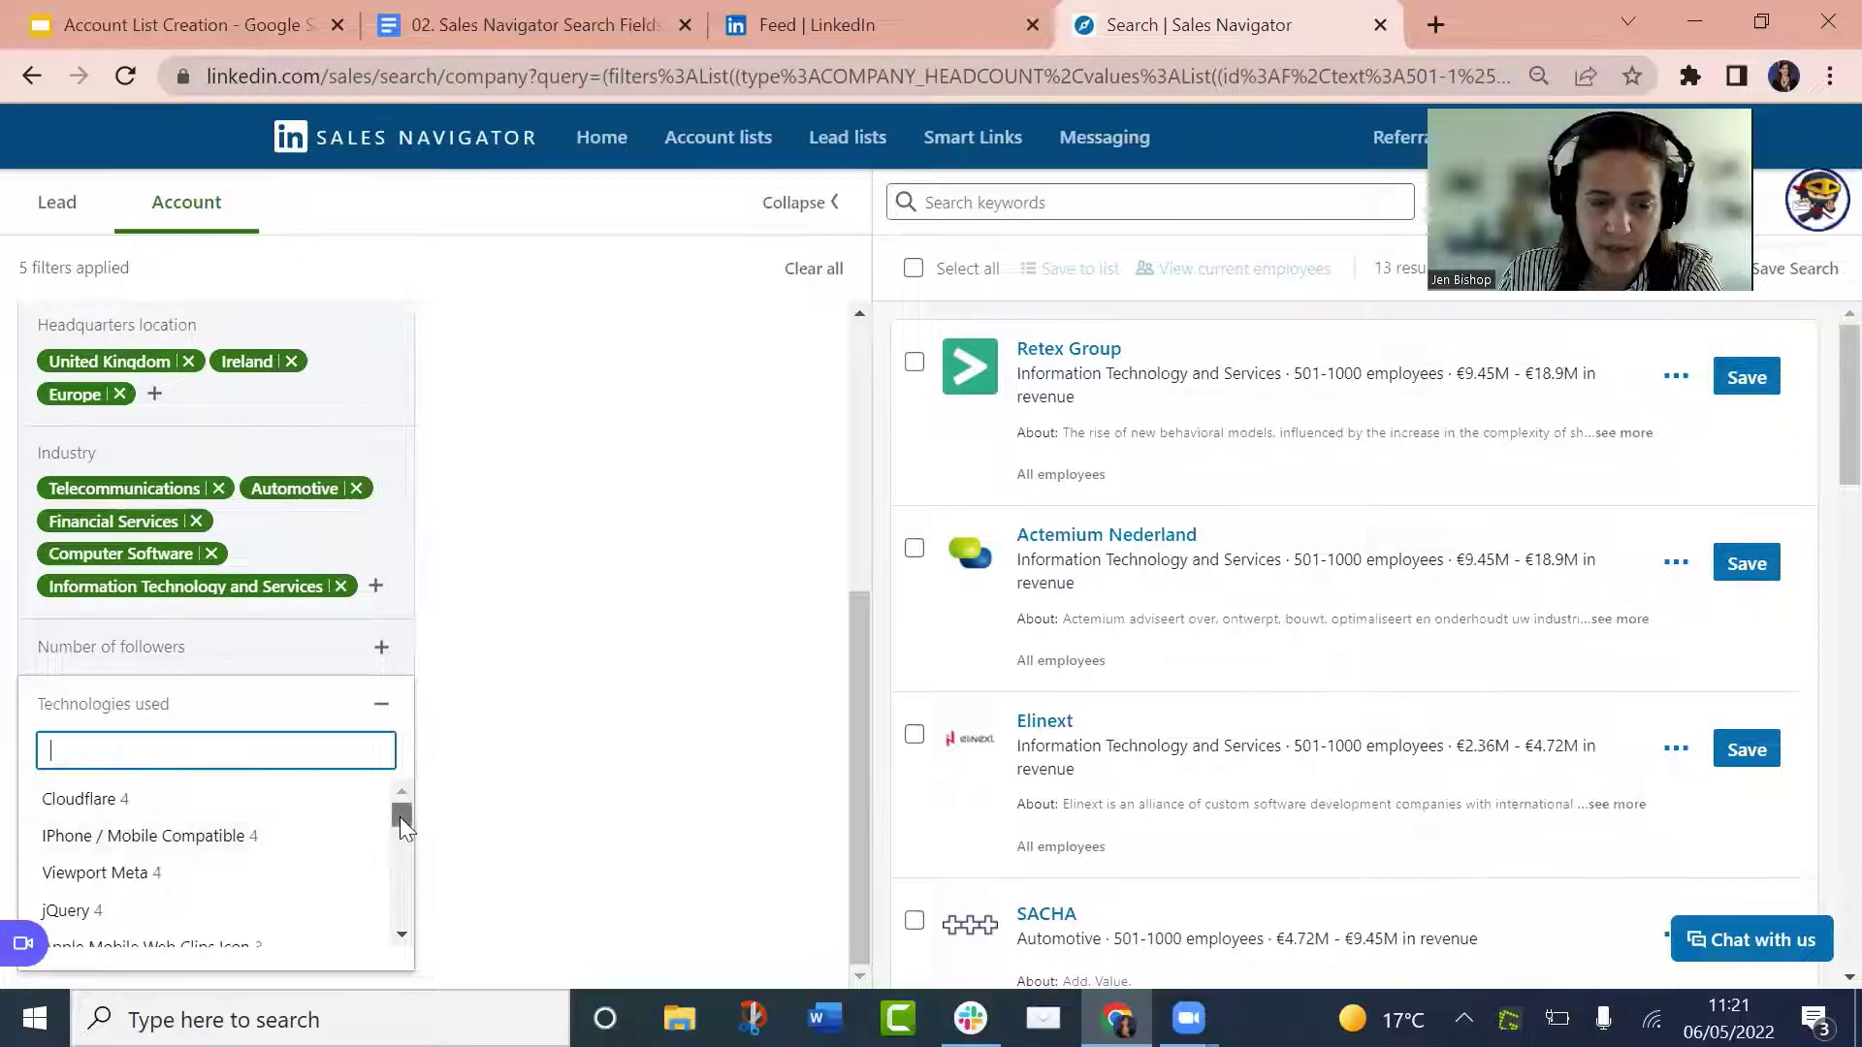
left_click_drag(400, 819, 402, 833)
scroll(405, 819, "down", 1)
scroll(396, 797, "up", 5)
left_click(403, 933)
scroll(403, 929, "down", 3)
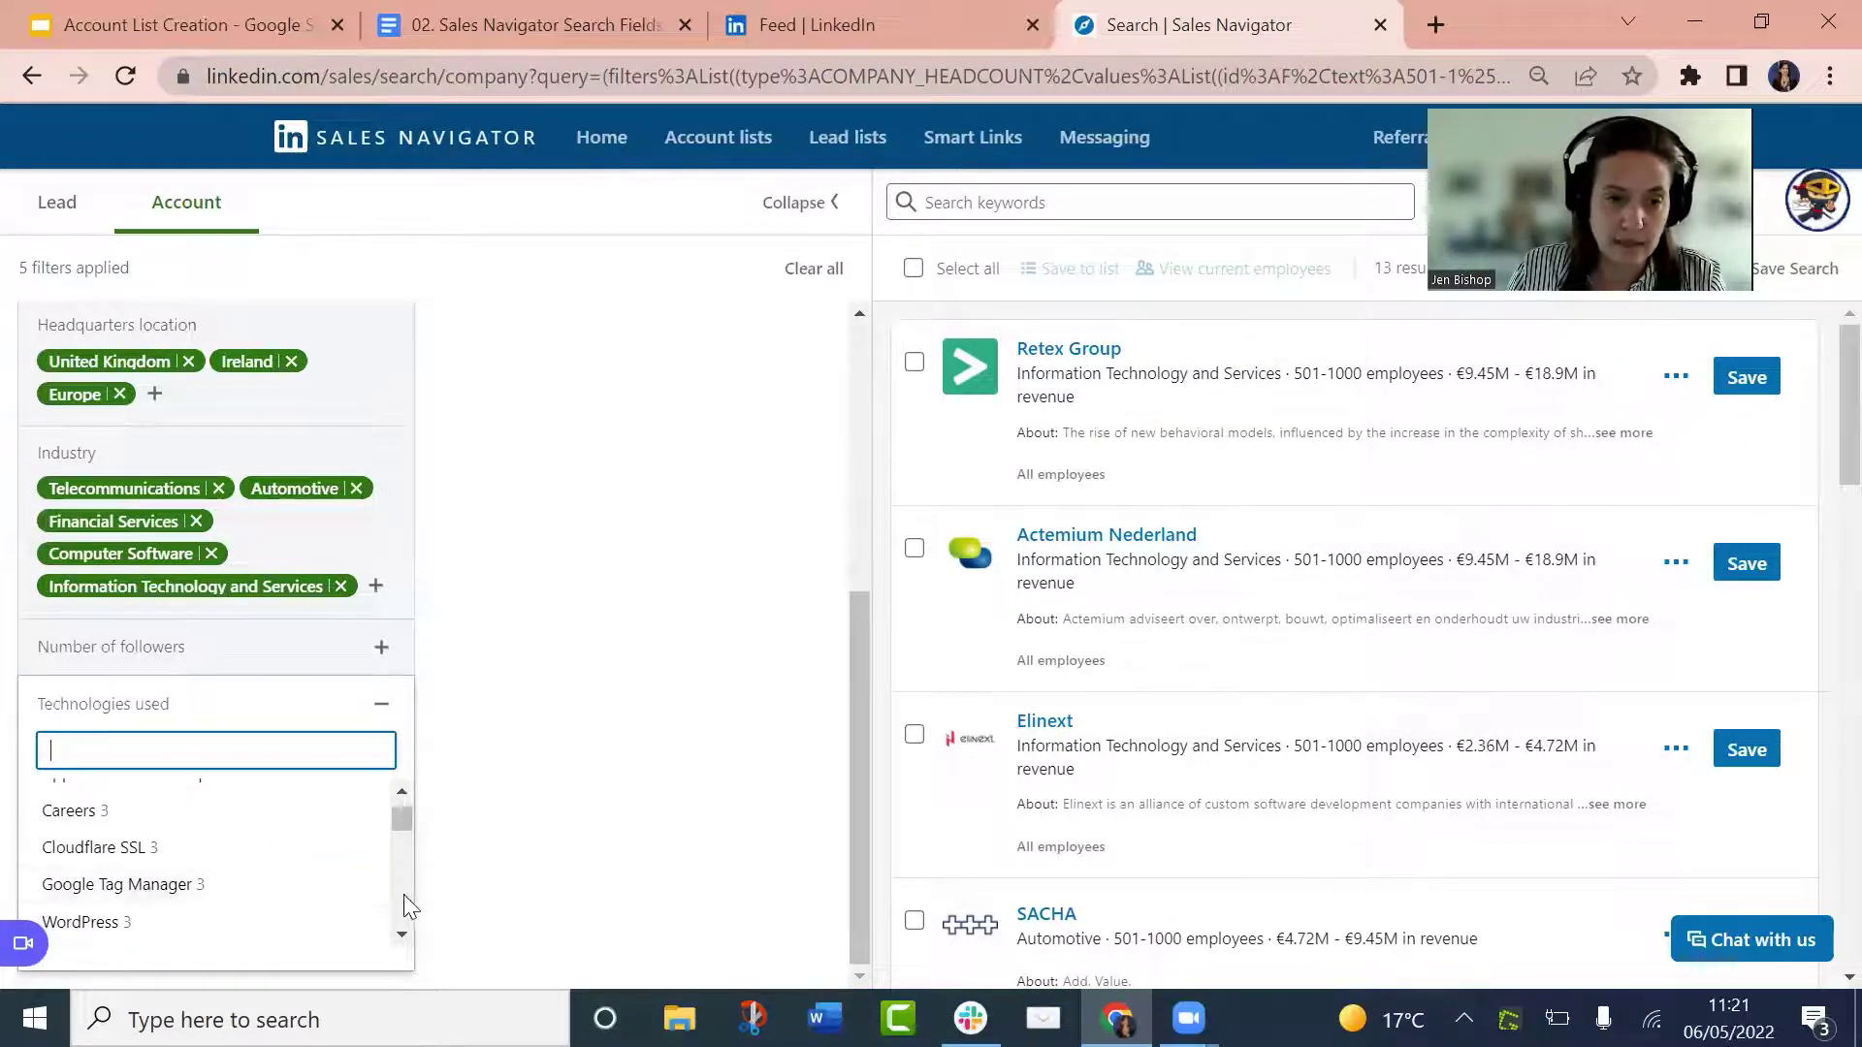
left_click(402, 935)
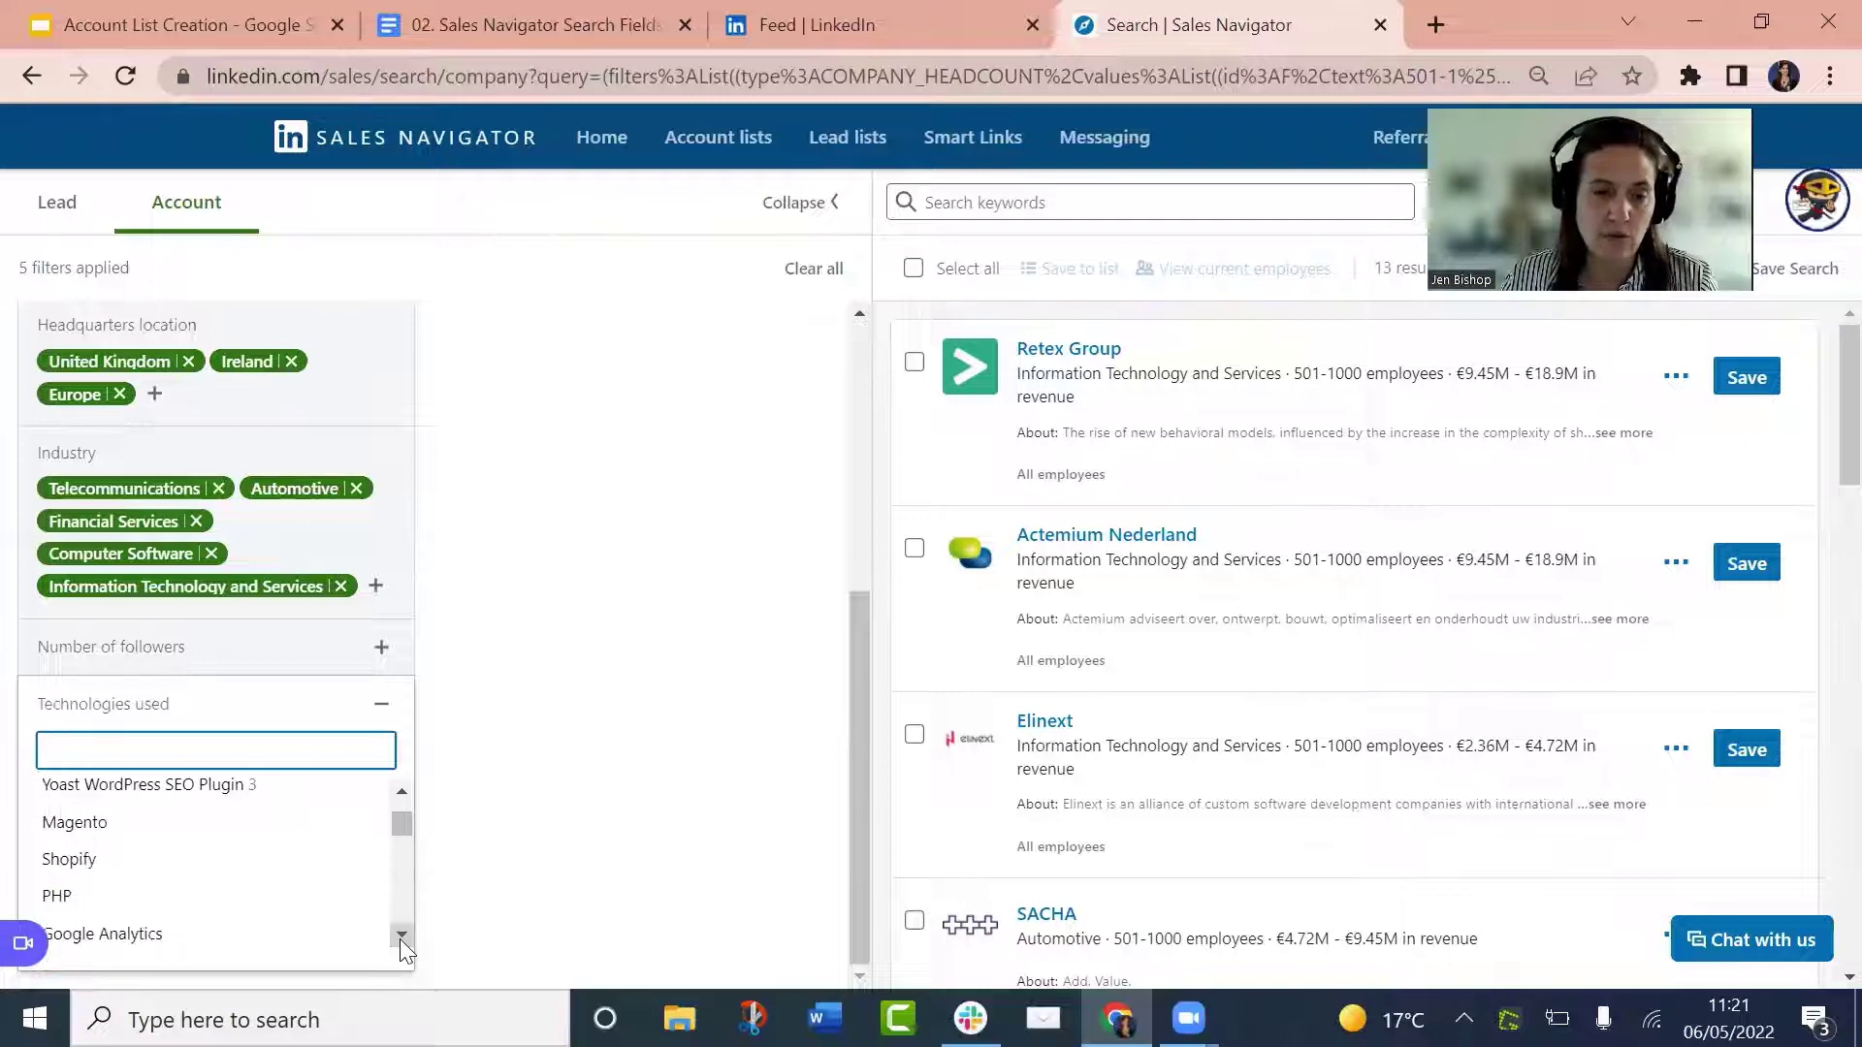
left_click(401, 935)
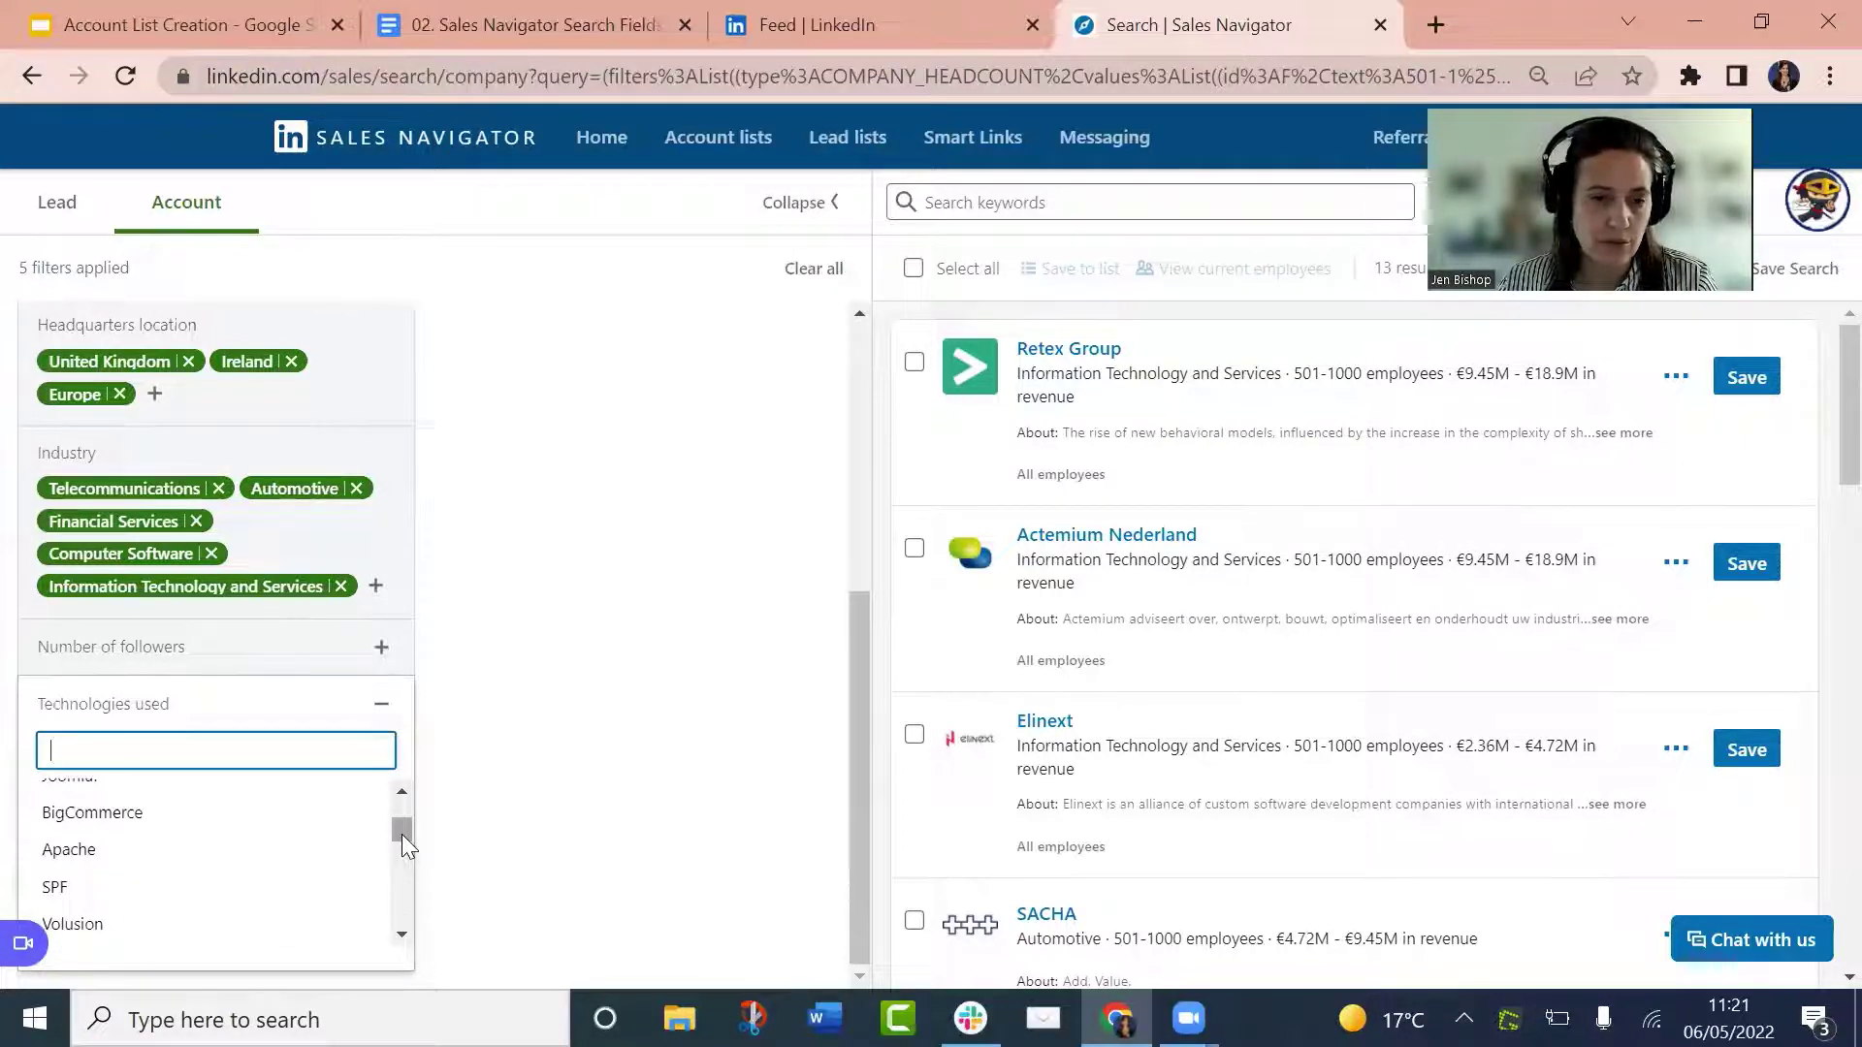
left_click(379, 709)
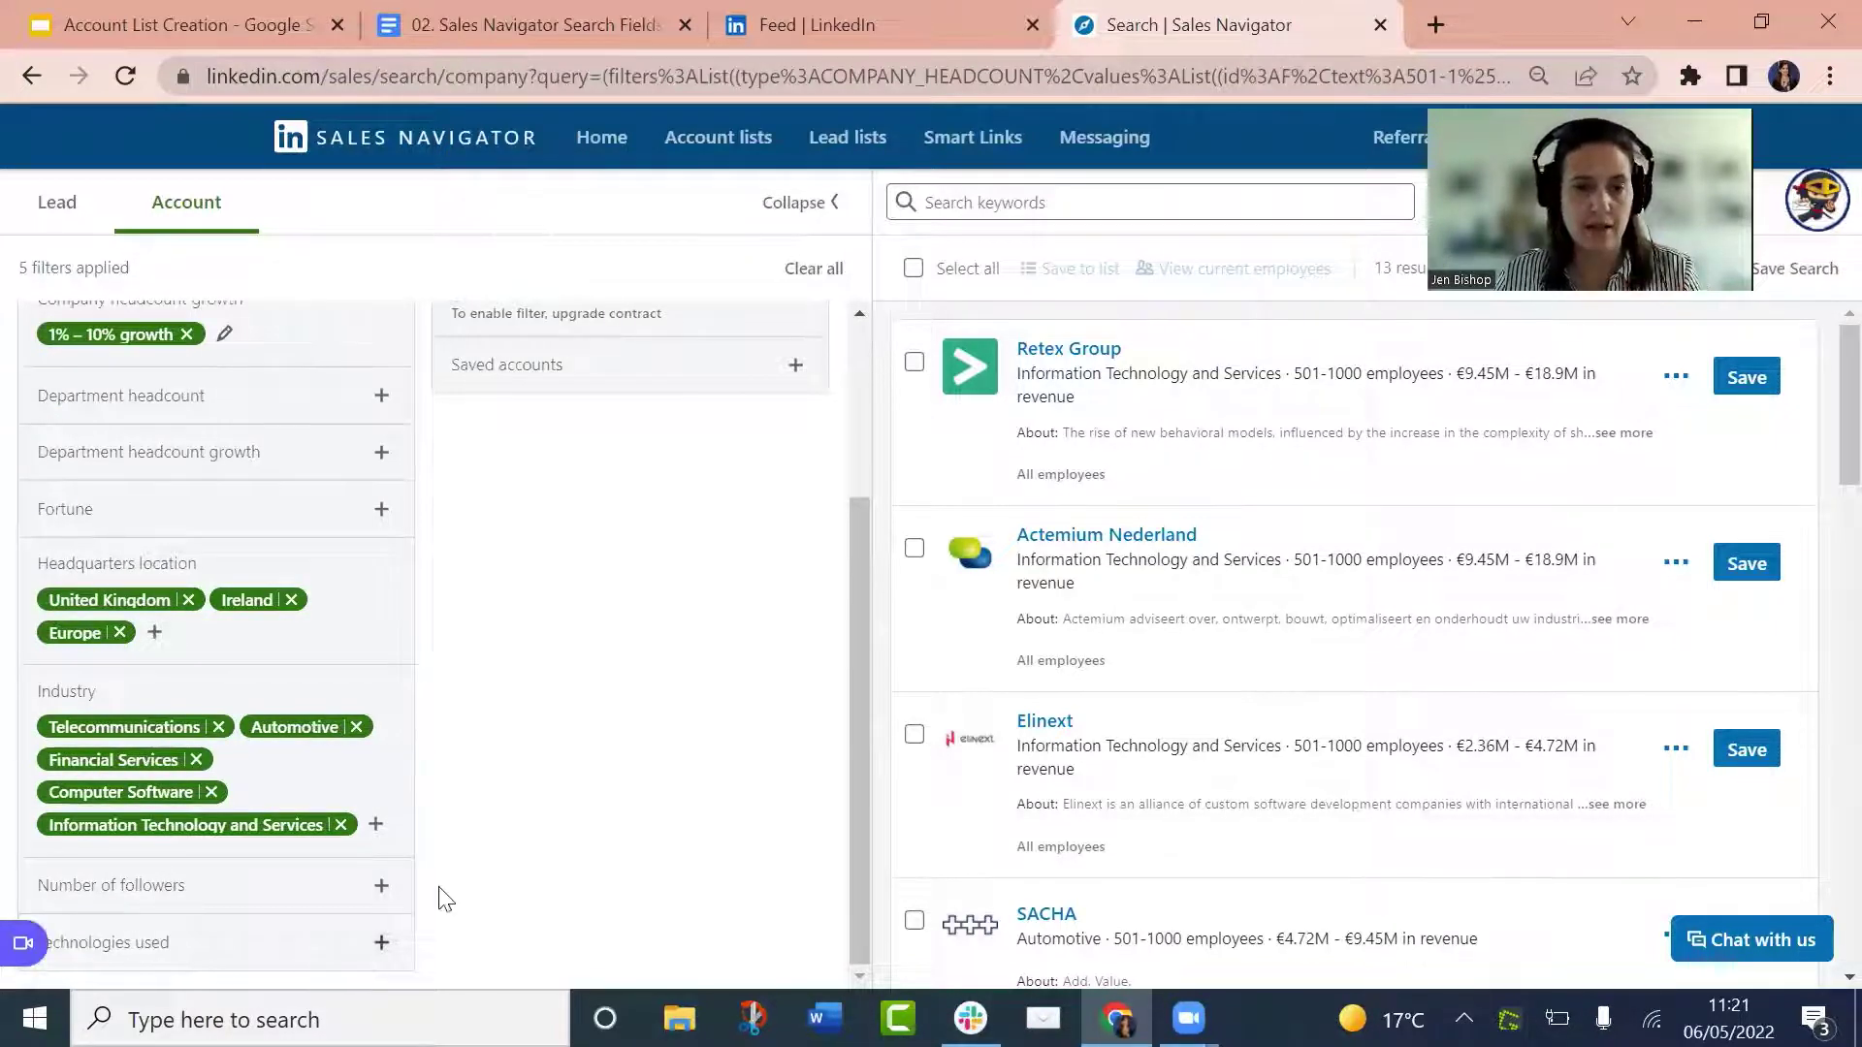
mouse_move(848, 919)
left_mouse_down()
mouse_move(844, 818)
mouse_move(846, 933)
left_mouse_up()
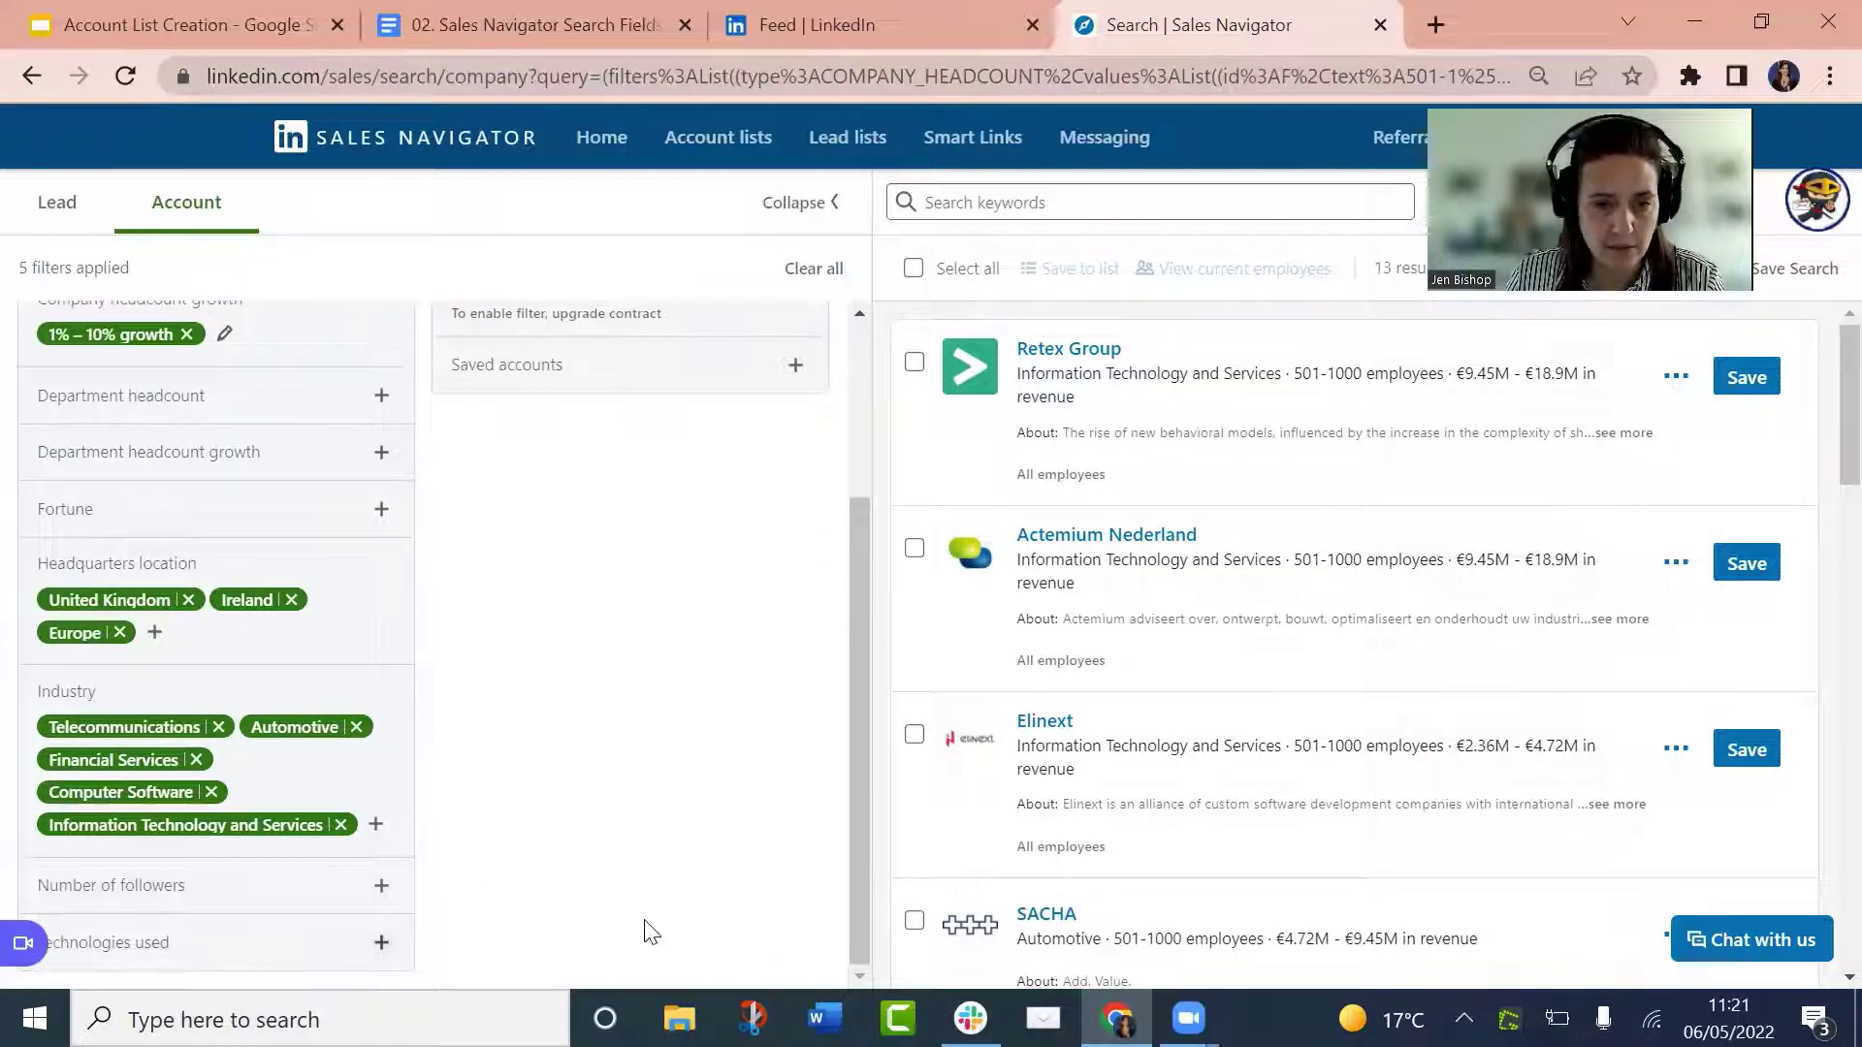
left_click(149, 886)
scroll(553, 849, "down", 2)
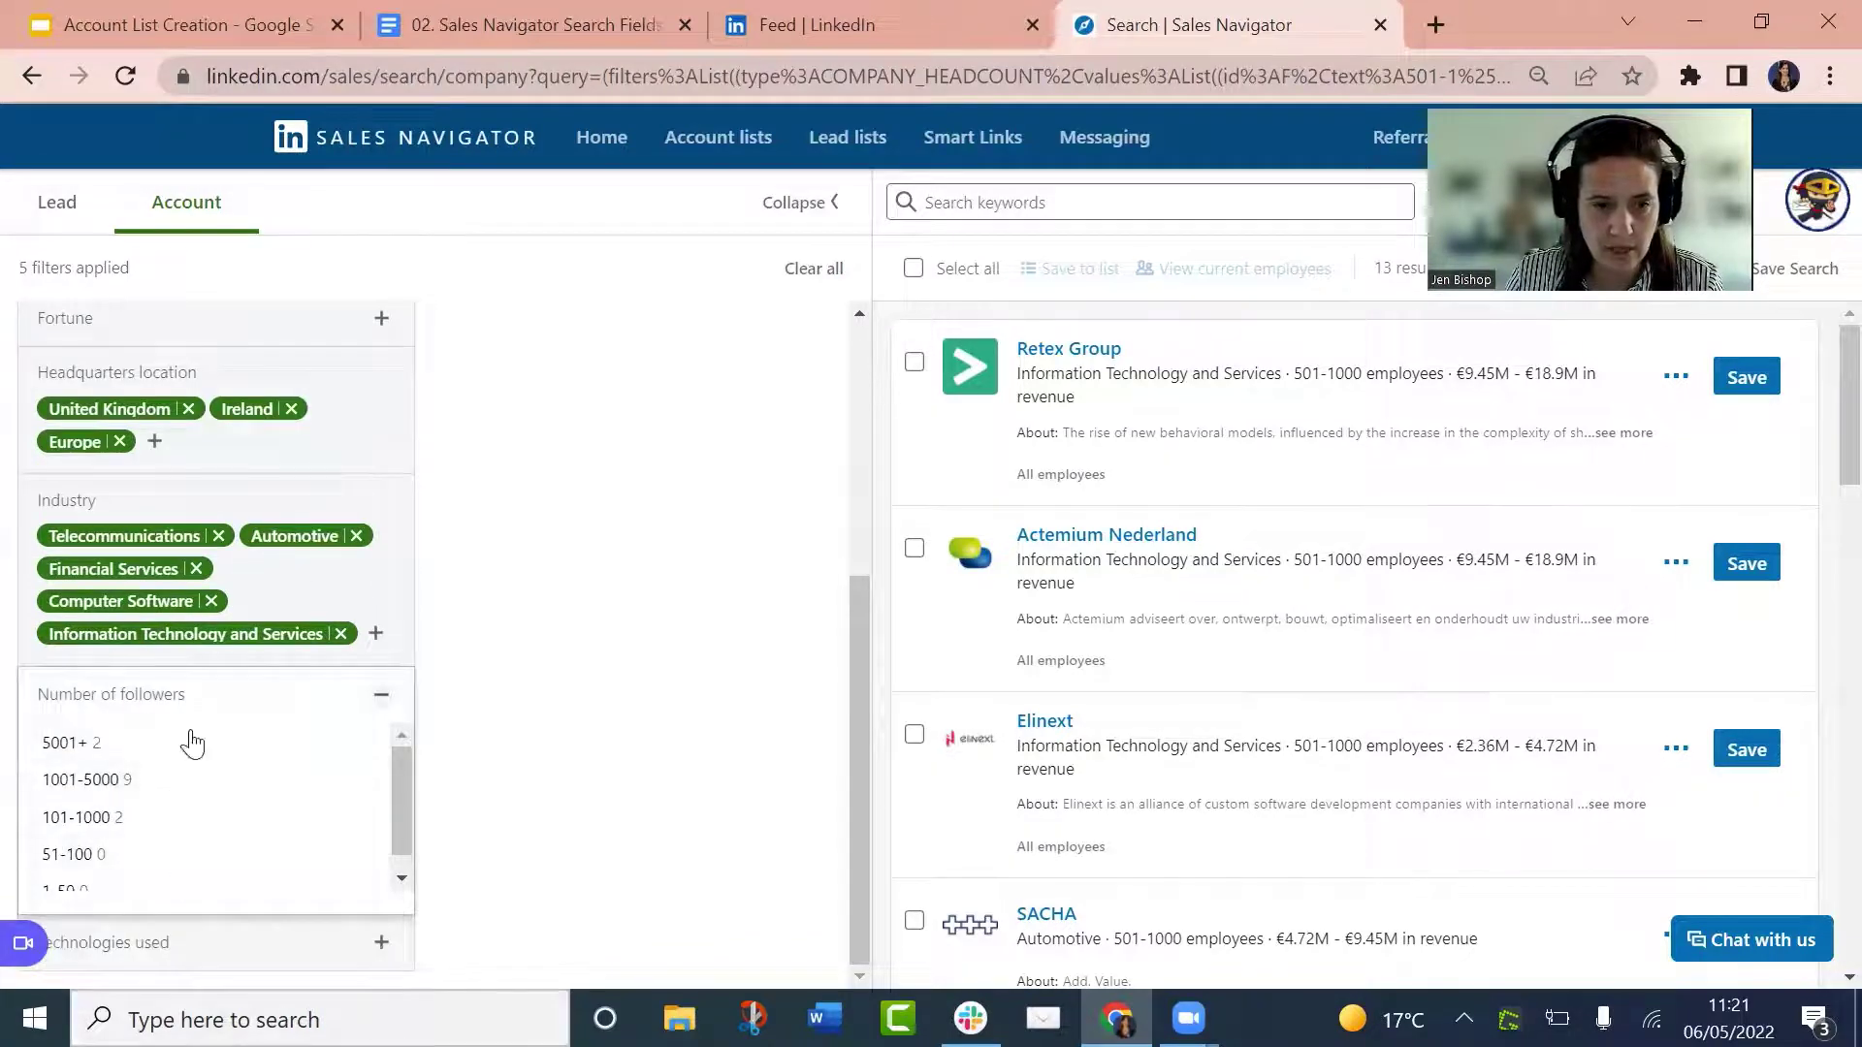
left_click(382, 696)
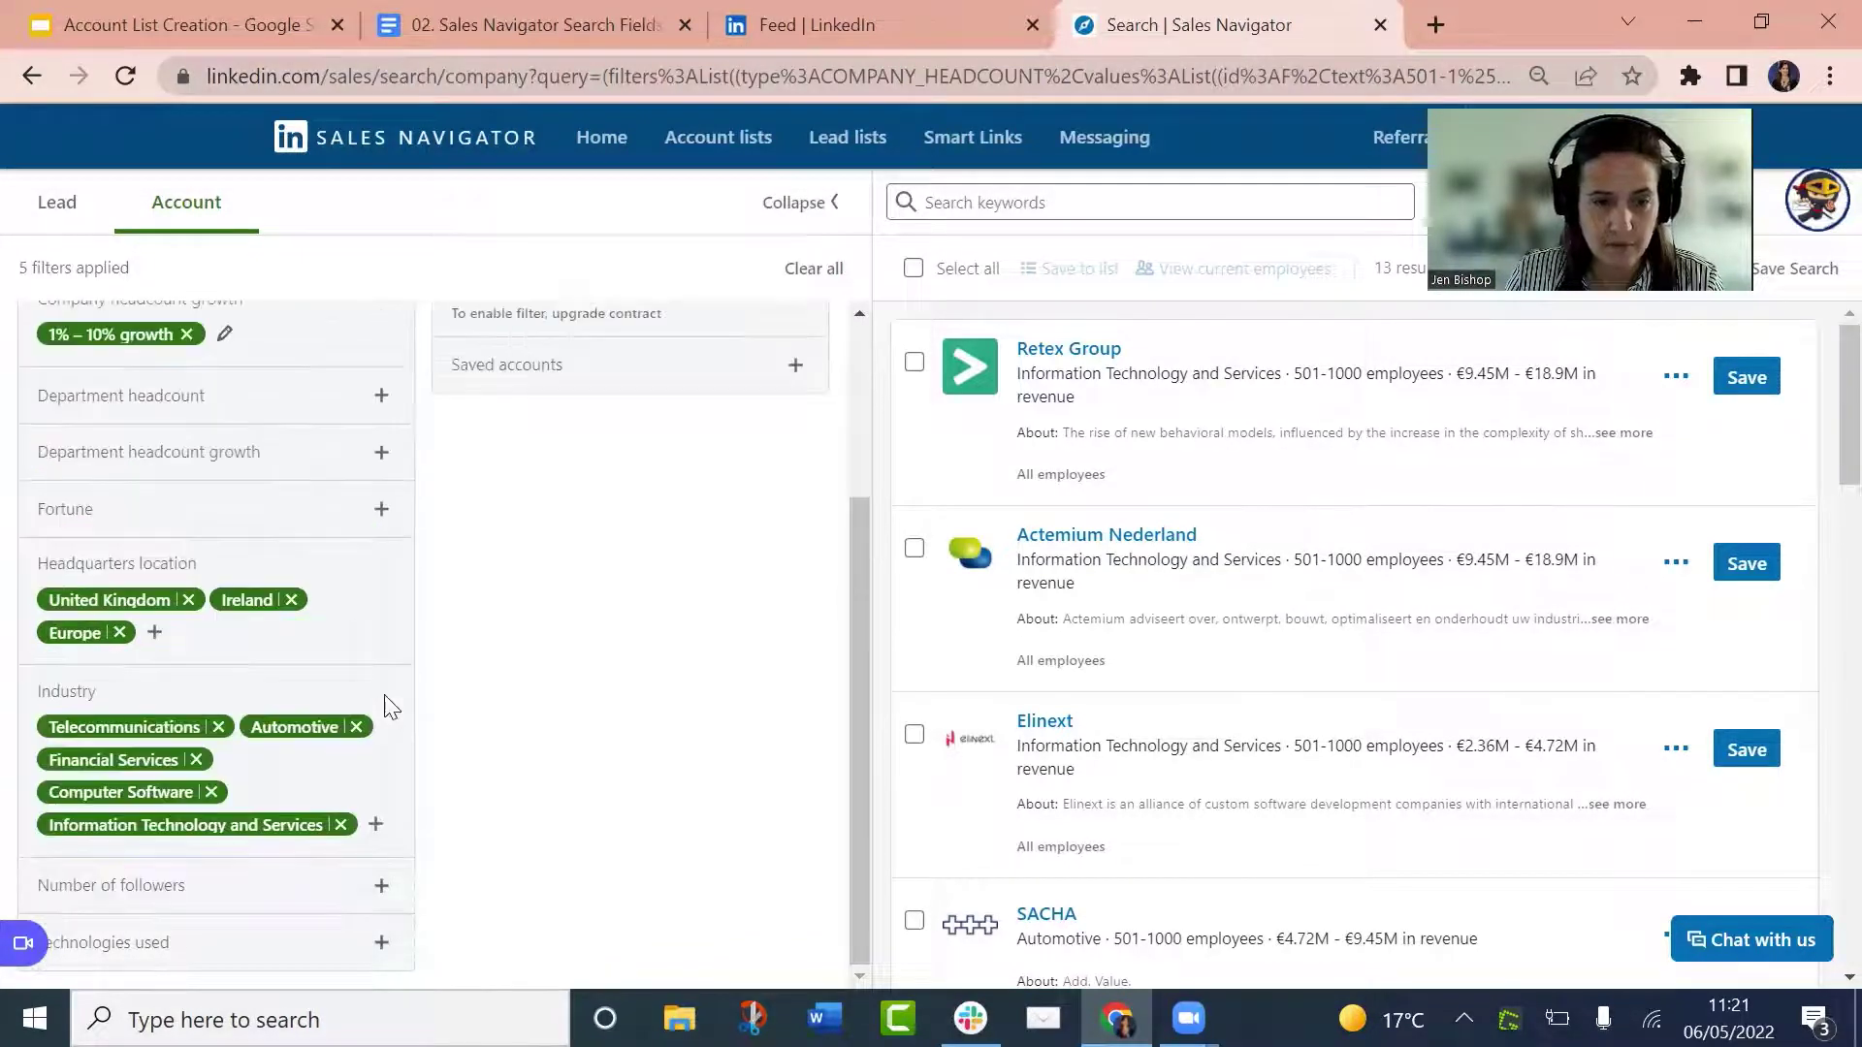
scroll(533, 854, "up", 3)
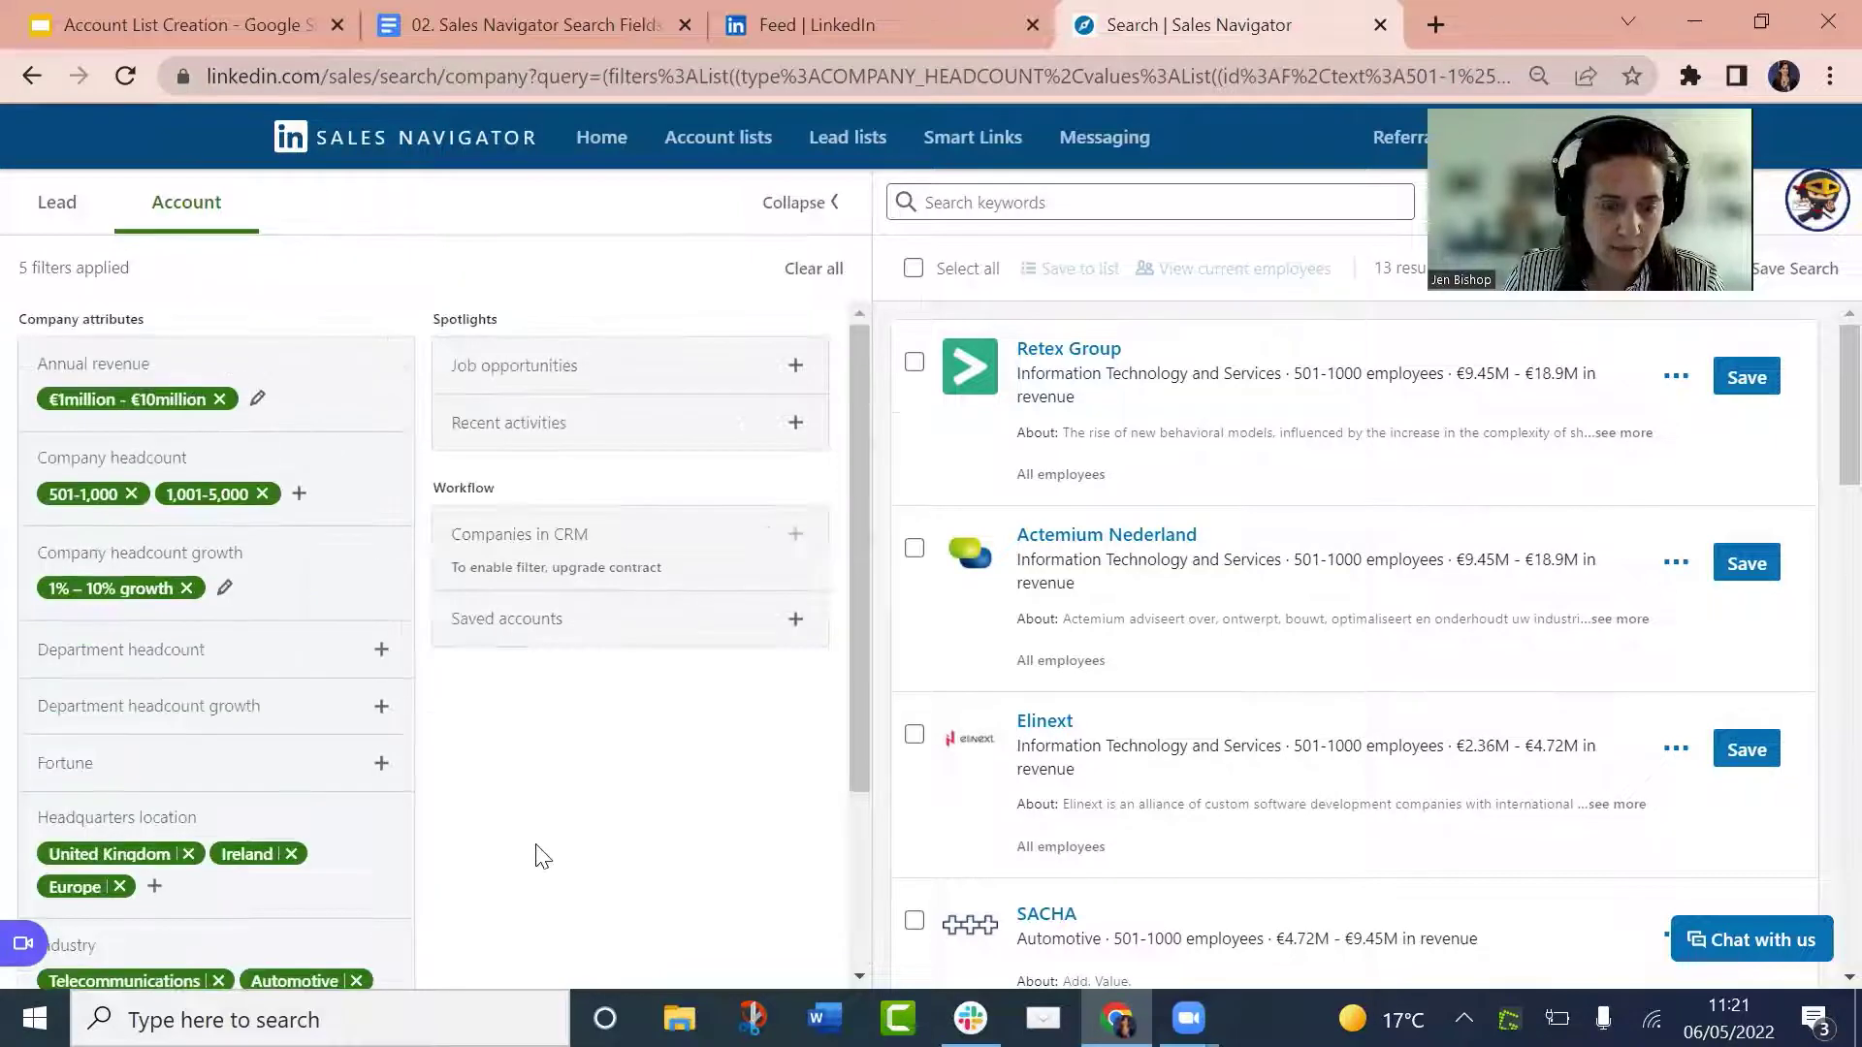
left_click(68, 763)
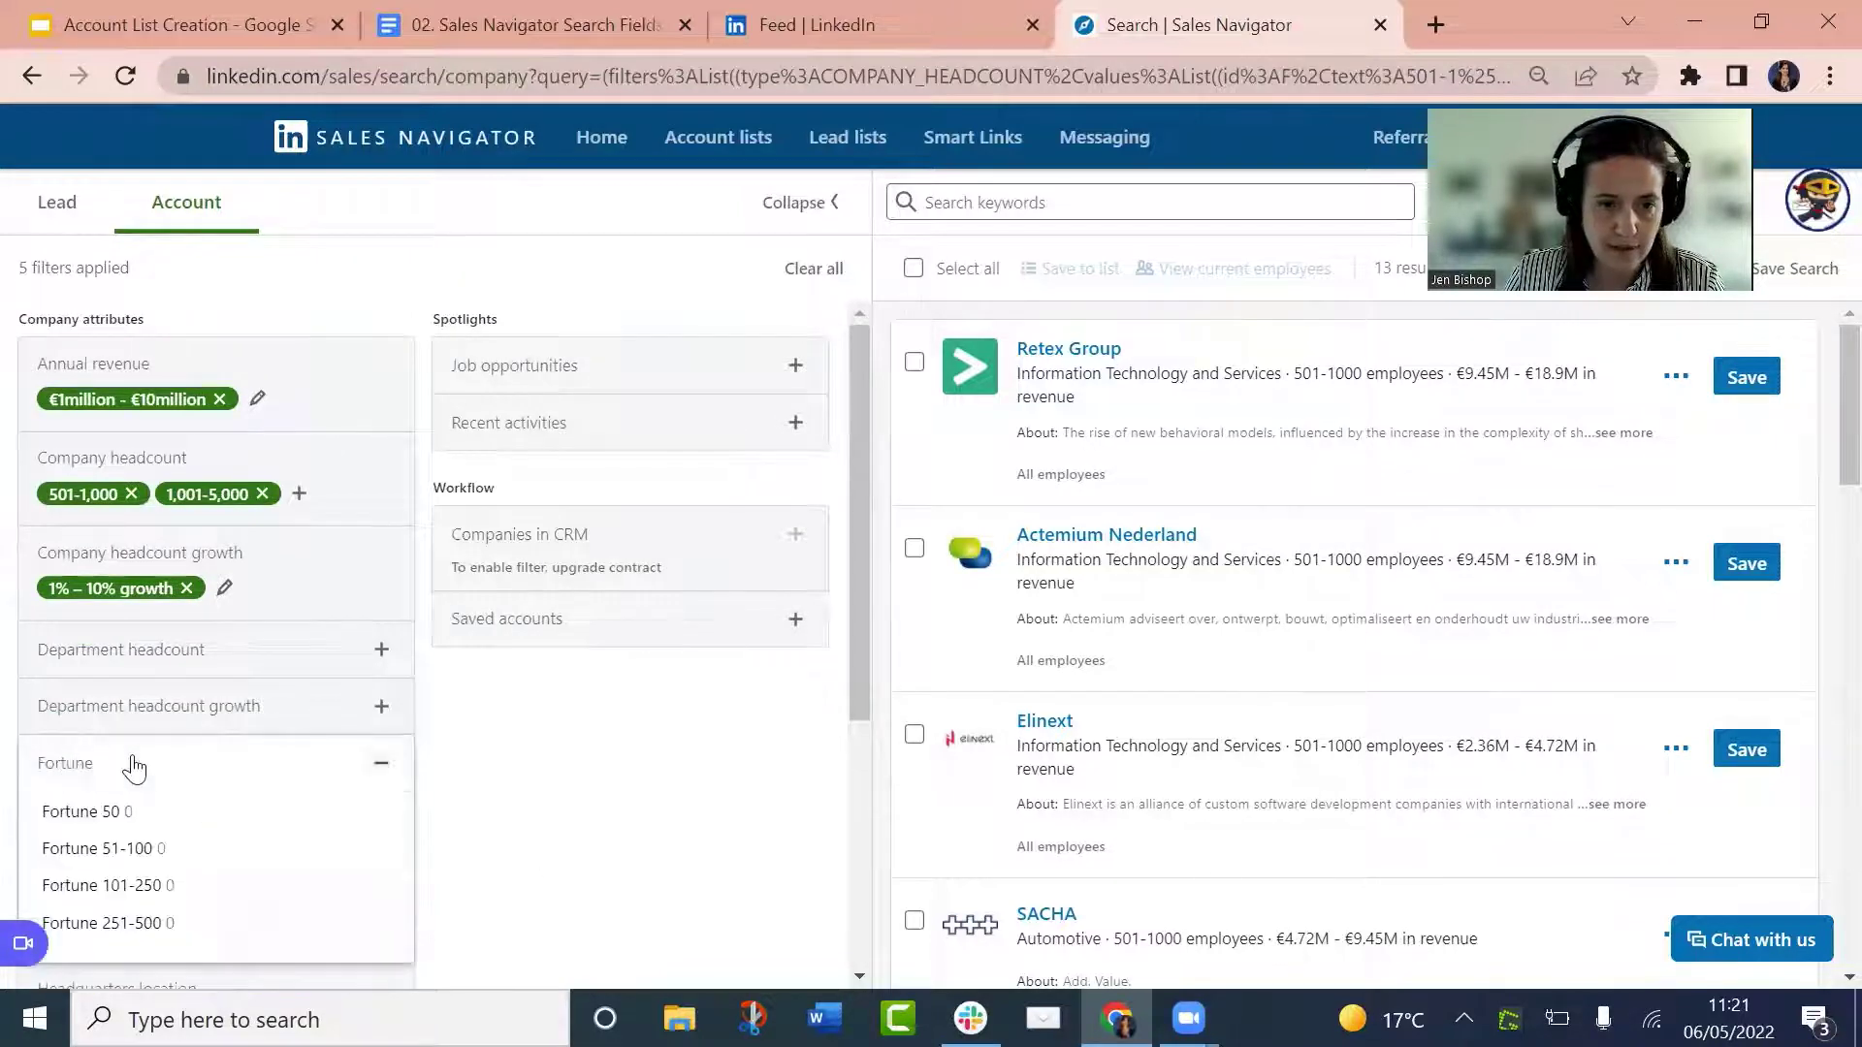
left_click(382, 768)
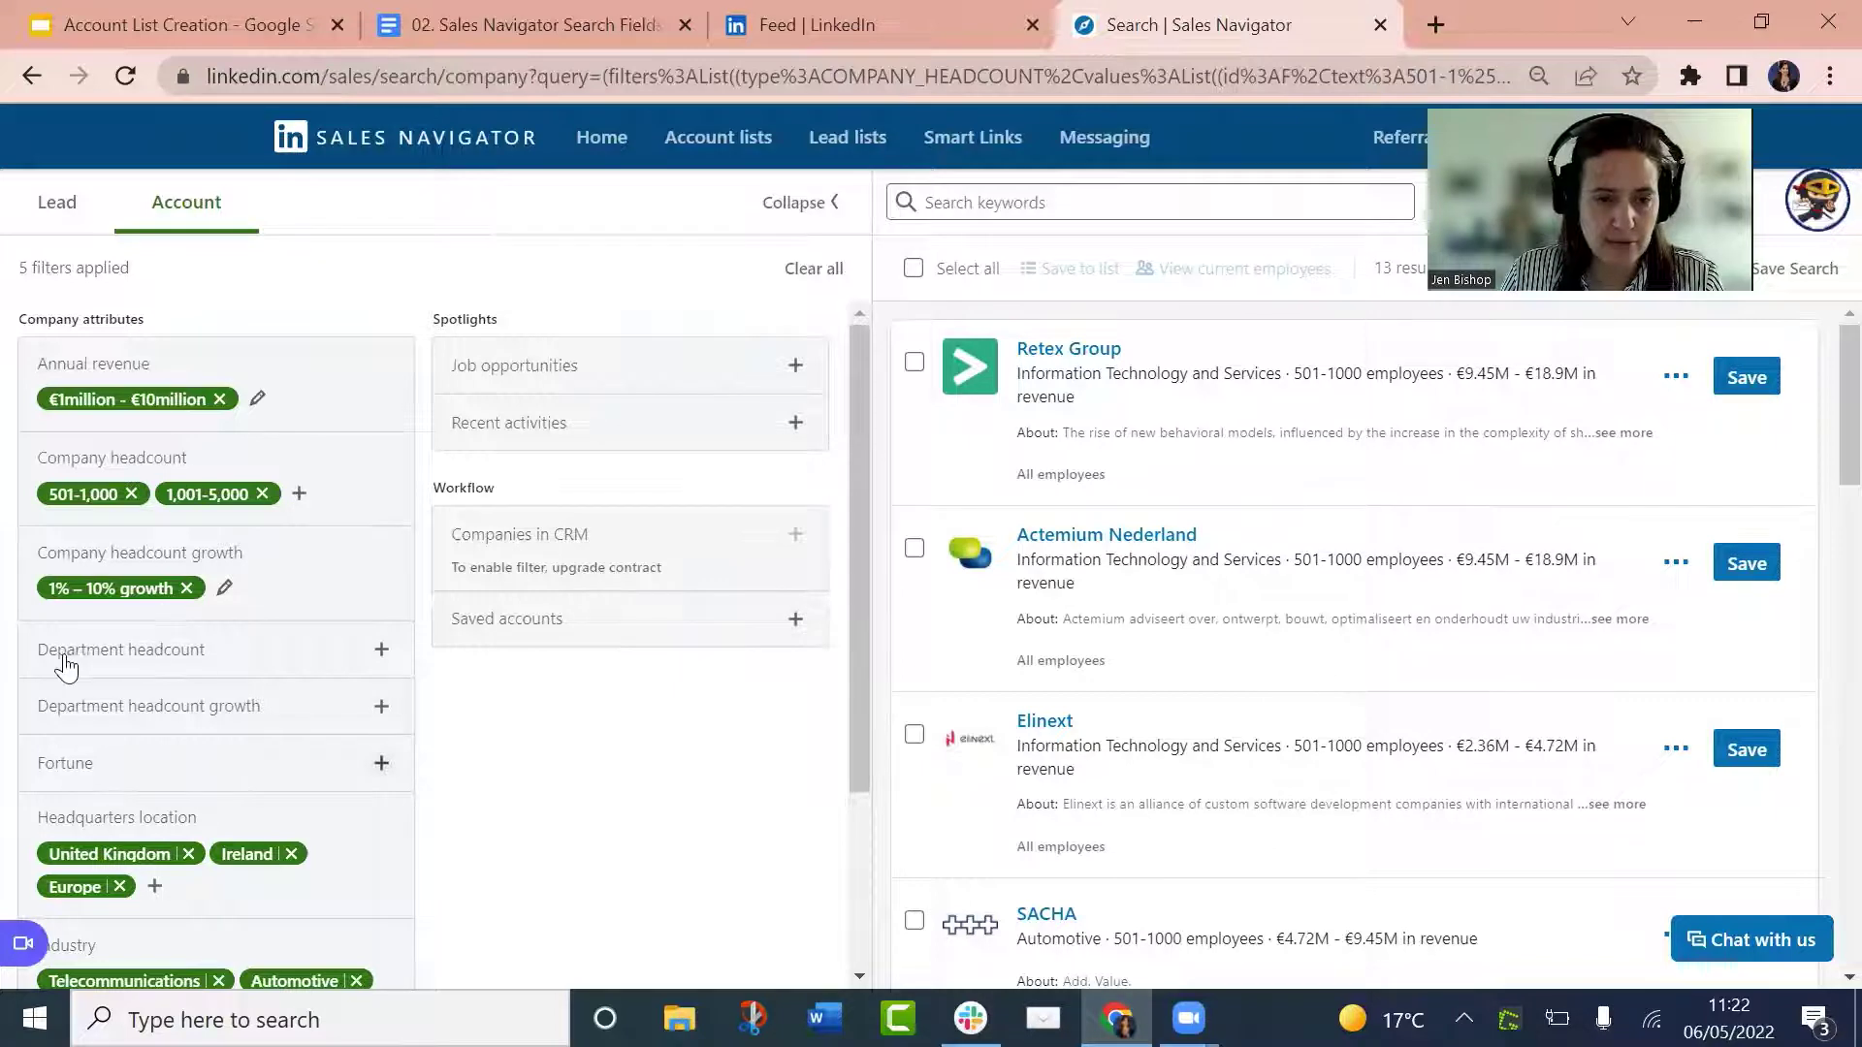
left_click(138, 659)
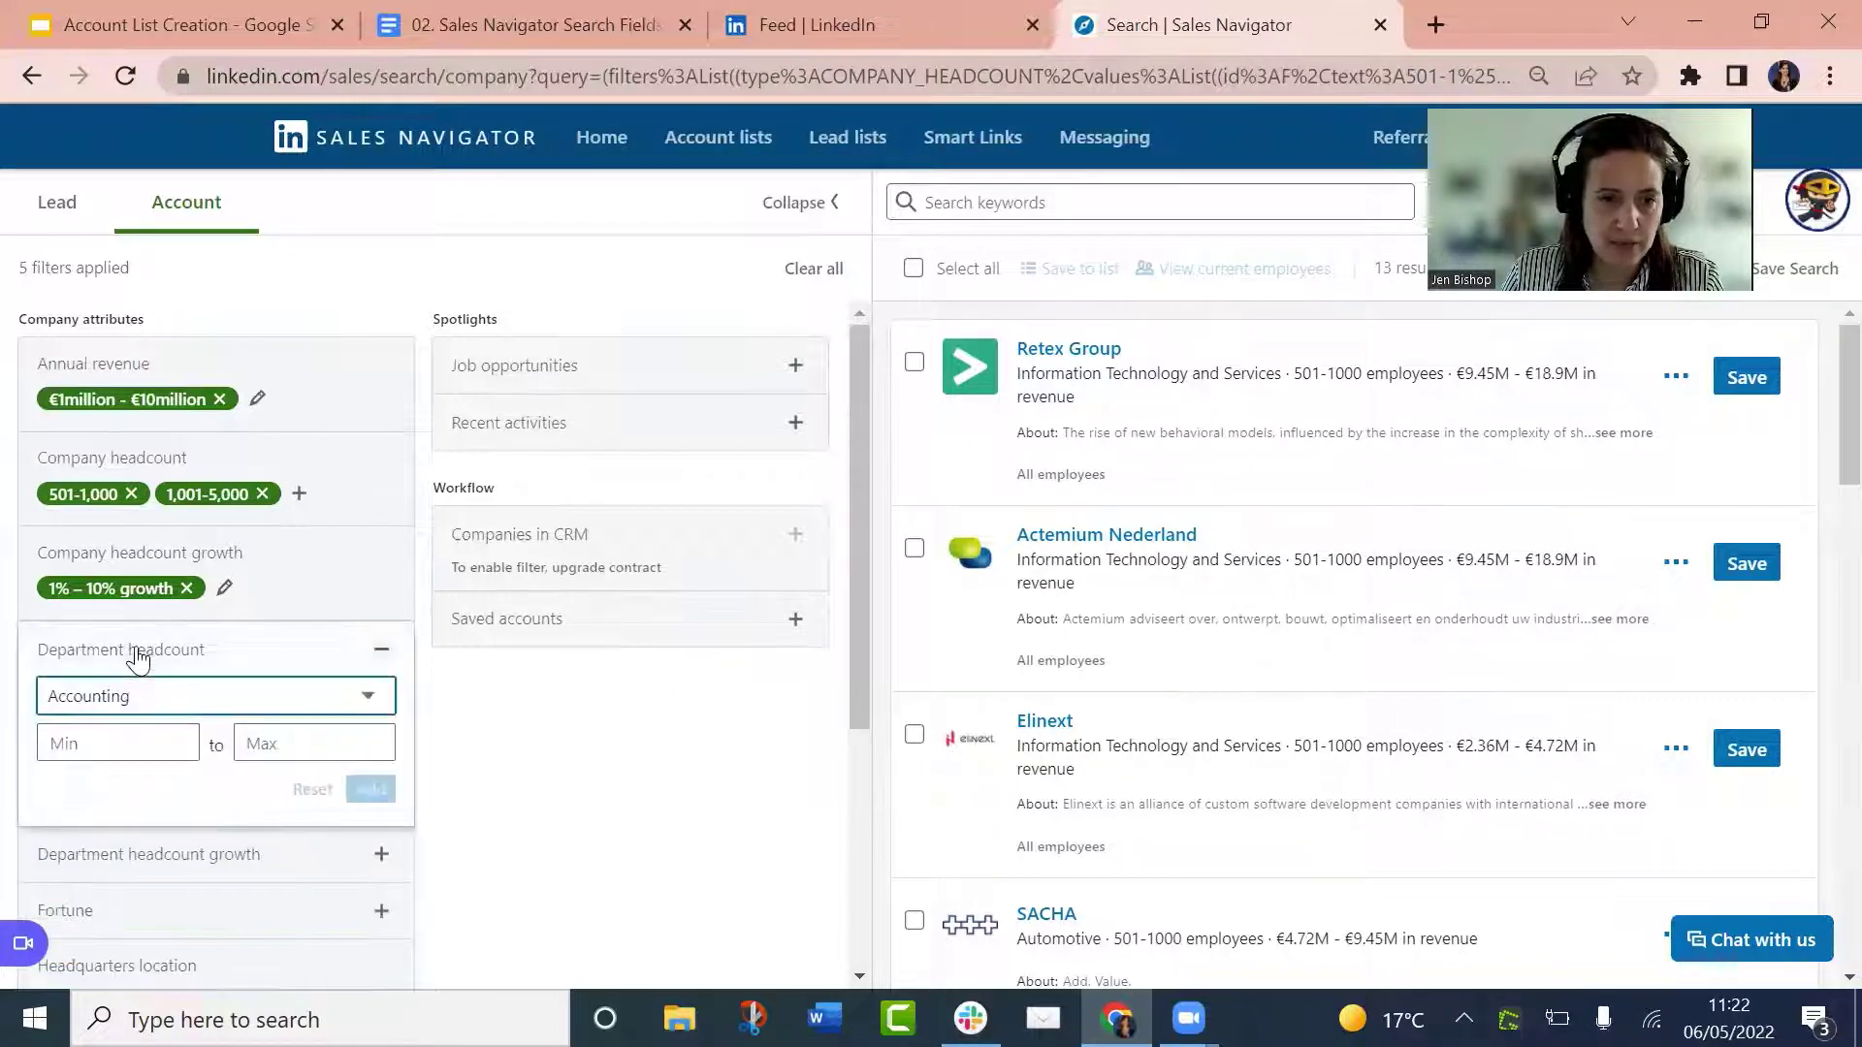
left_click(144, 699)
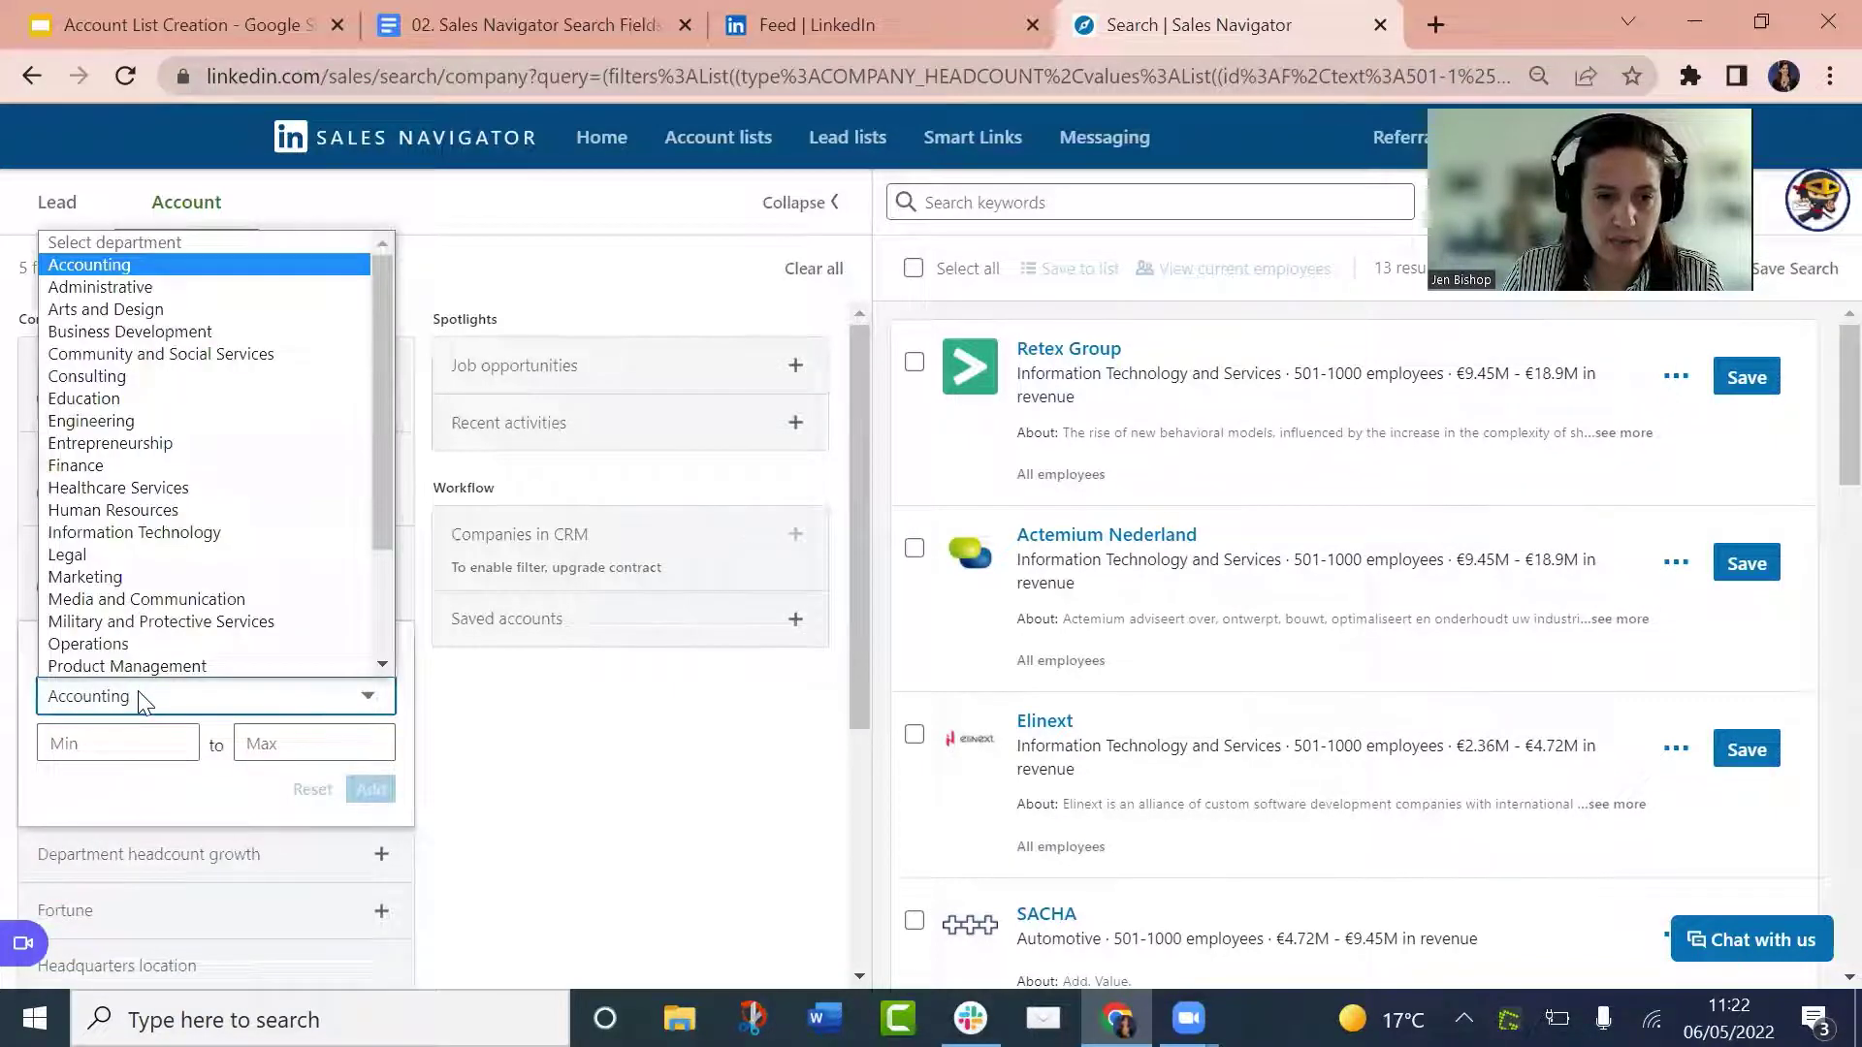
scroll(163, 530, "down", 3)
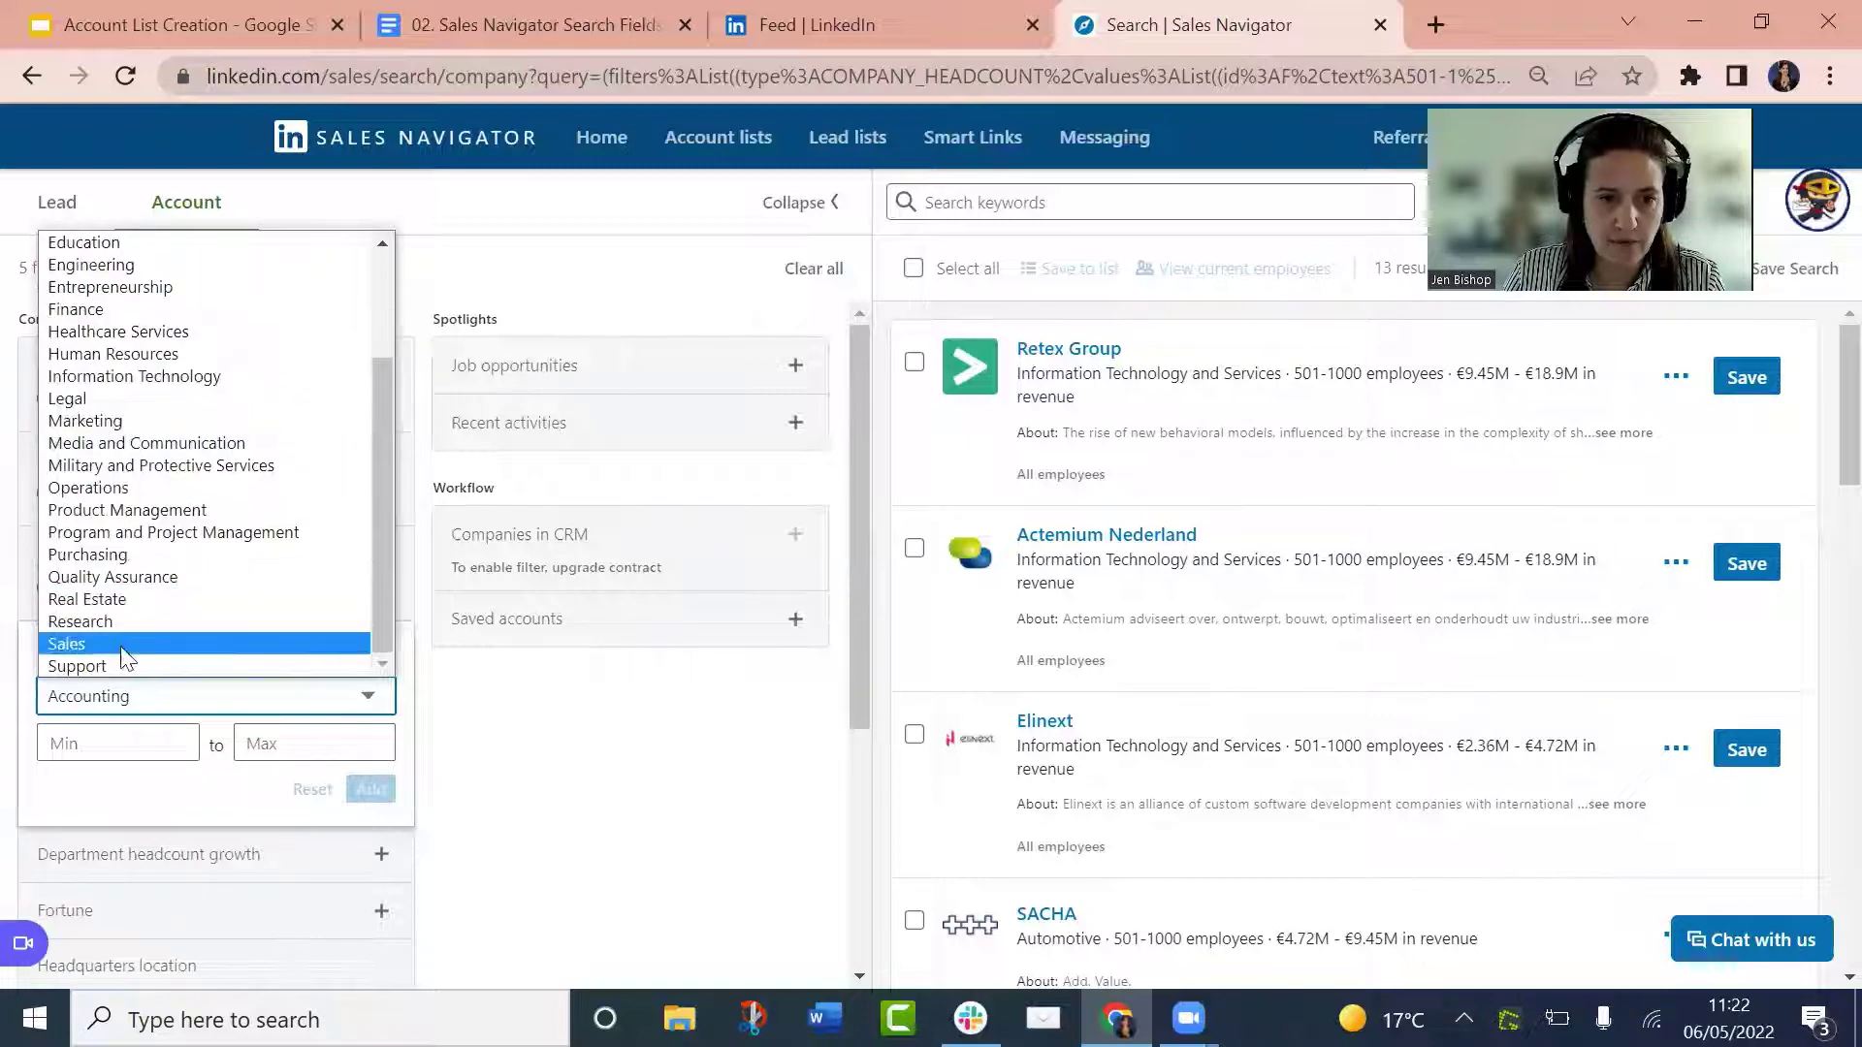
left_click(123, 646)
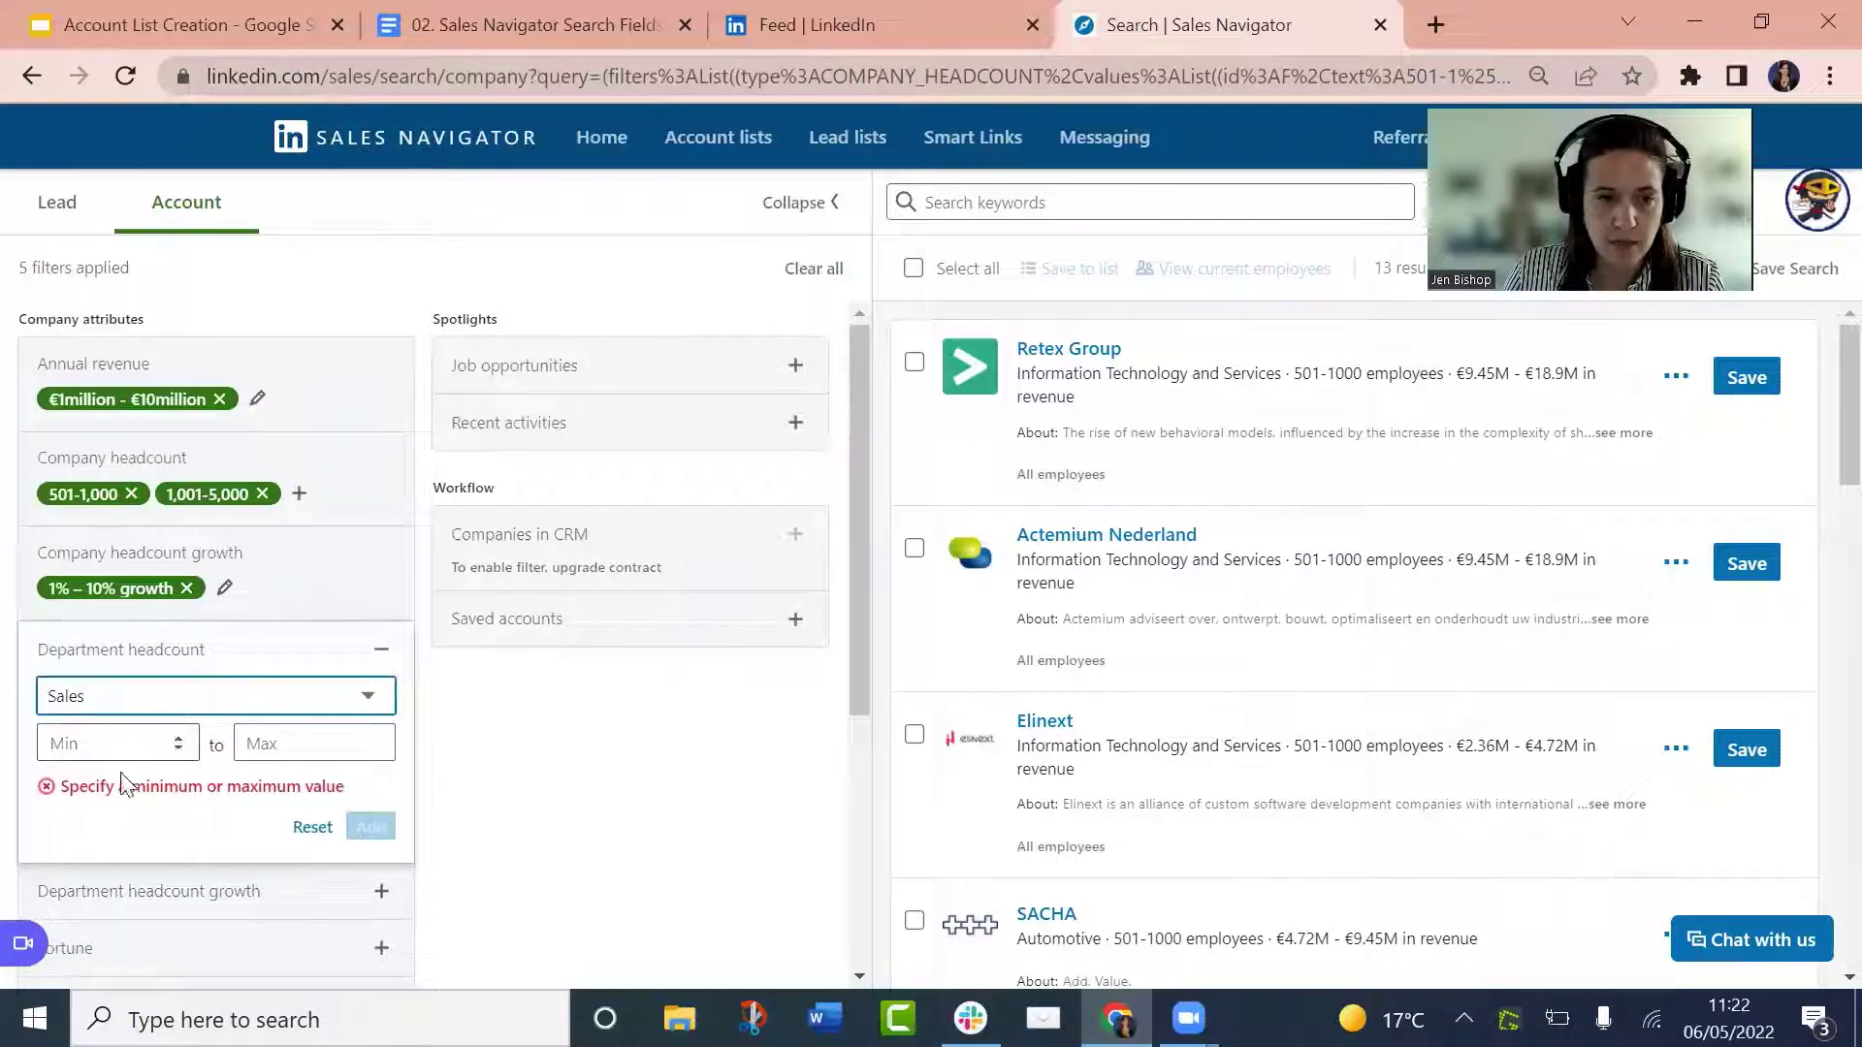
left_click(89, 745)
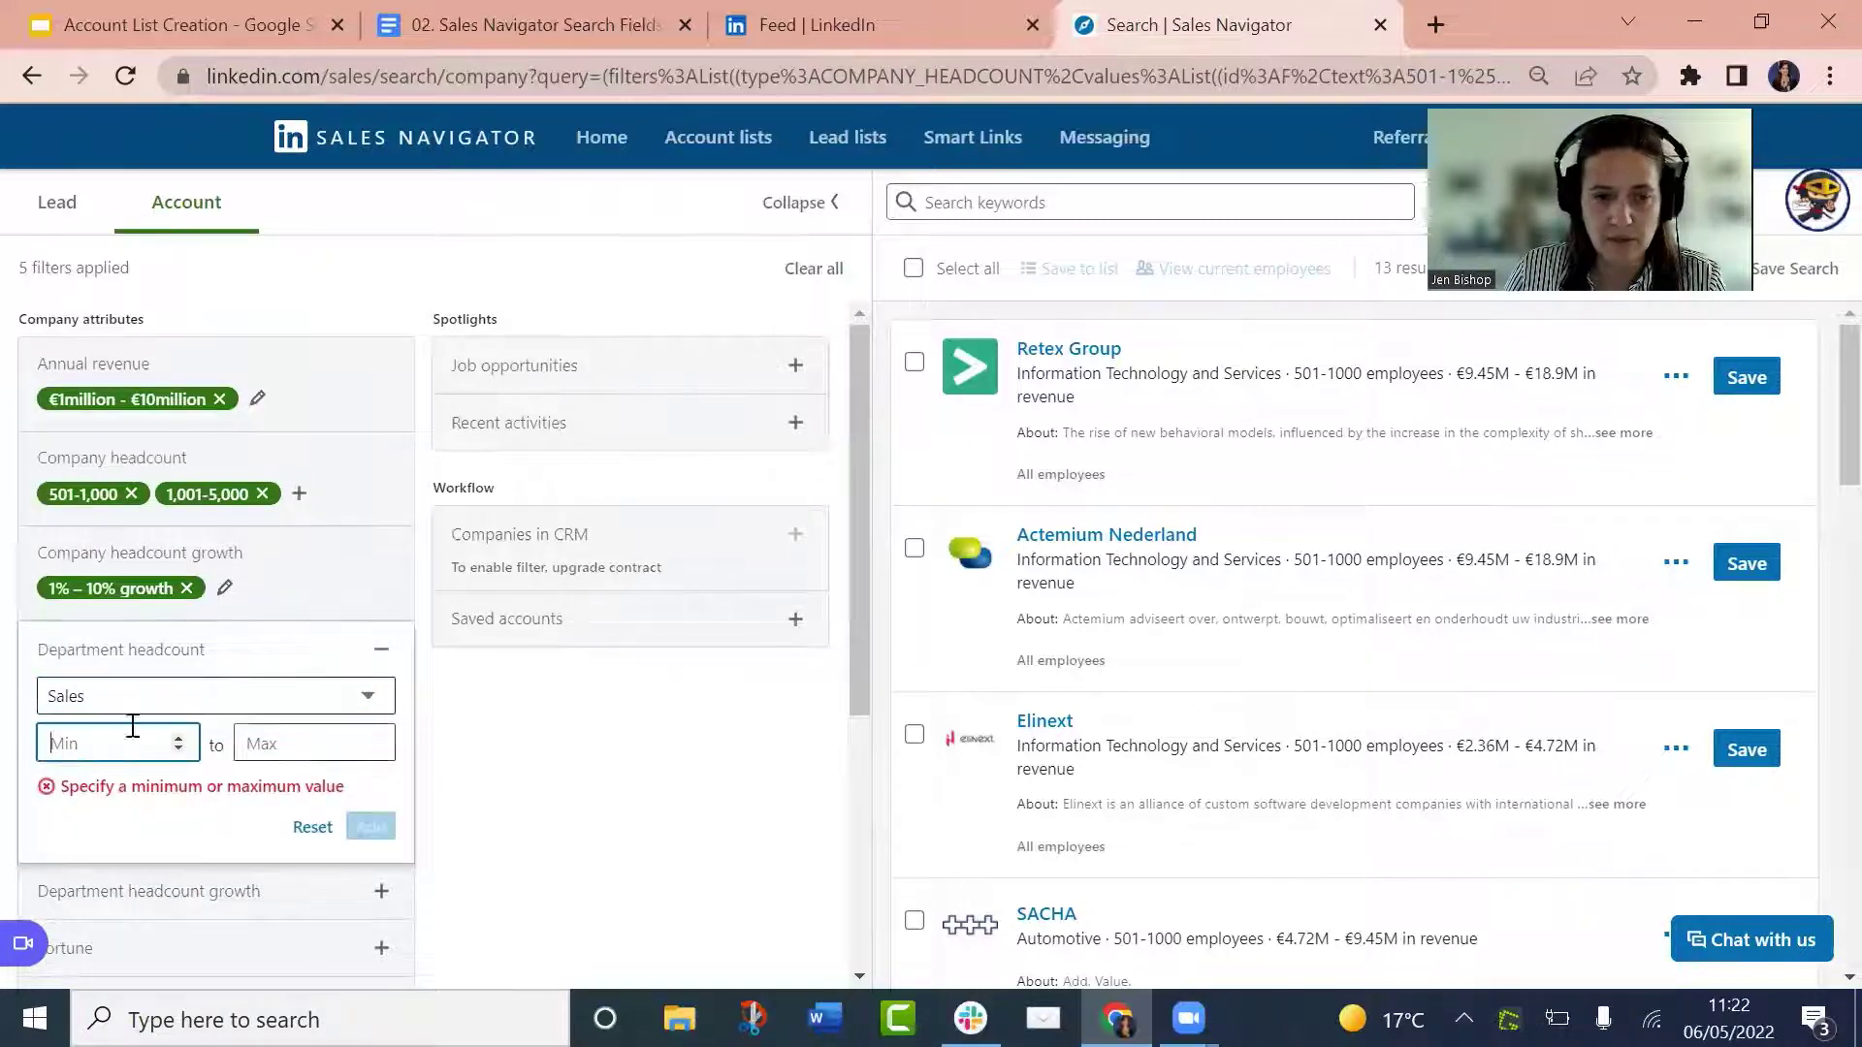
left_click(381, 650)
left_click(258, 722)
left_click(263, 759)
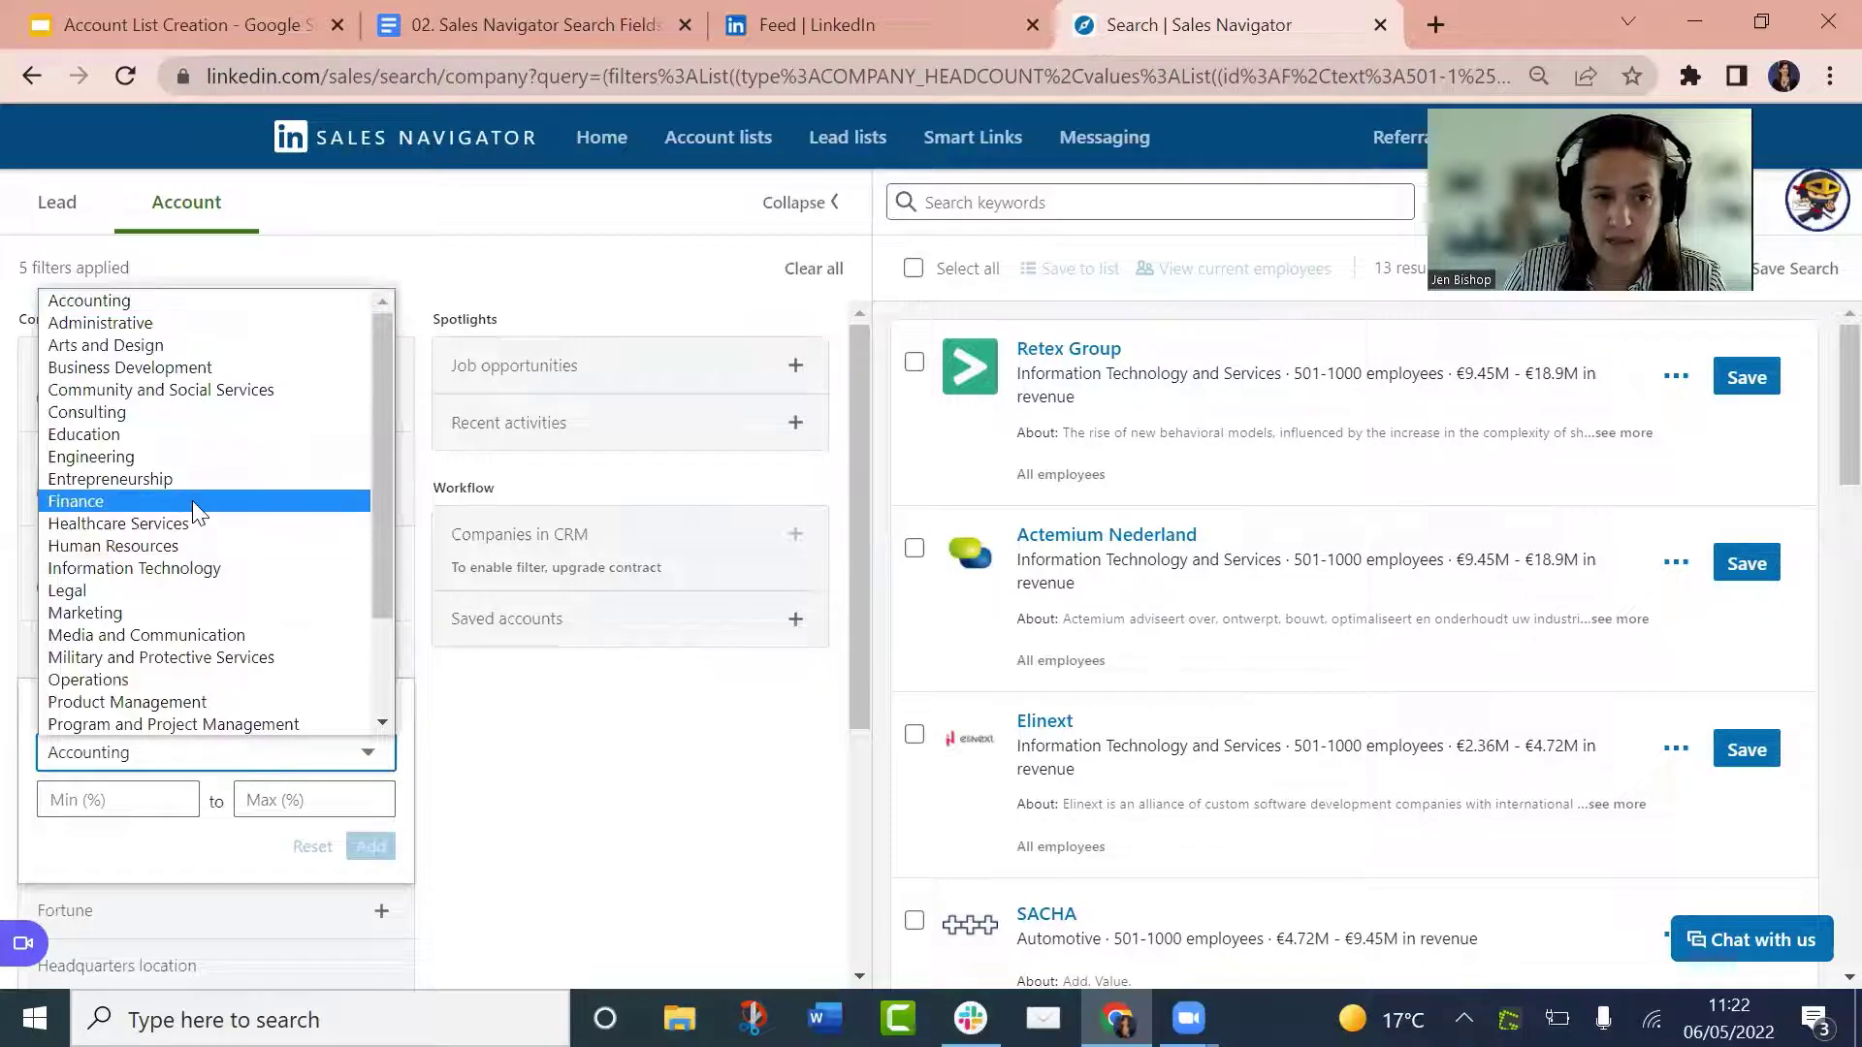
left_click(177, 568)
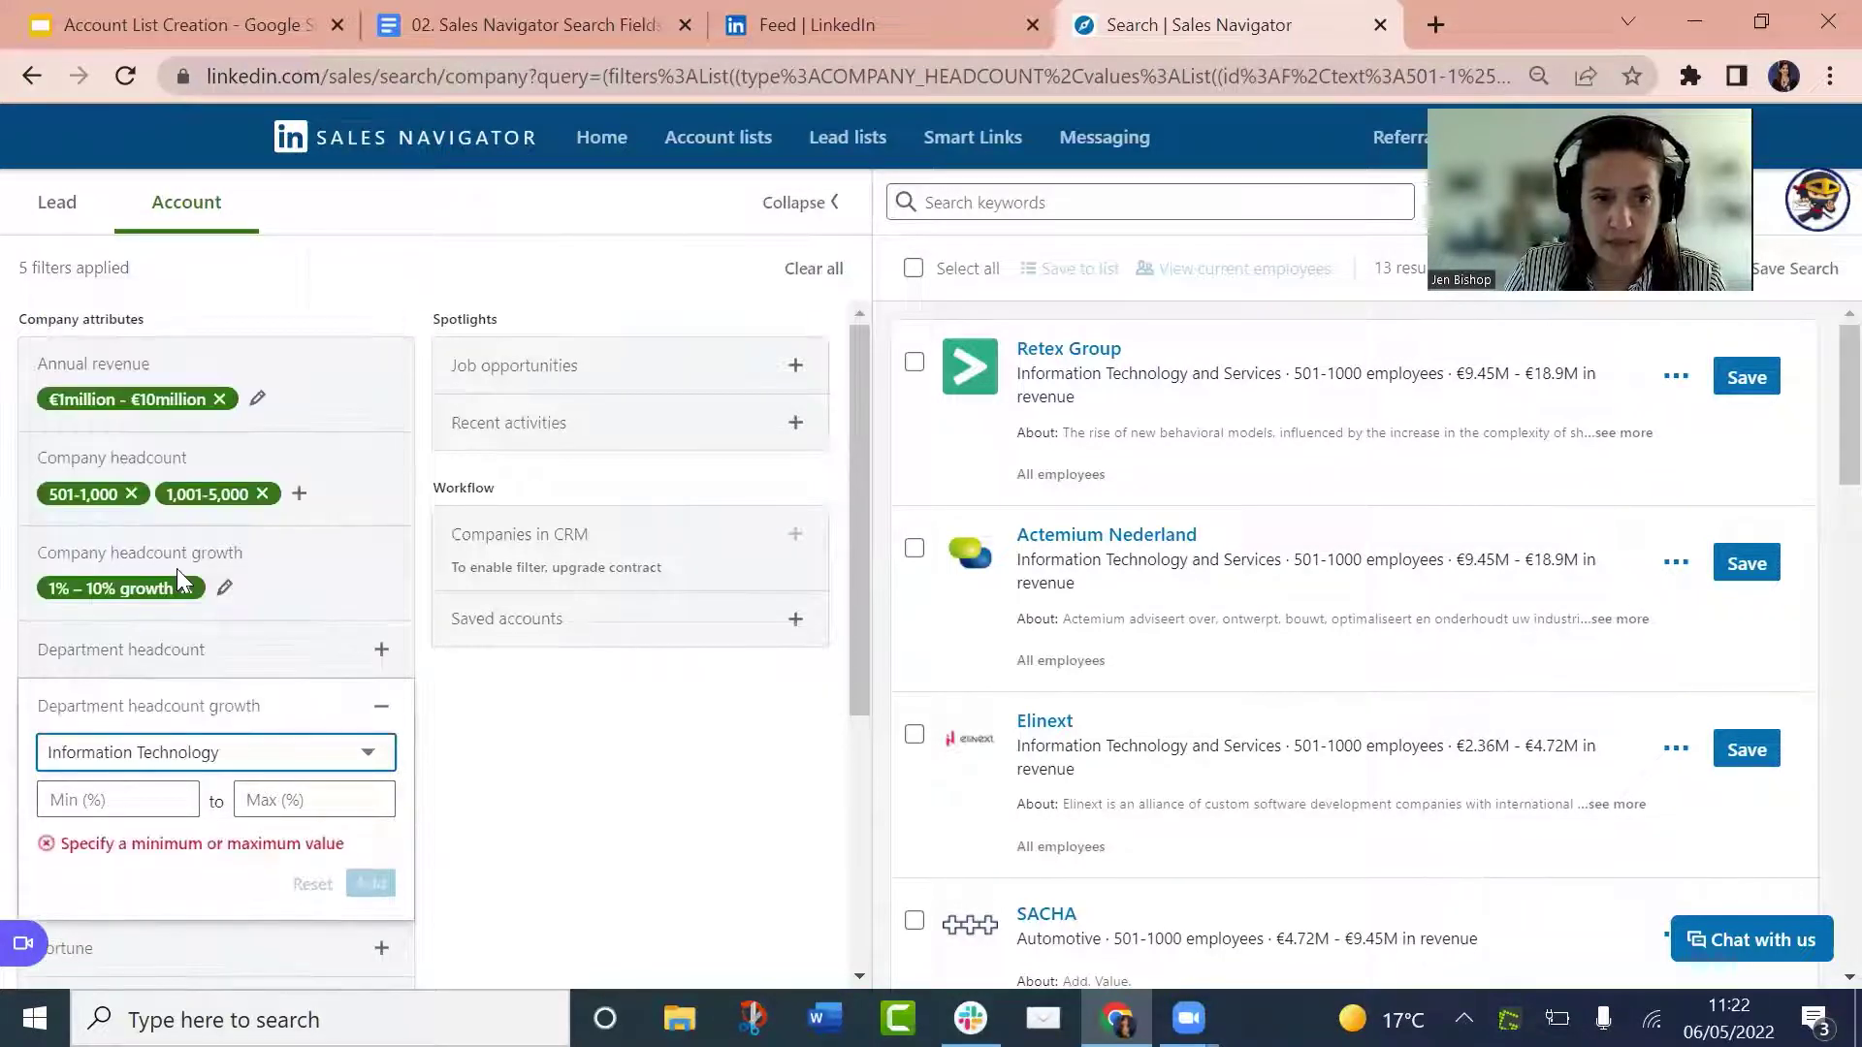
left_click(86, 800)
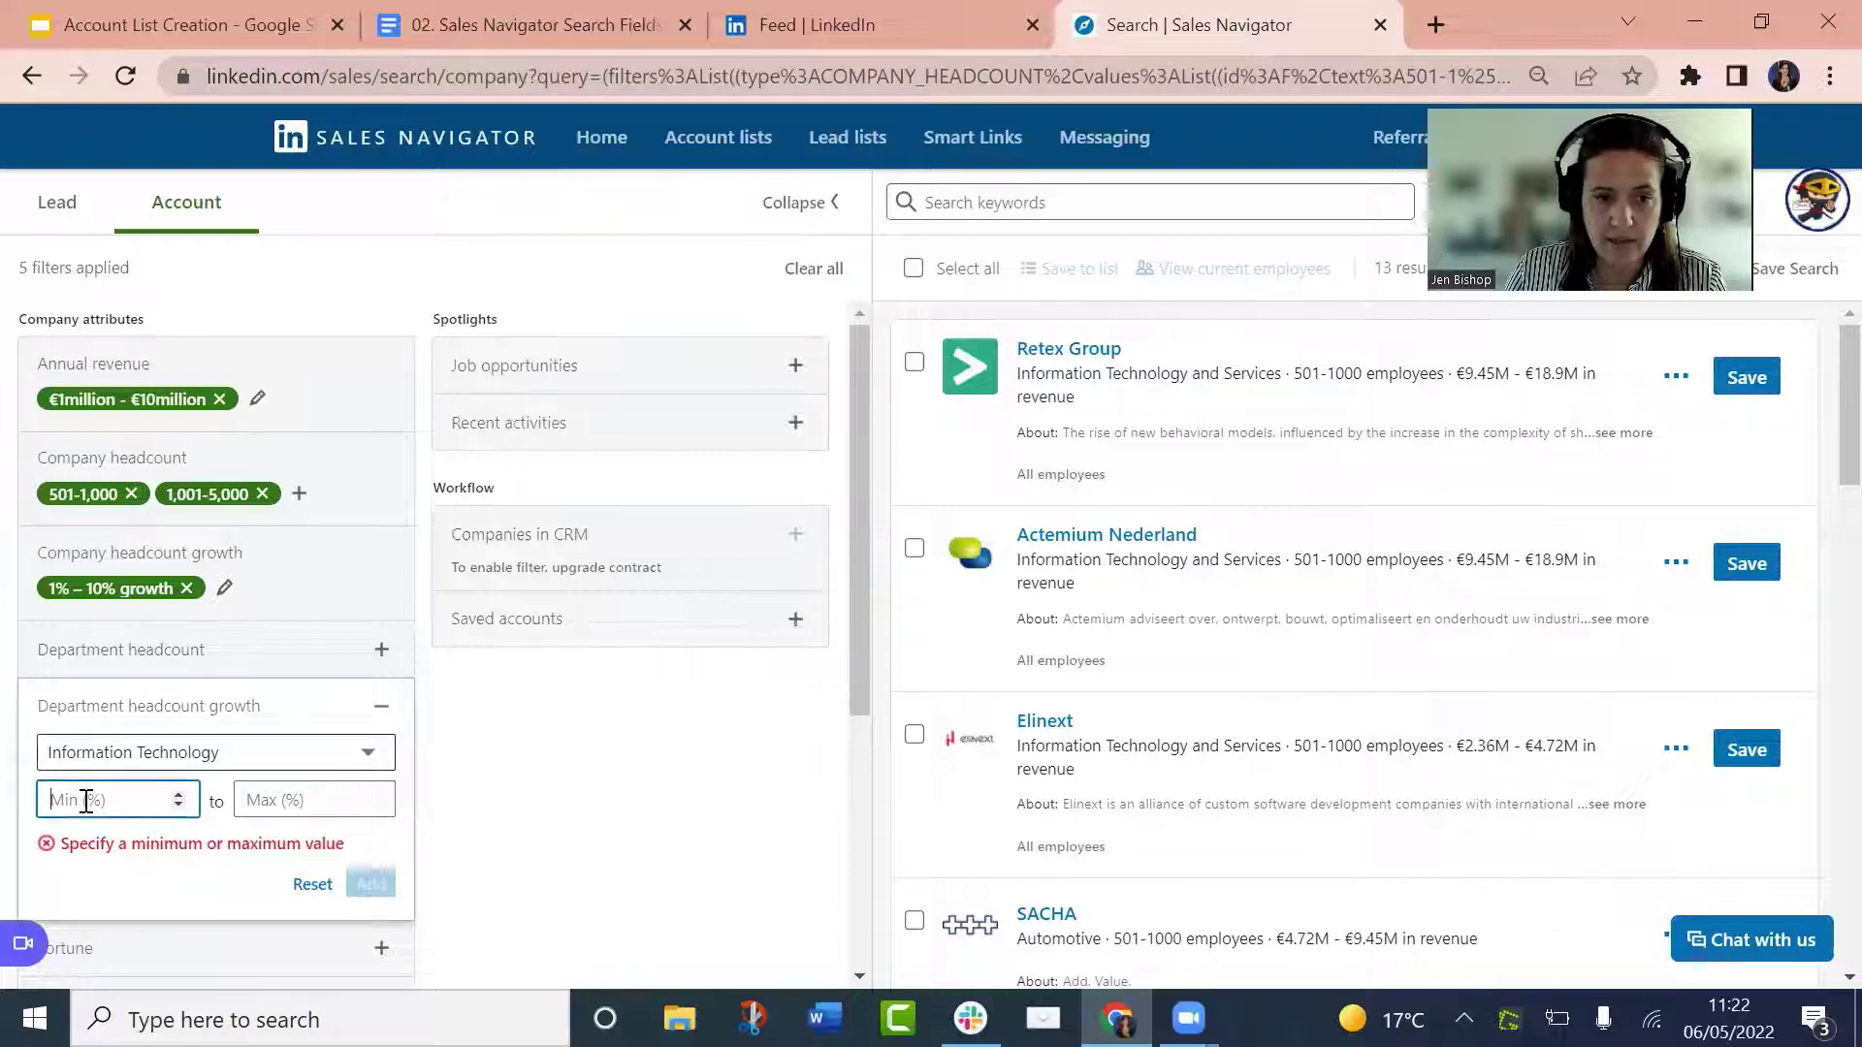
left_click(381, 709)
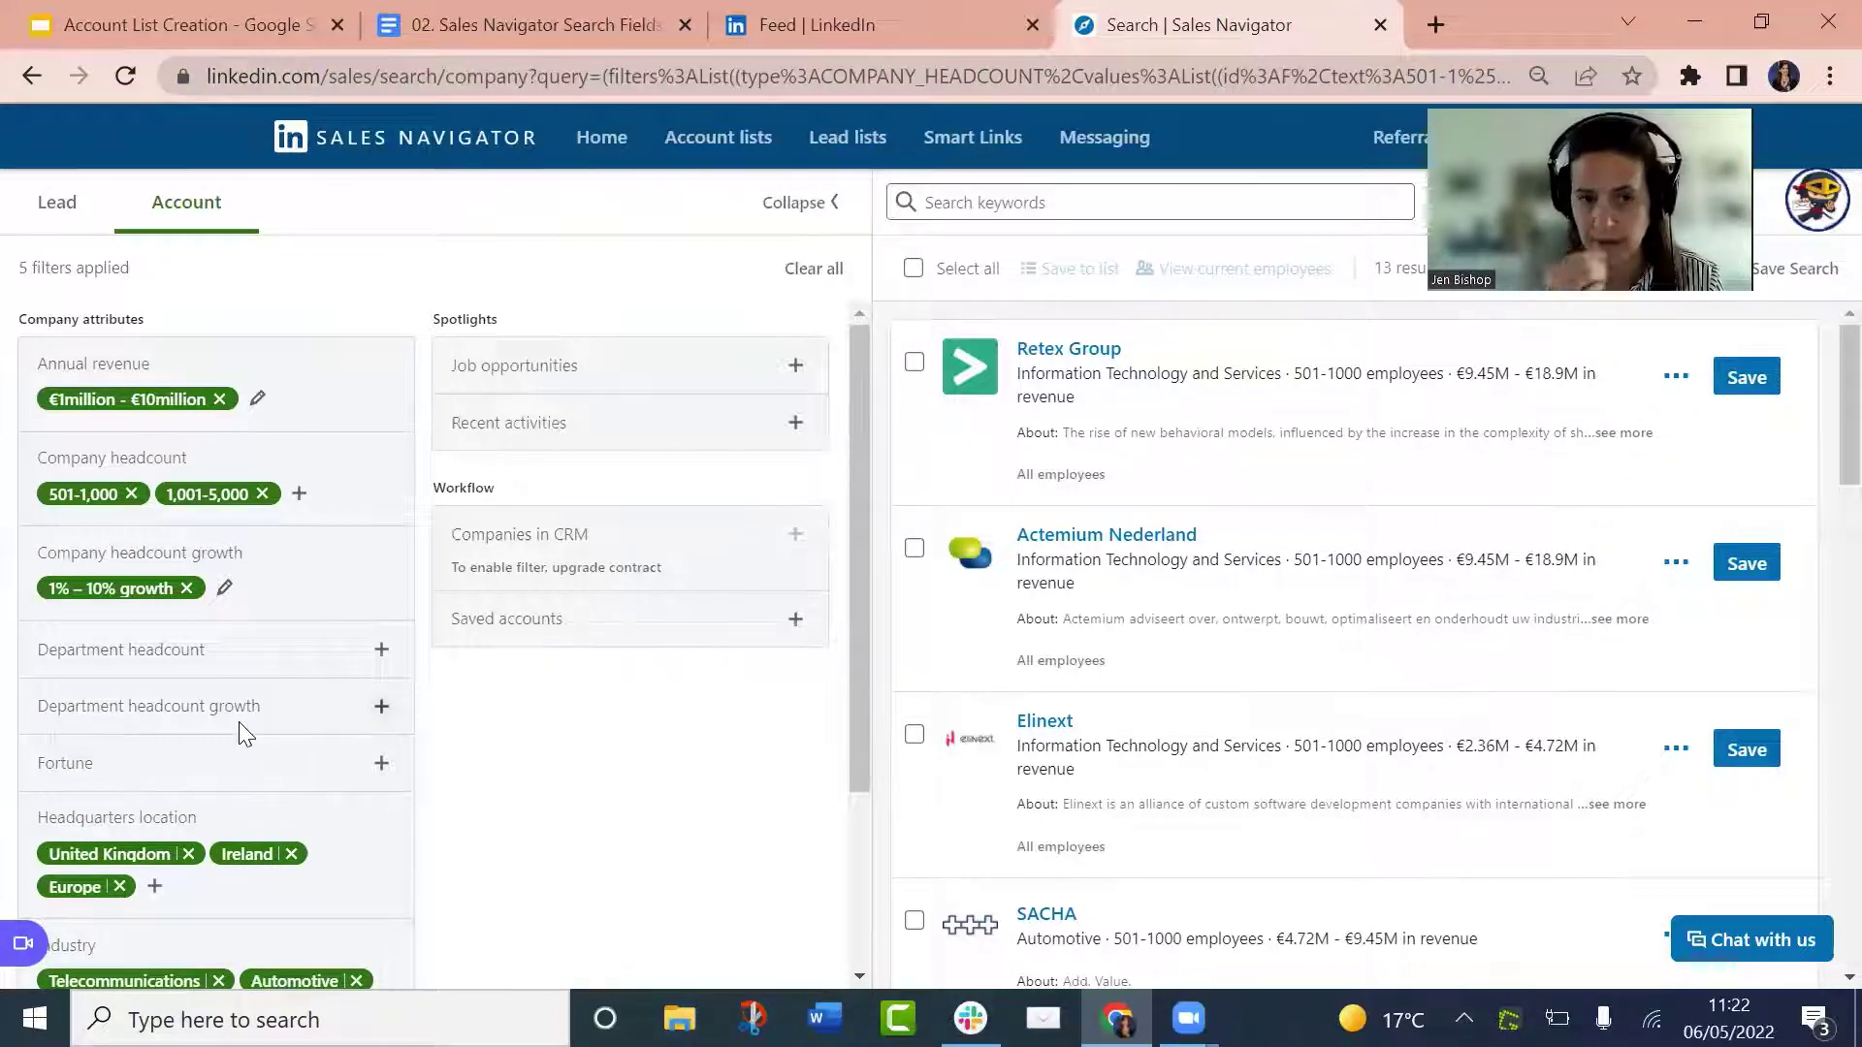
left_click(553, 374)
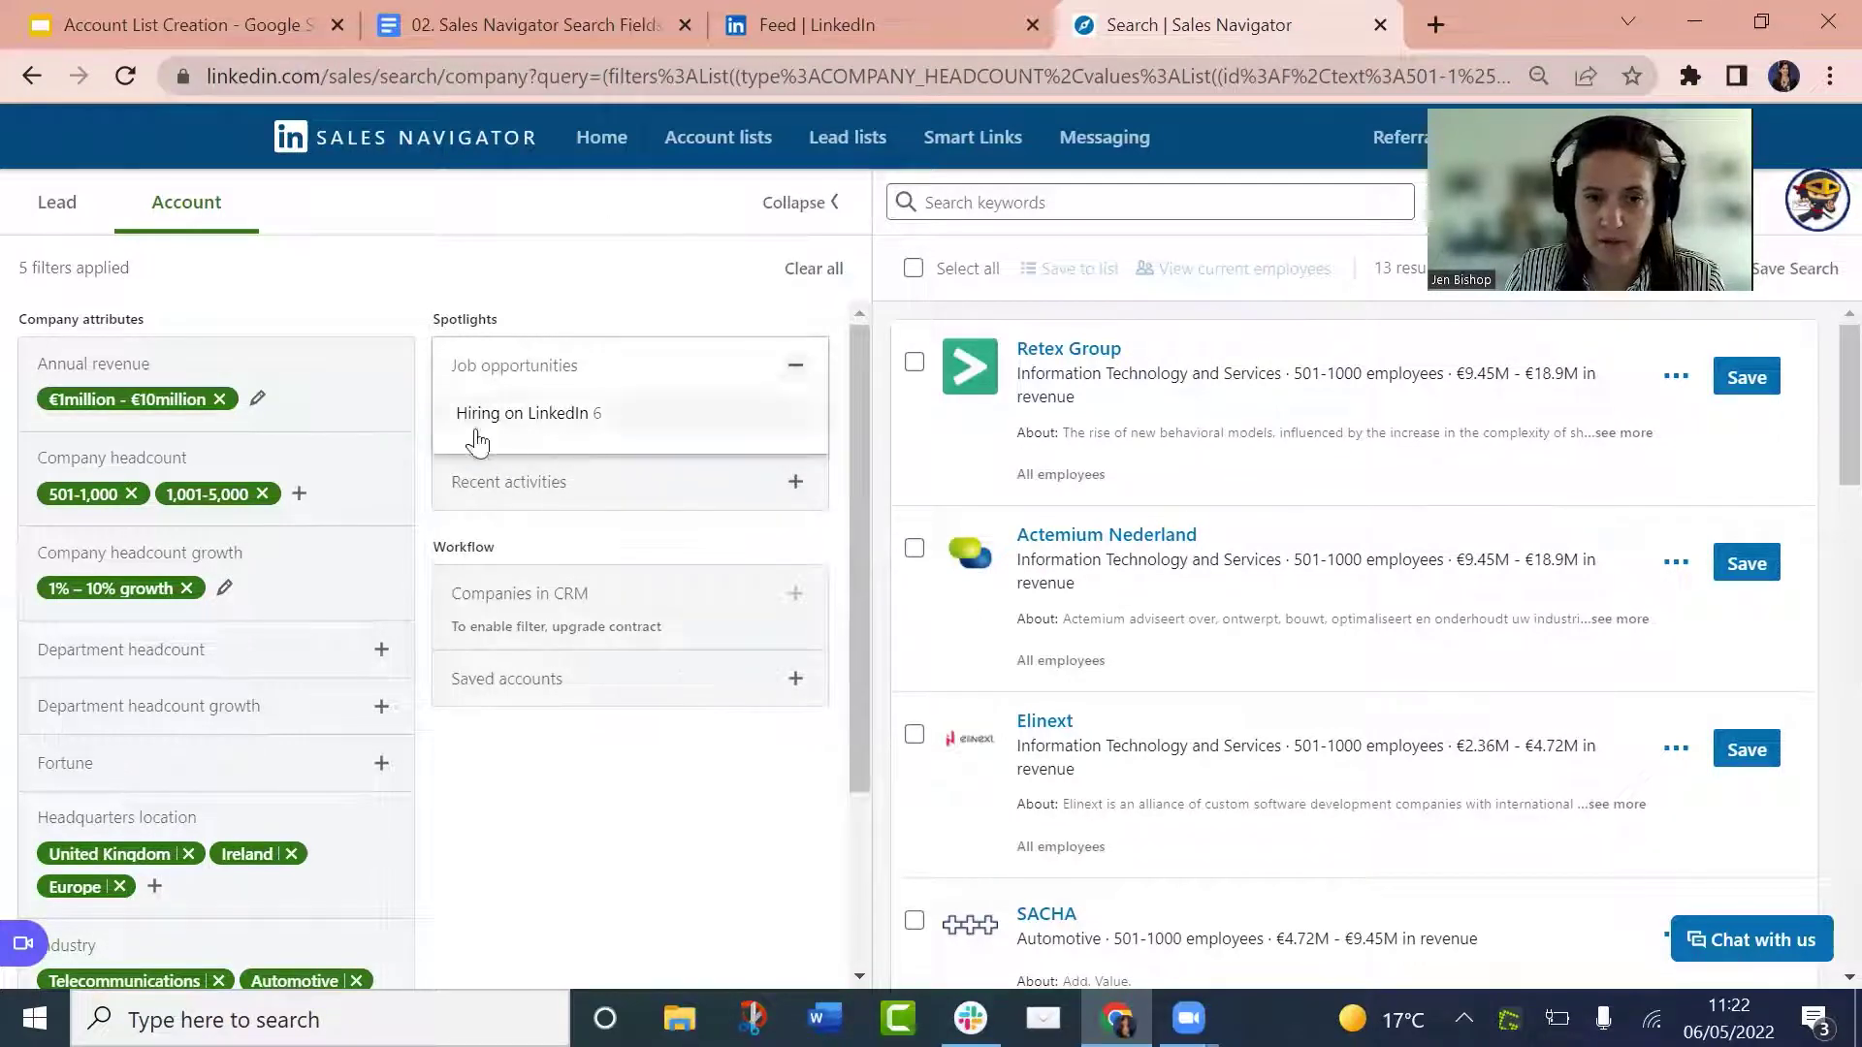
Close the Job opportunities and Recent activities spotlights and look over the account results
left_click(795, 365)
left_click(532, 427)
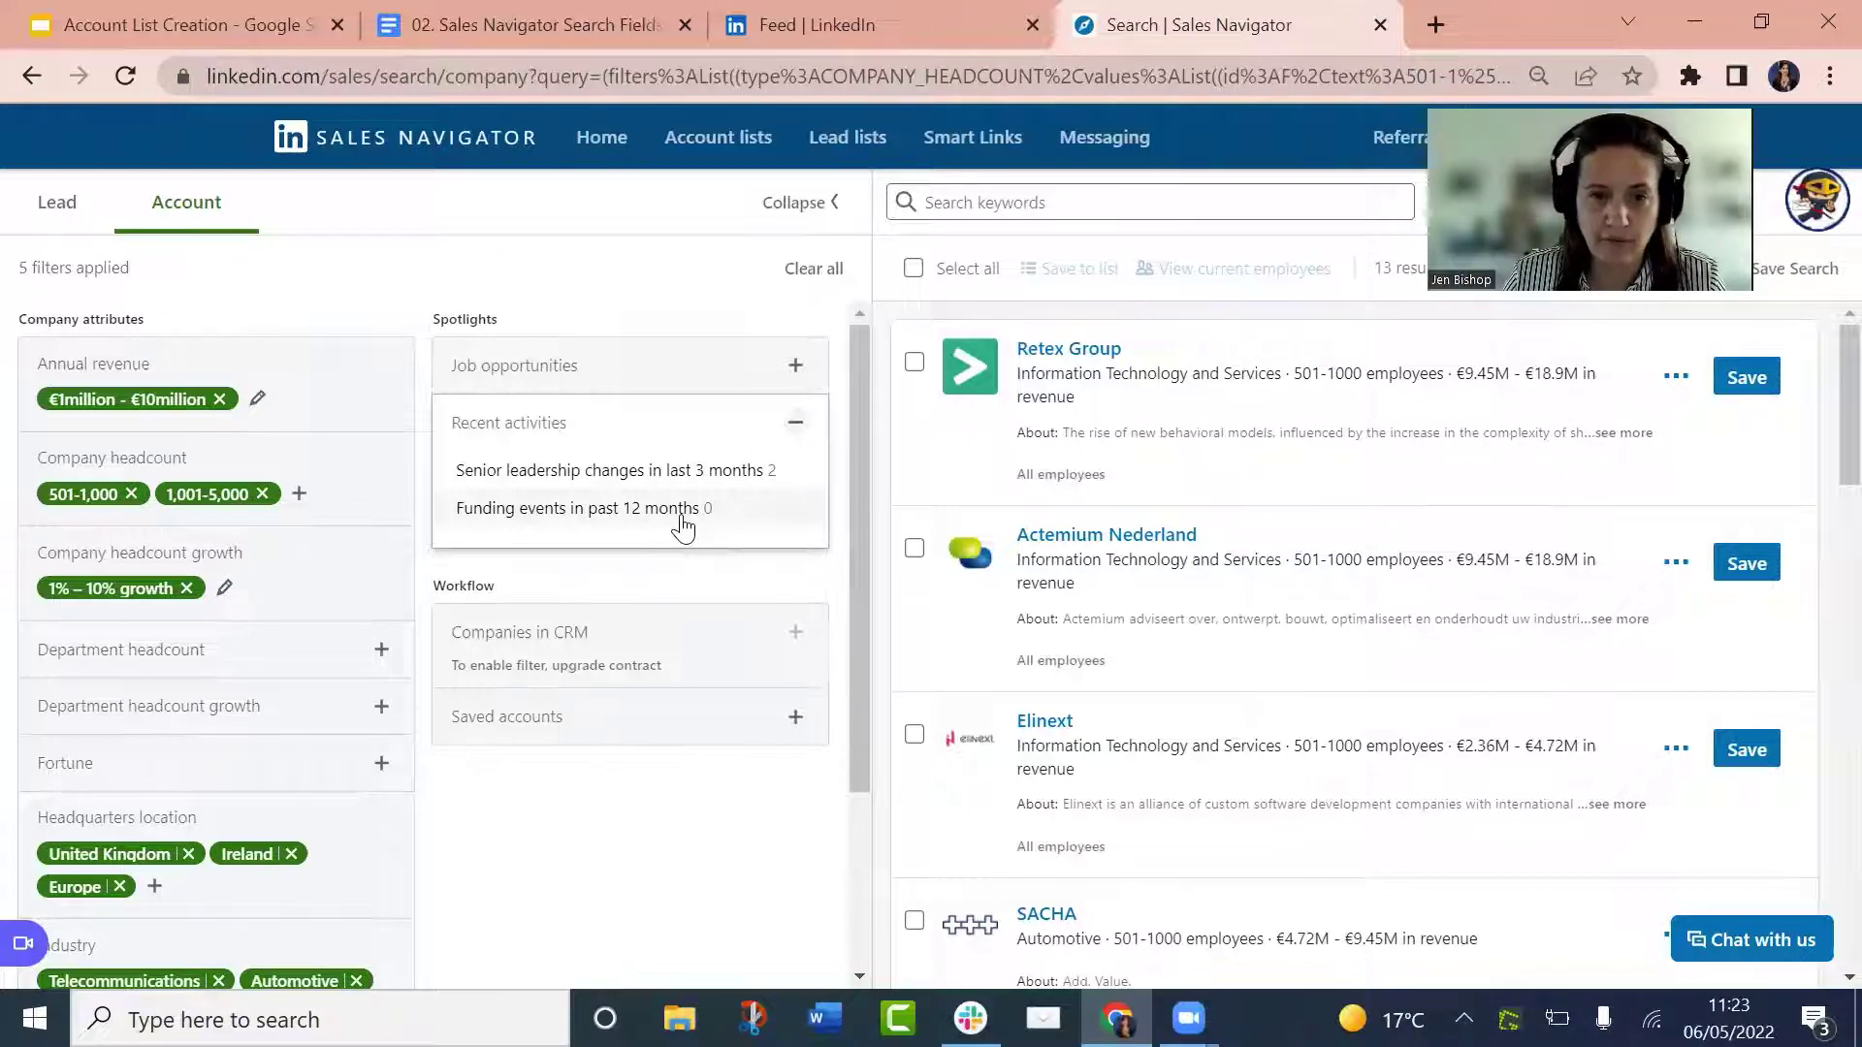
left_click(794, 427)
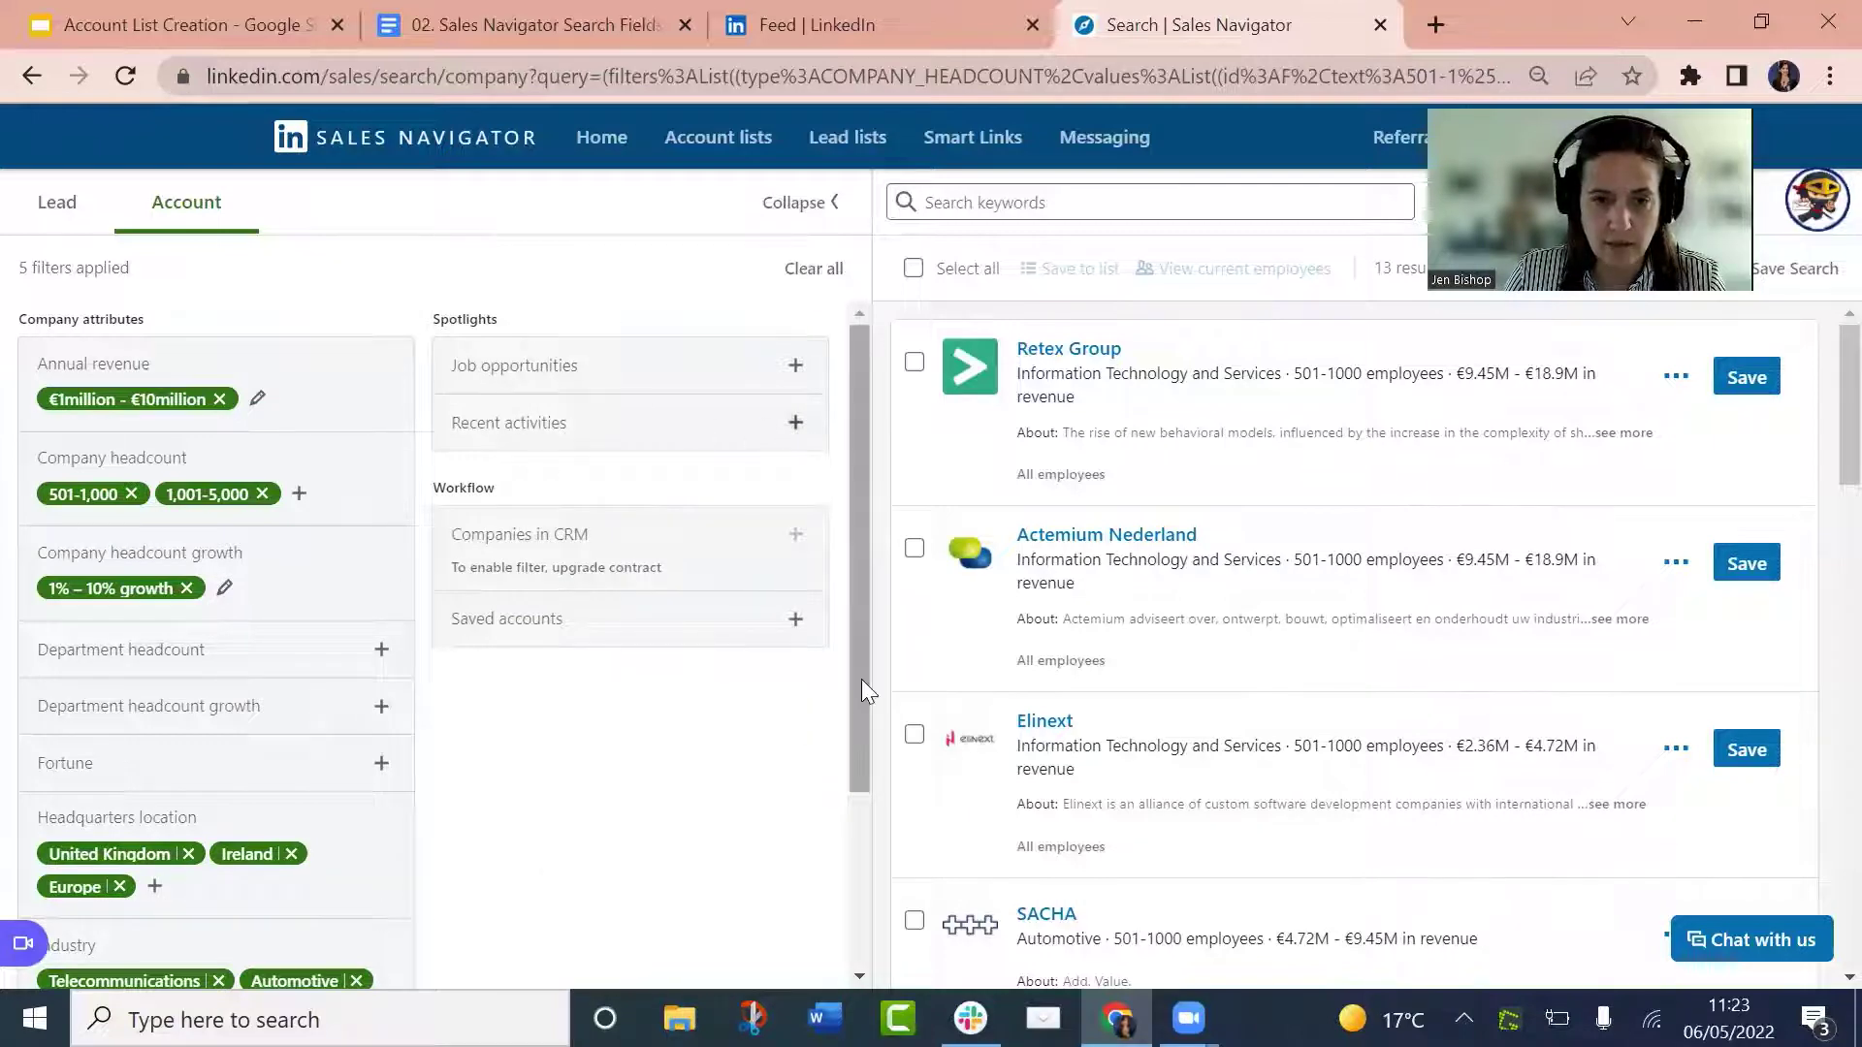
left_click_drag(861, 679, 843, 464)
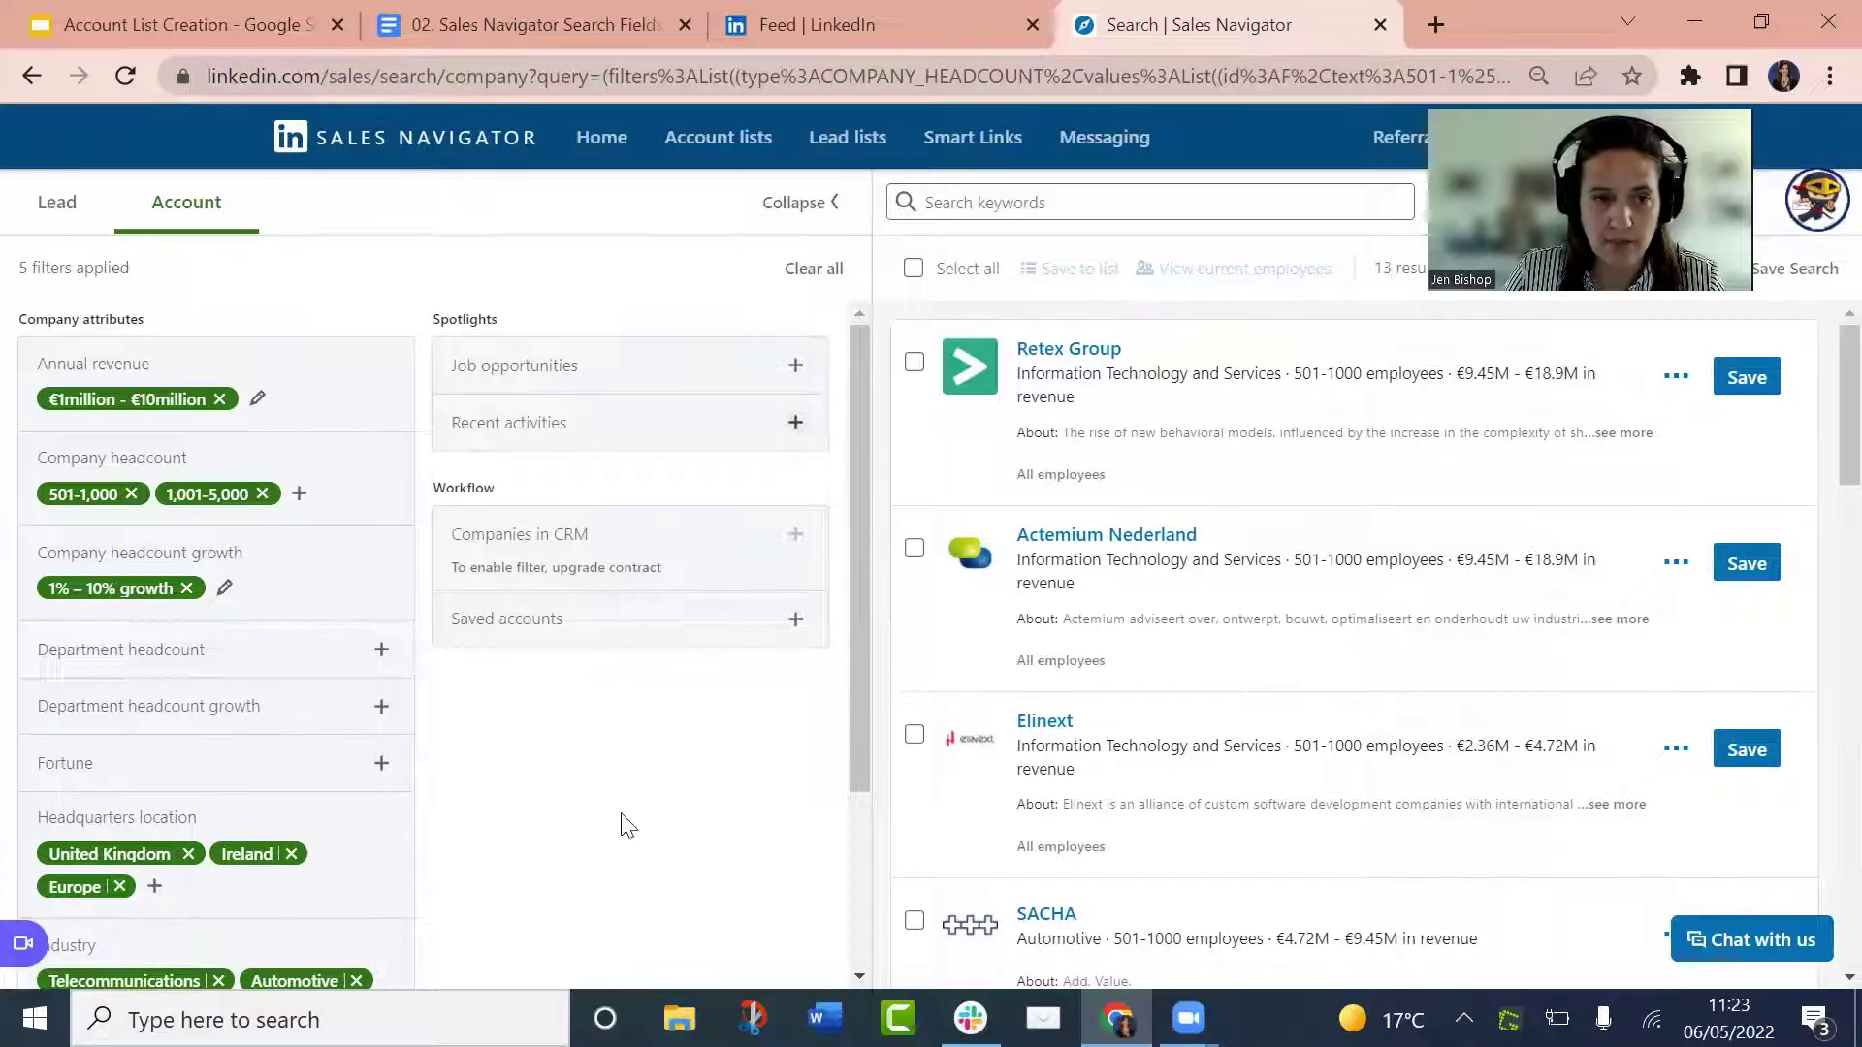
scroll(629, 825, "down", 4)
scroll(629, 825, "up", 4)
scroll(621, 824, "down", 3)
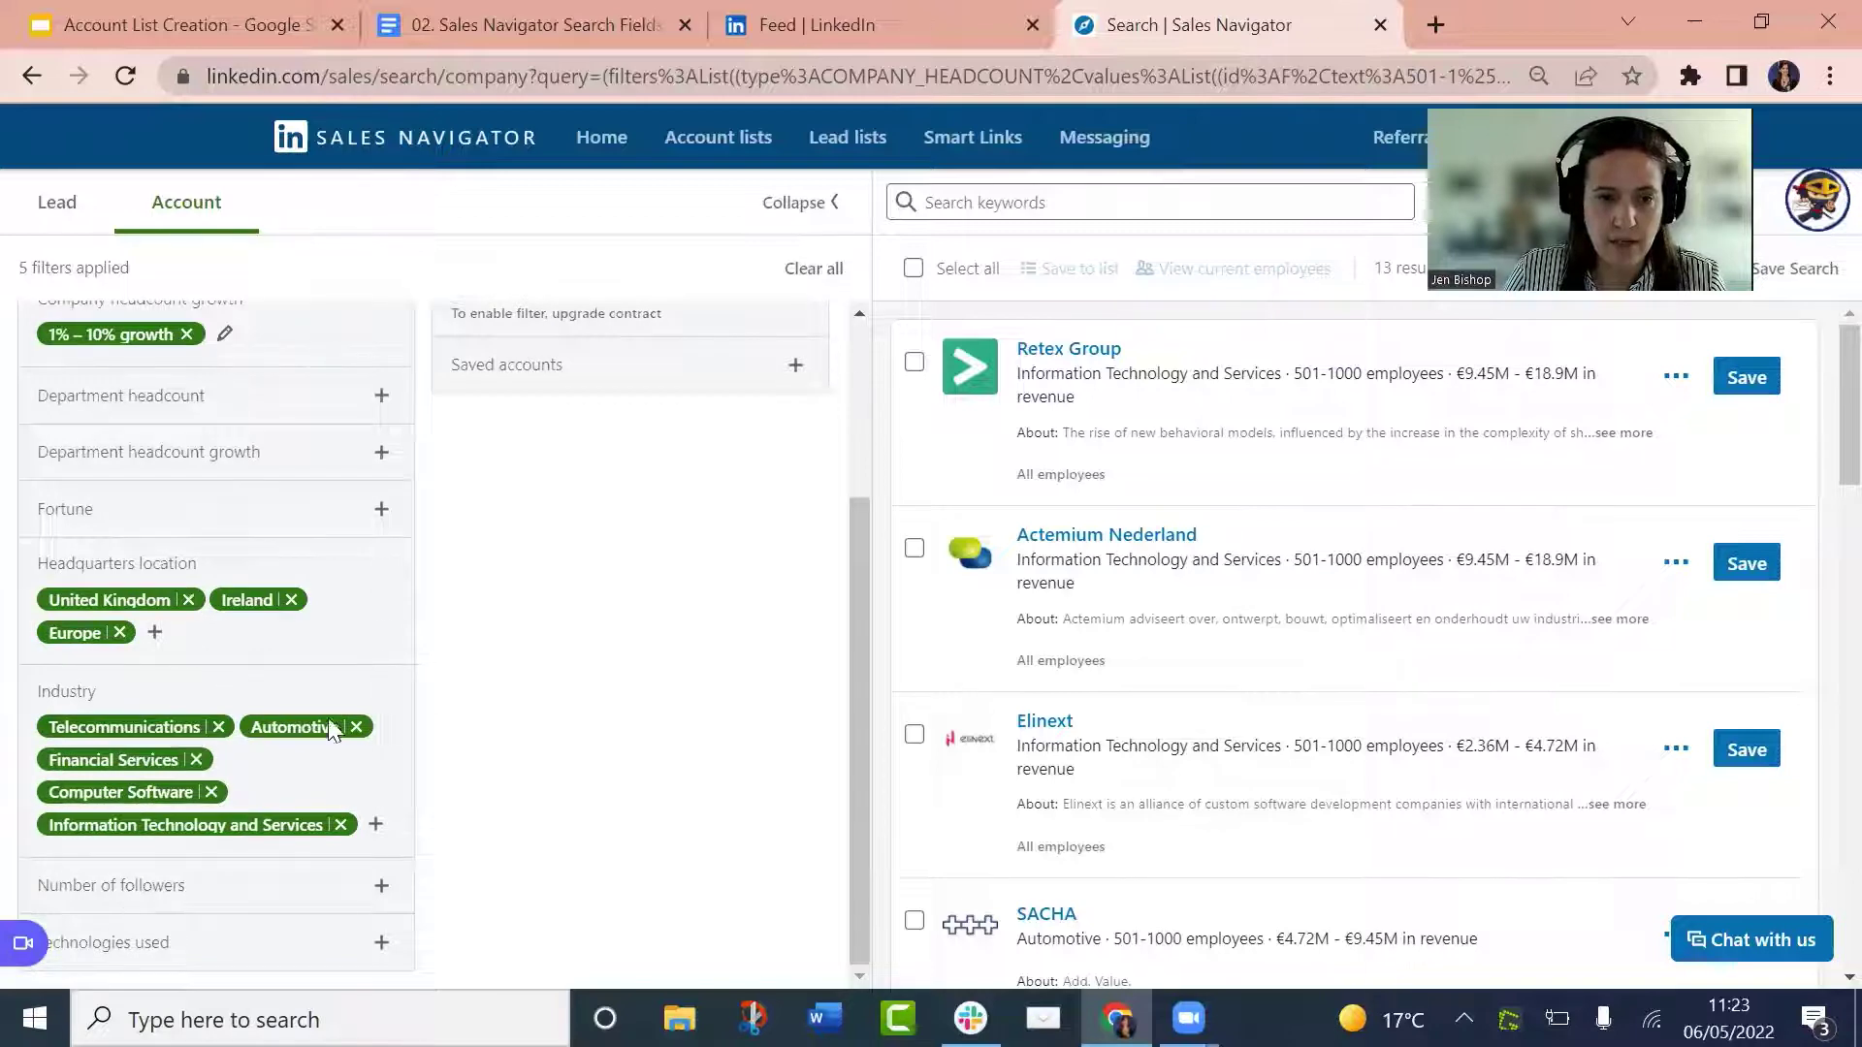
scroll(504, 766, "up", 3)
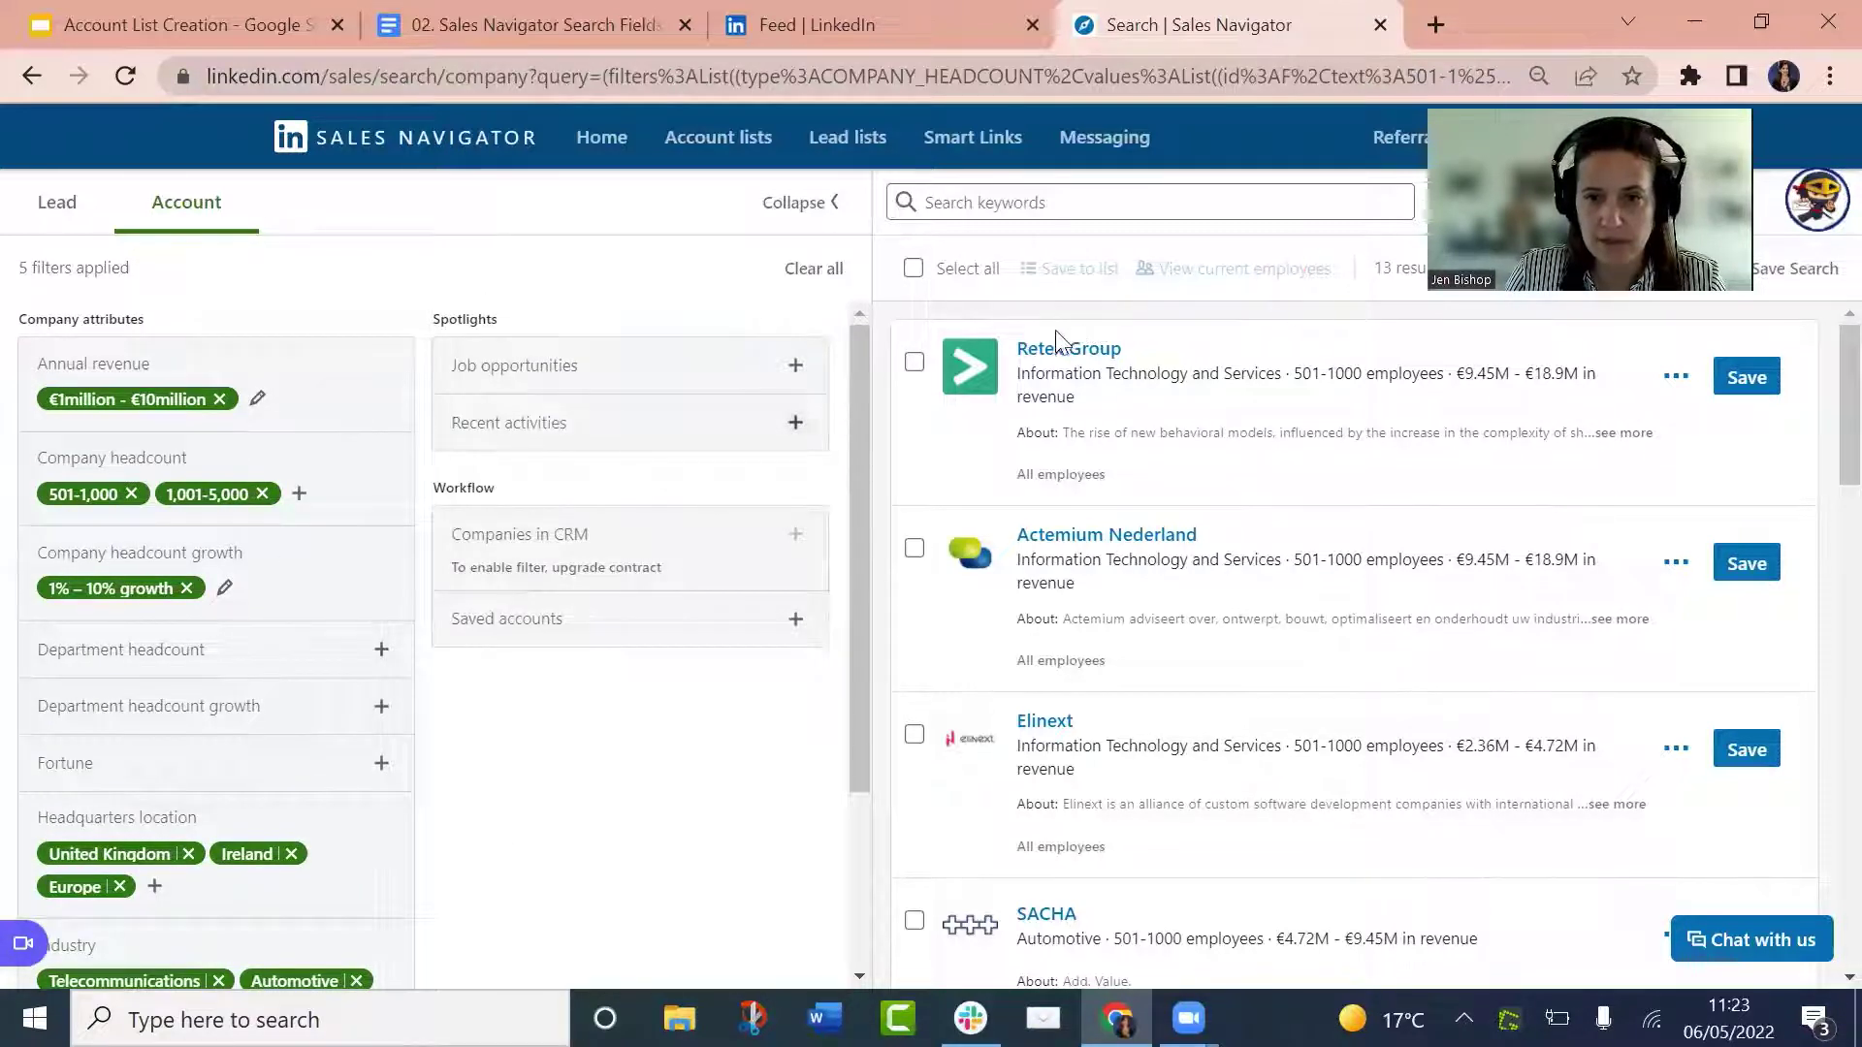
Save the account search, naming it 'Agile Coaching UK and Europe'
left_click(1794, 269)
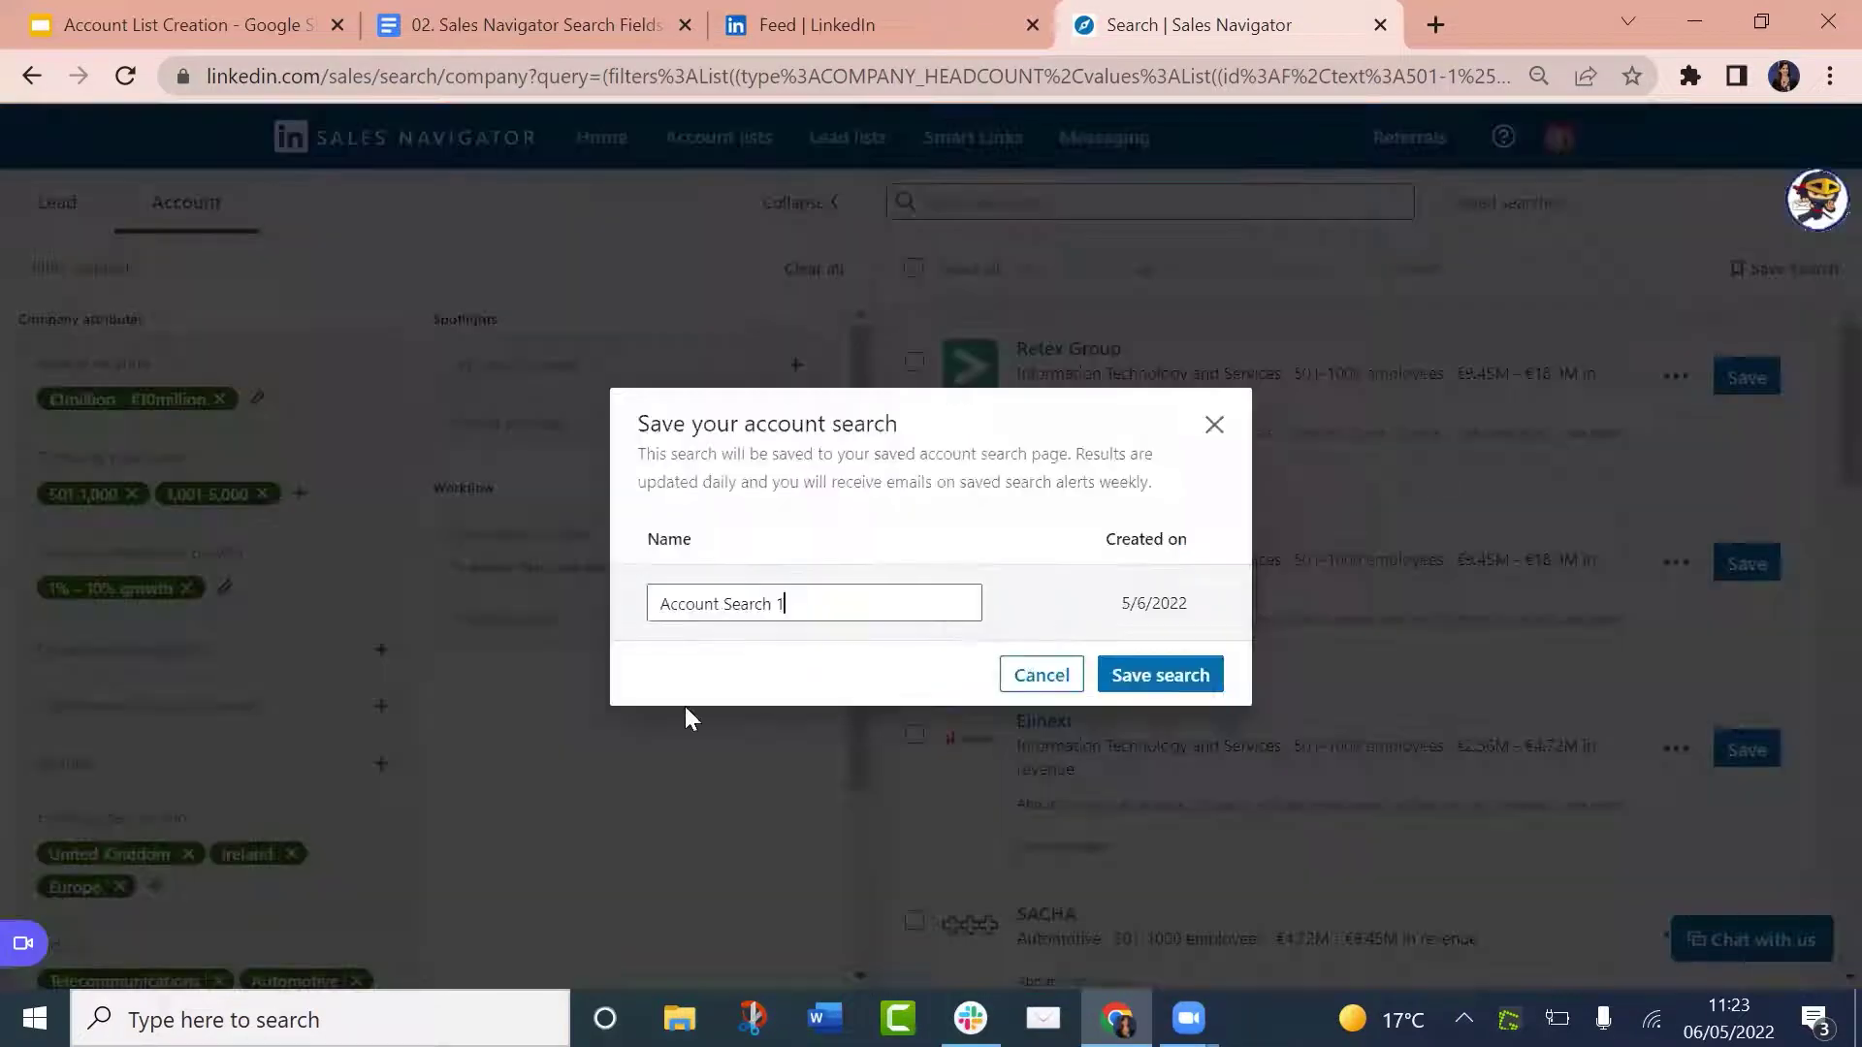
key("ctrl+a")
type("Agile Coac")
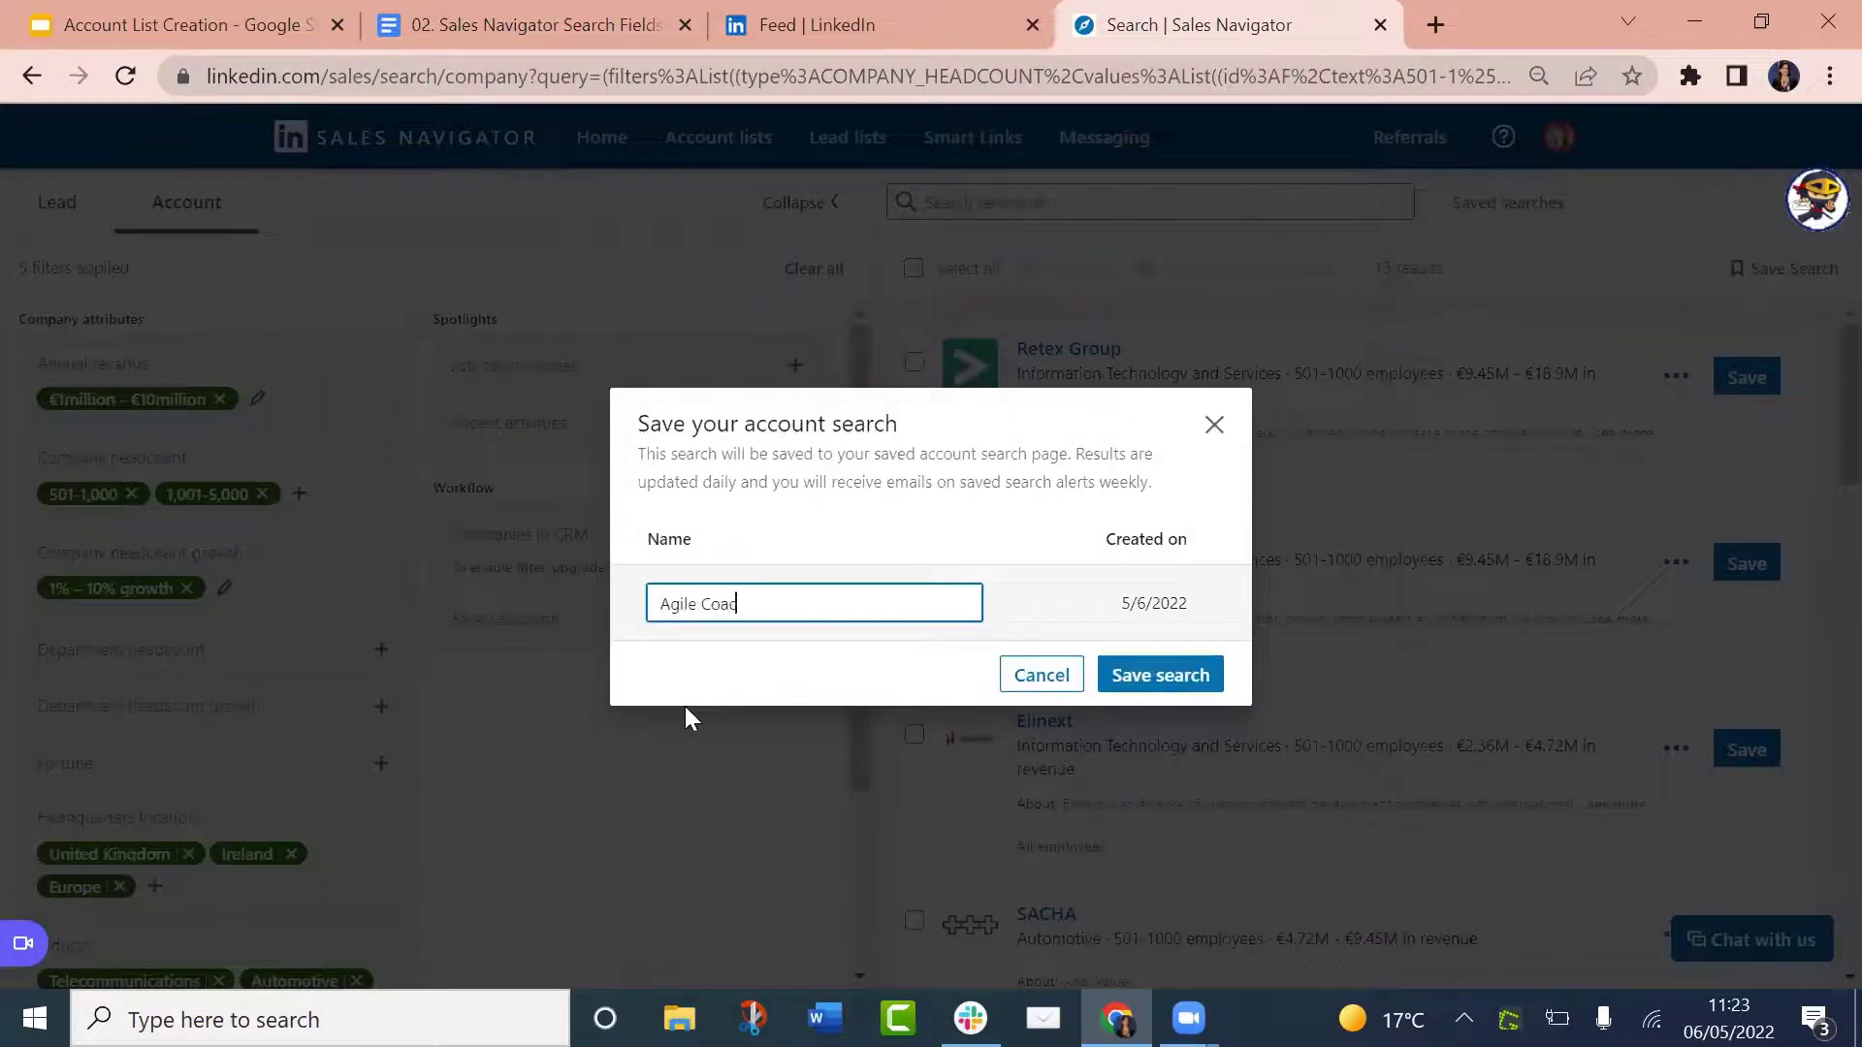
type("hing UK and Europe")
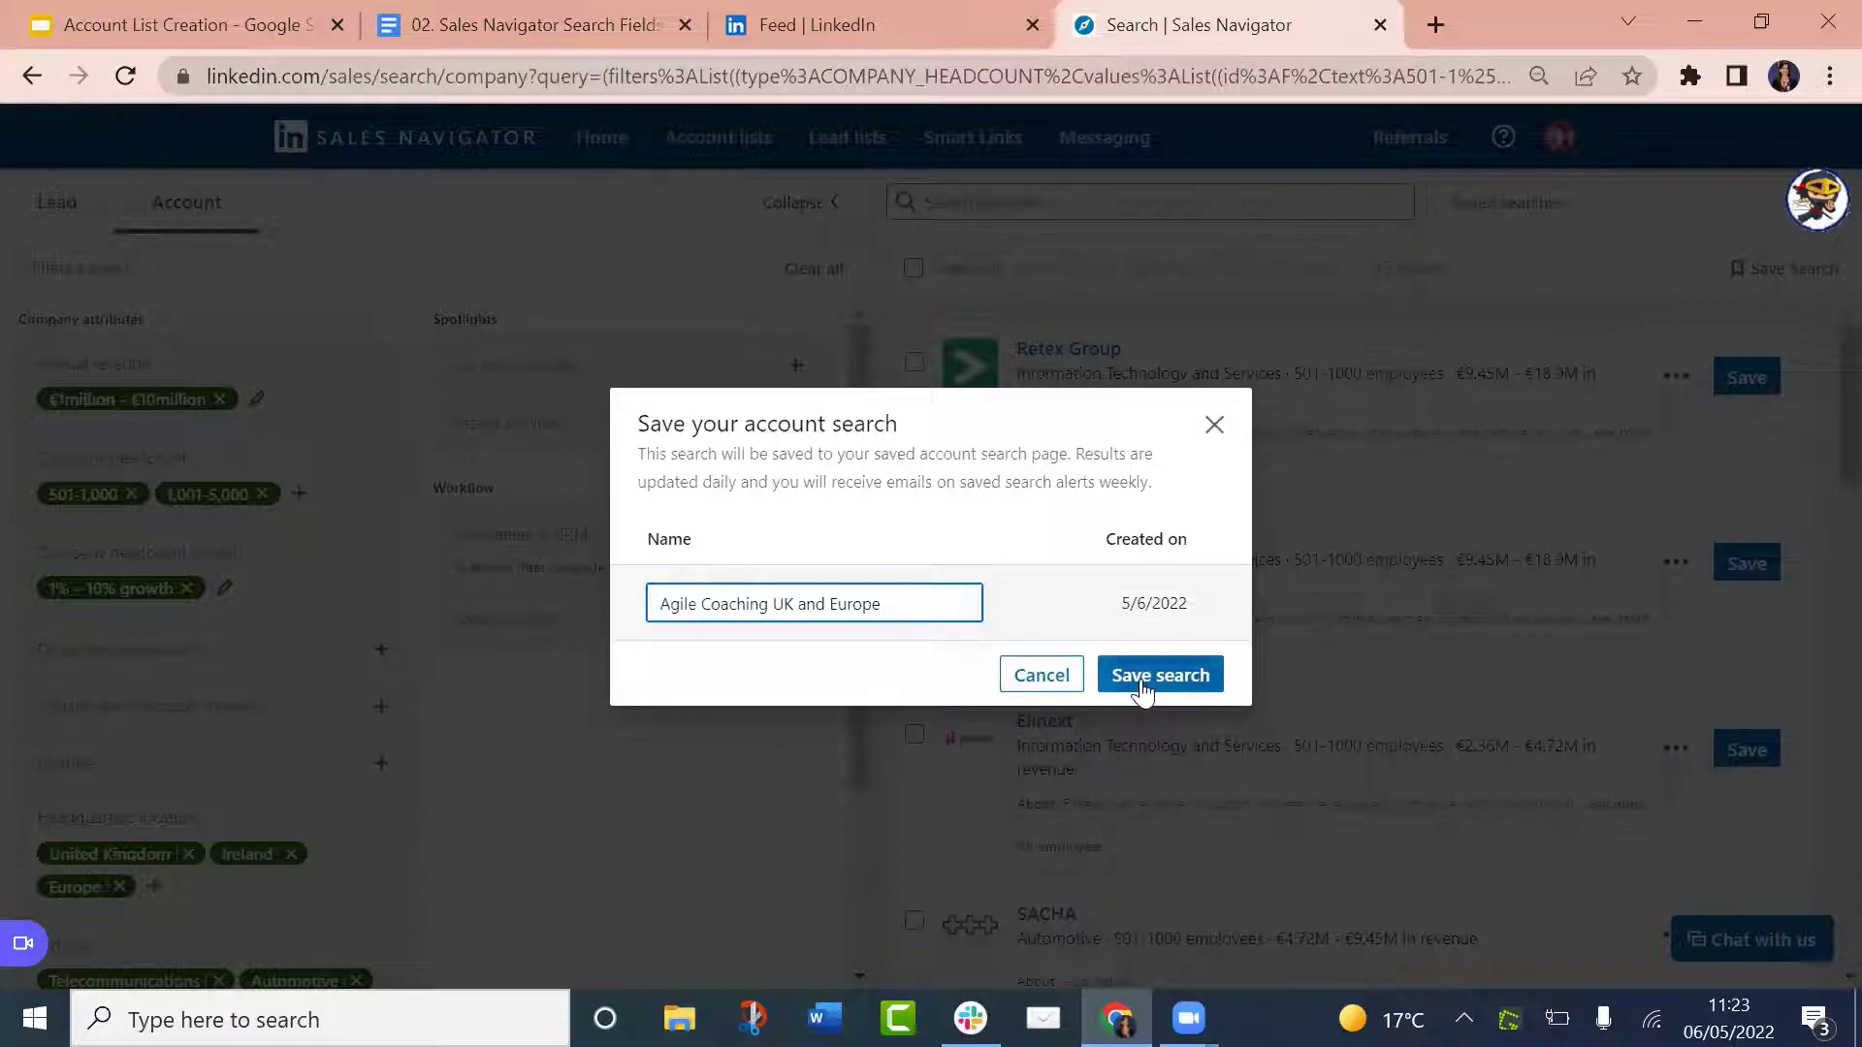
left_click(1140, 678)
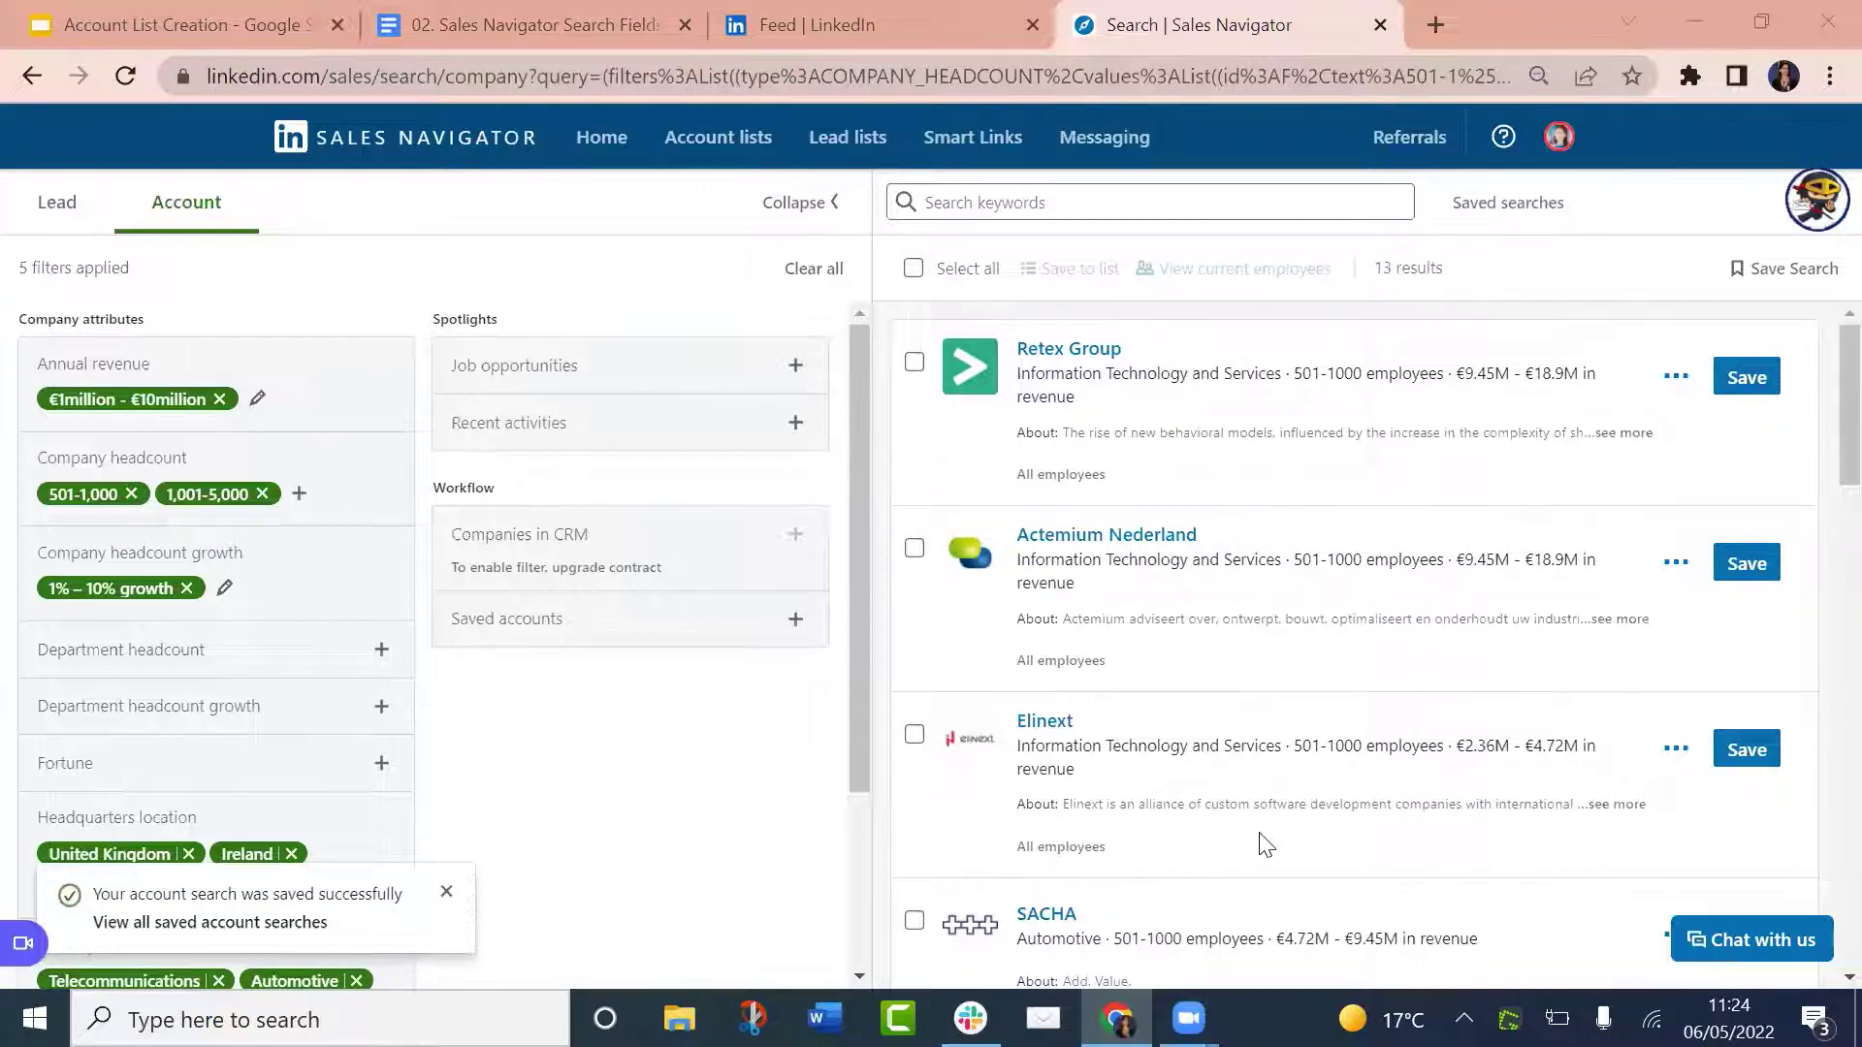
scroll(1172, 730, "down", 5)
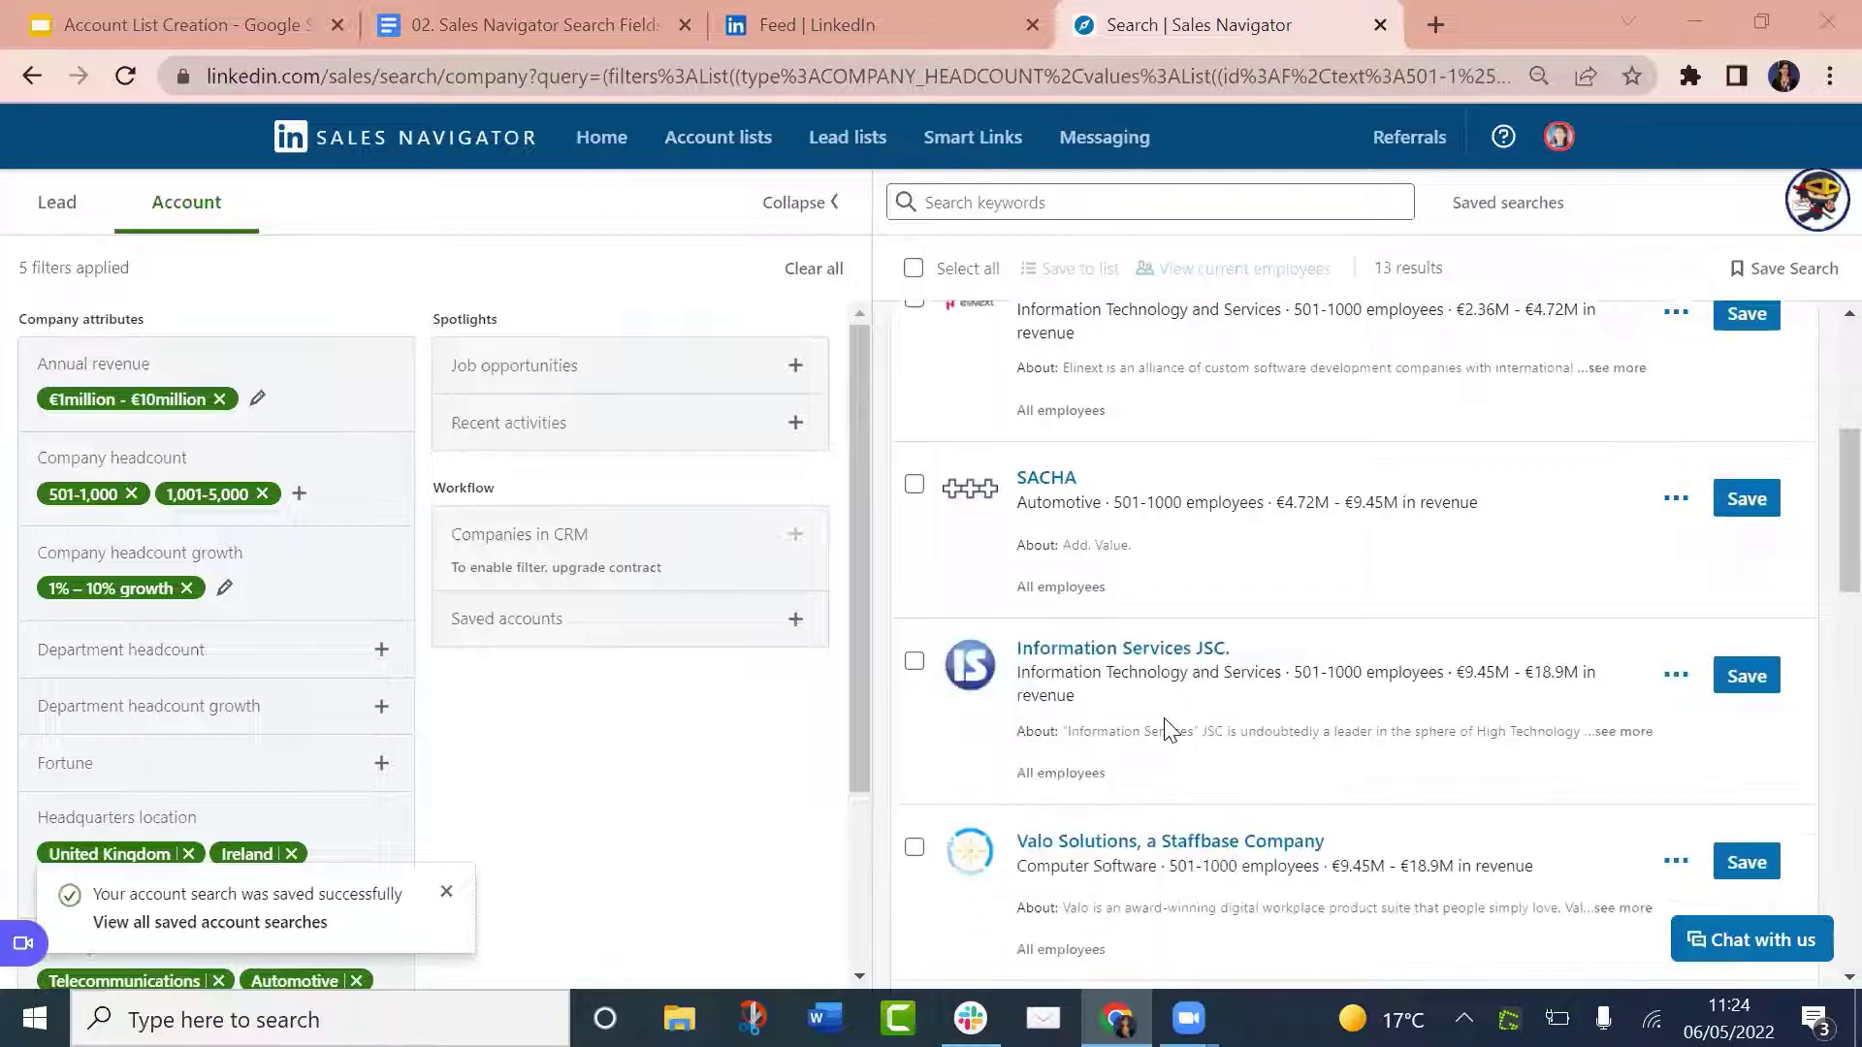
scroll(1168, 727, "down", 10)
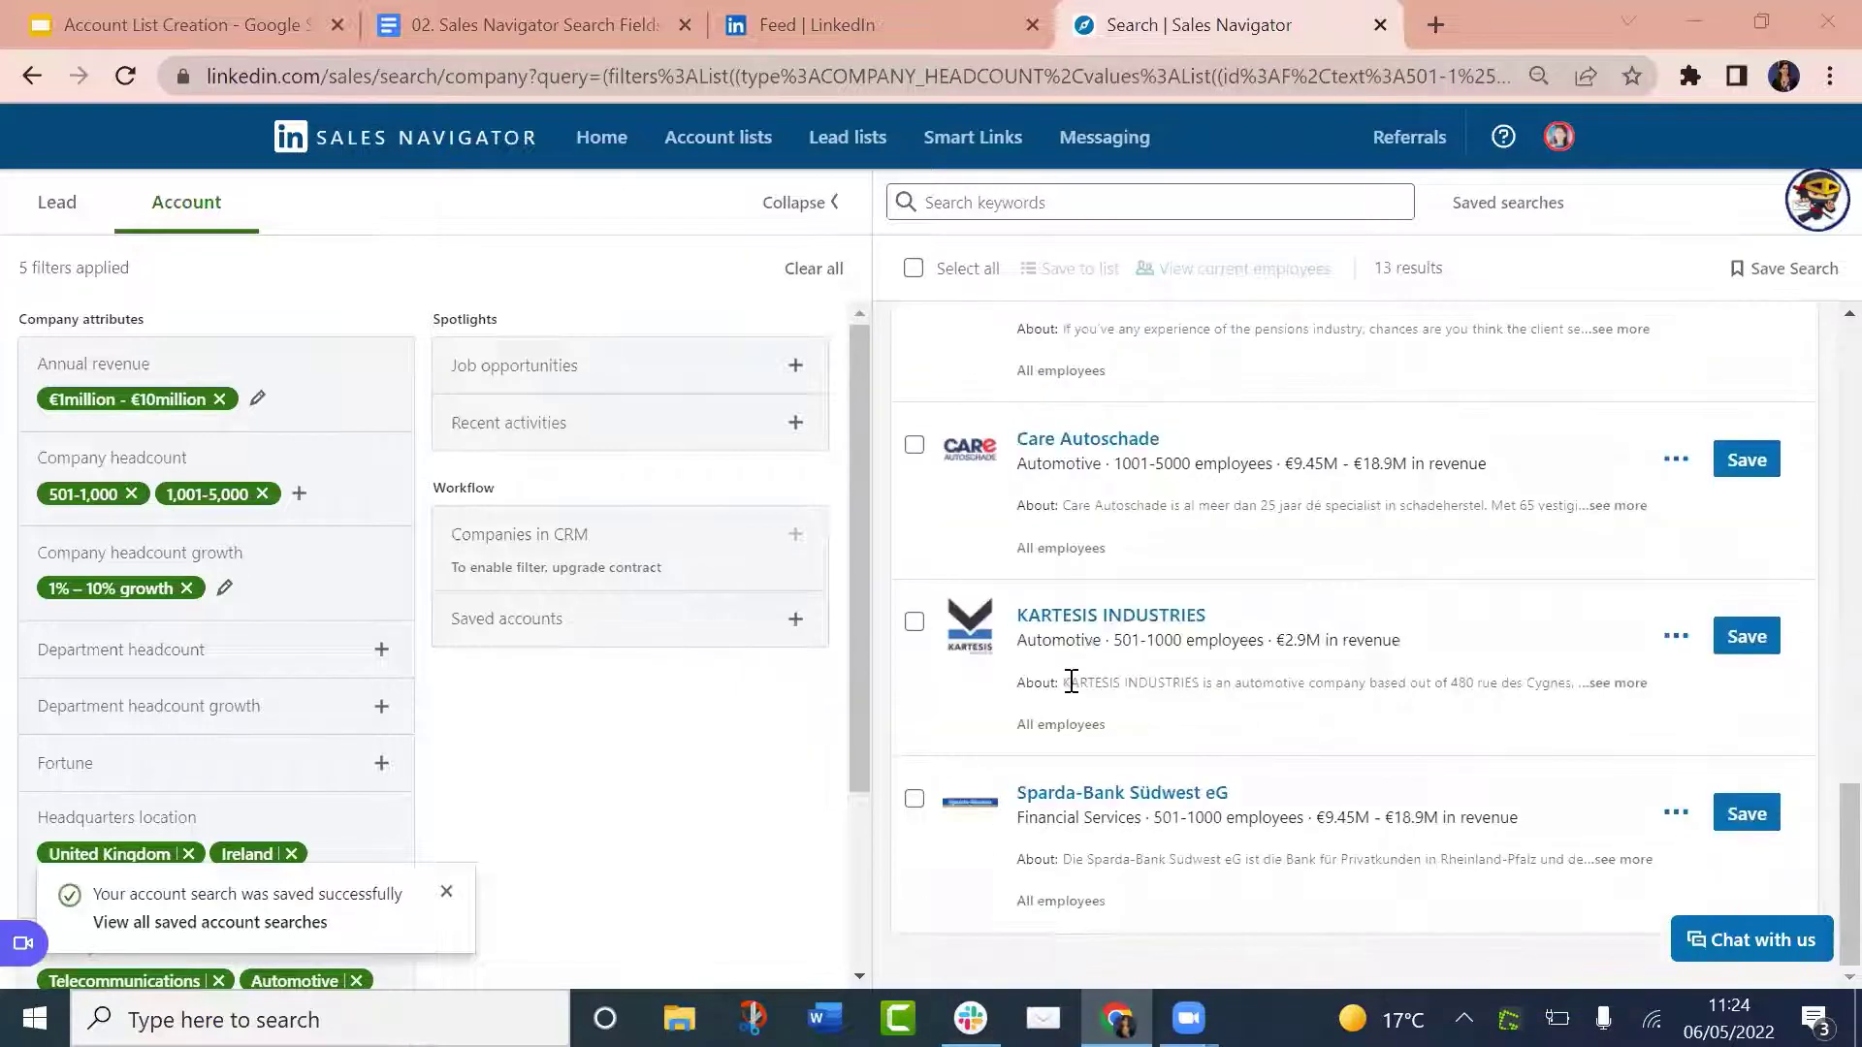
scroll(1071, 682, "up", 10)
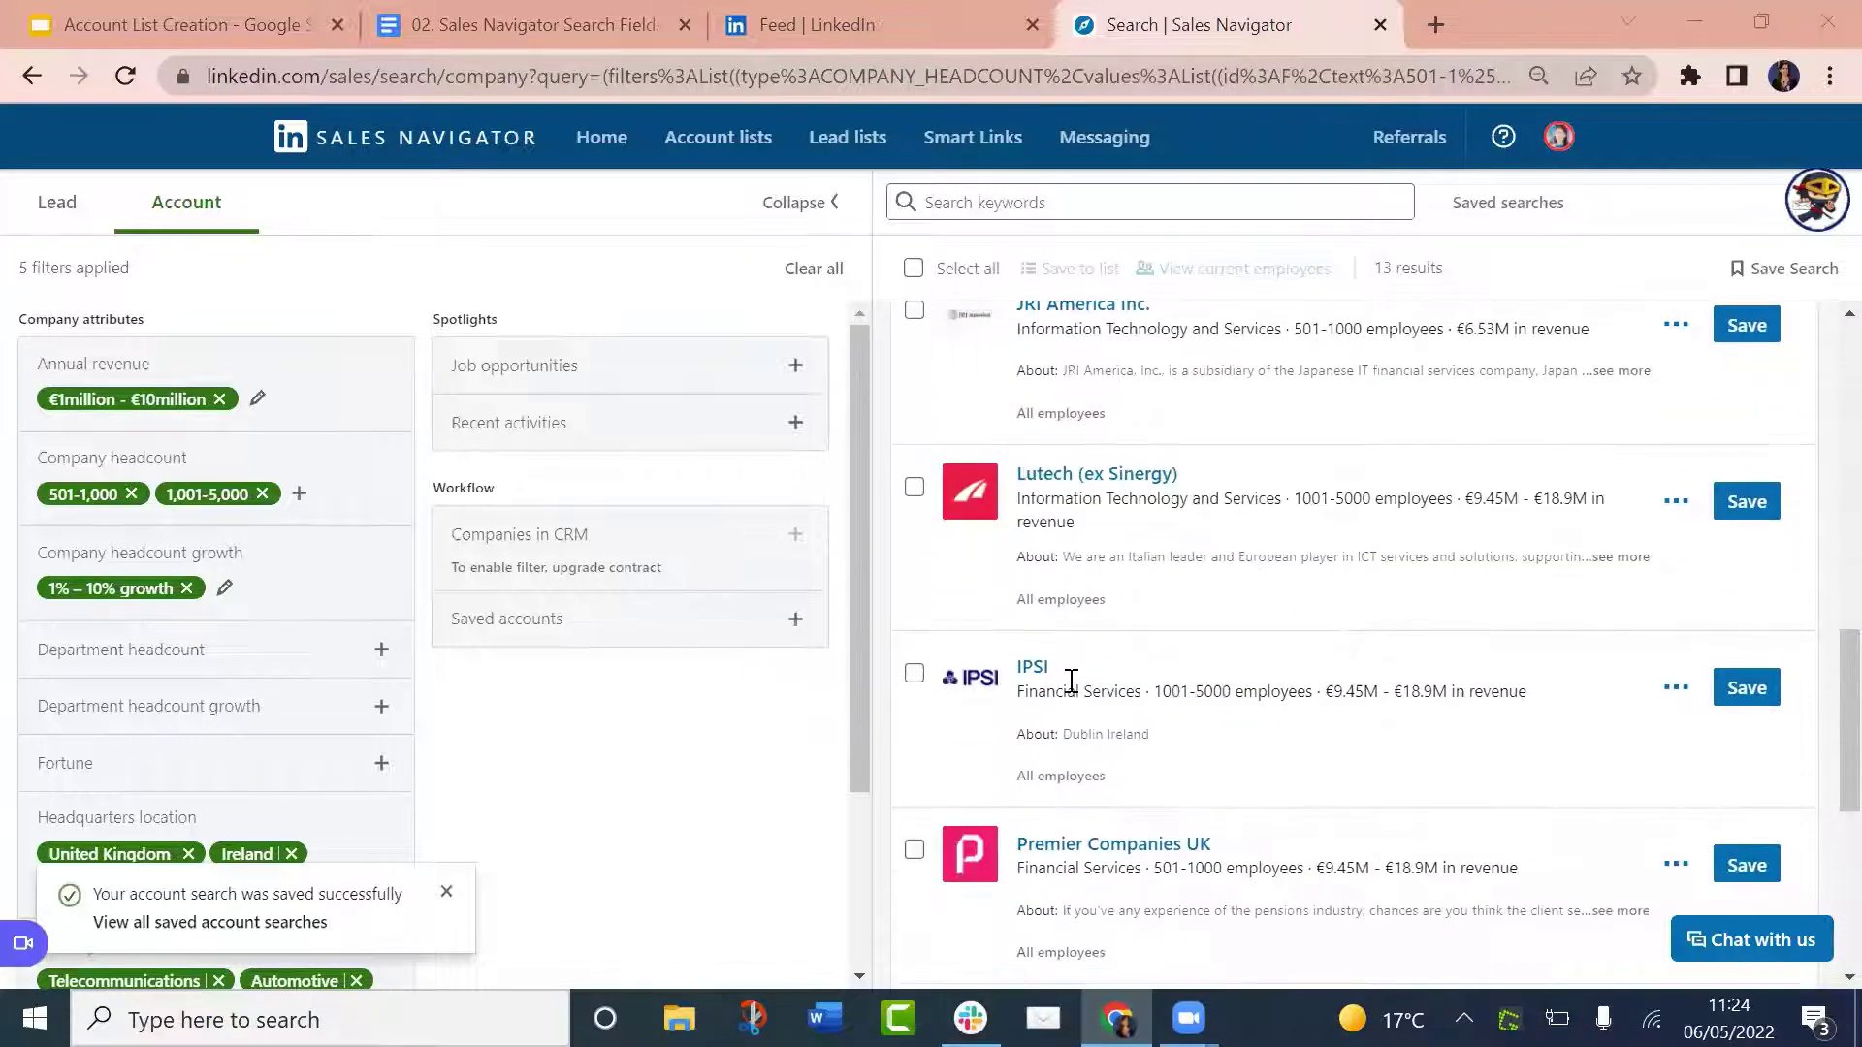
scroll(1247, 823, "up", 7)
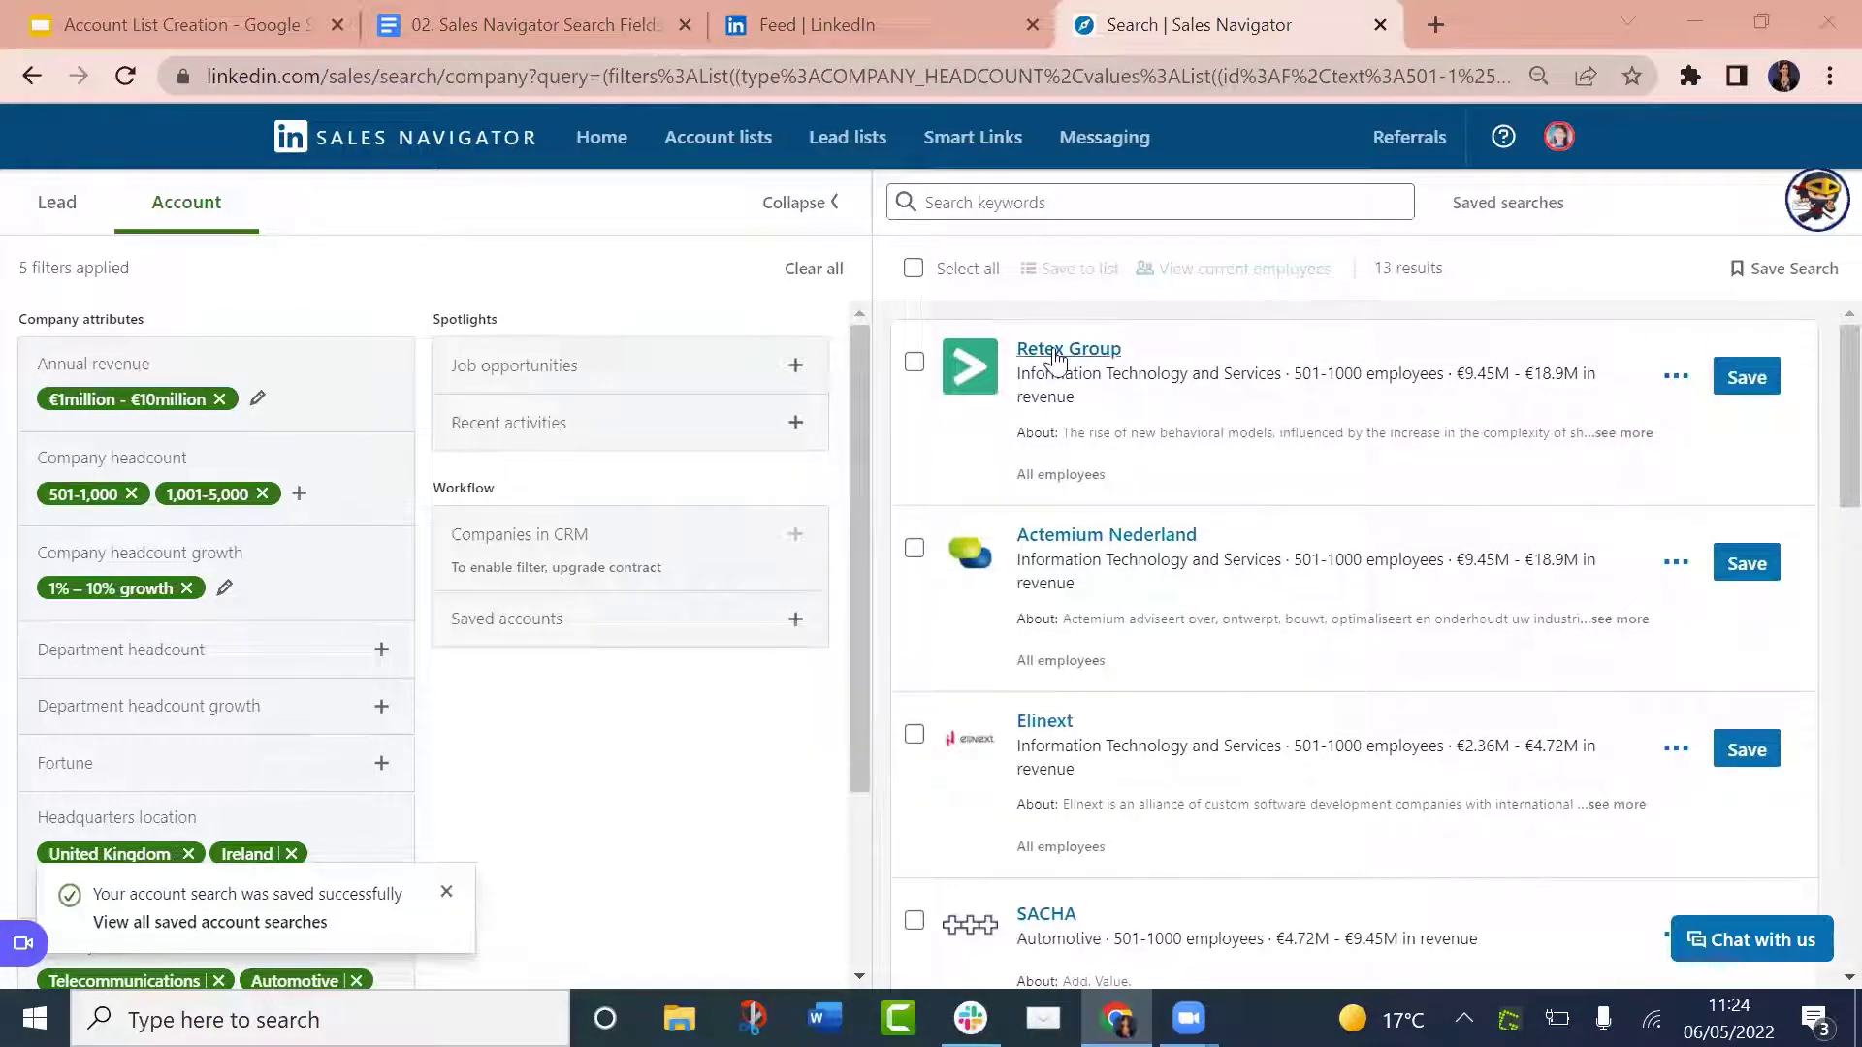
Open the Retex Group account page, highlight its $10M - $20M revenue, and scroll toward the account map
left_click(1060, 340)
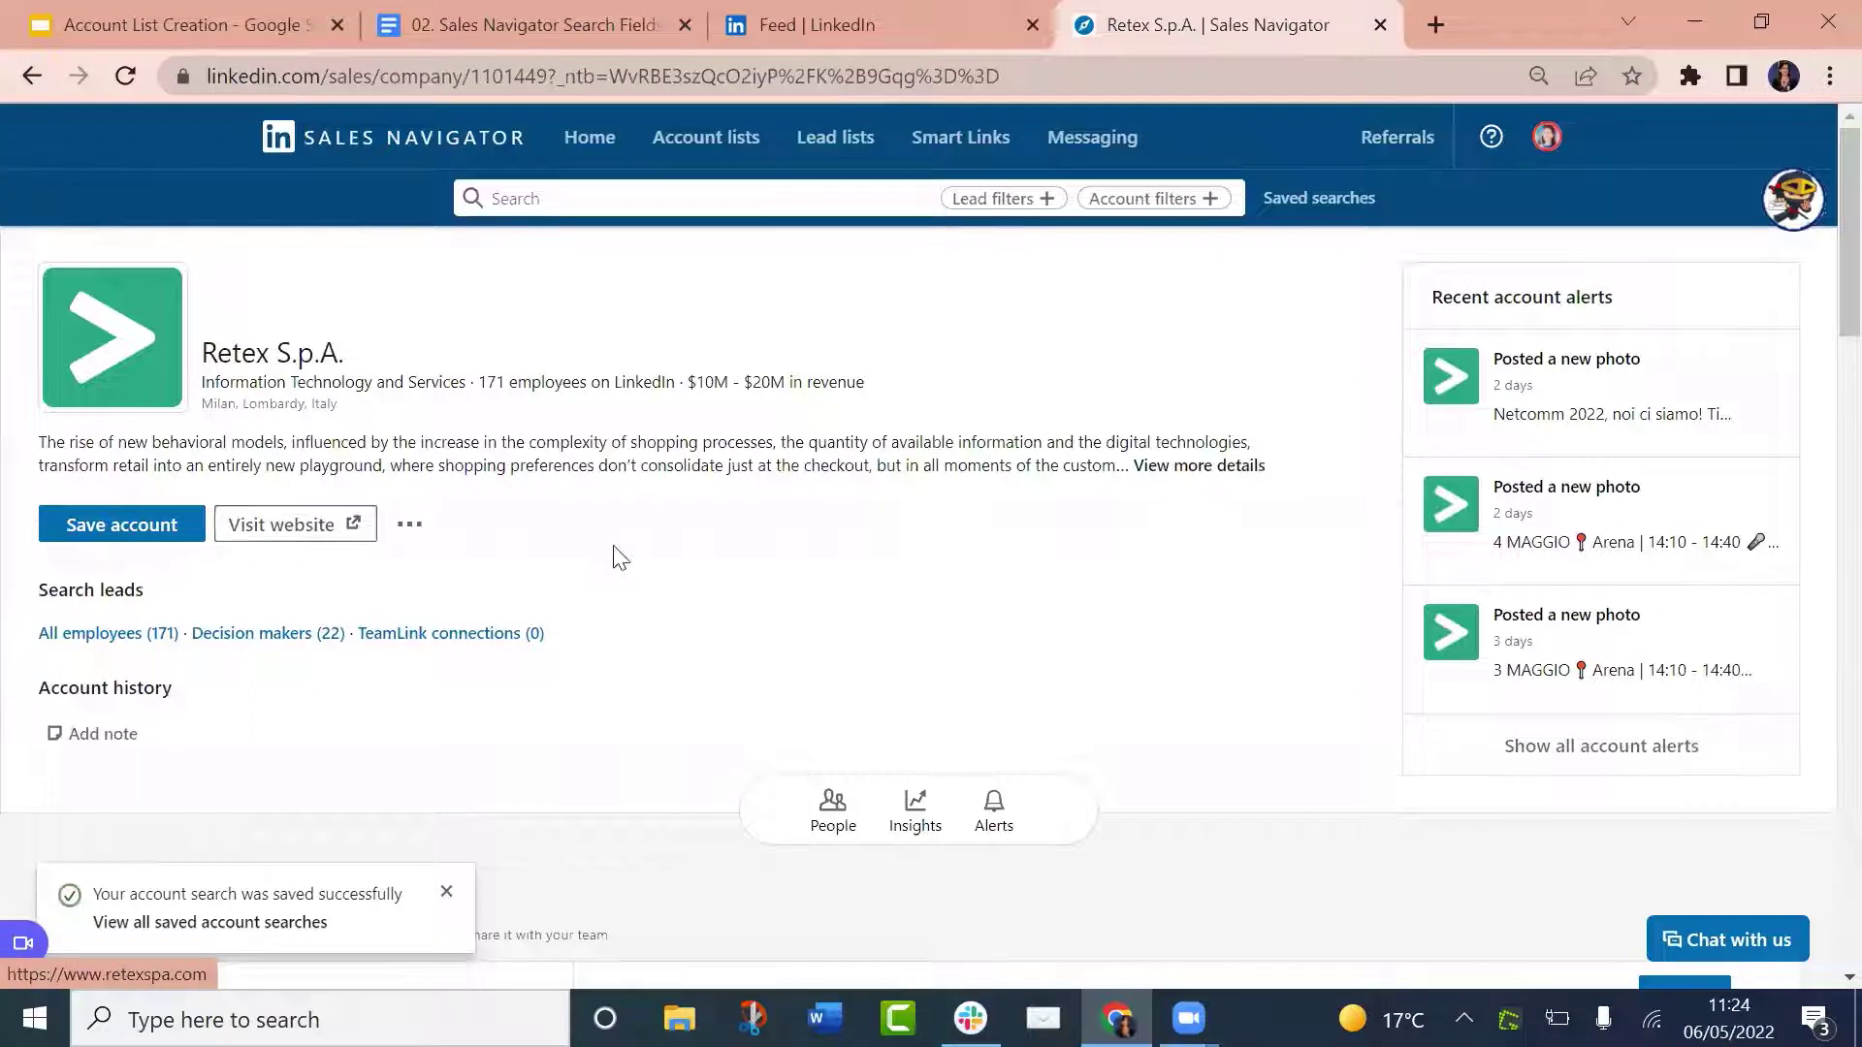
left_click_drag(687, 381, 882, 398)
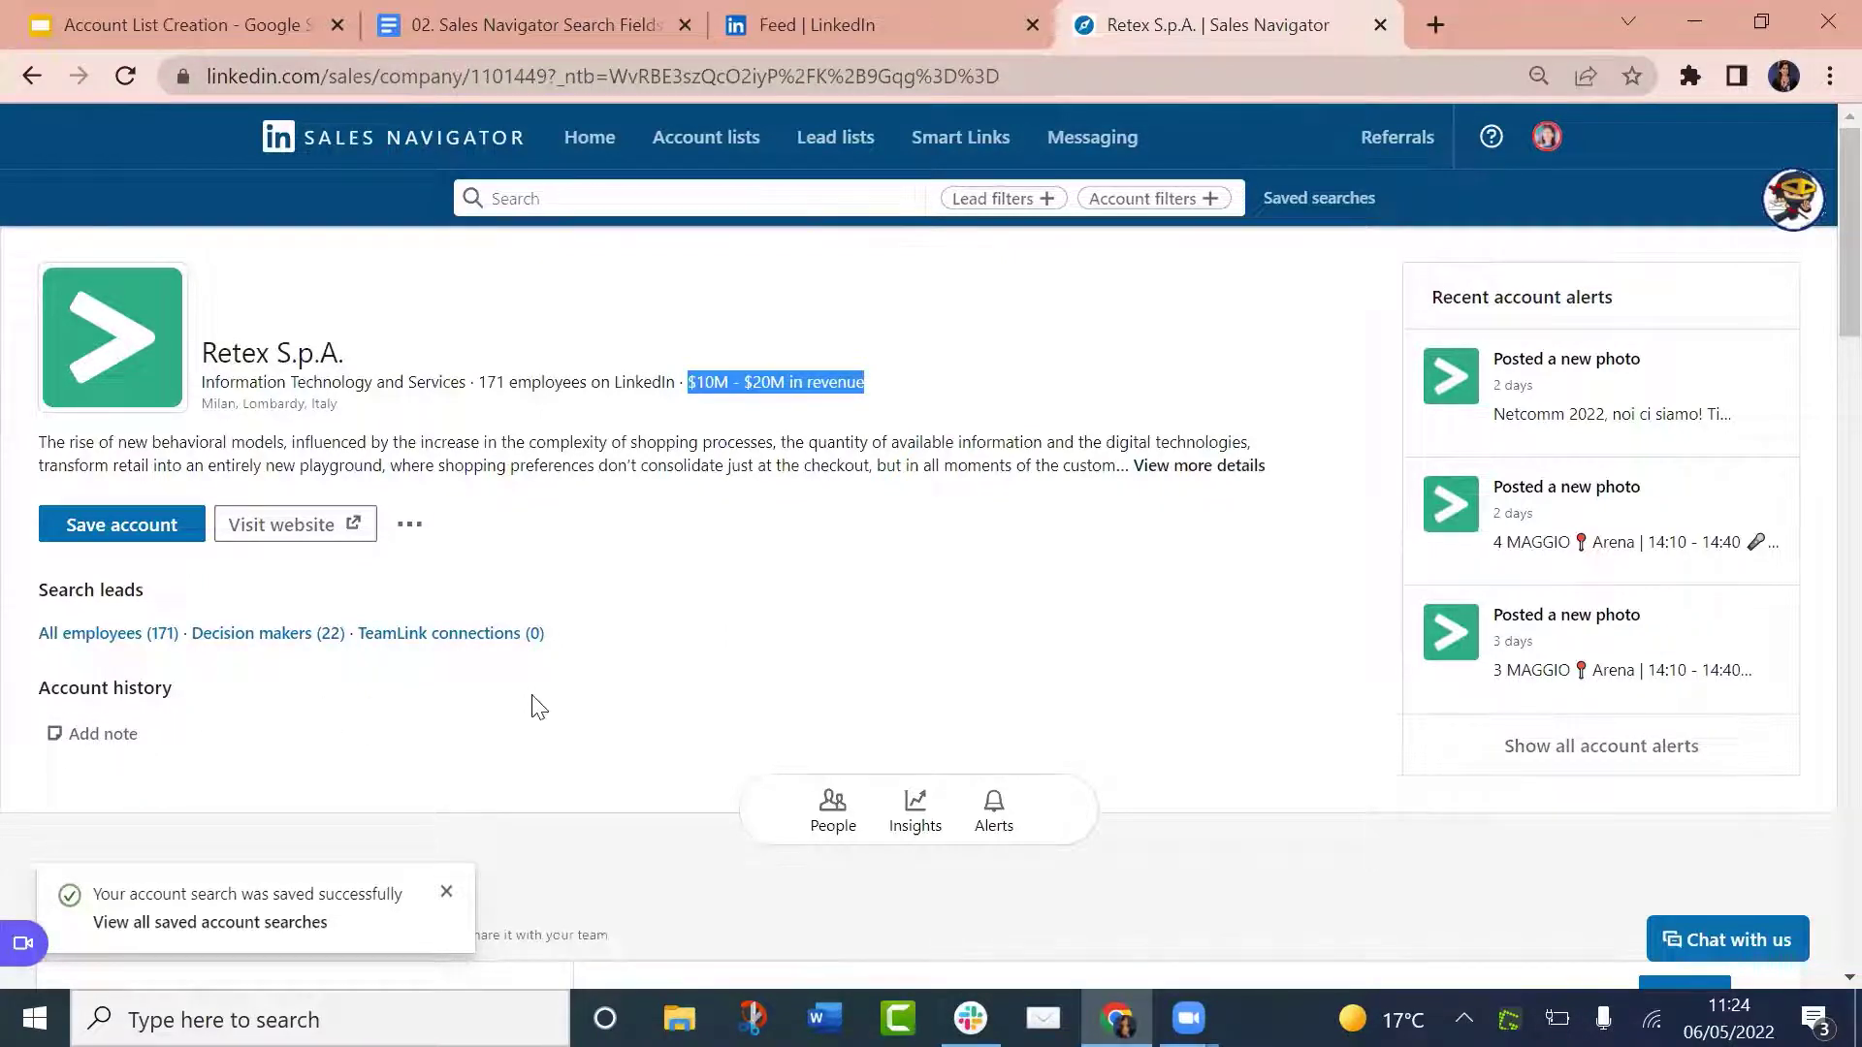
scroll(531, 706, "down", 3)
Save the CEO's card on the Retex account map
scroll(531, 706, "down", 3)
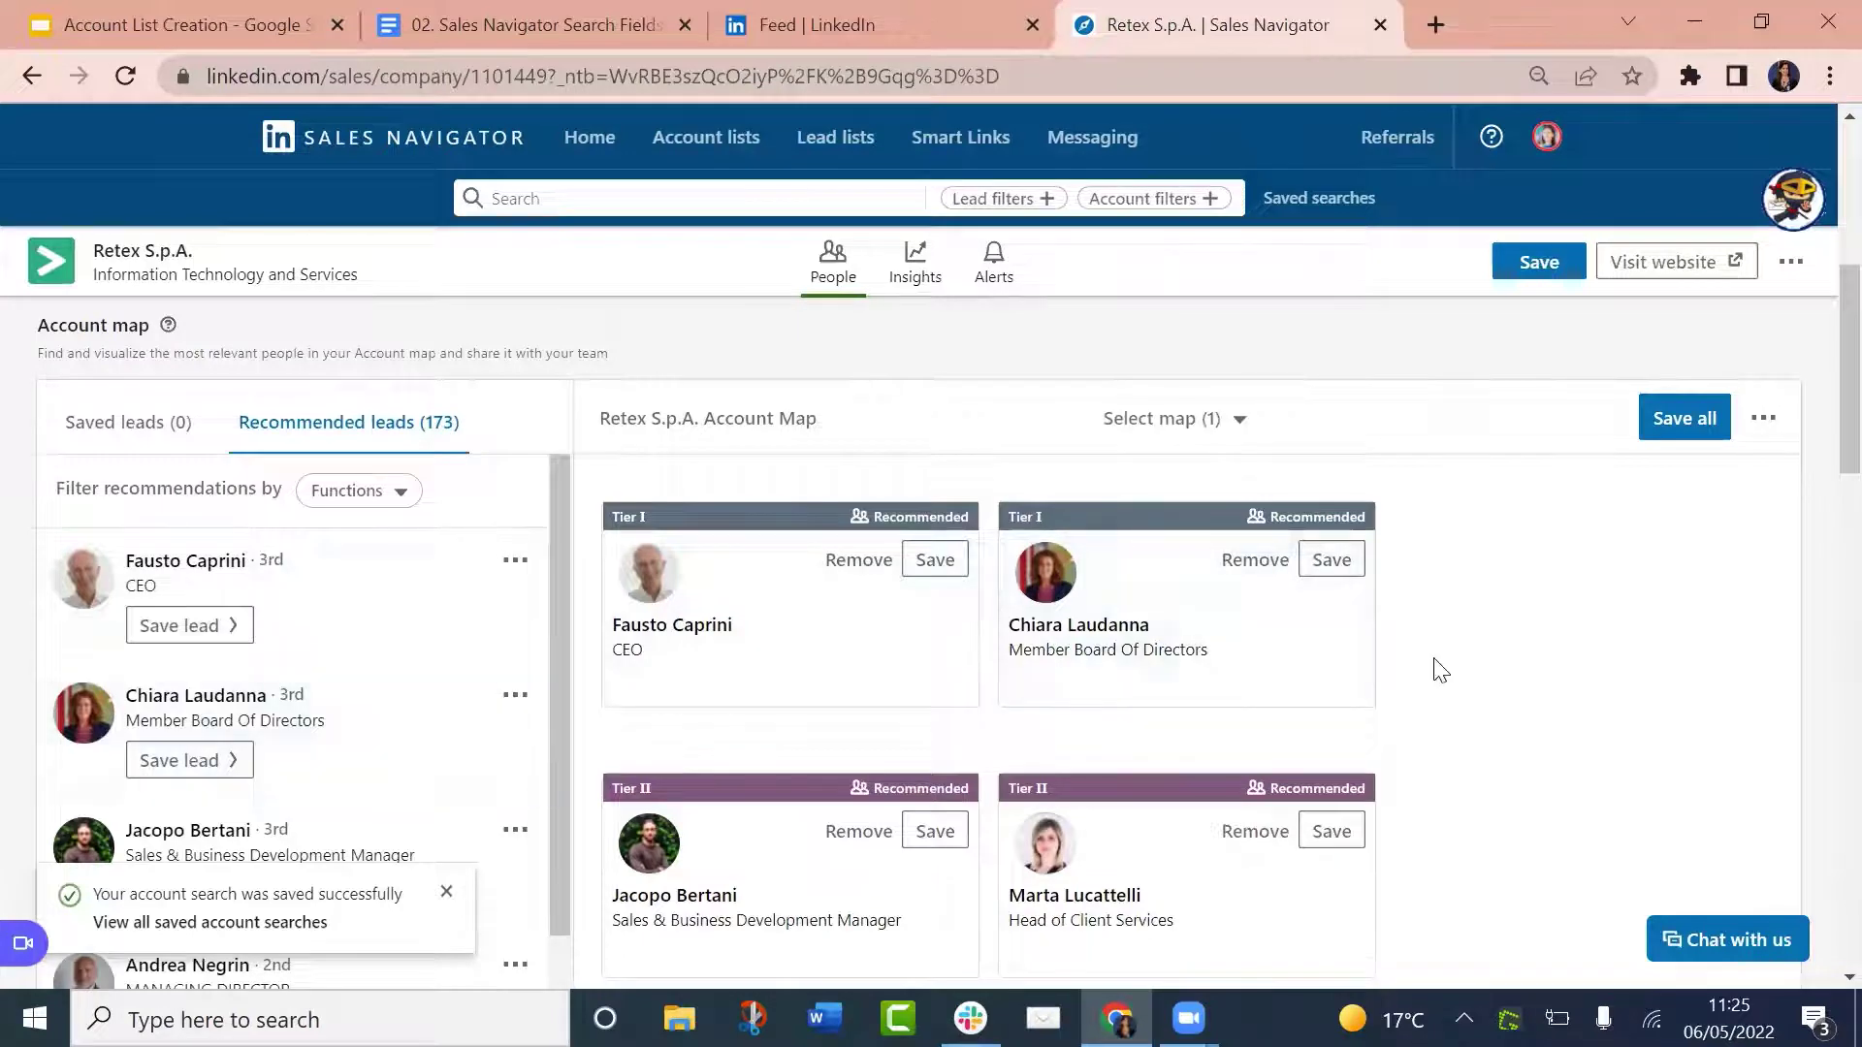
scroll(1440, 669, "down", 5)
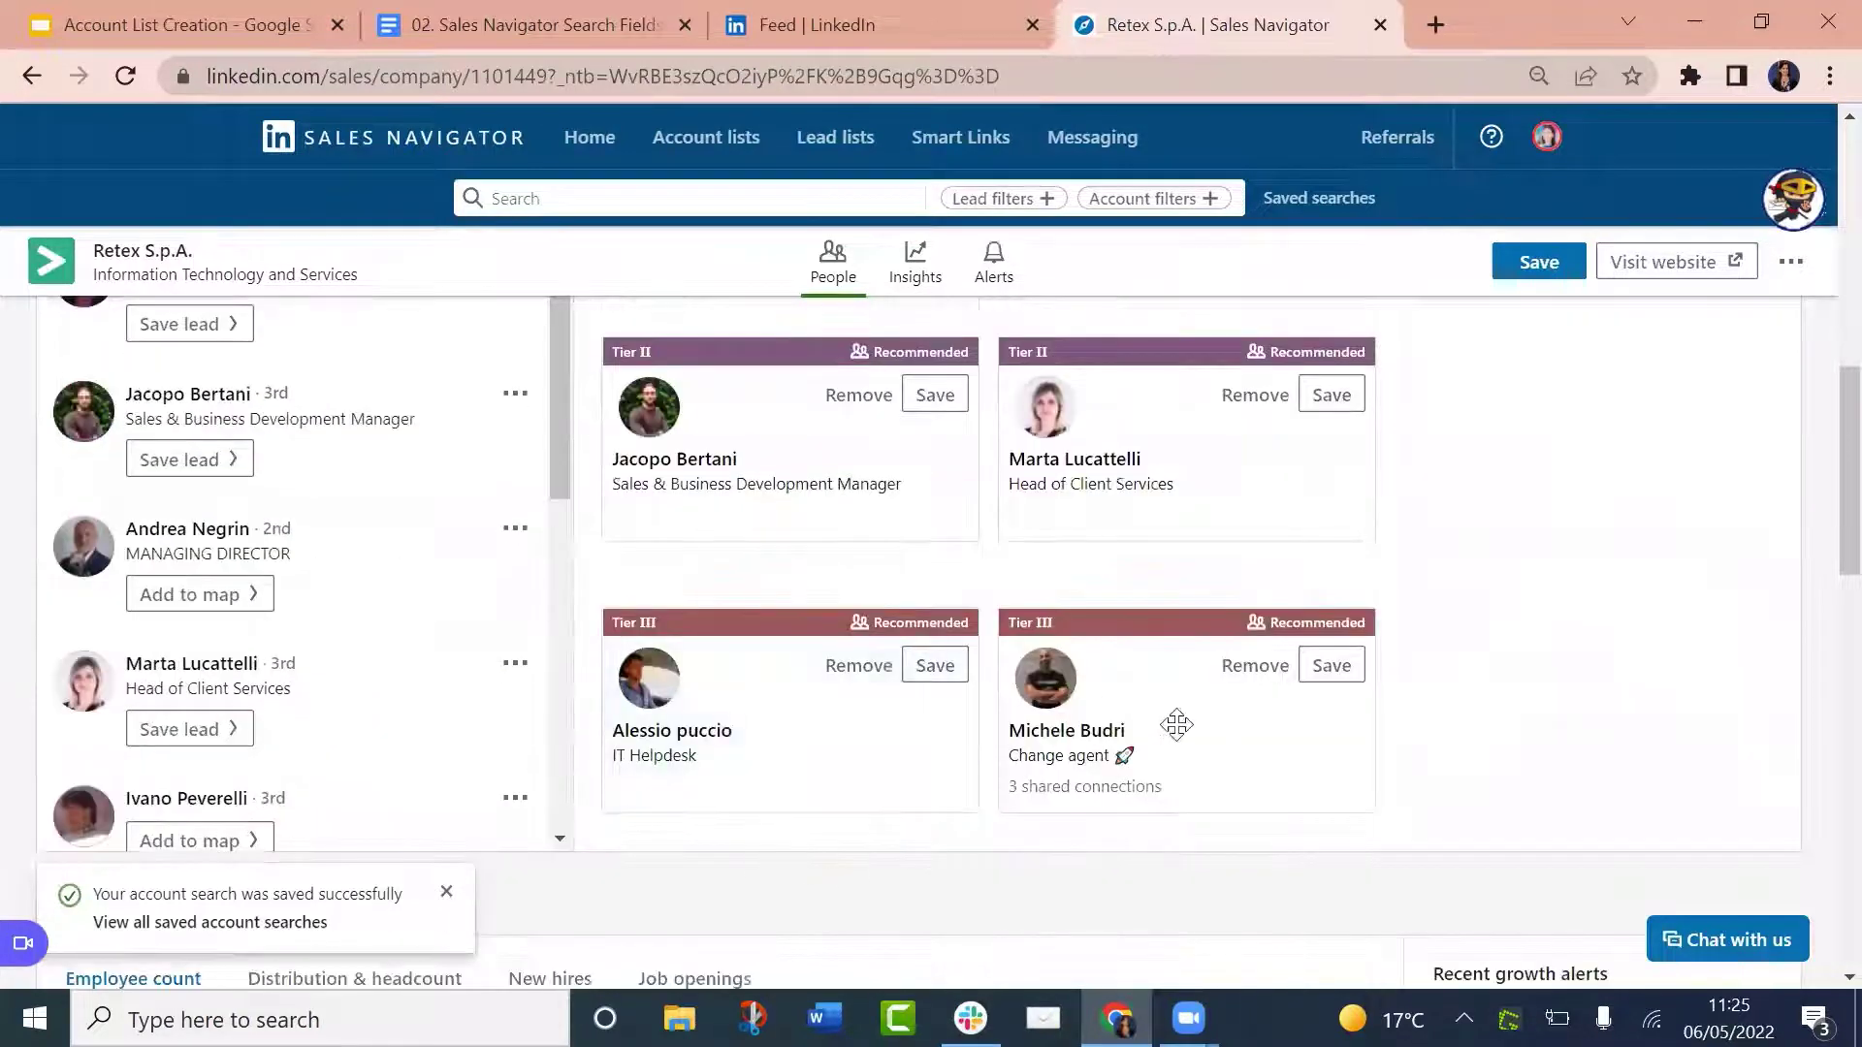
scroll(1358, 606, "up", 6)
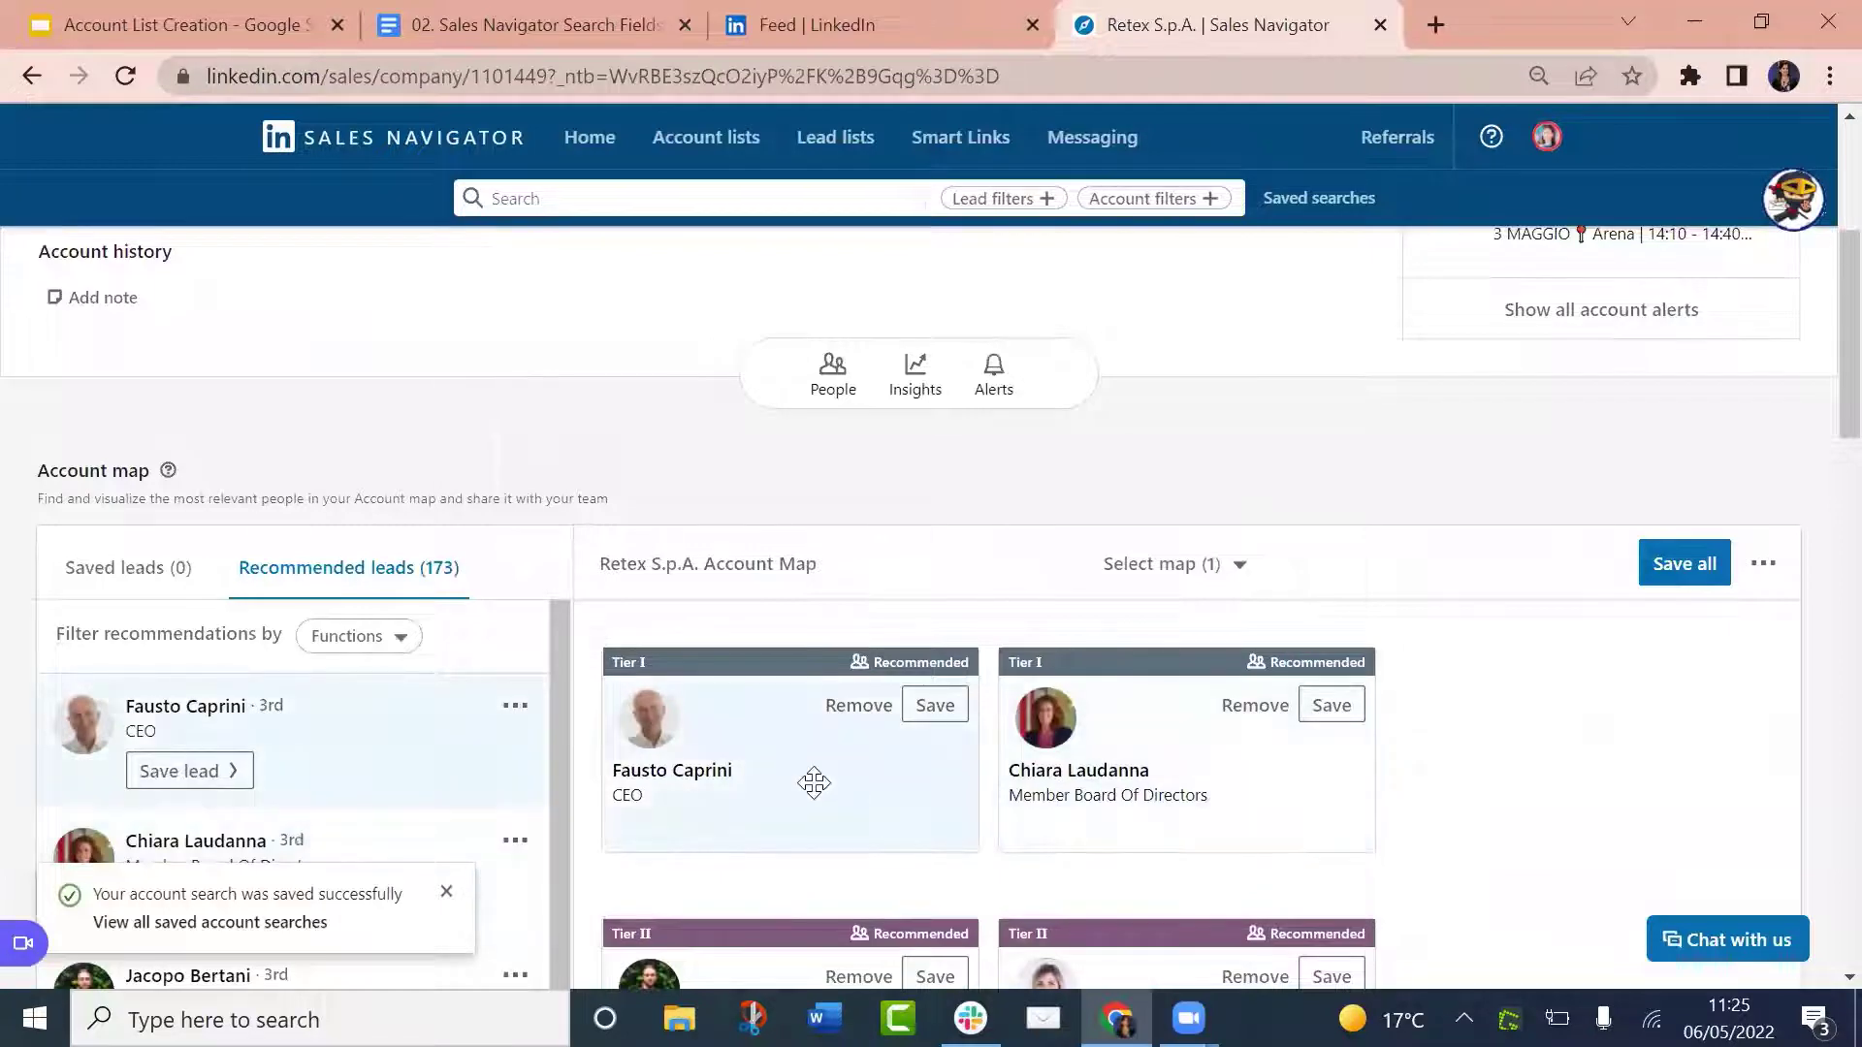
left_click_drag(814, 783, 852, 782)
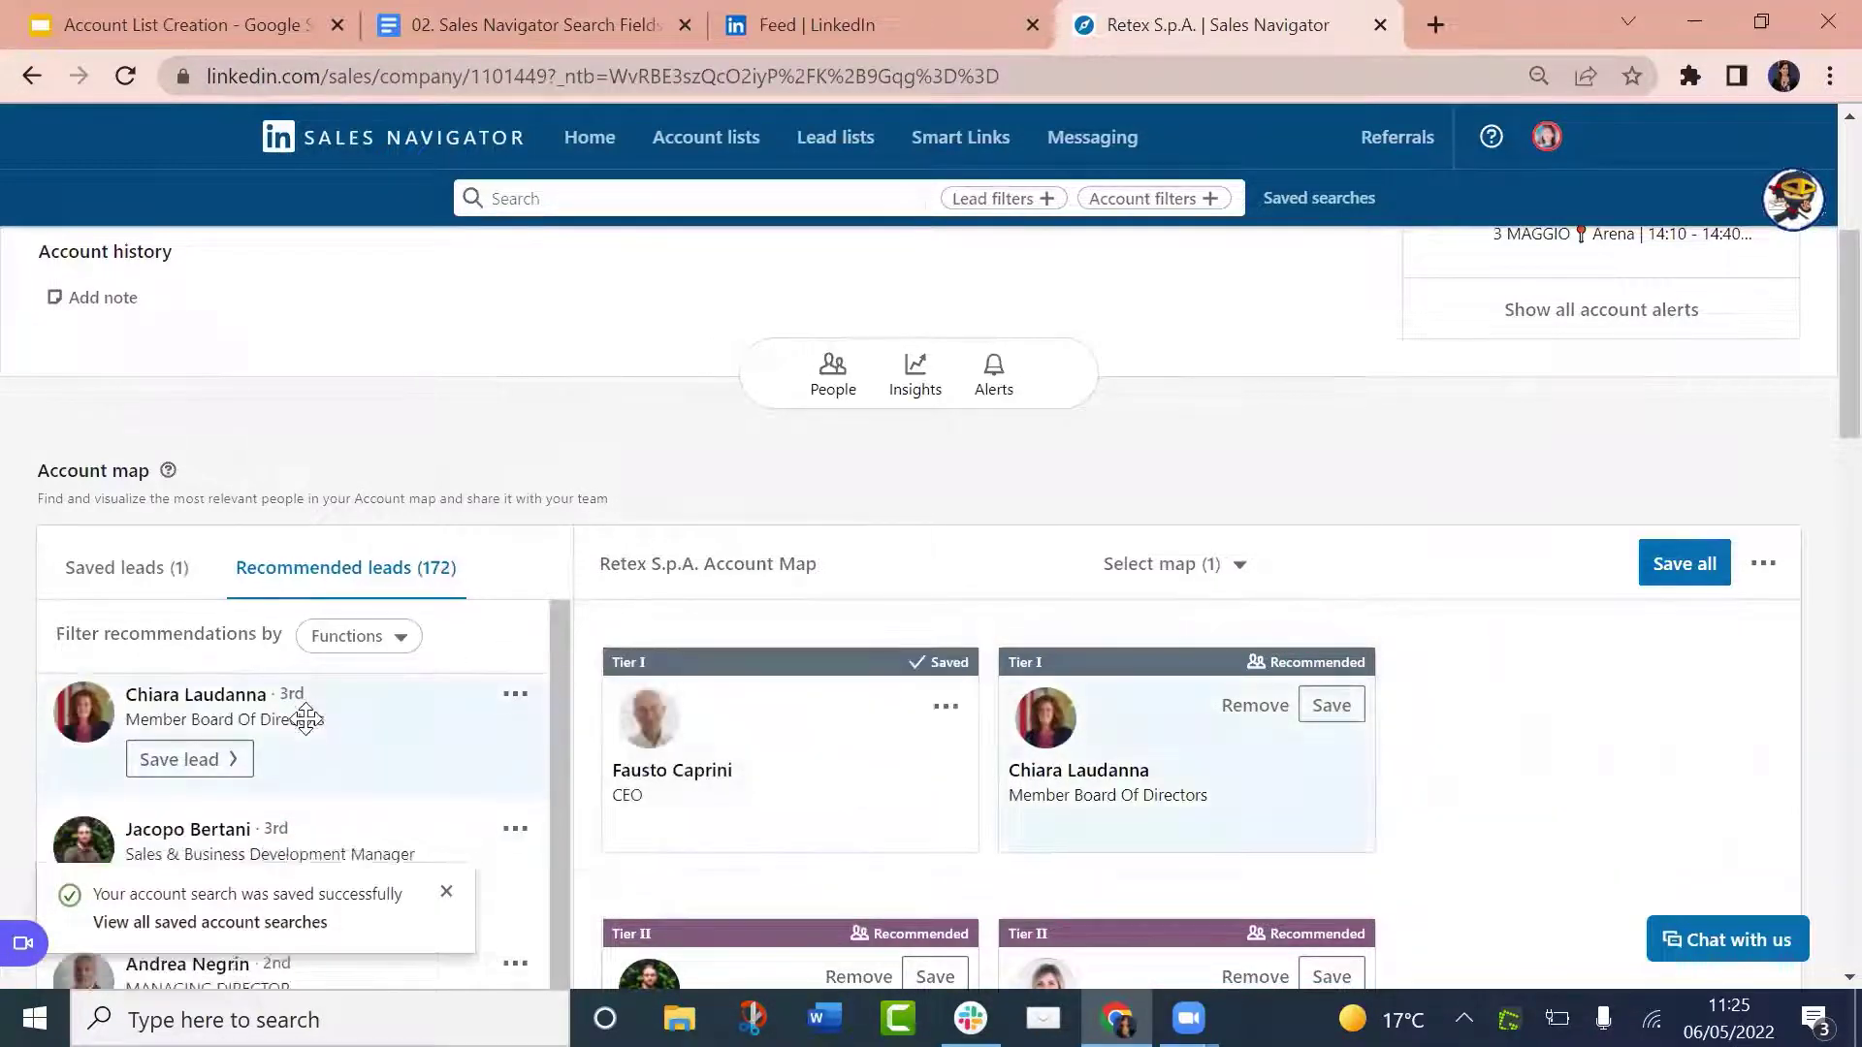
scroll(305, 719, "down", 1)
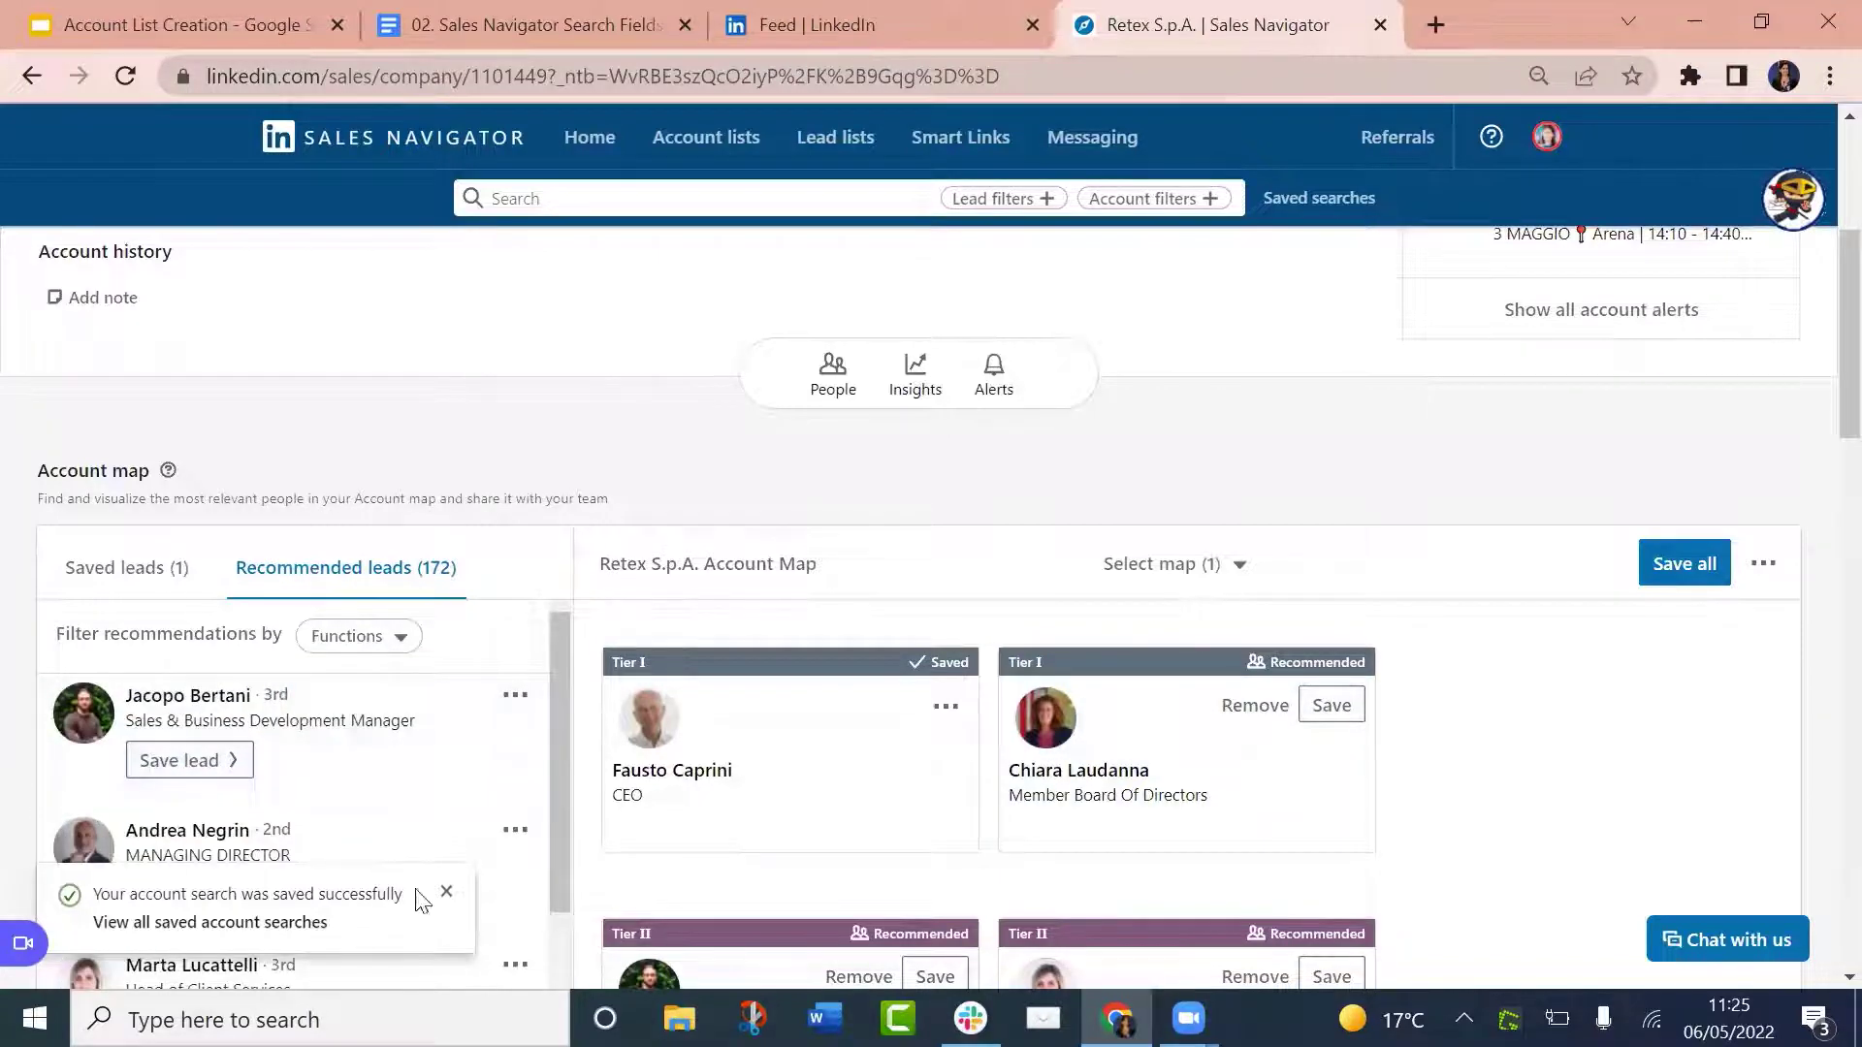
left_click(446, 892)
left_click_drag(567, 729, 565, 990)
scroll(1759, 669, "down", 8)
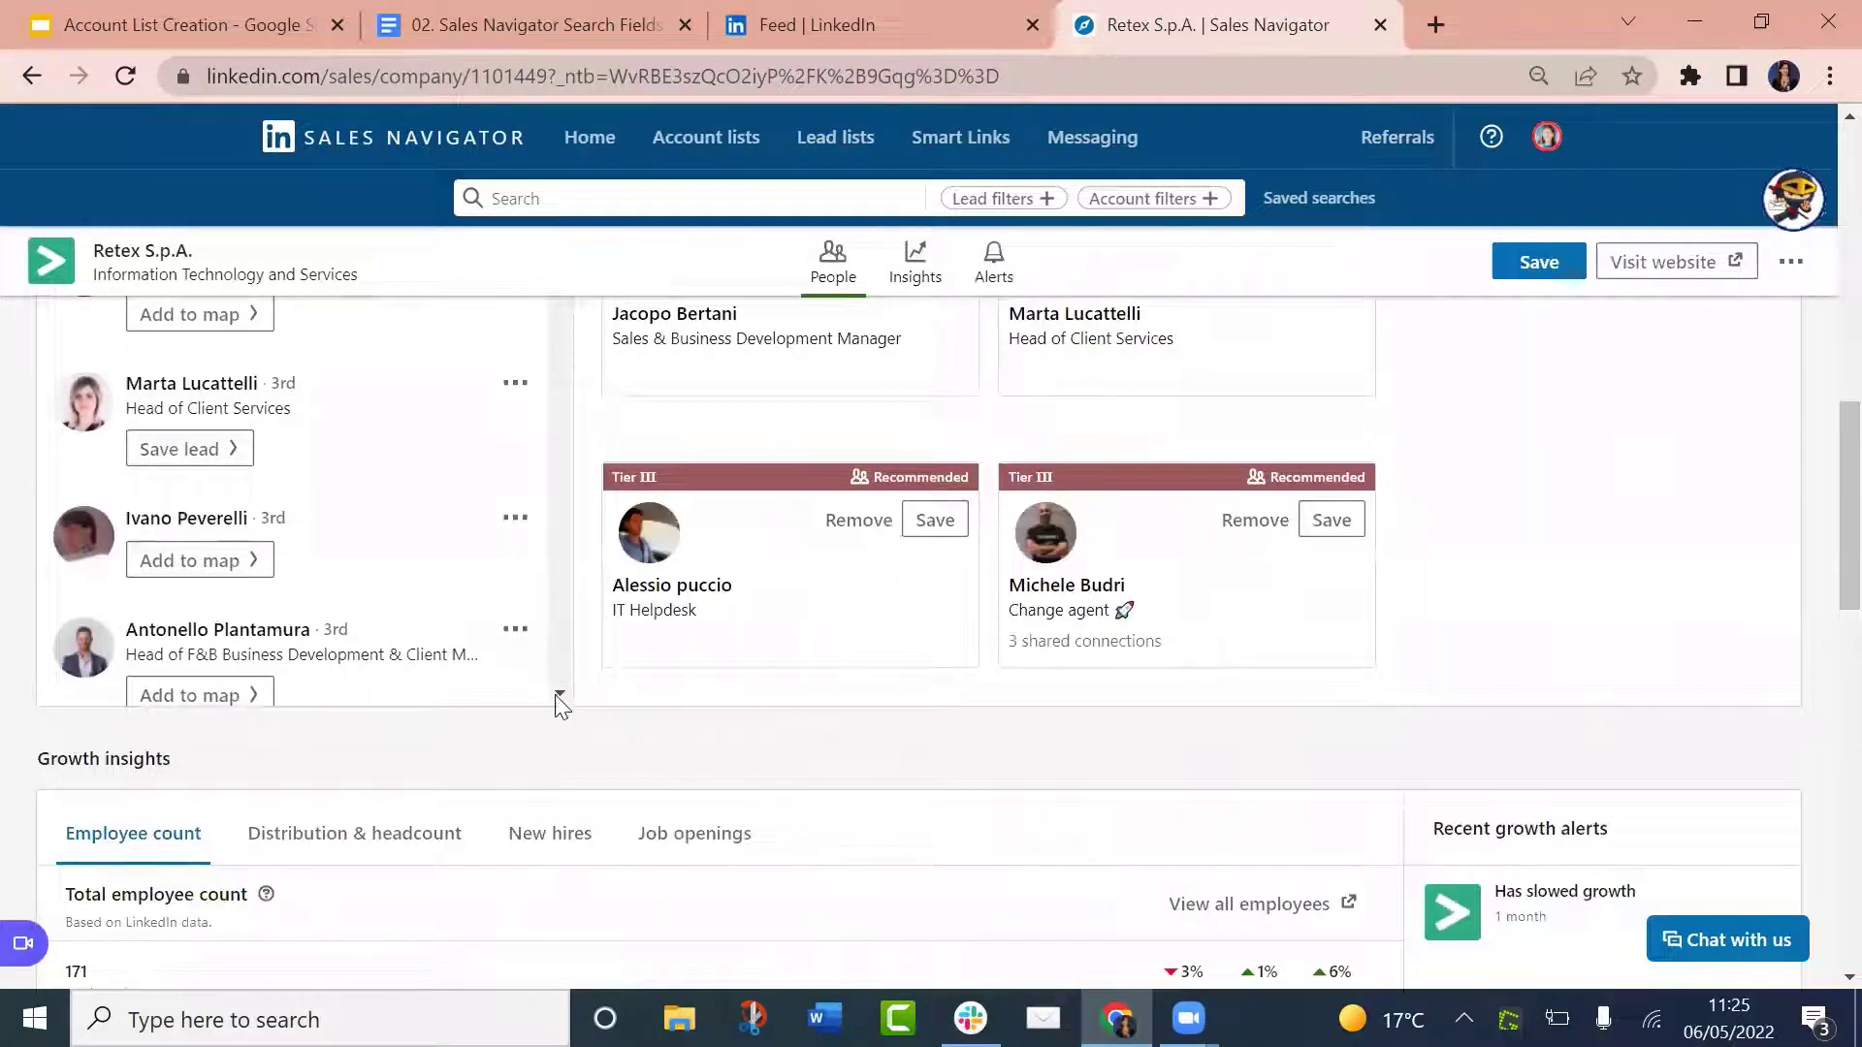
scroll(561, 692, "down", 10)
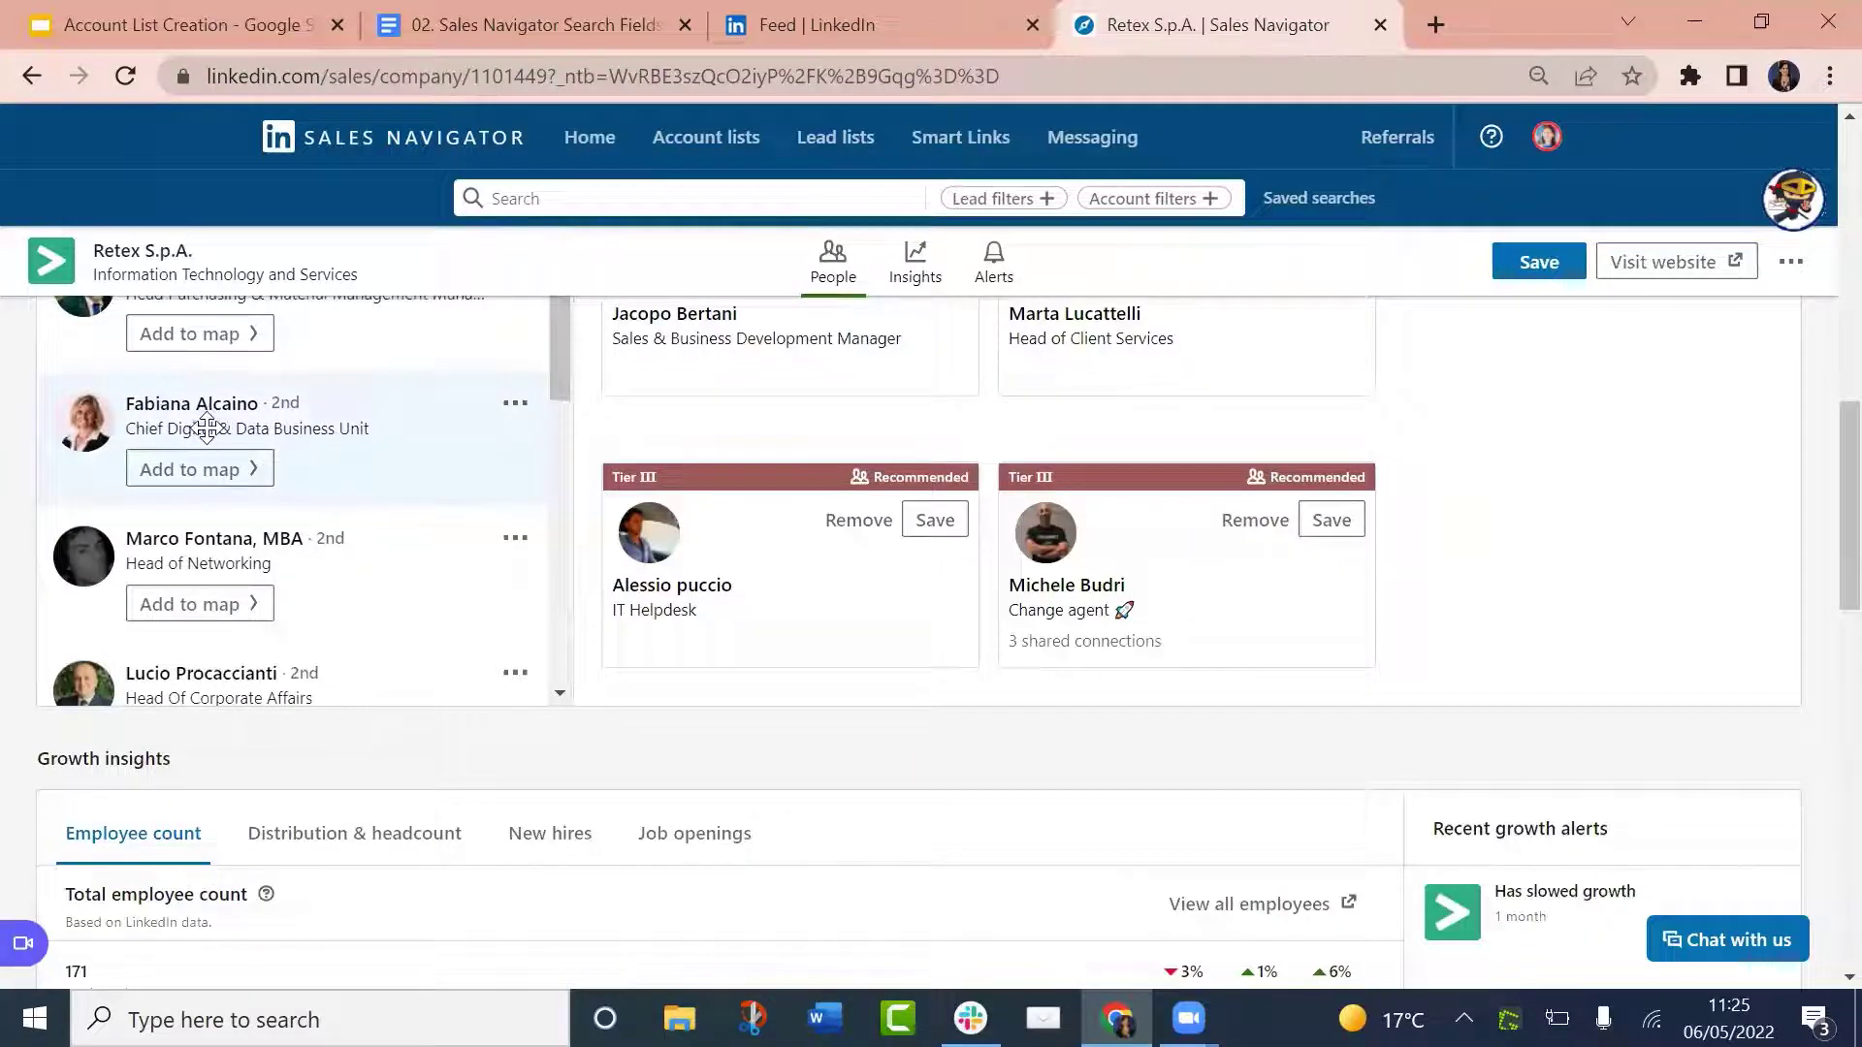
Add the Chief Digital & Data lead to Tier I and remove the board member's card
left_click_drag(206, 428, 1155, 404)
scroll(1821, 495, "up", 5)
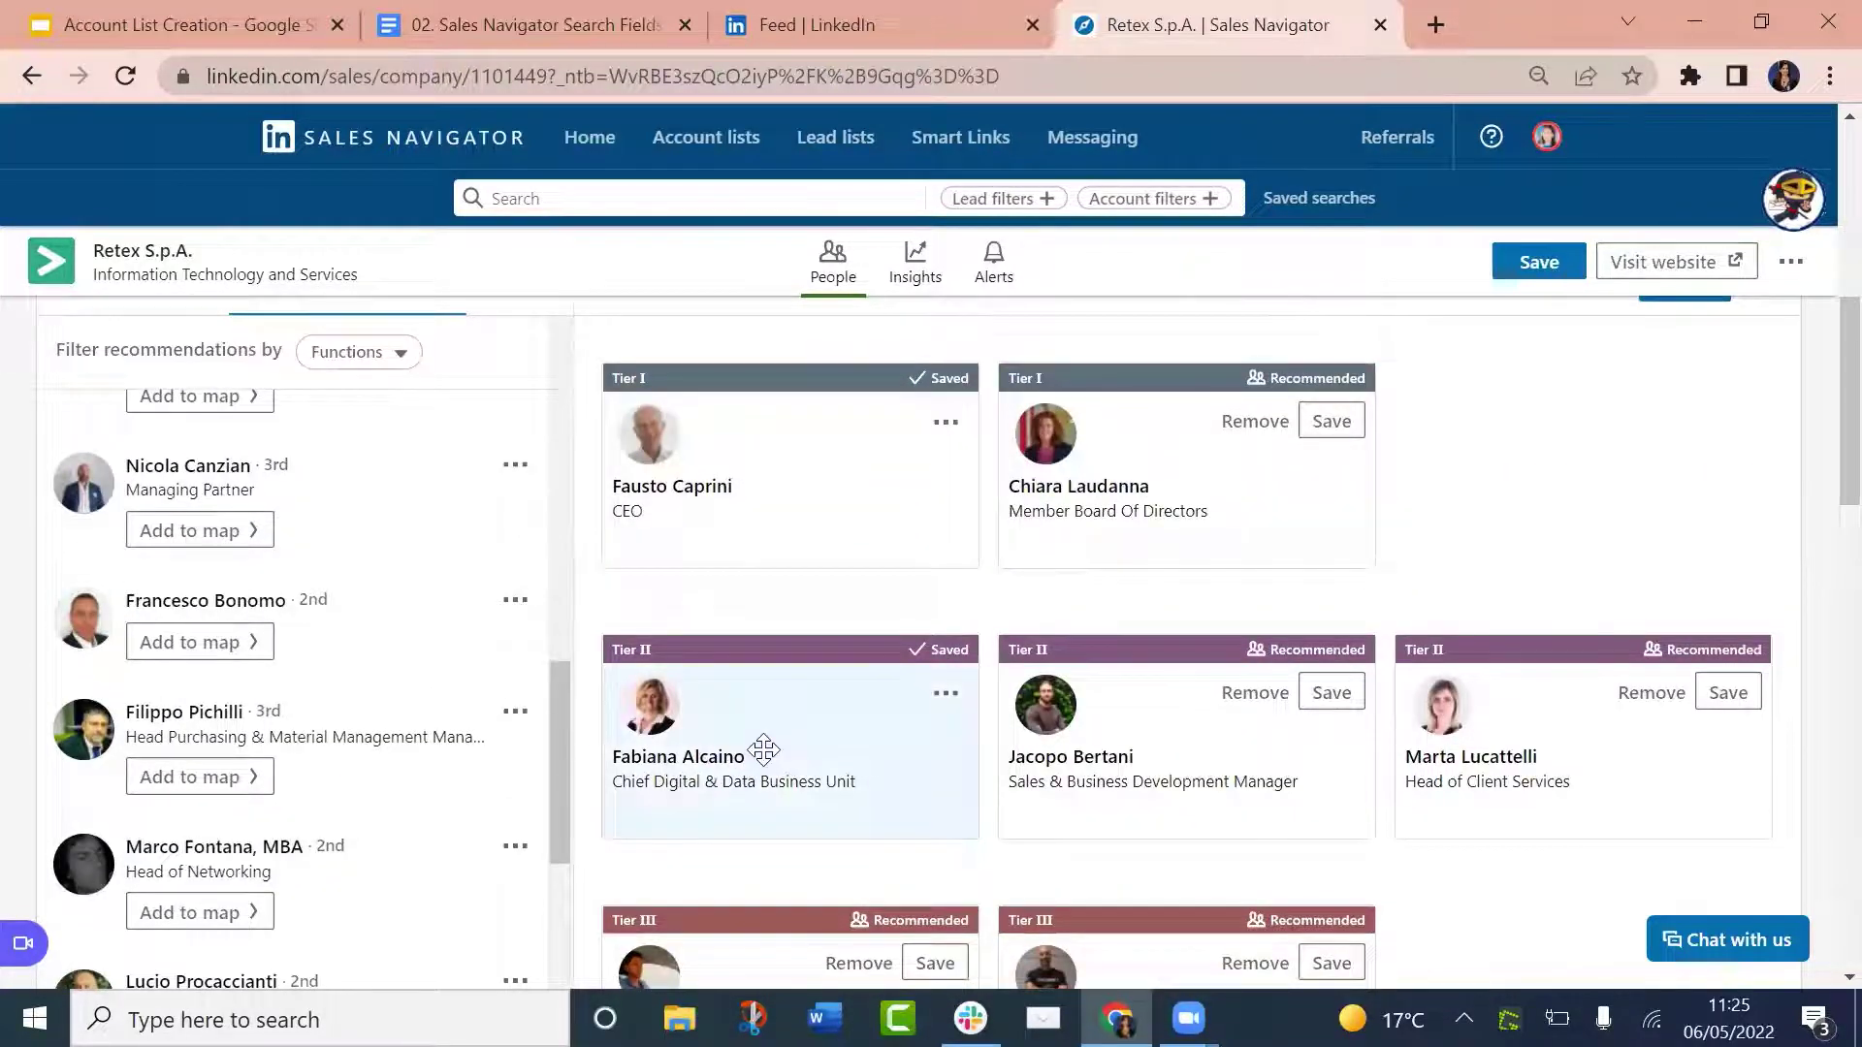
left_click_drag(763, 749, 1406, 490)
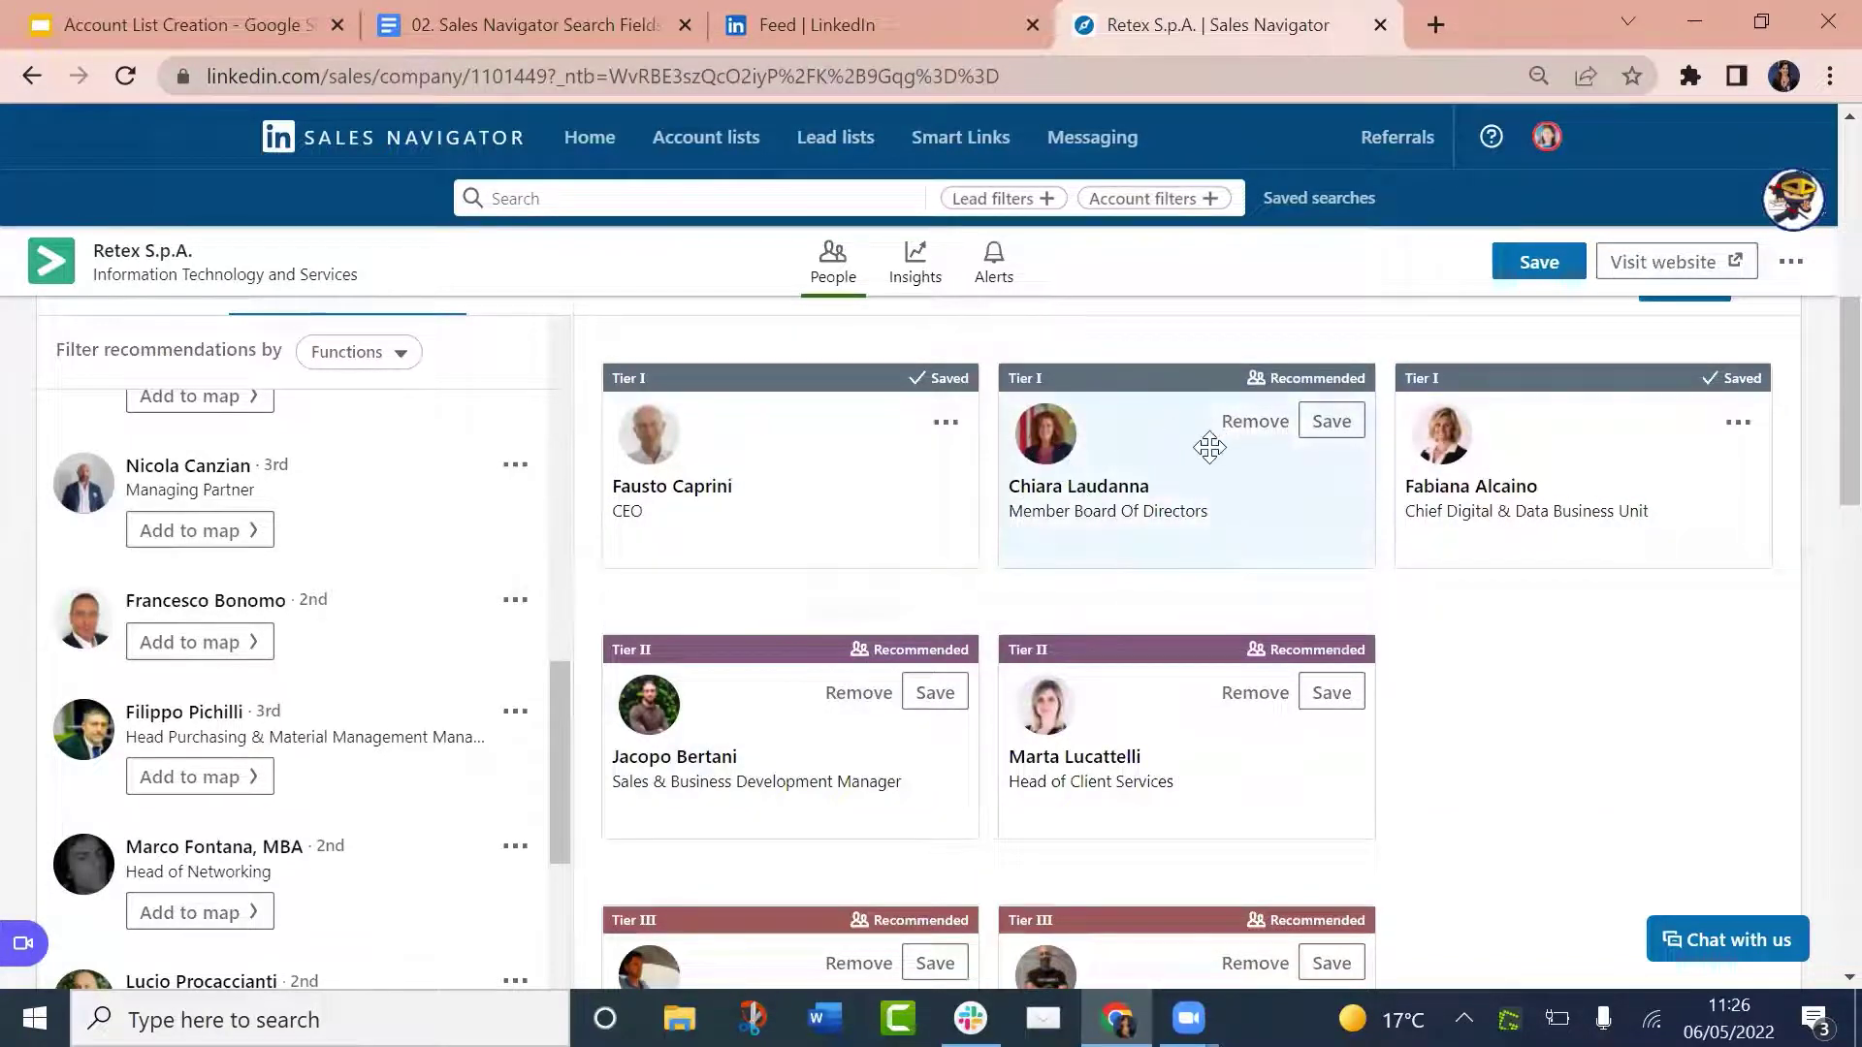
left_click(1253, 423)
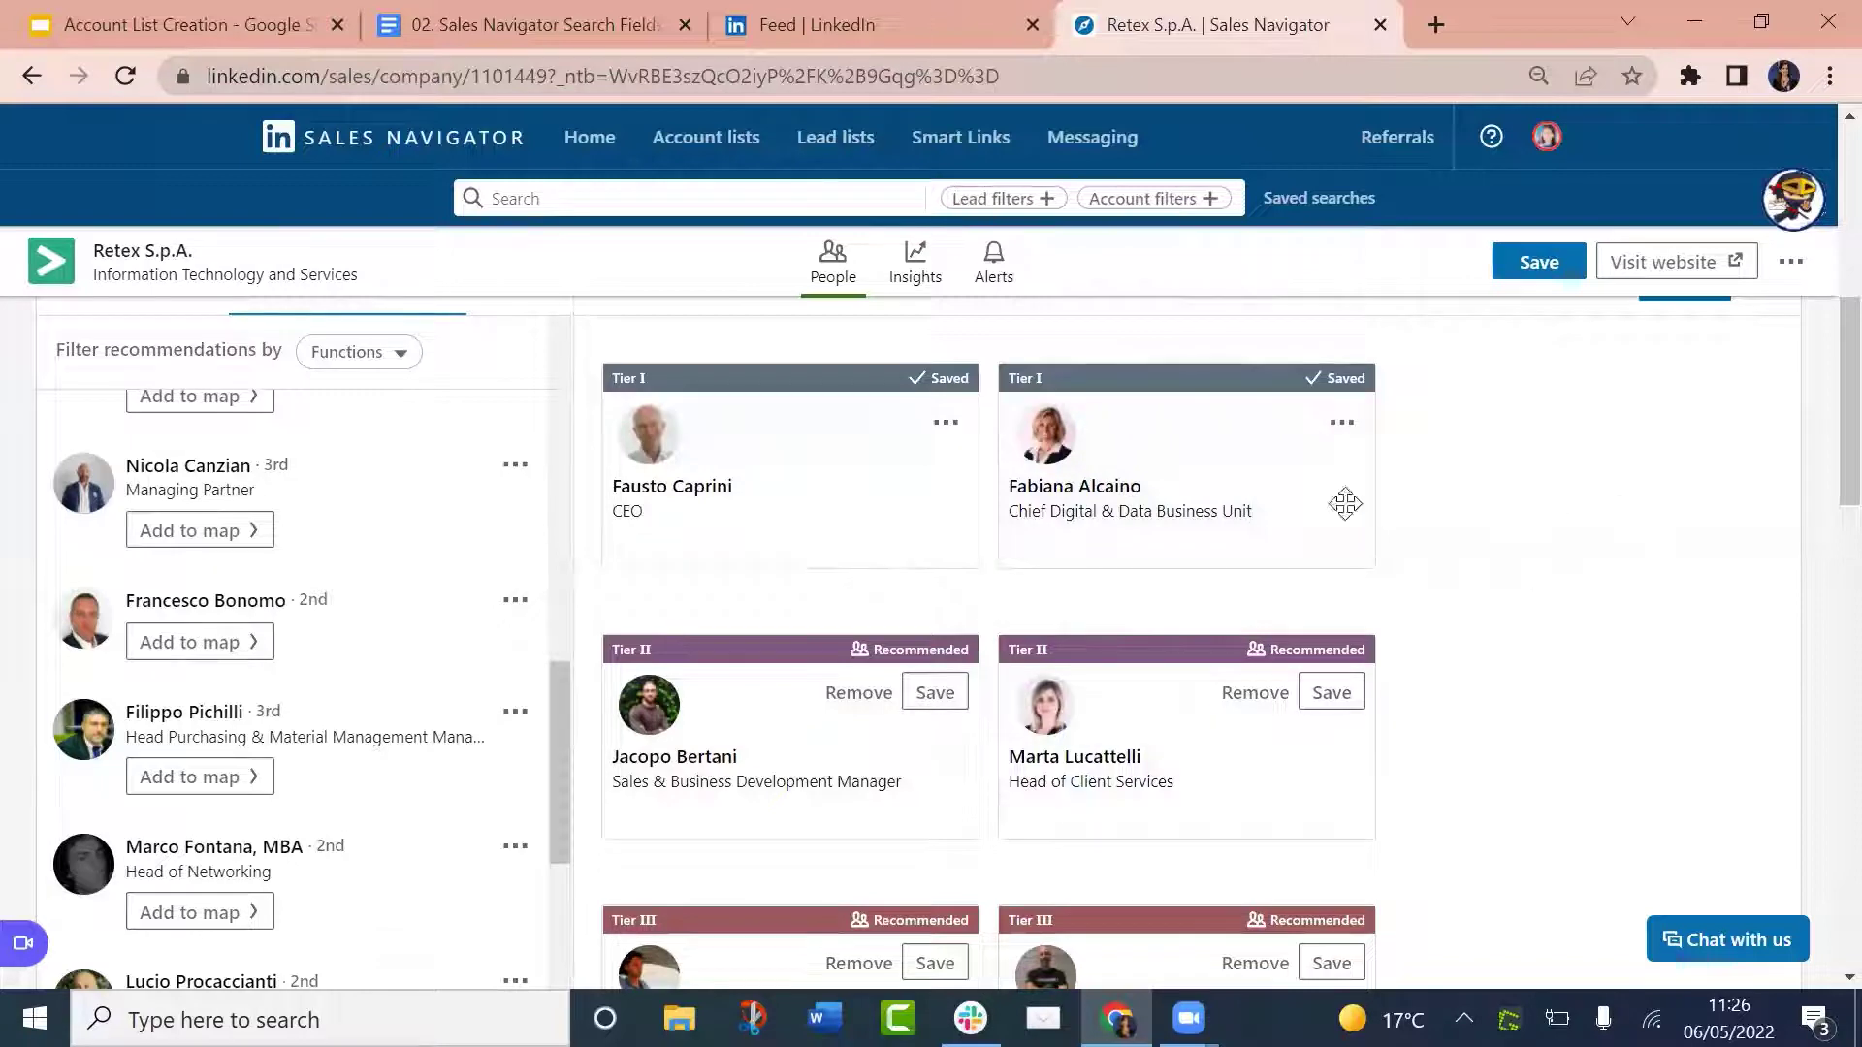
scroll(1463, 508, "down", 2)
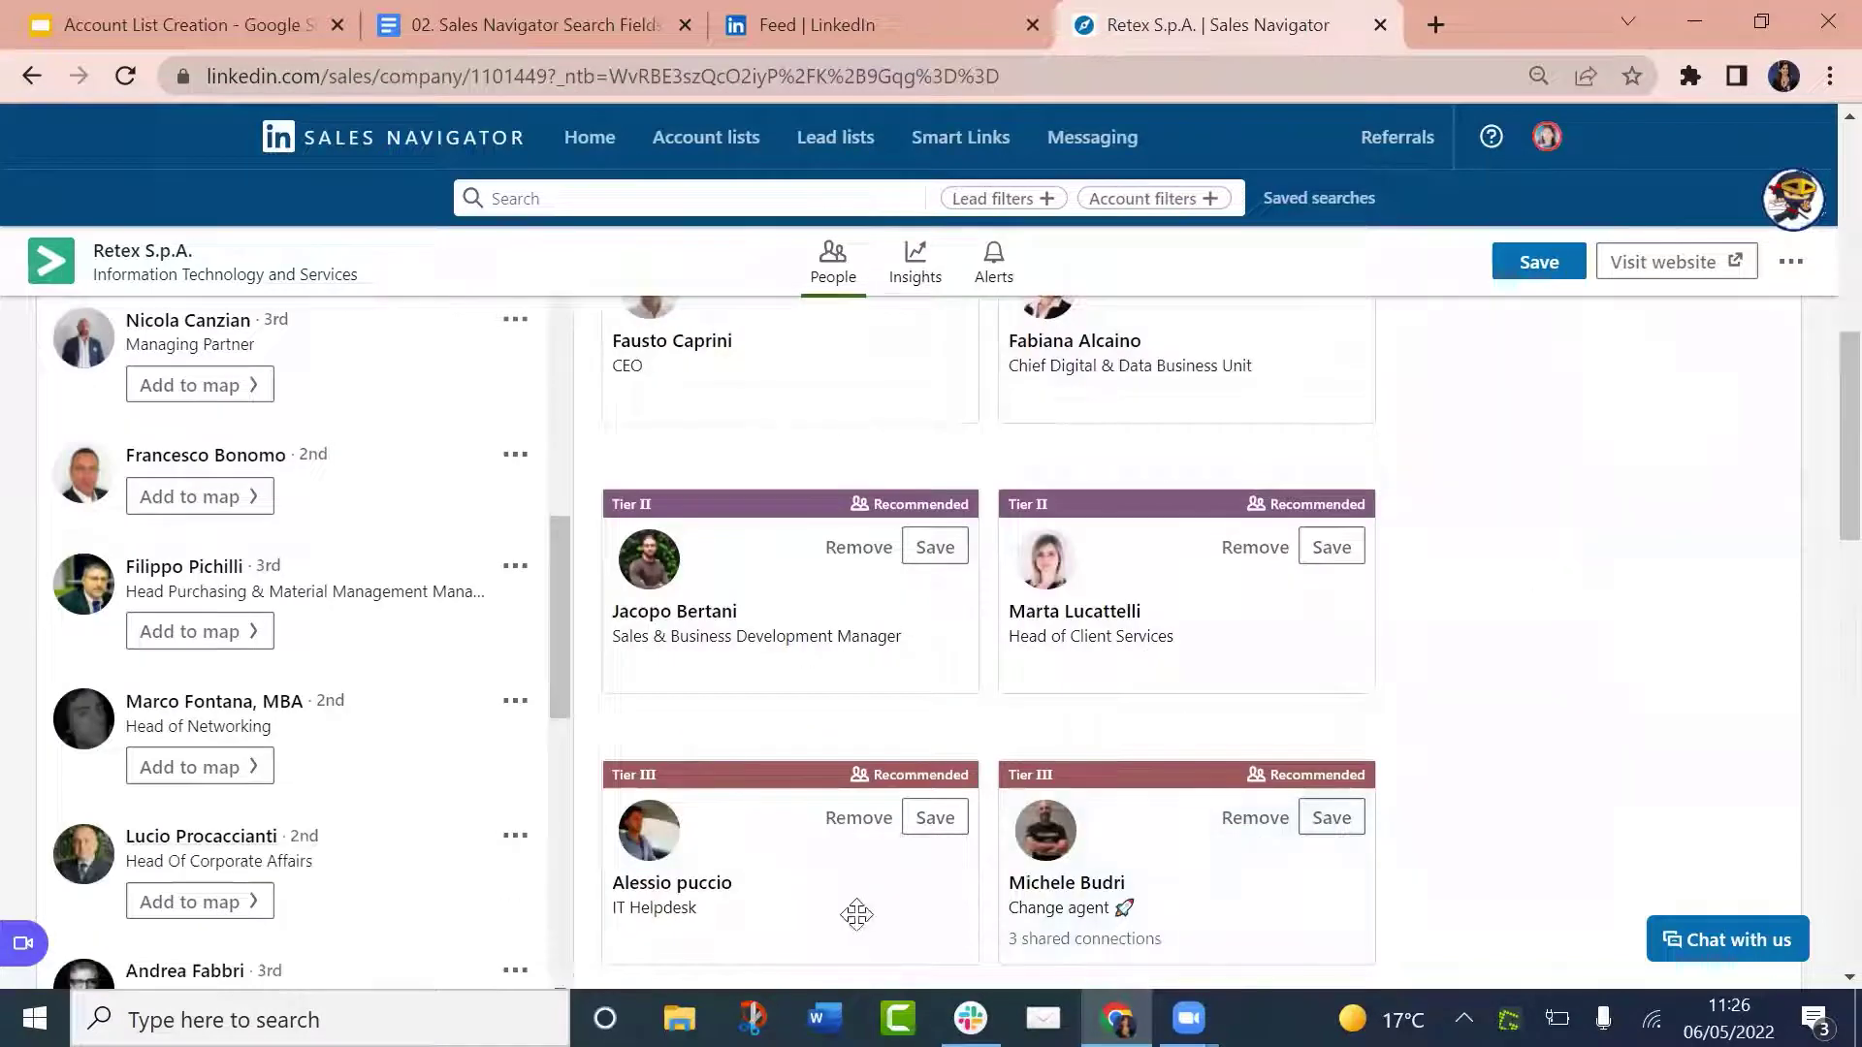
scroll(1086, 631, "up", 7)
scroll(1086, 631, "down", 2)
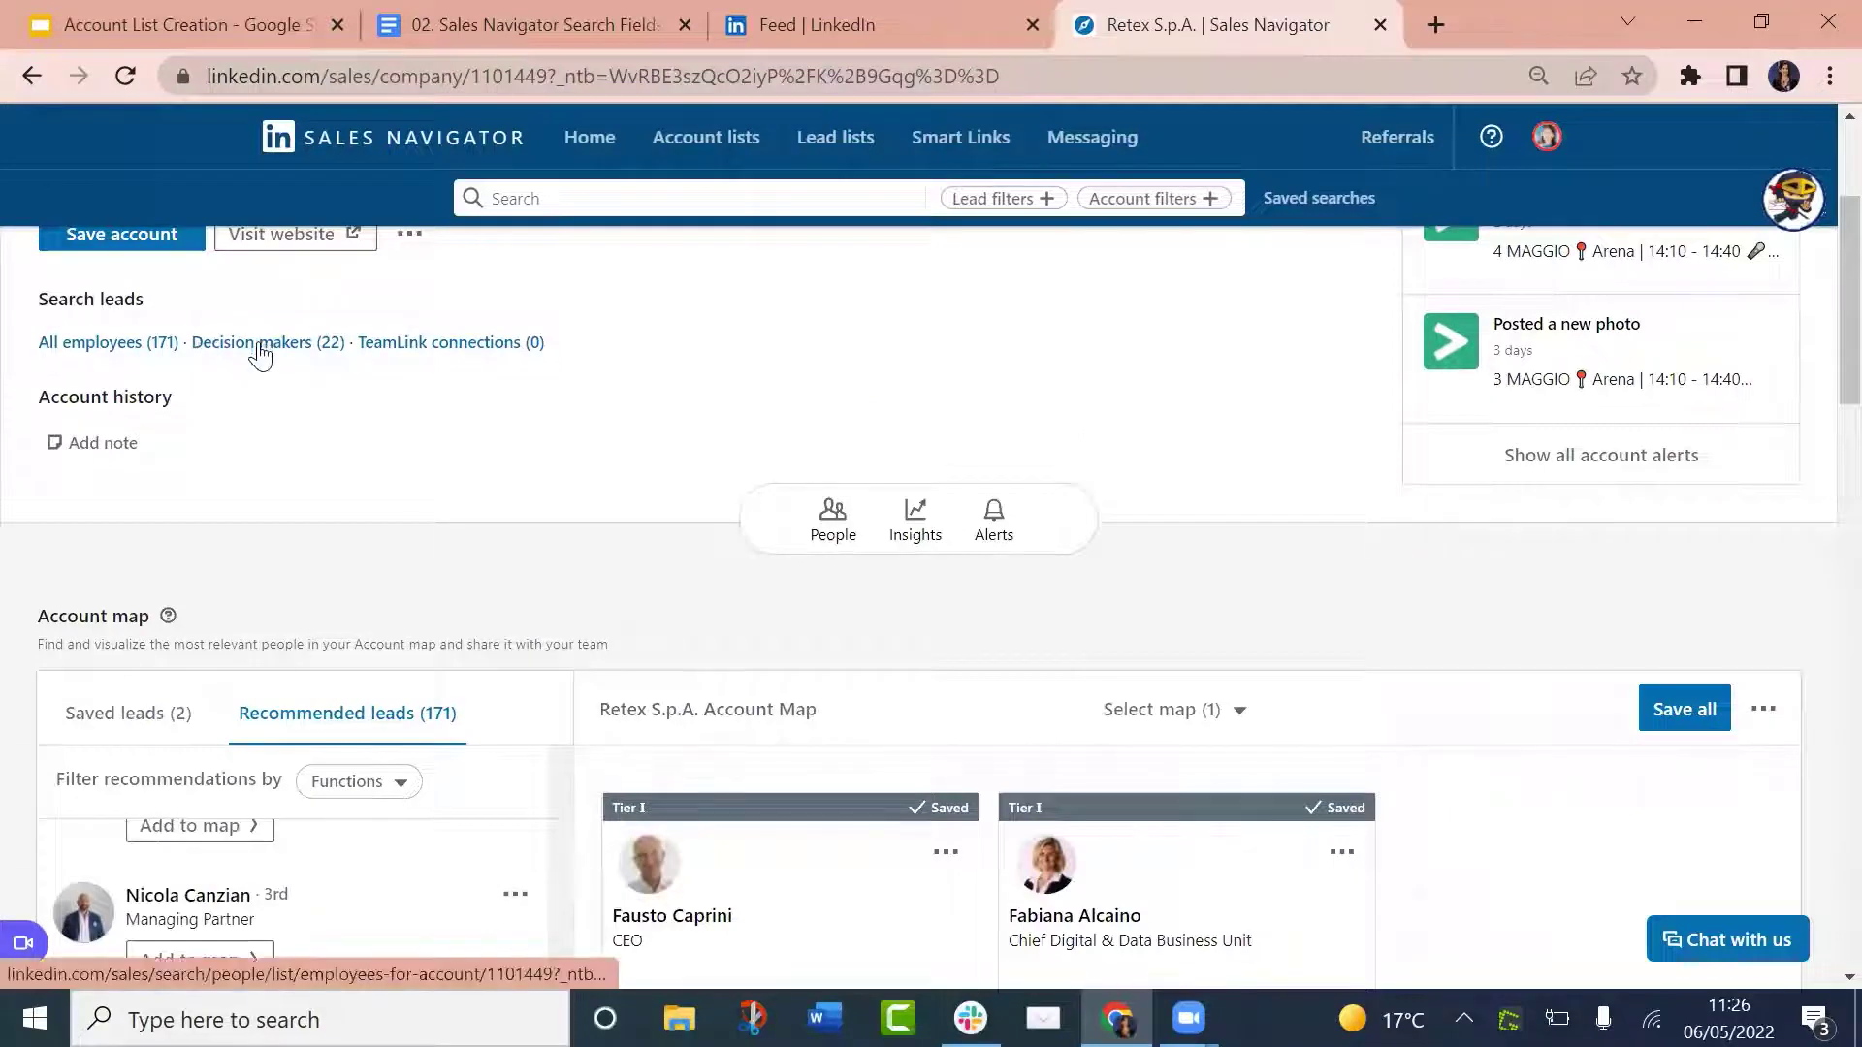
List Retex's 22 decision makers, filter by the Product Manager job title, then remove that filter
left_click(260, 352)
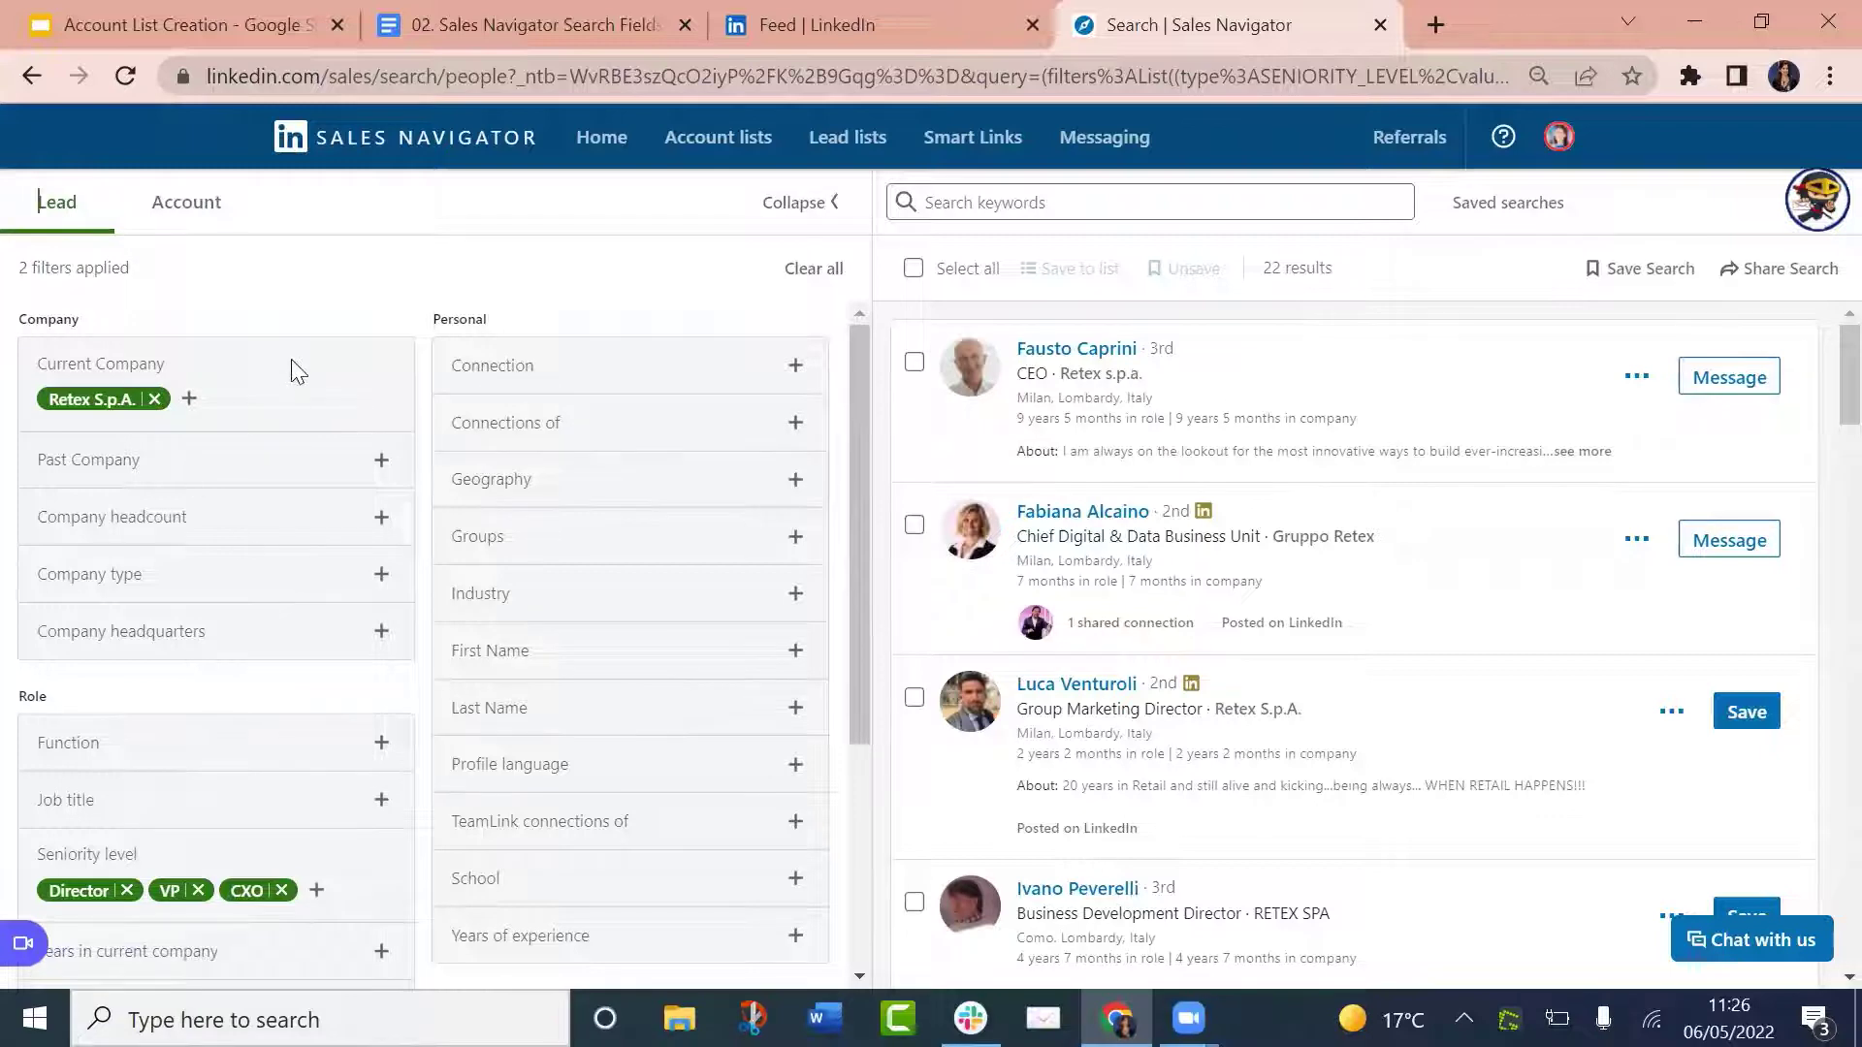
scroll(221, 598, "down", 2)
left_click(124, 655)
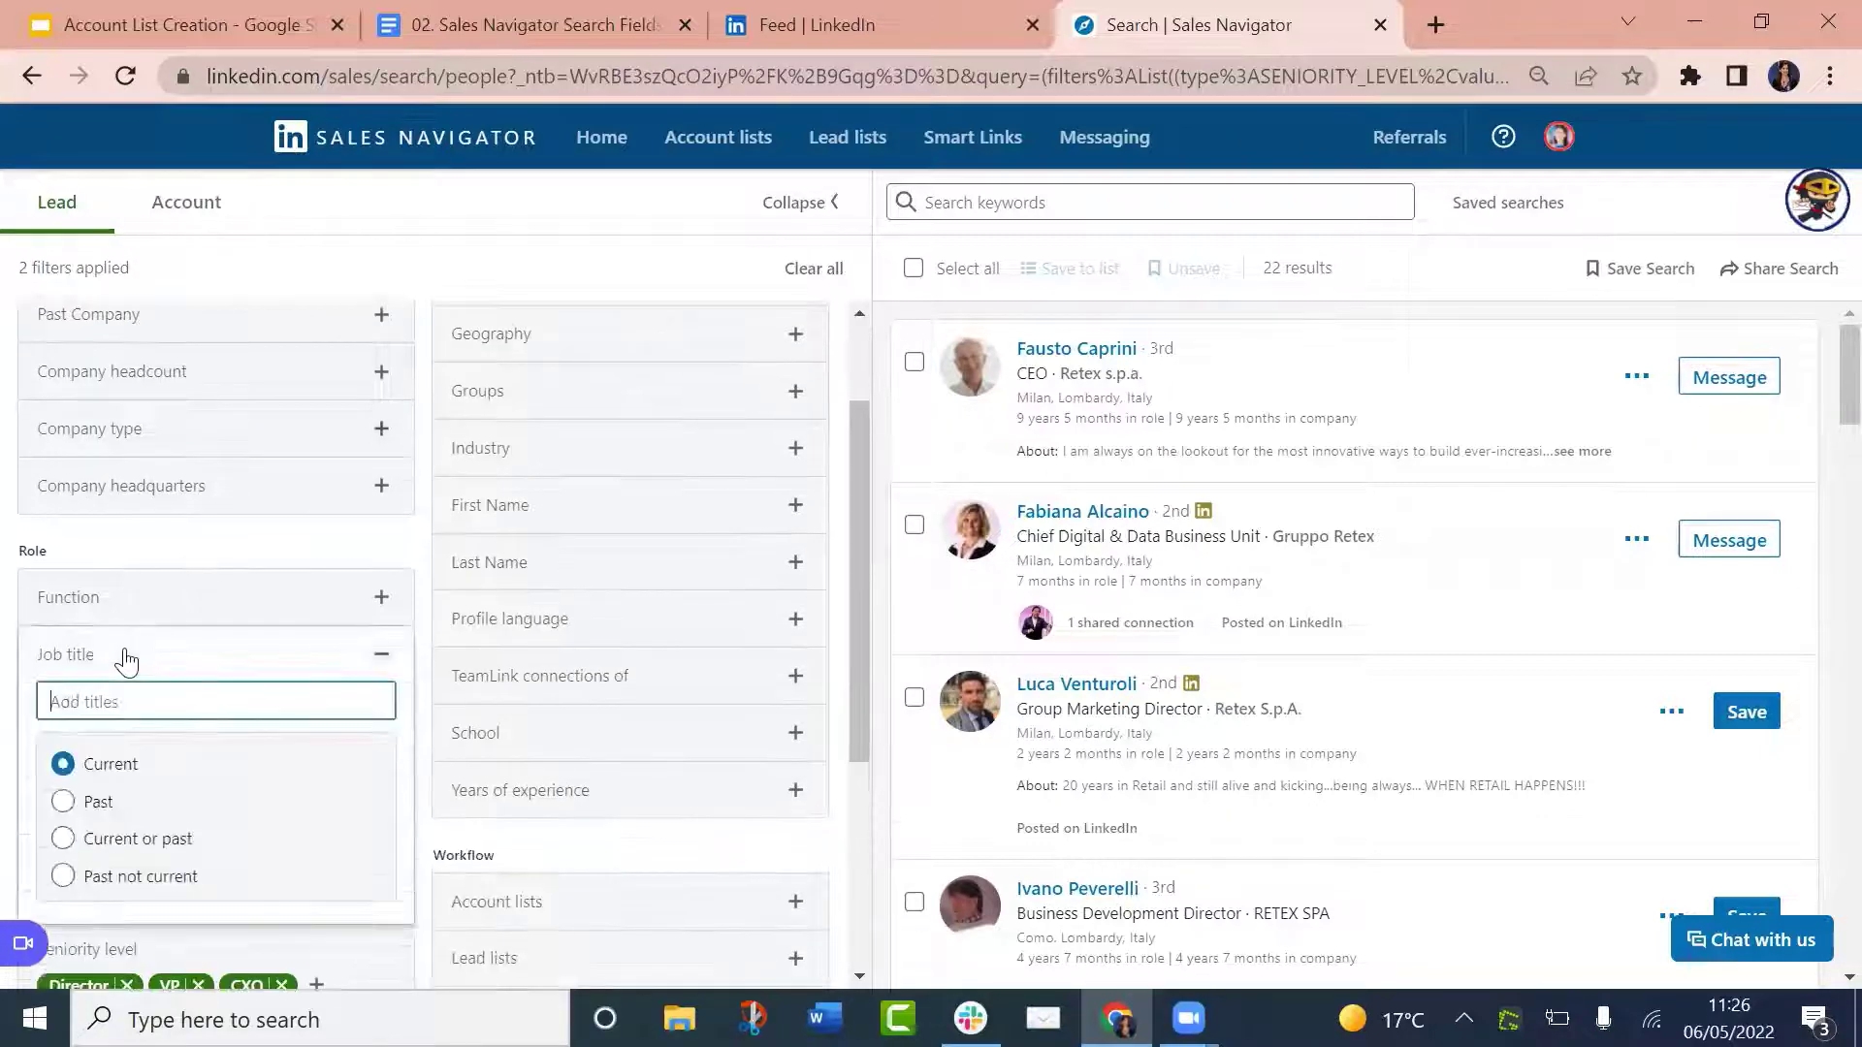
type("product")
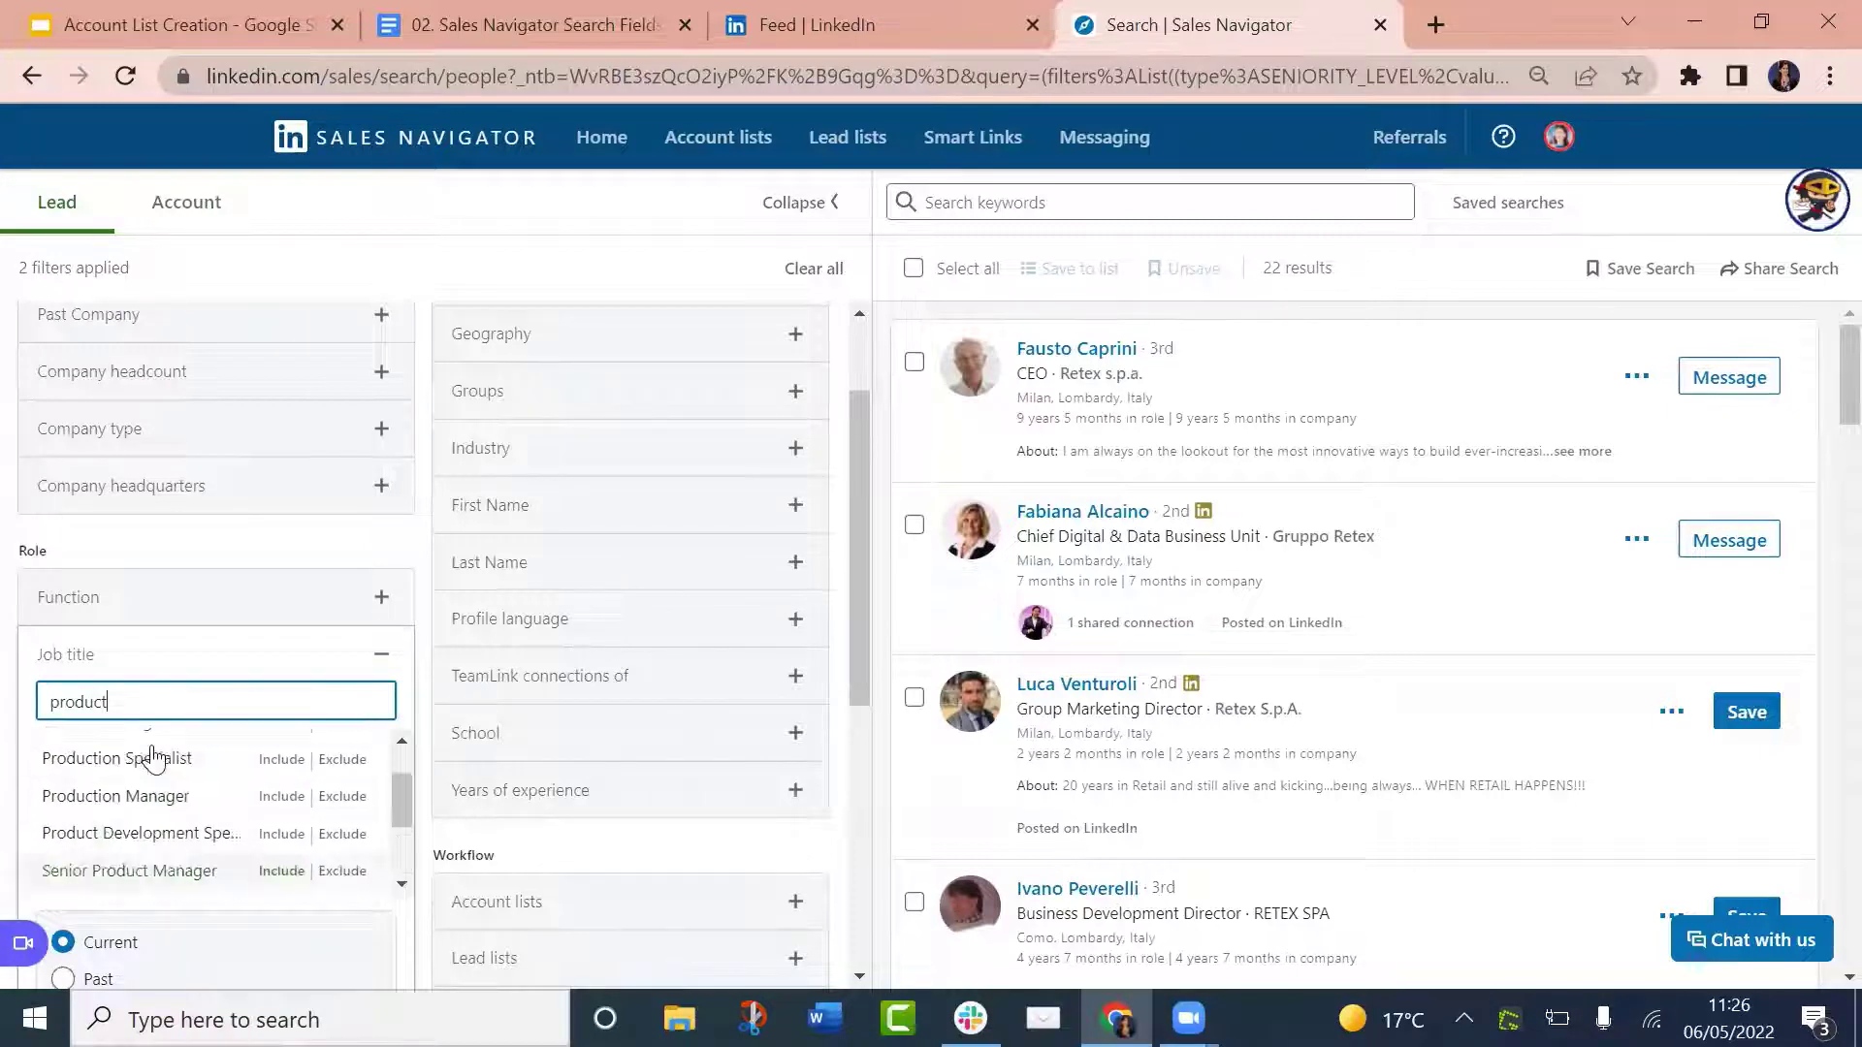
scroll(152, 758, "up", 1)
scroll(169, 769, "down", 2)
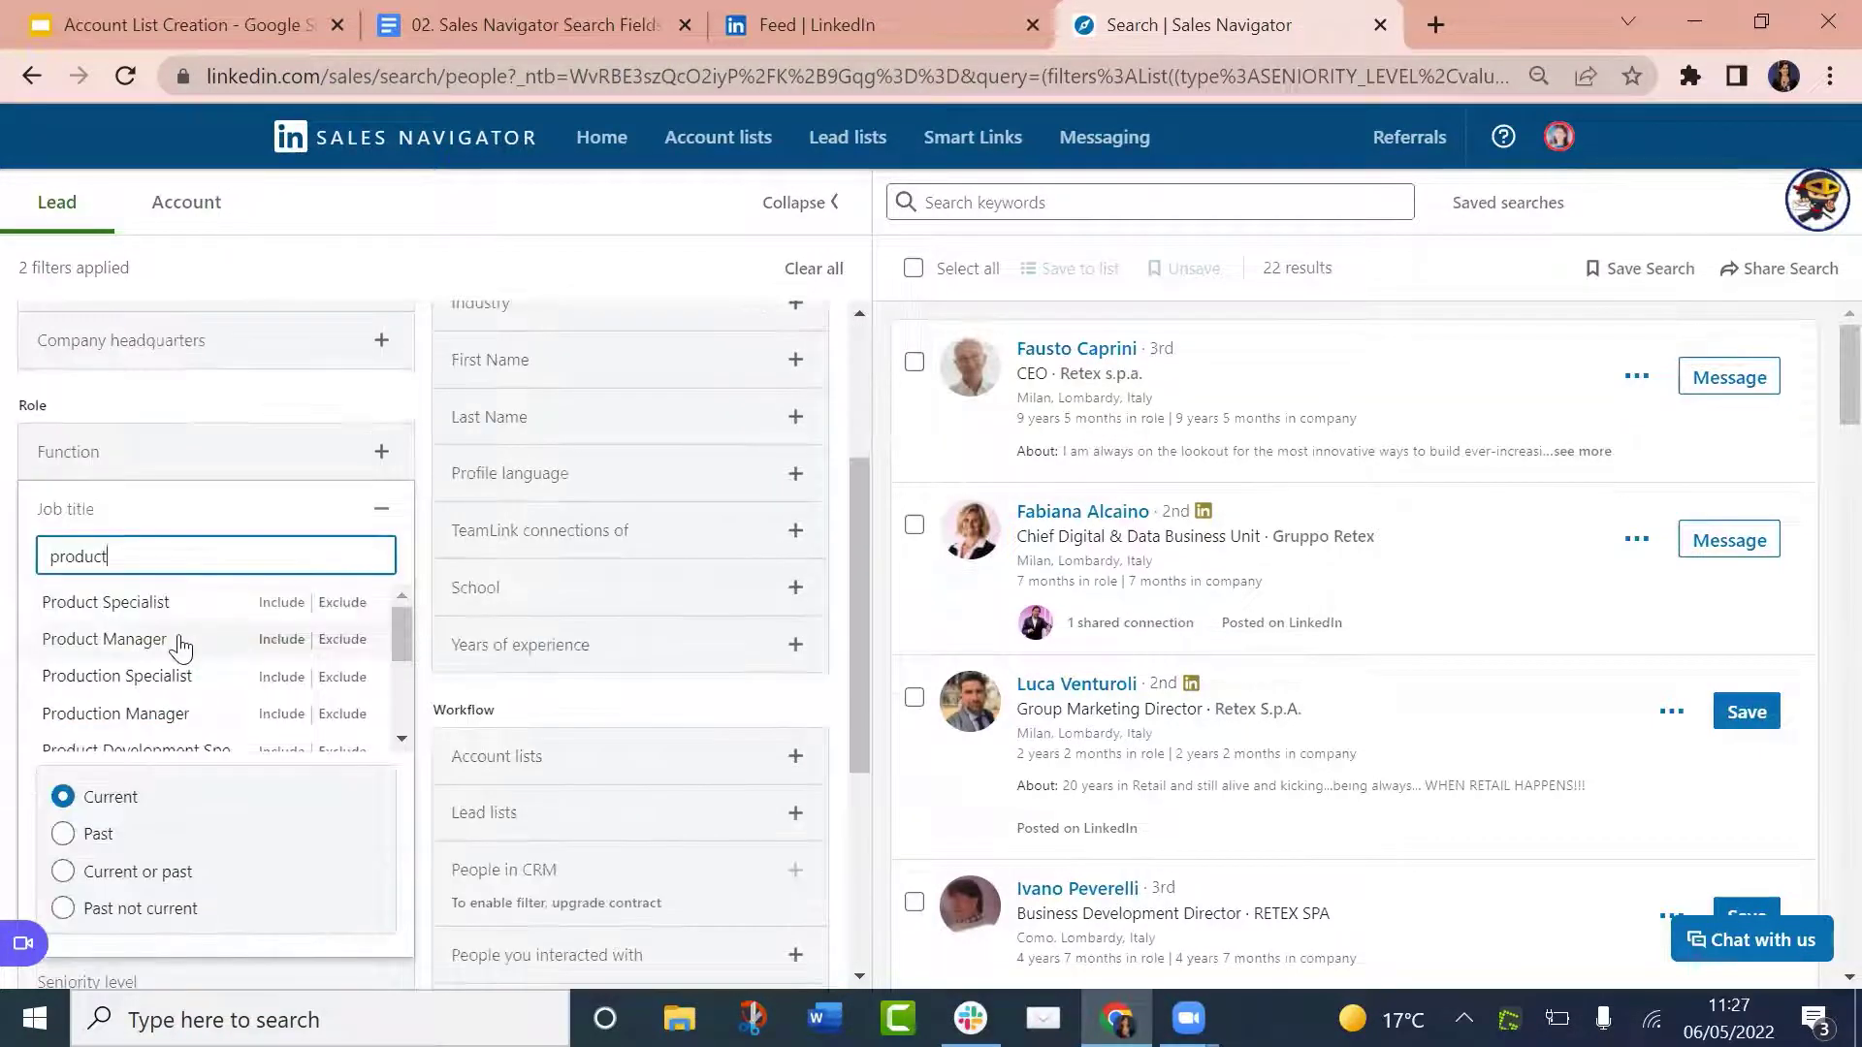
left_click(178, 644)
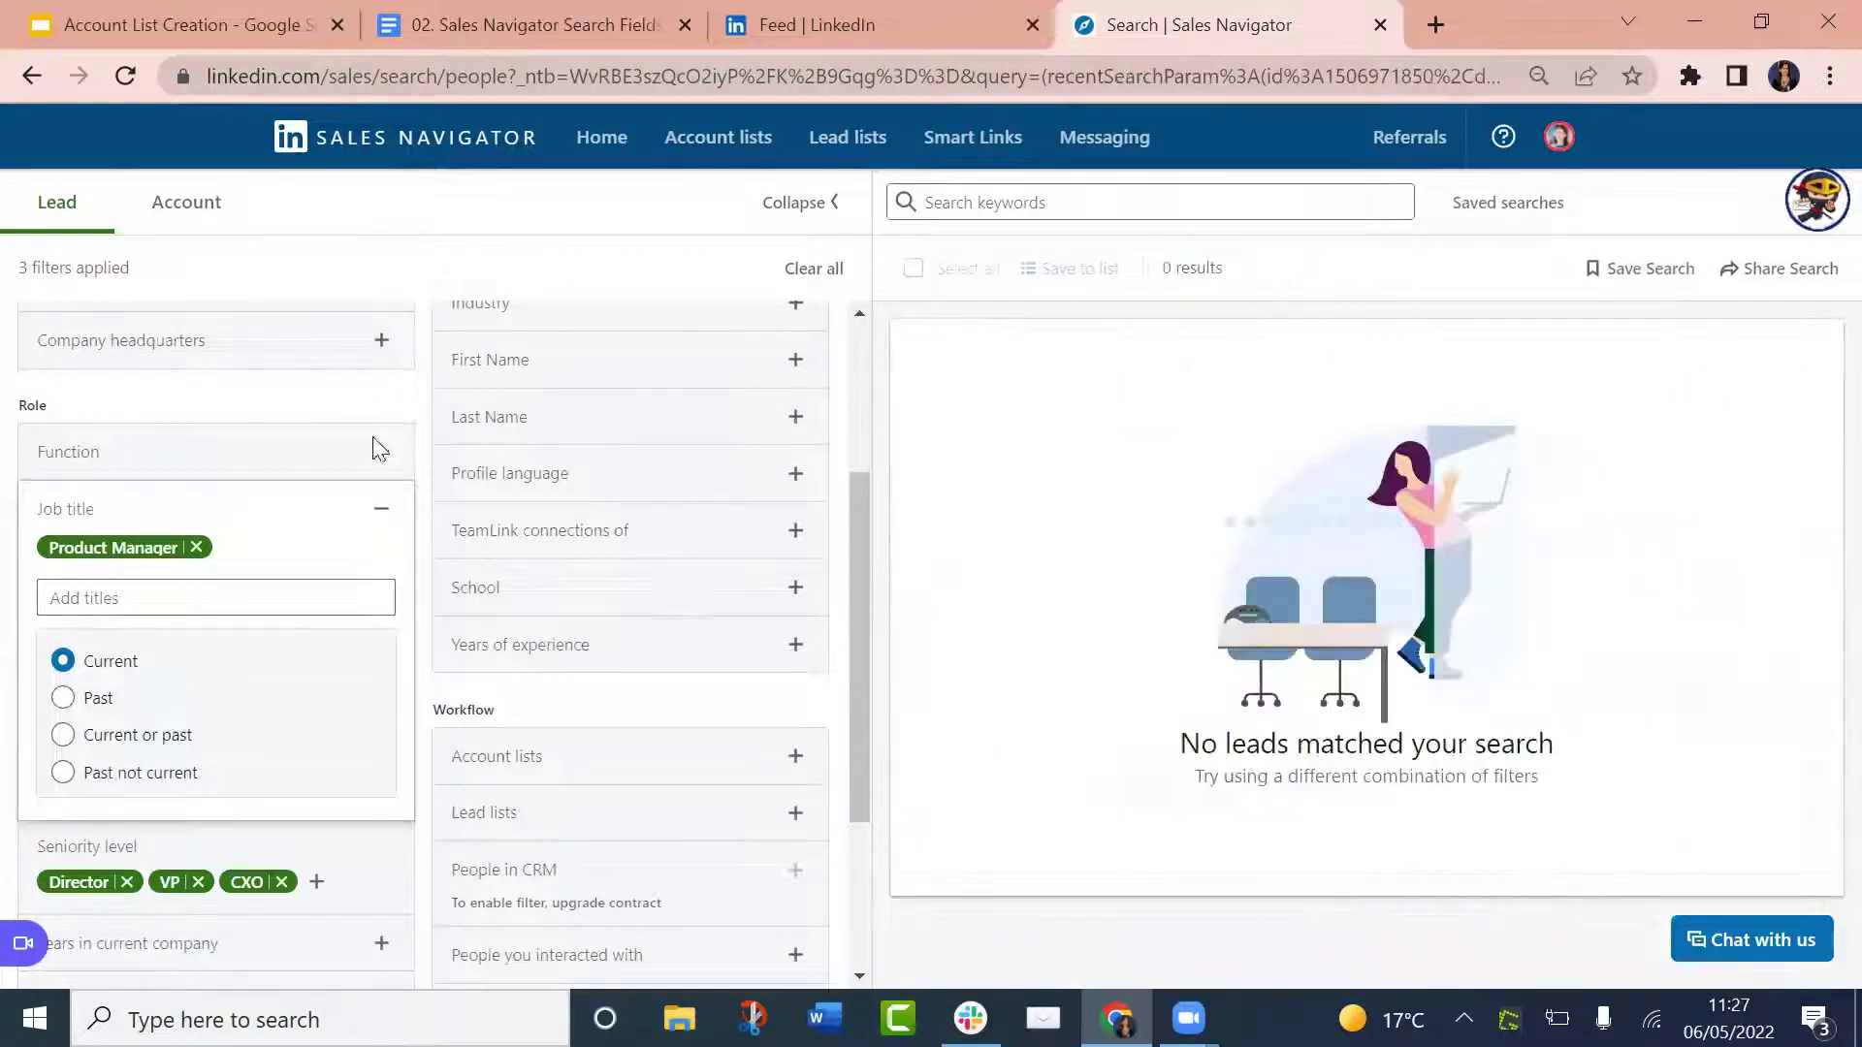
left_click(196, 547)
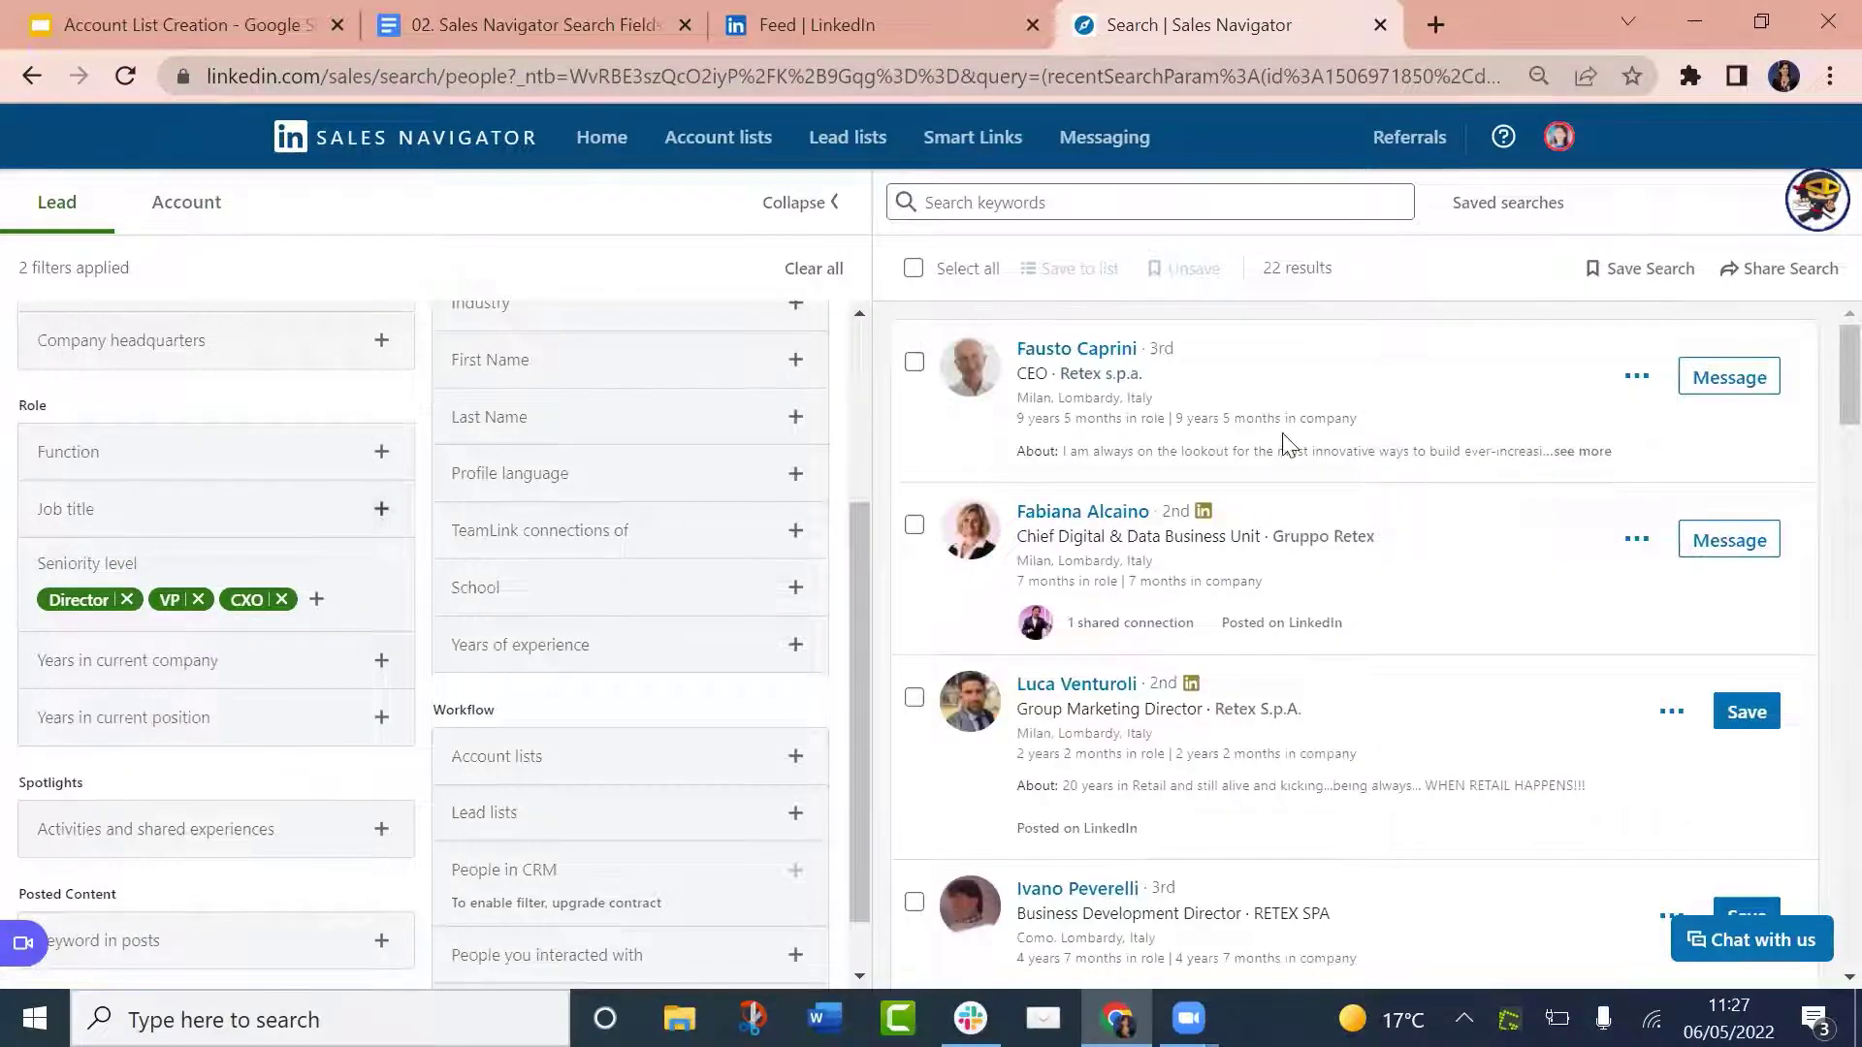
scroll(1292, 444, "down", 1)
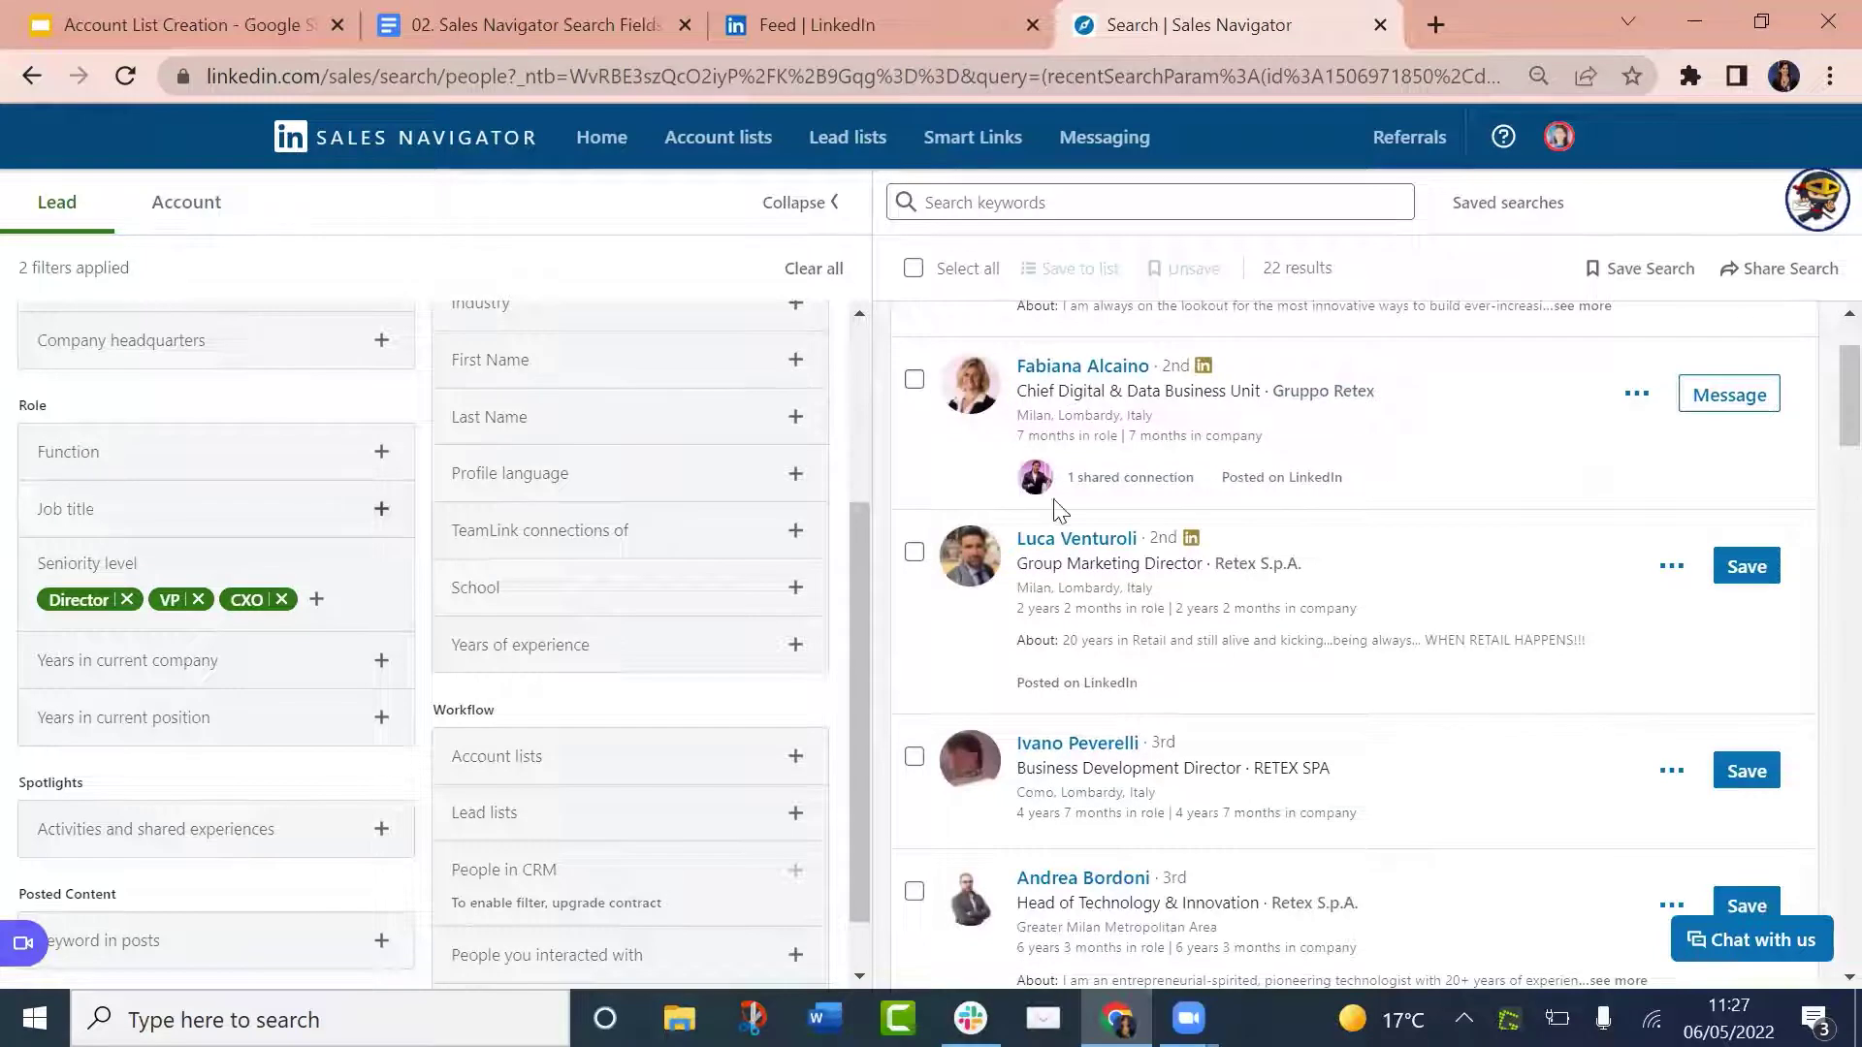
Save the selected Retex leads, including Head of Technology & Innovation, to Agile Coaching Leads List
left_click(916, 381)
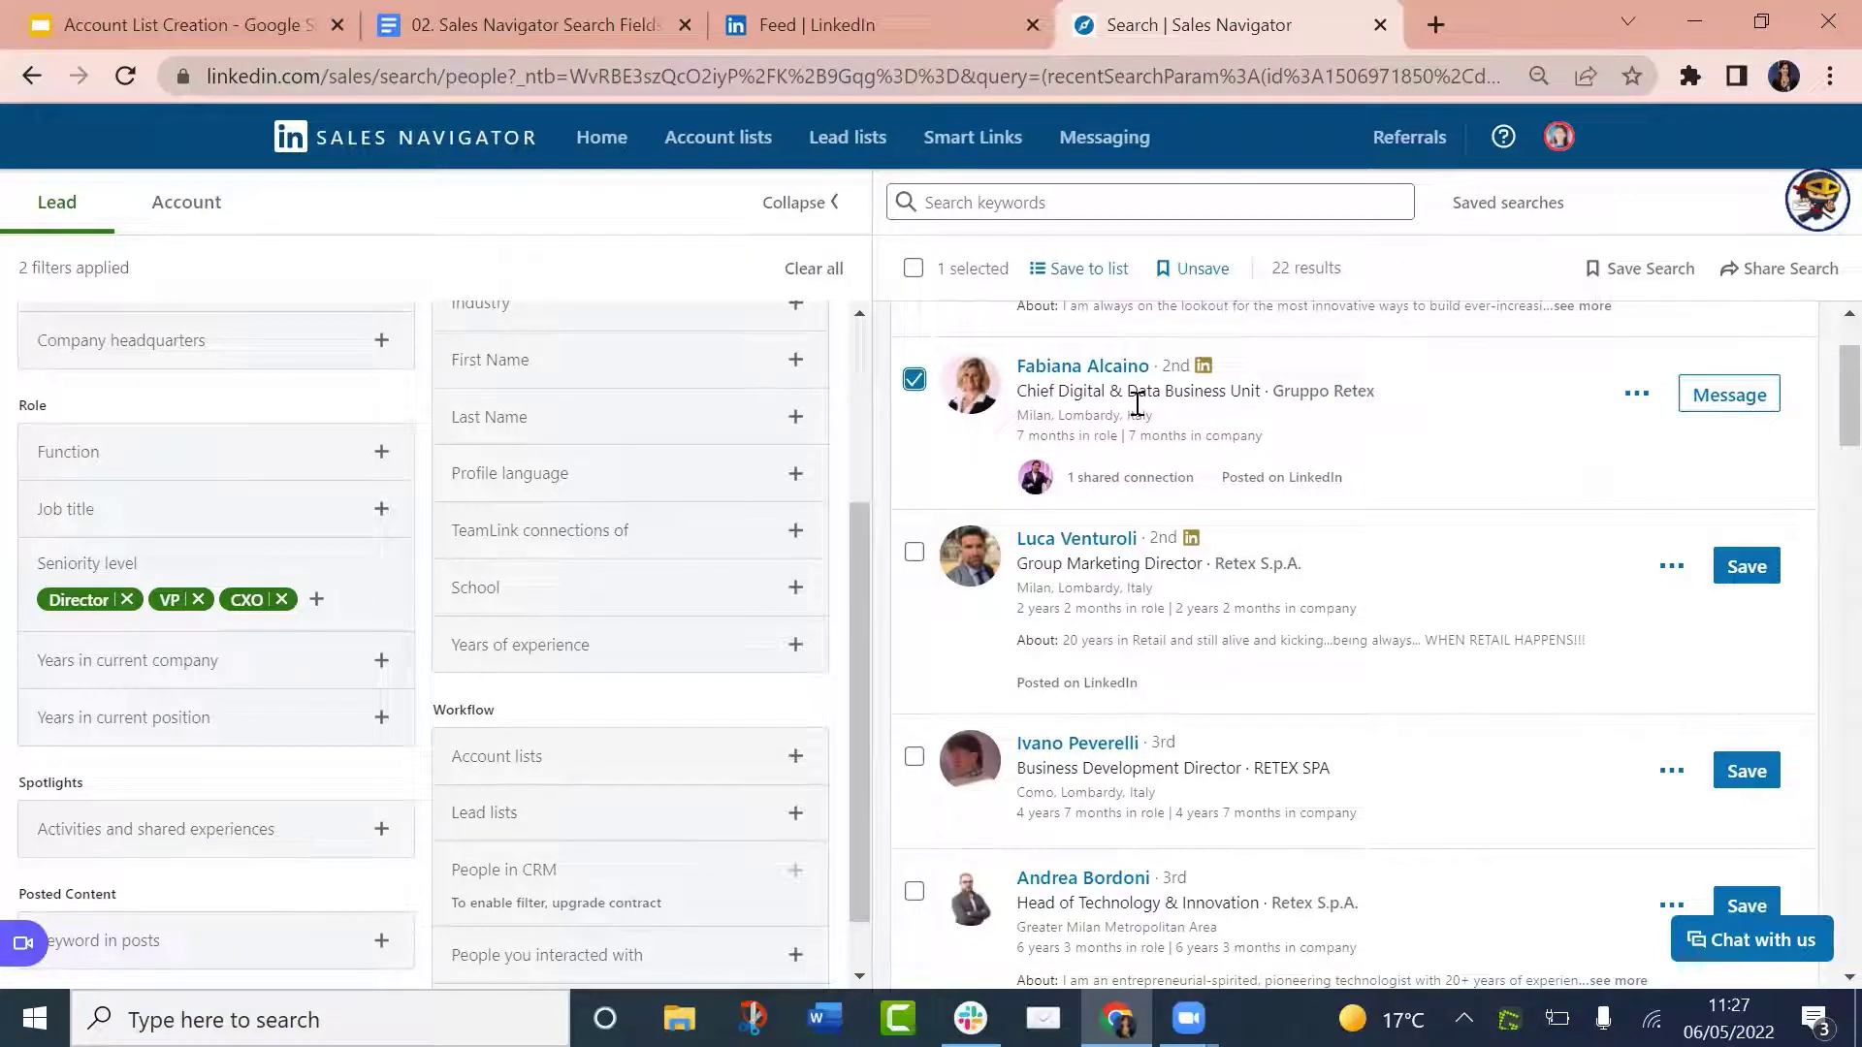
left_click(1638, 397)
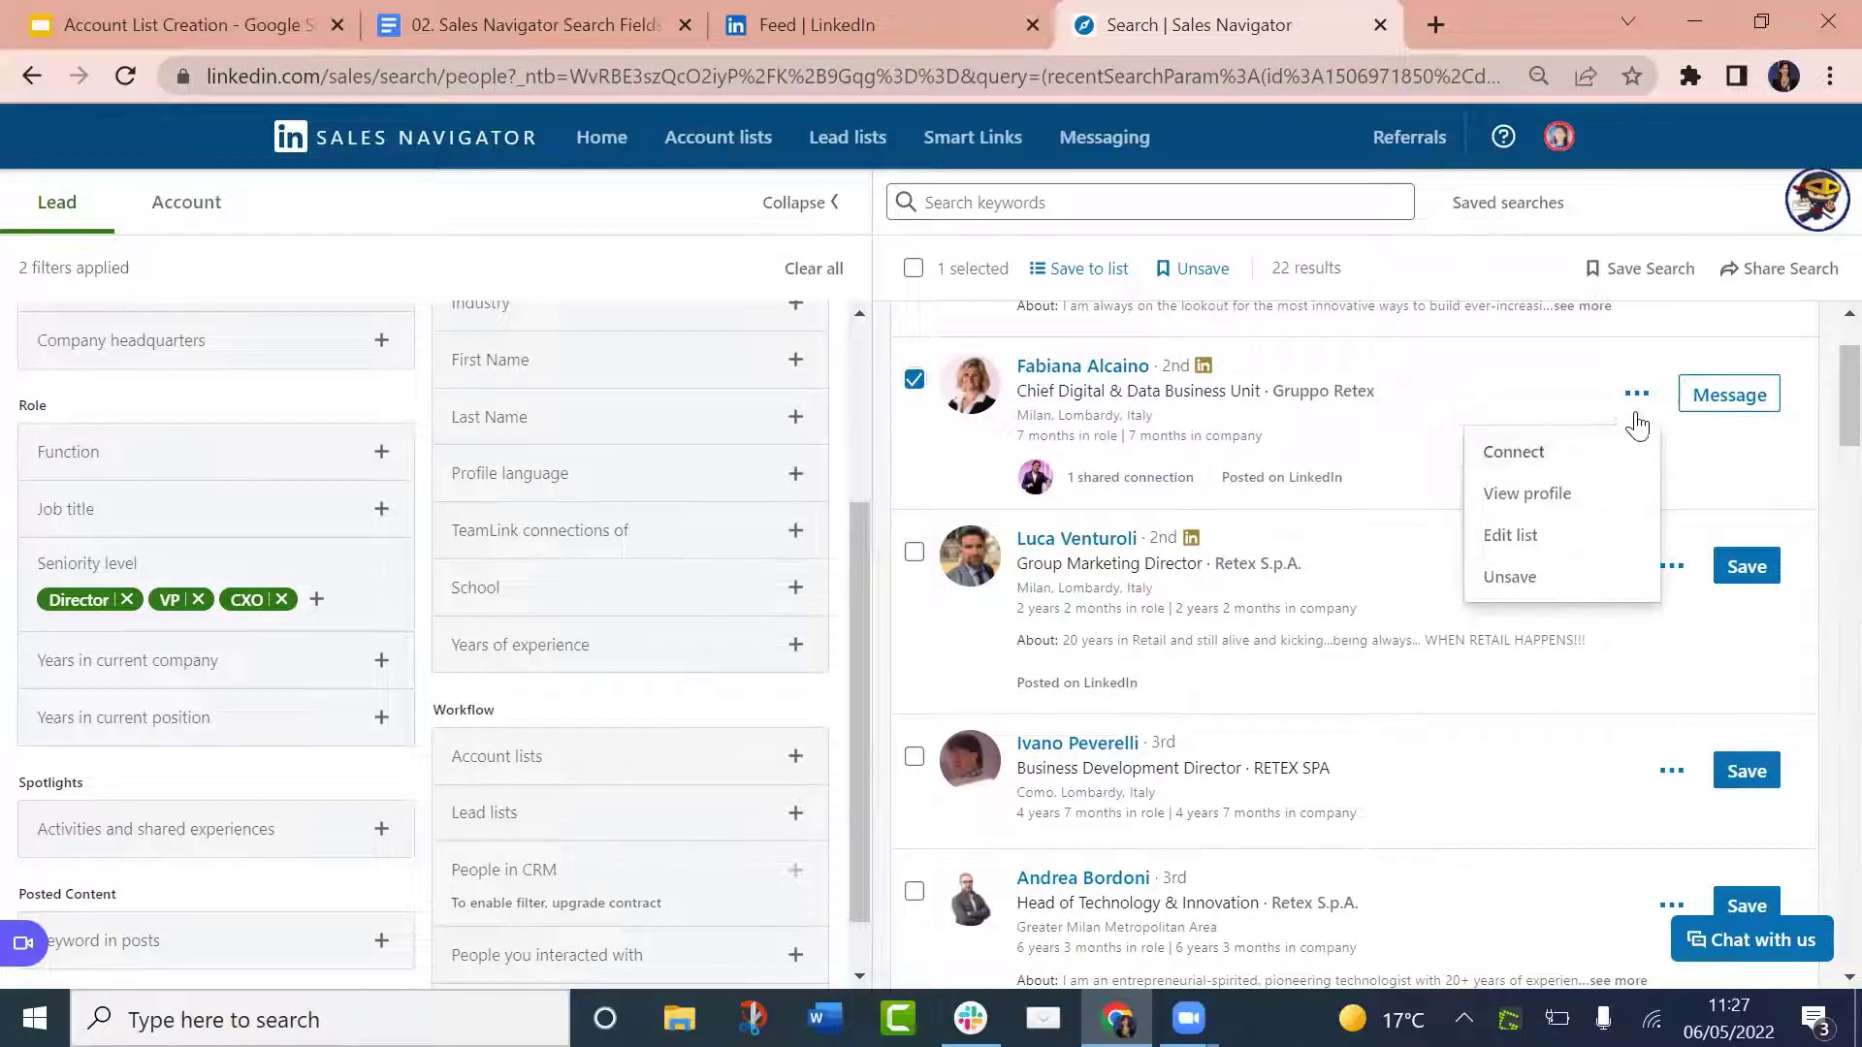
left_click(1516, 407)
scroll(1613, 412, "down", 5)
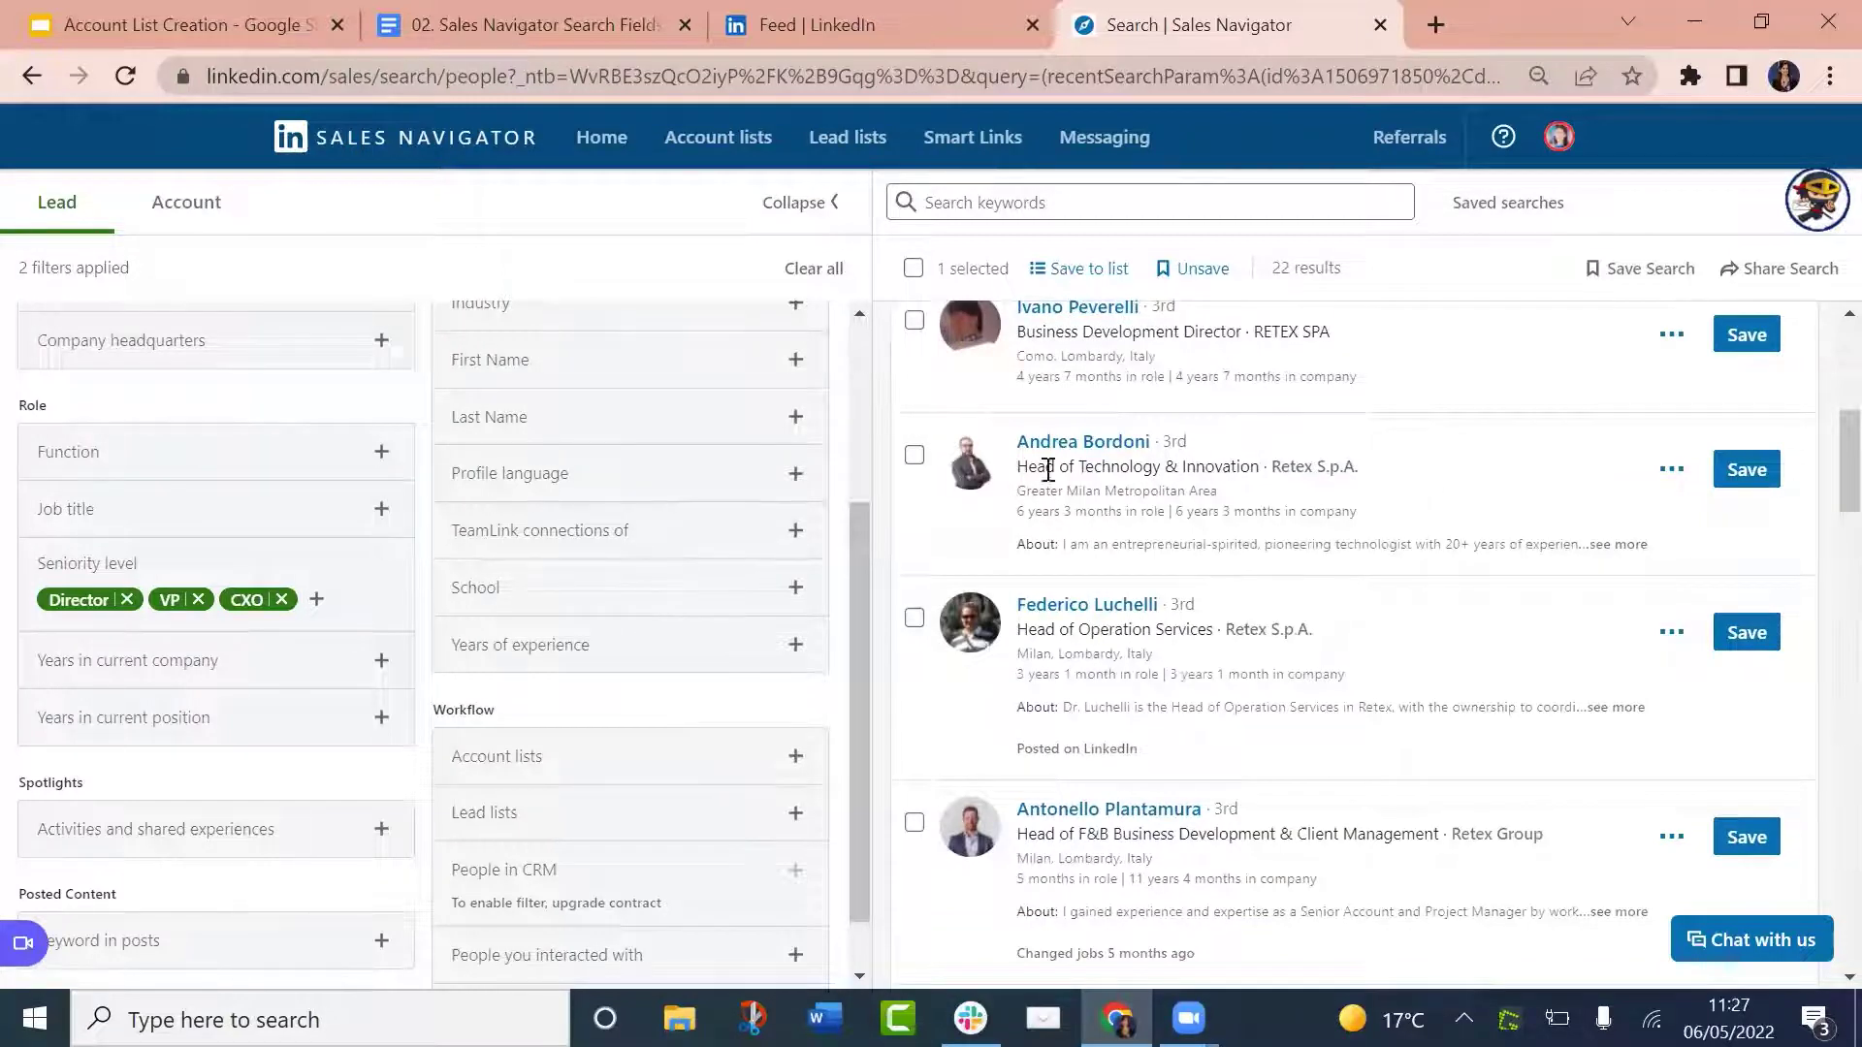
left_click(1670, 473)
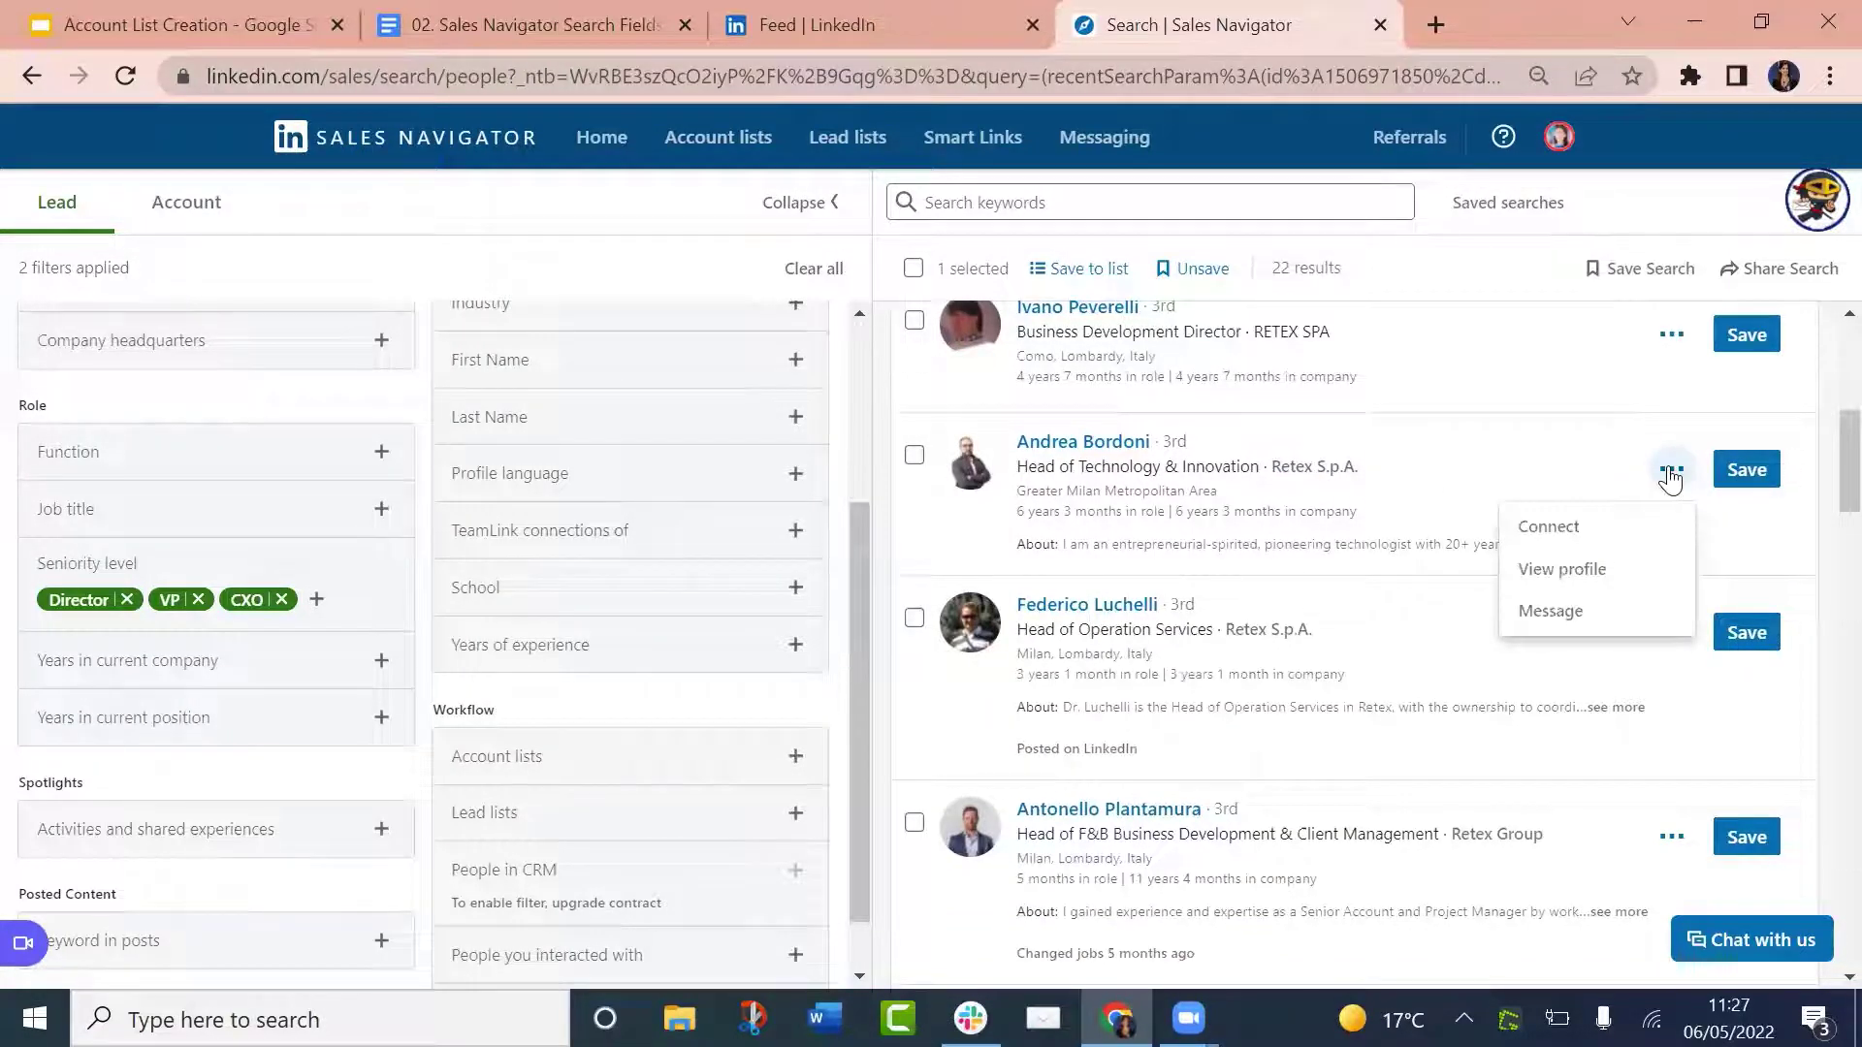
left_click(914, 455)
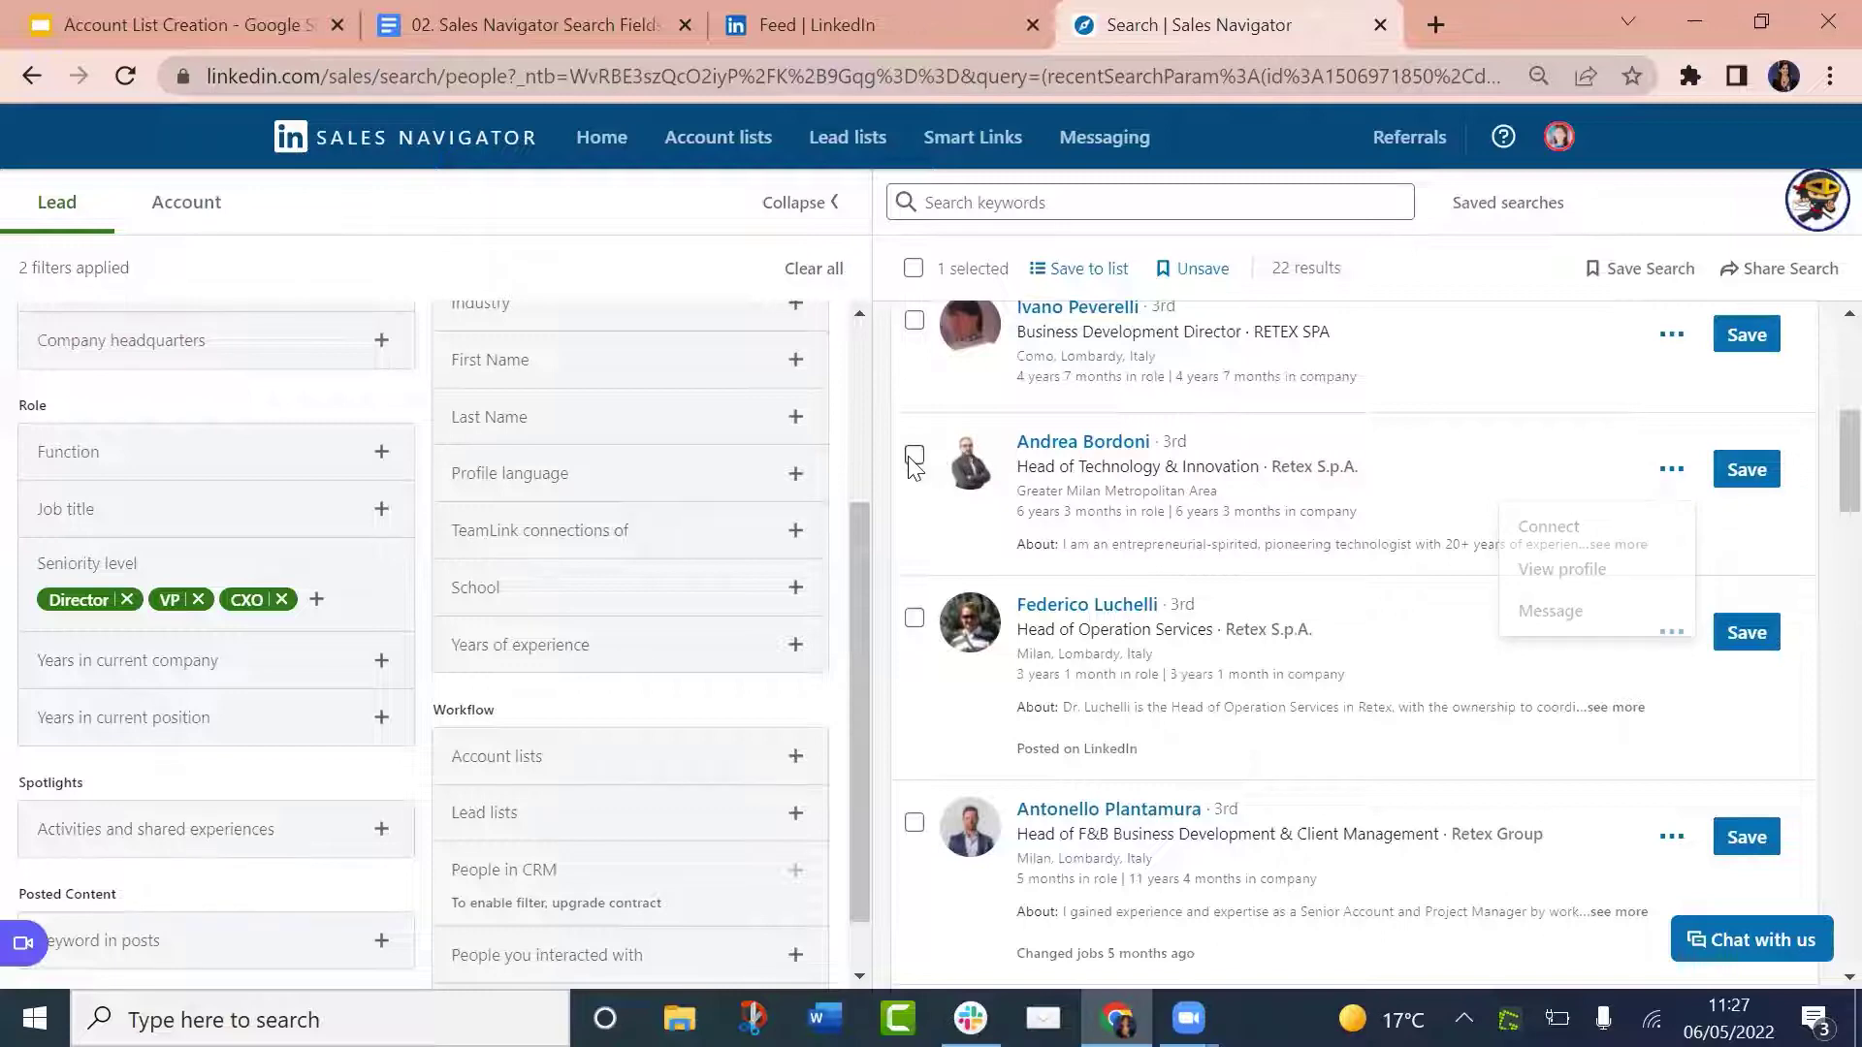
left_click(1077, 274)
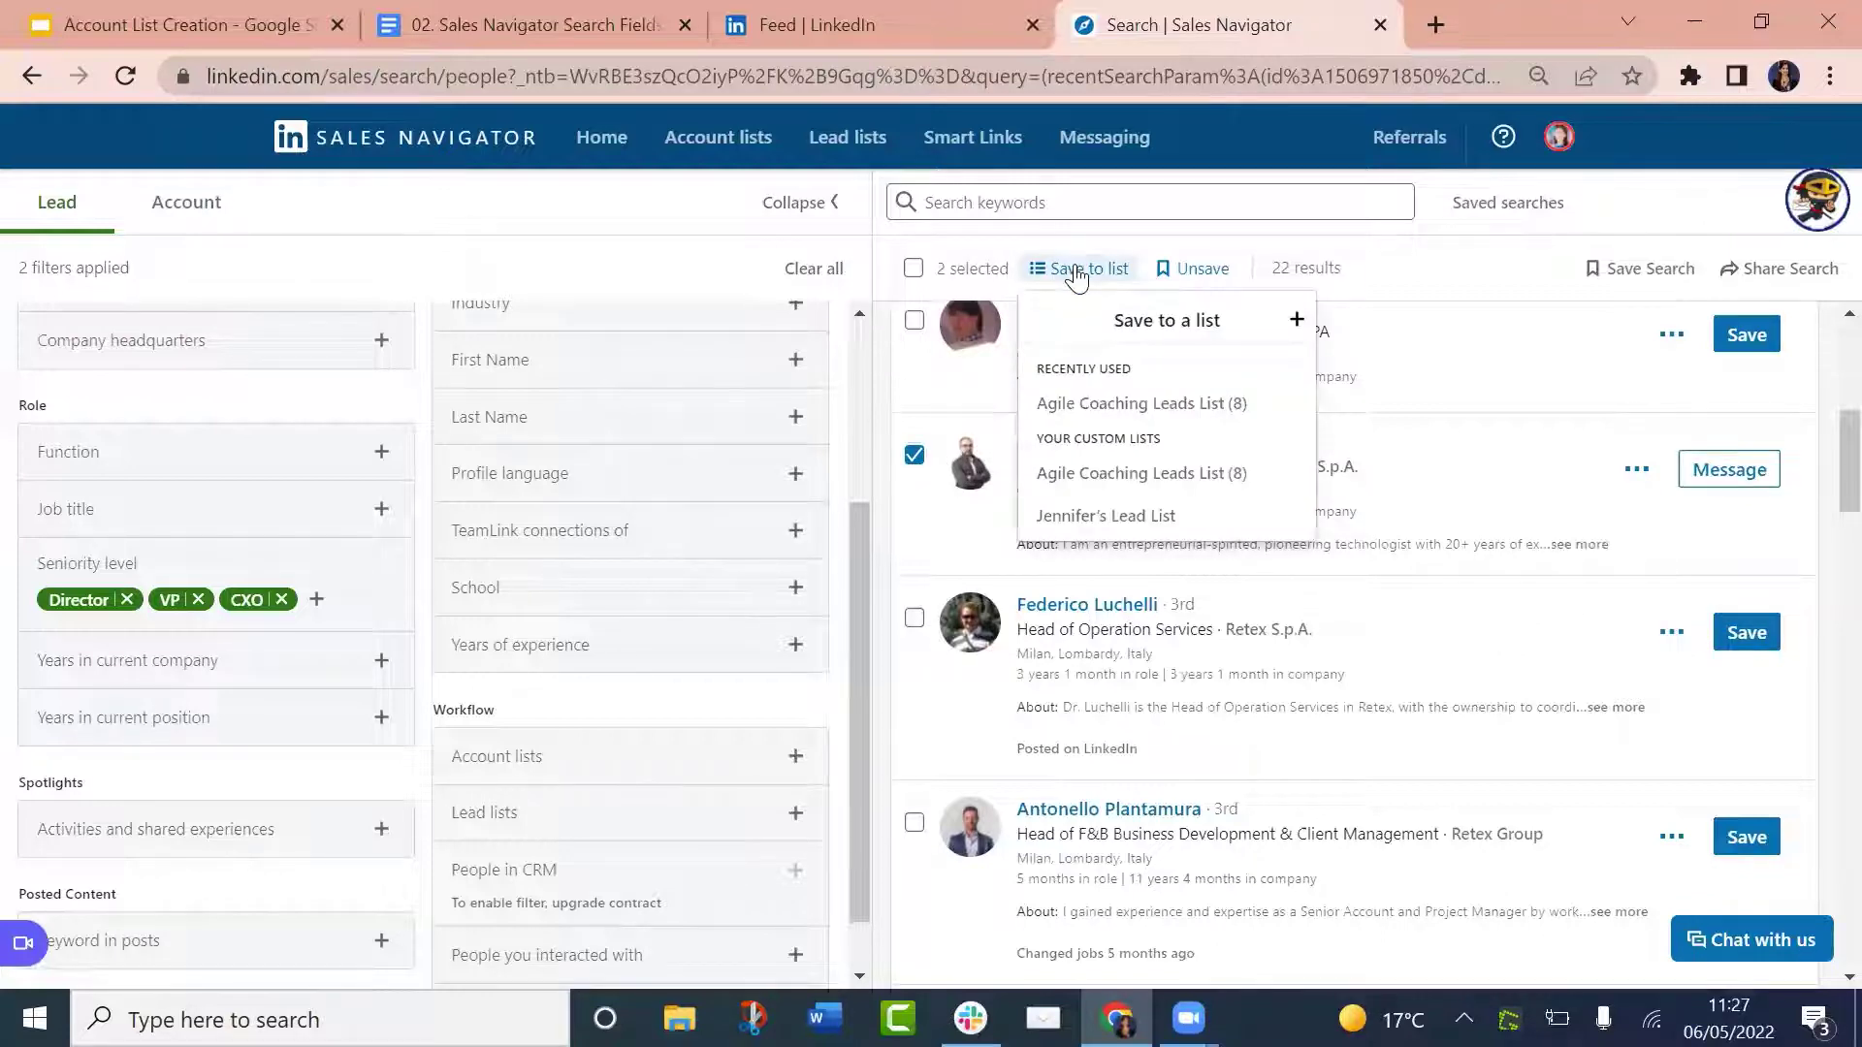
left_click(1127, 407)
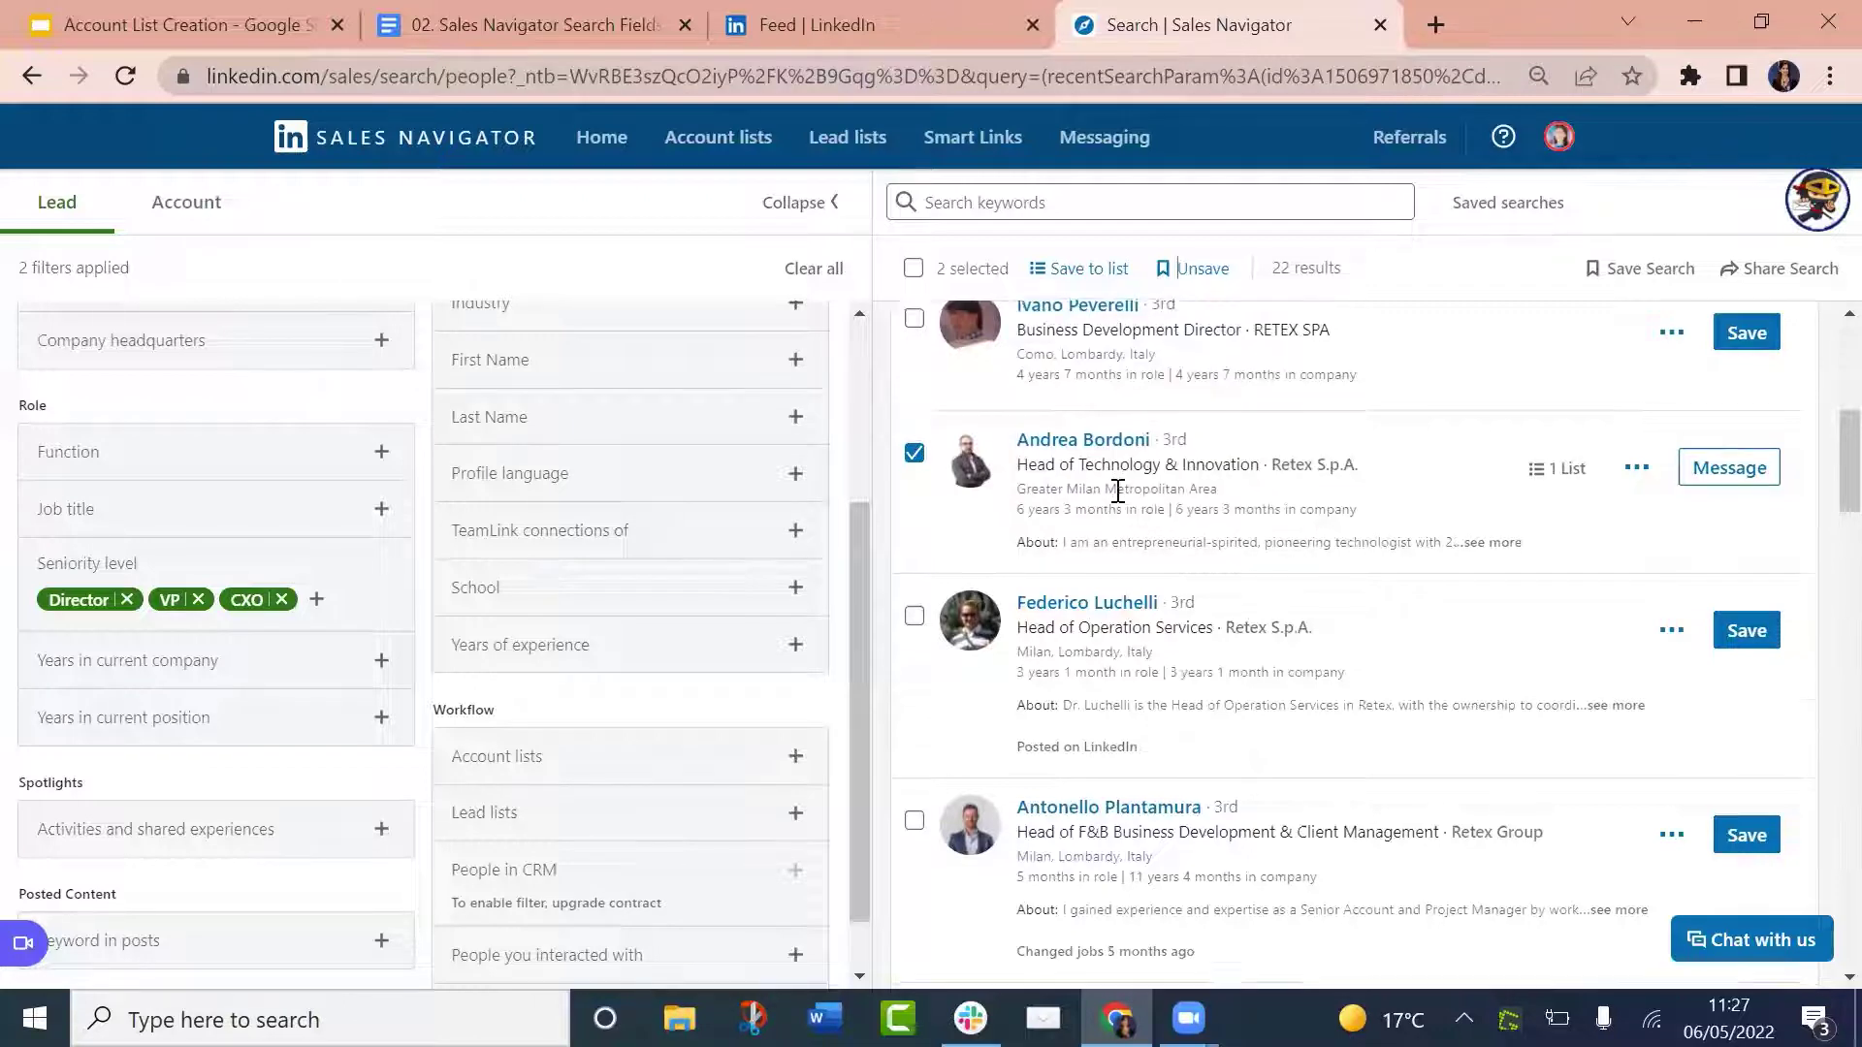
Add the last Retex lead in the results to Agile Coaching Leads List too
scroll(1113, 490, "down", 3)
scroll(1115, 489, "down", 3)
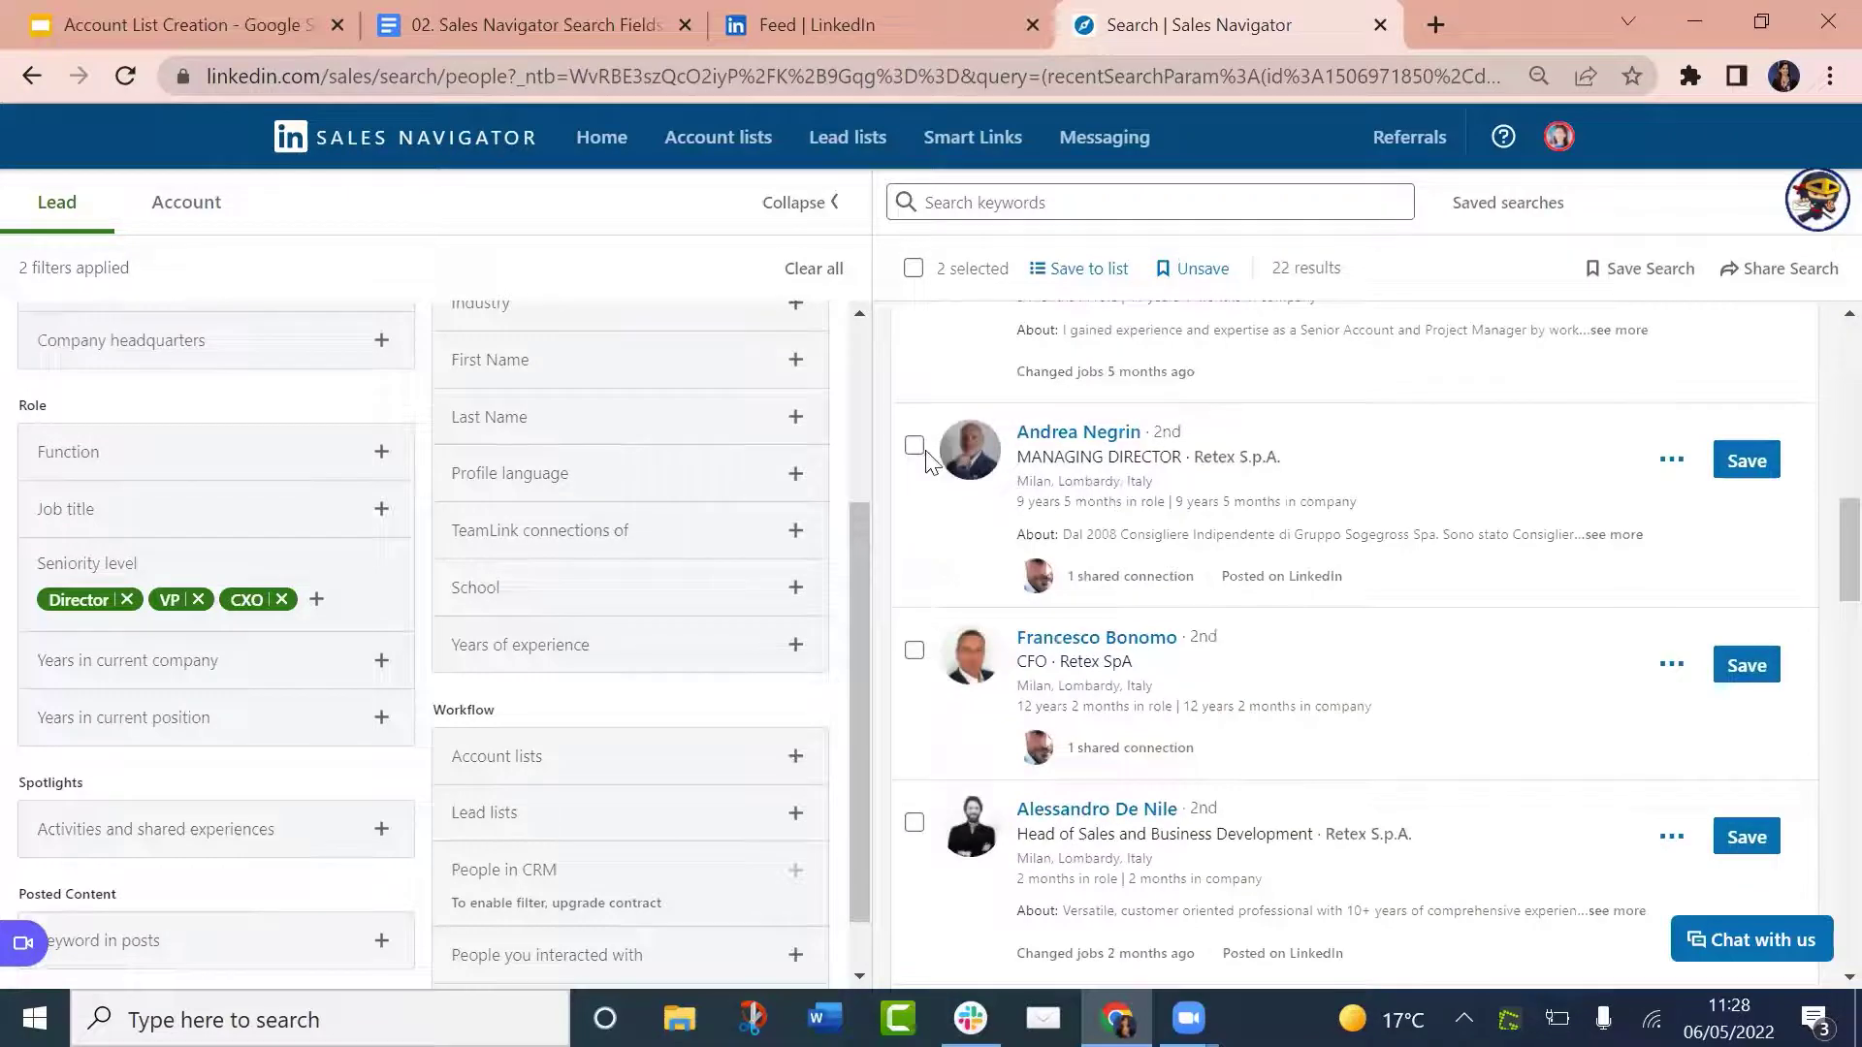
scroll(1173, 494, "down", 2)
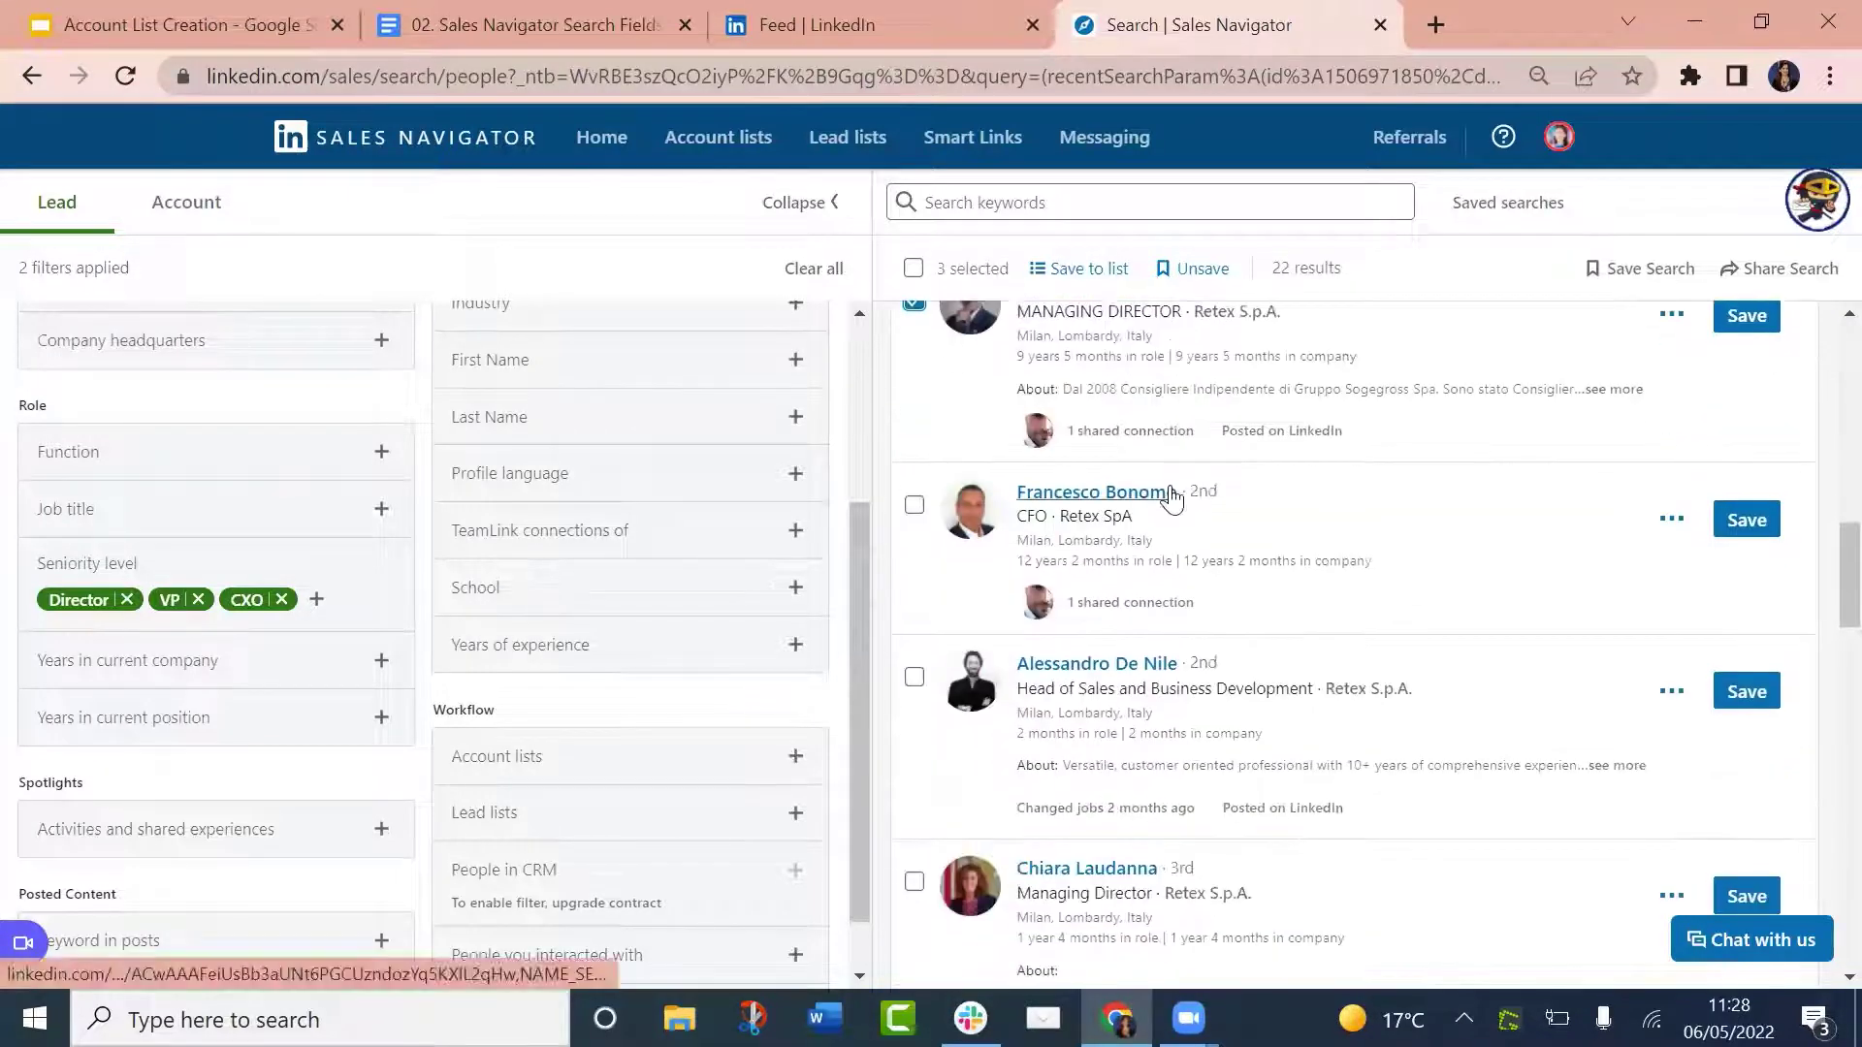
scroll(1173, 490, "down", 4)
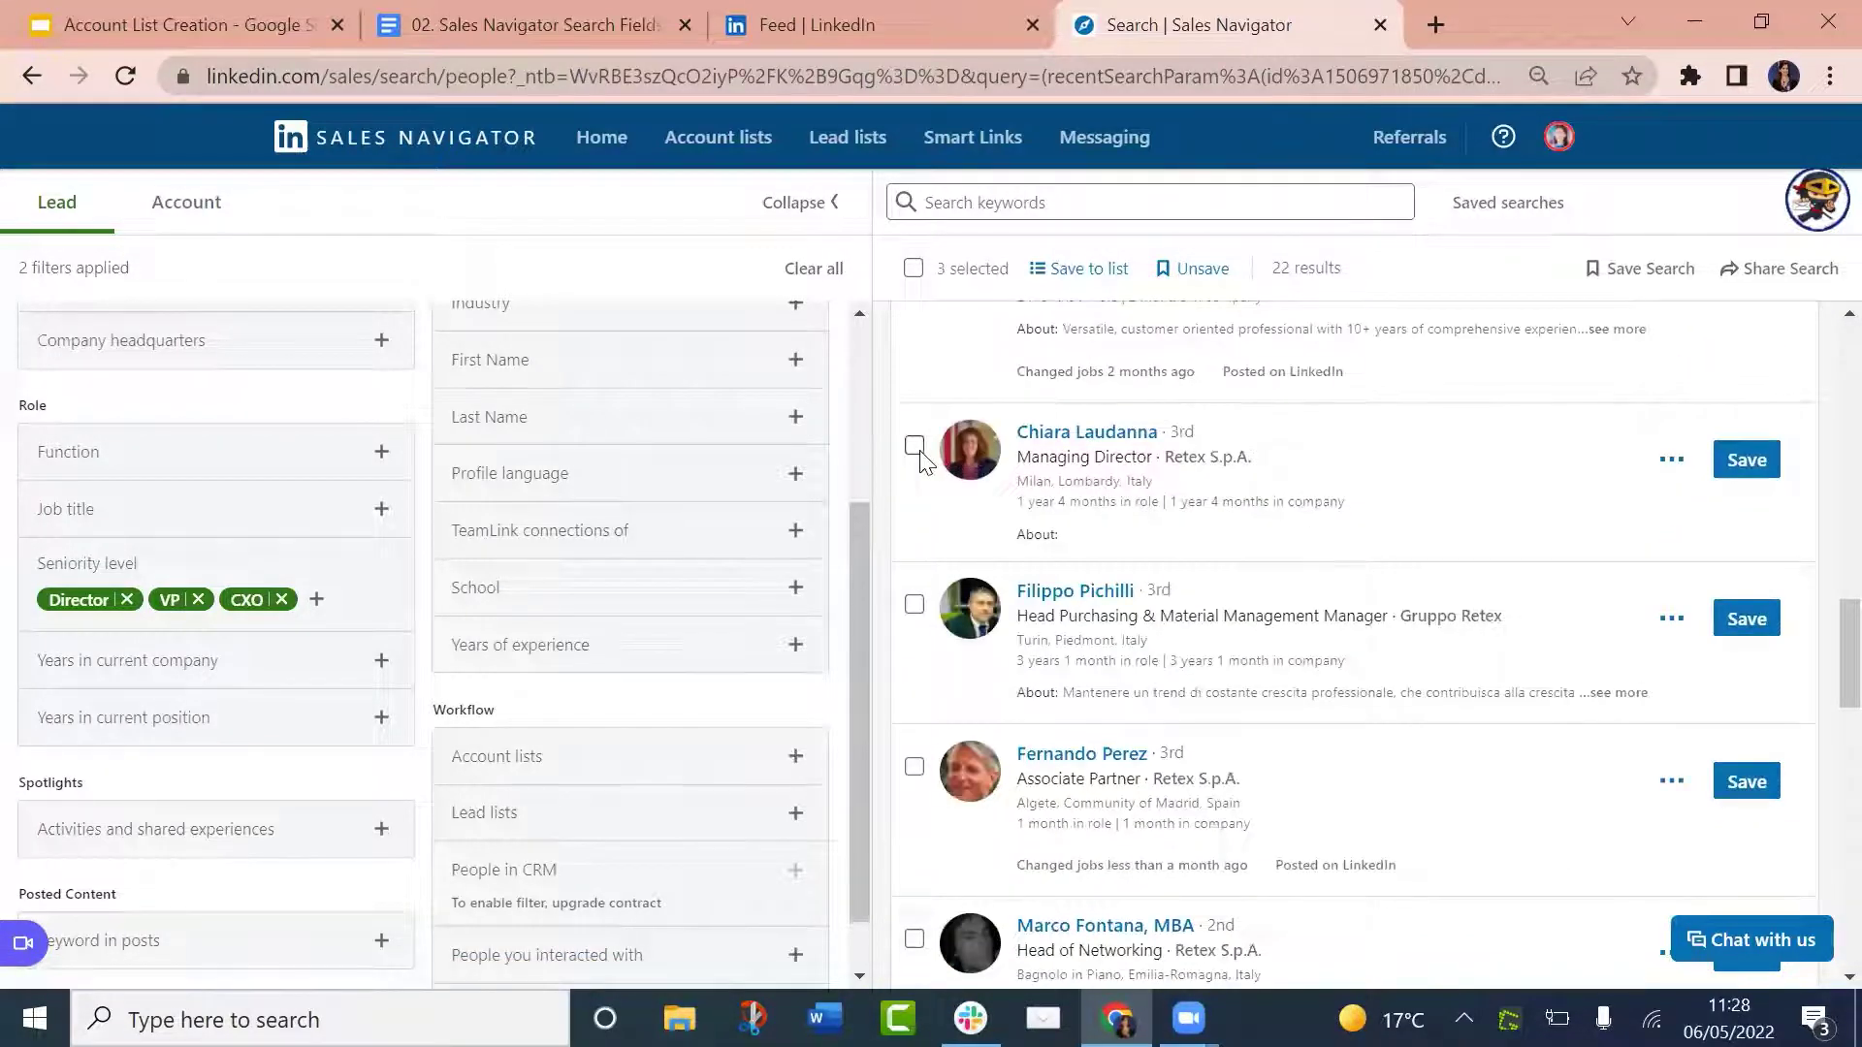
scroll(1390, 534, "down", 5)
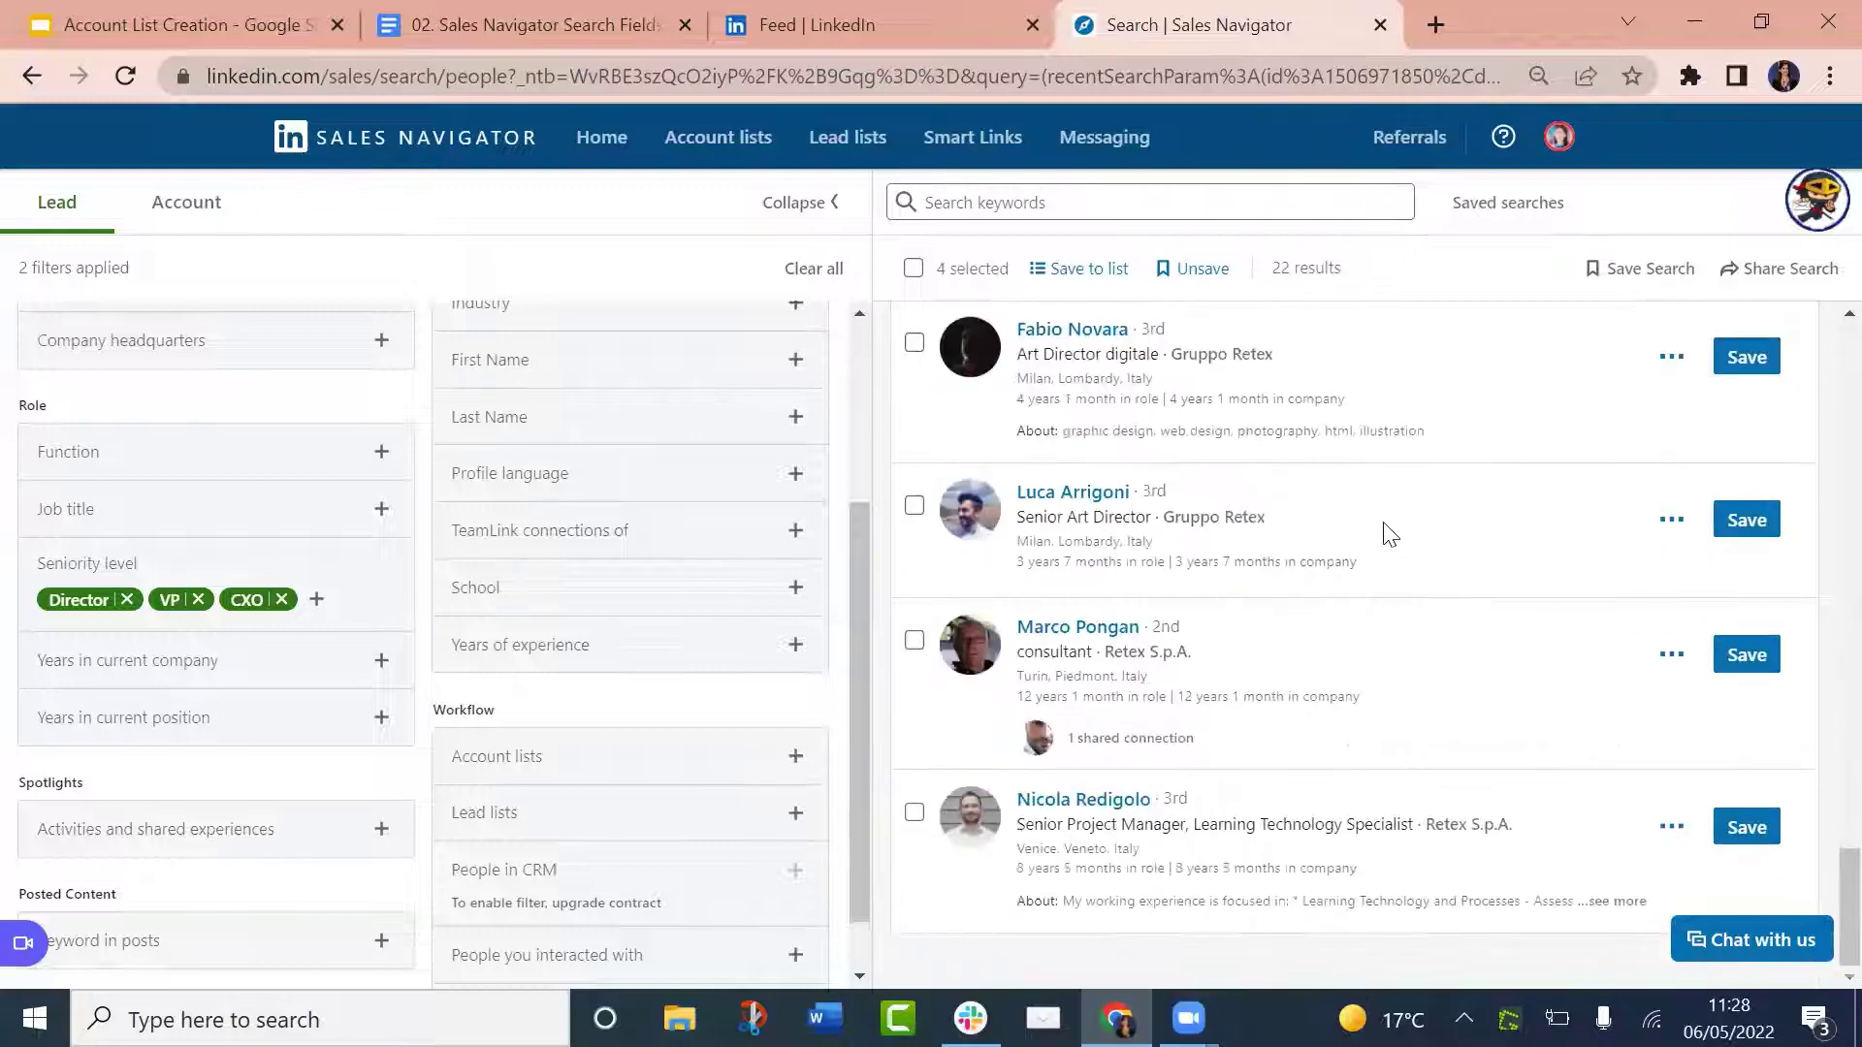
left_click(914, 812)
left_click(1116, 269)
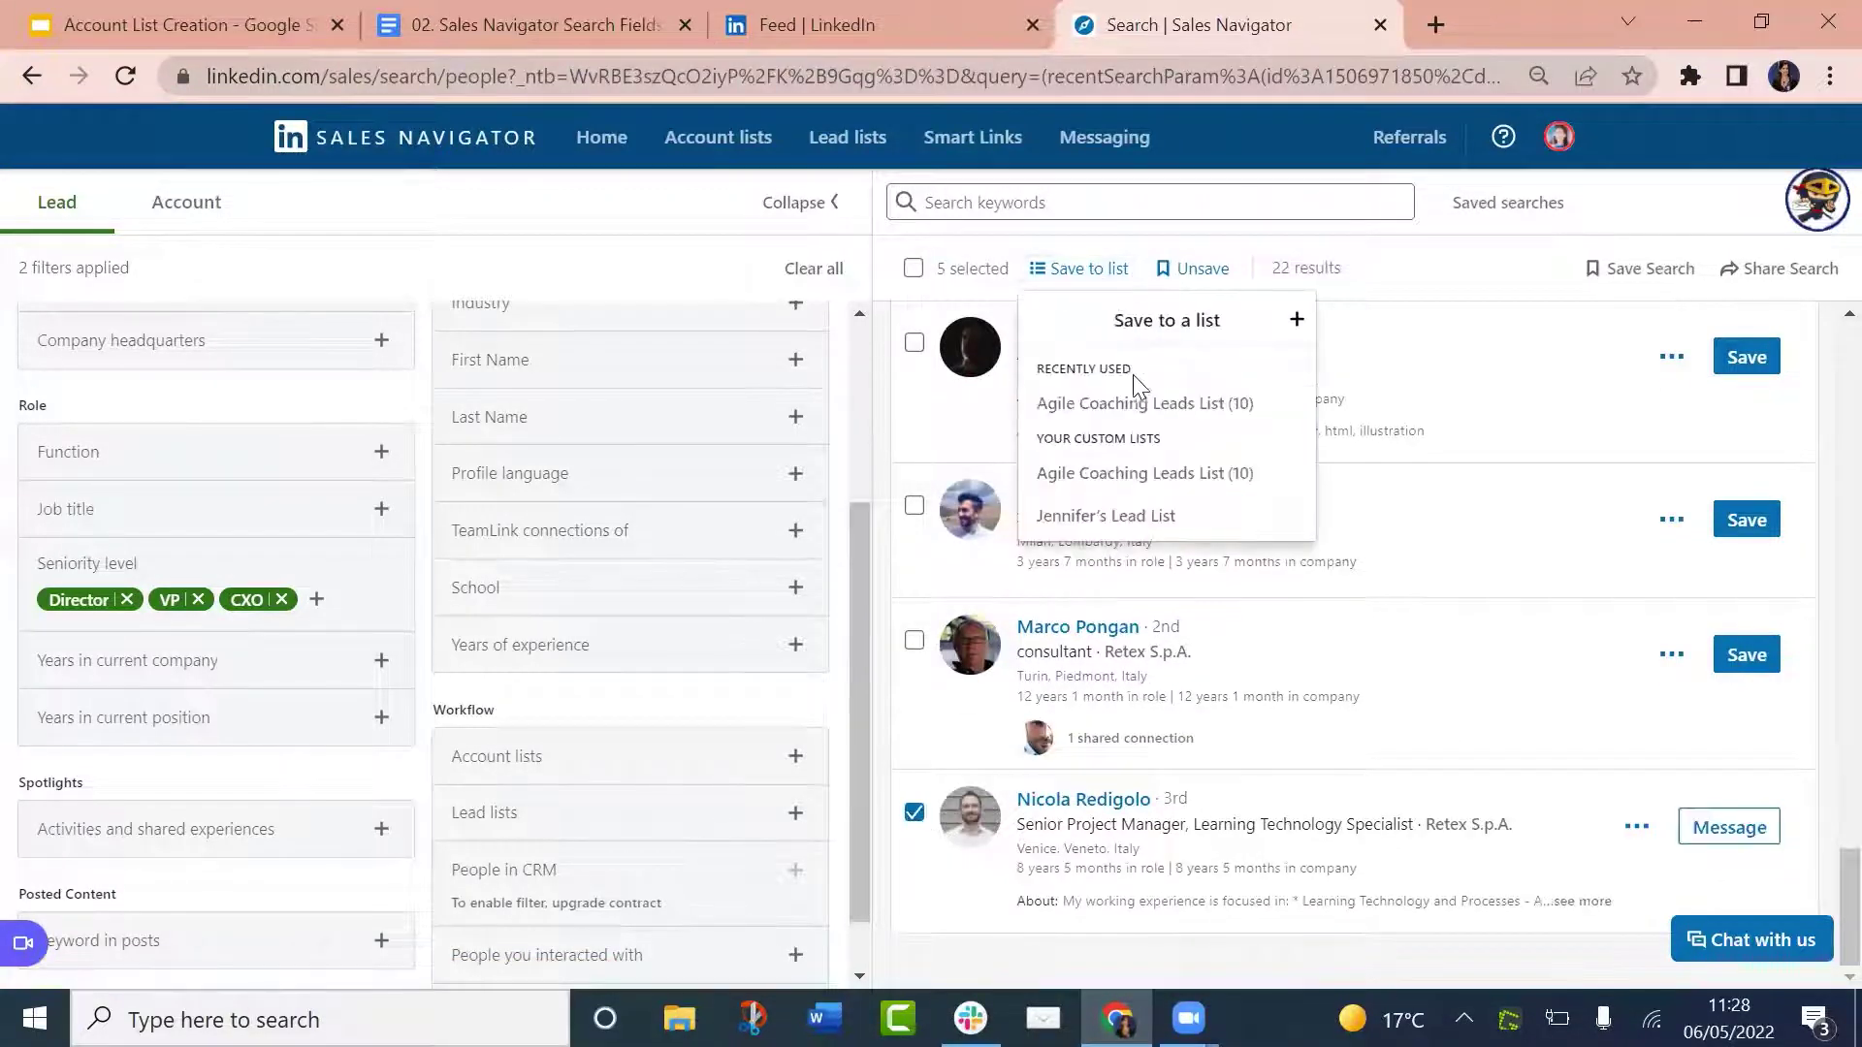
left_click(1133, 403)
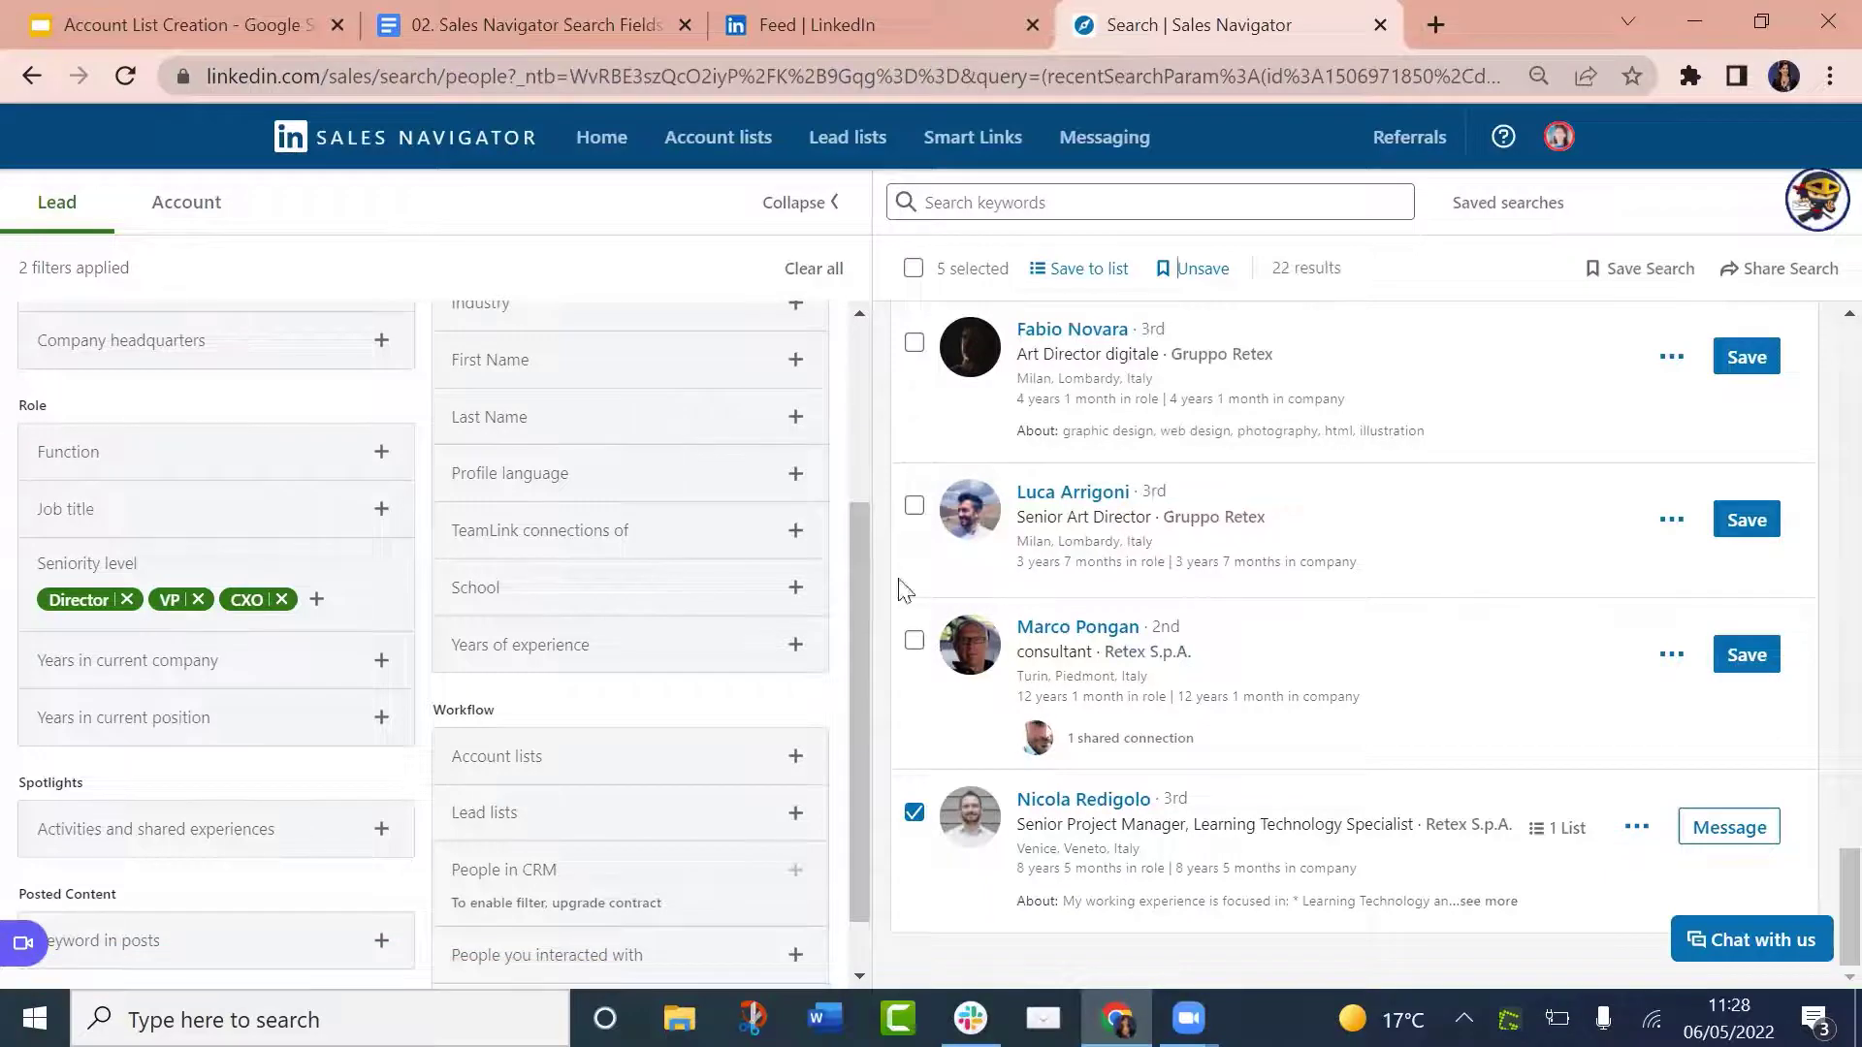
scroll(1406, 616, "up", 10)
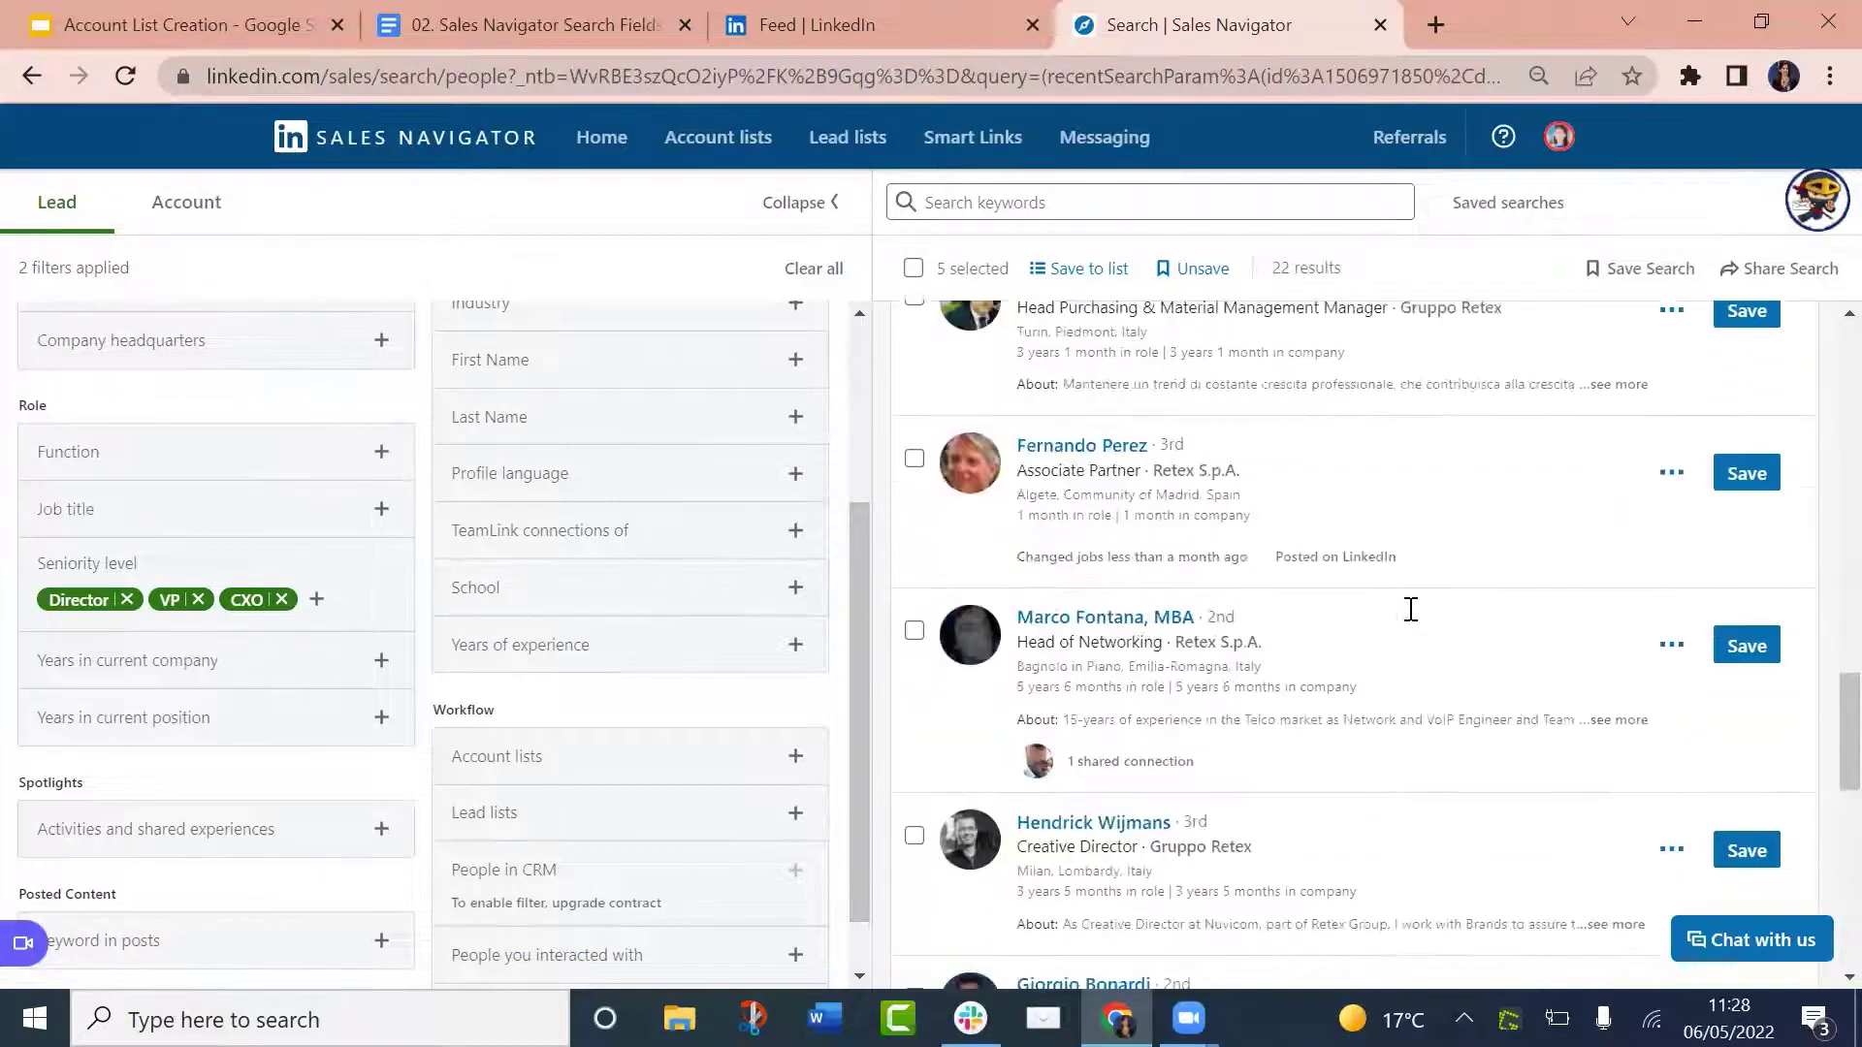
scroll(1411, 609, "up", 5)
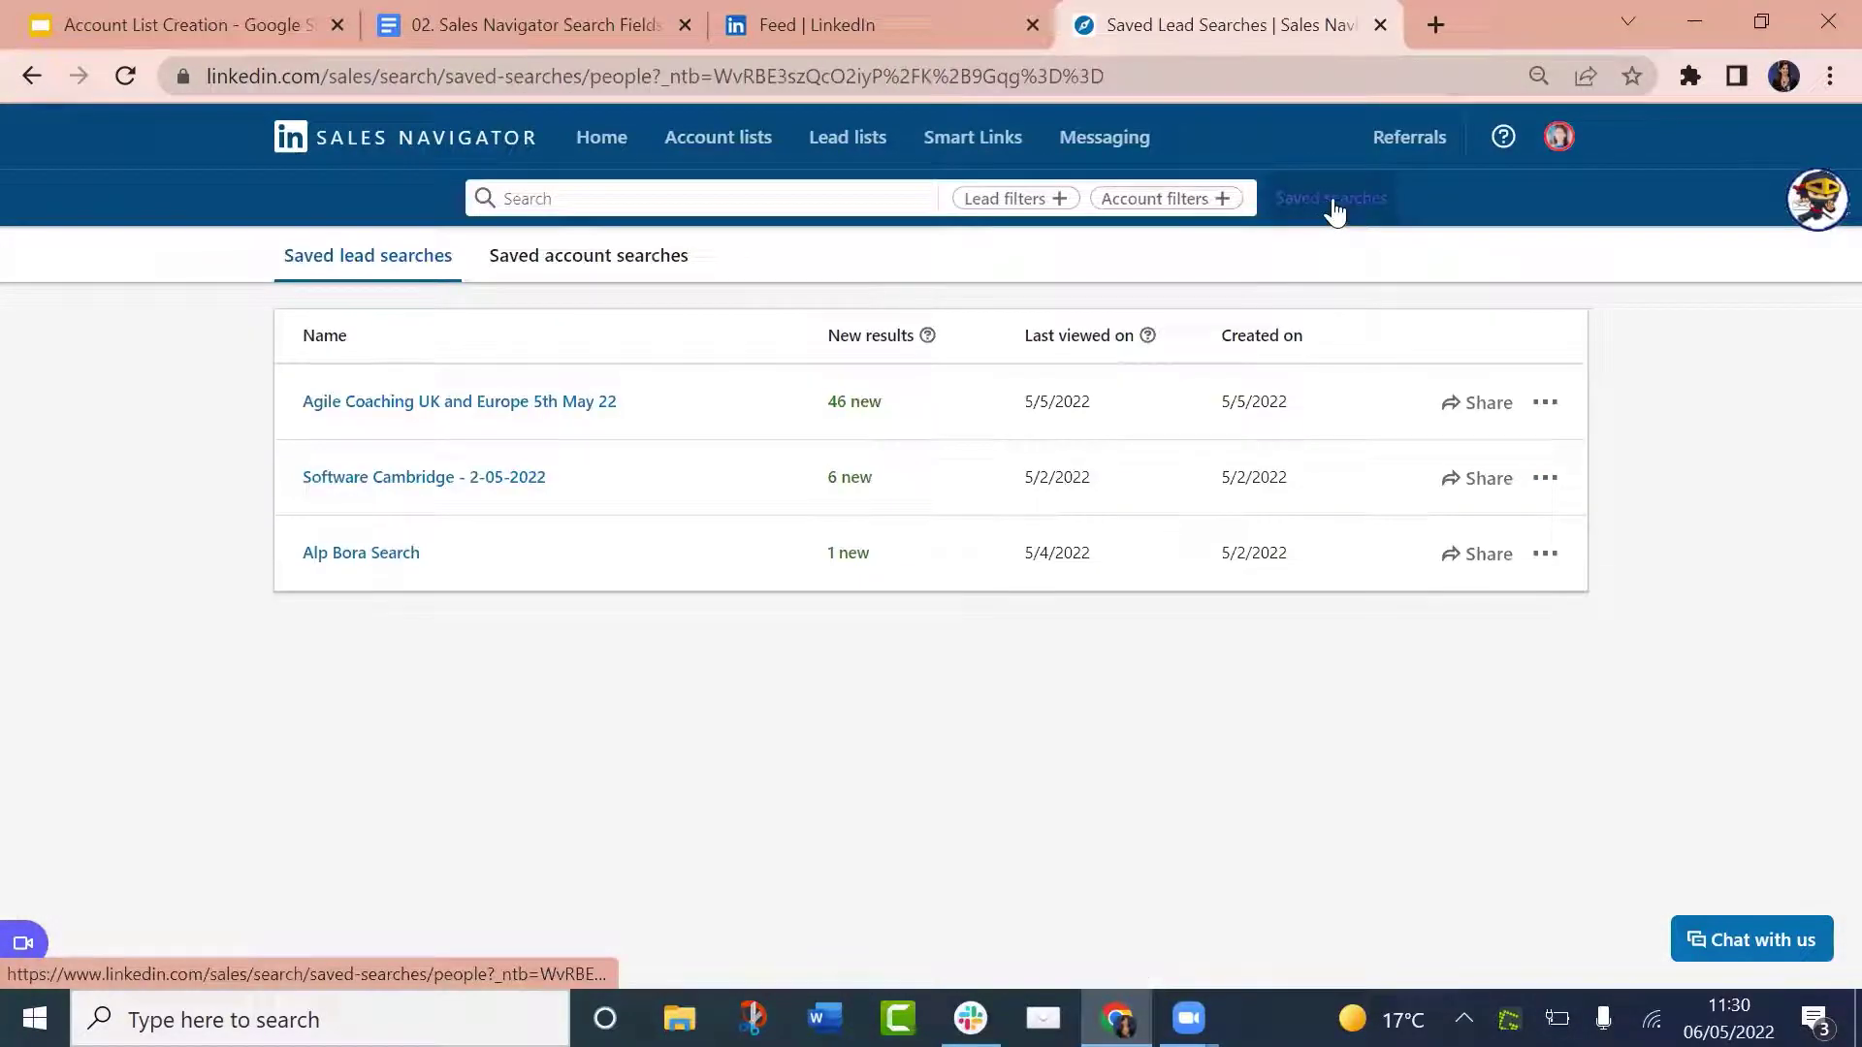
Run the saved 'Agile Coaching UK and Europe' account search and select Retex Group
left_click(580, 264)
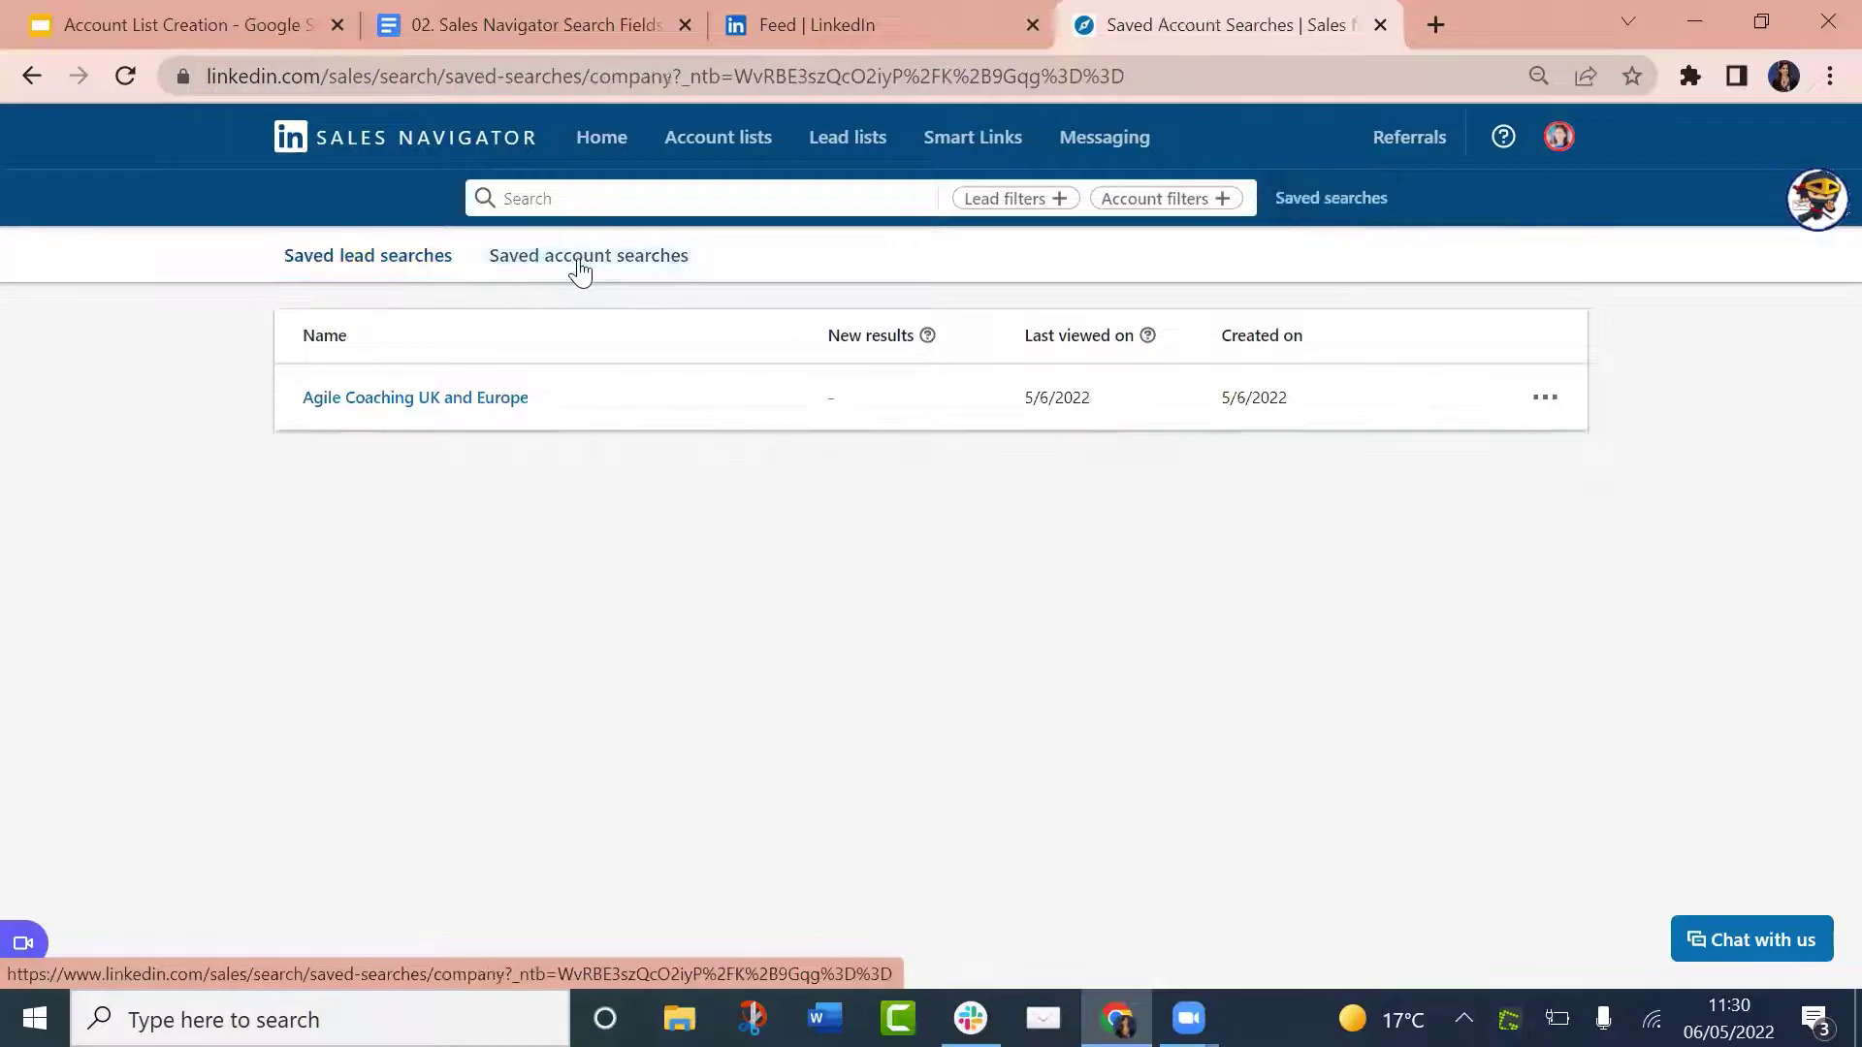
left_click(396, 398)
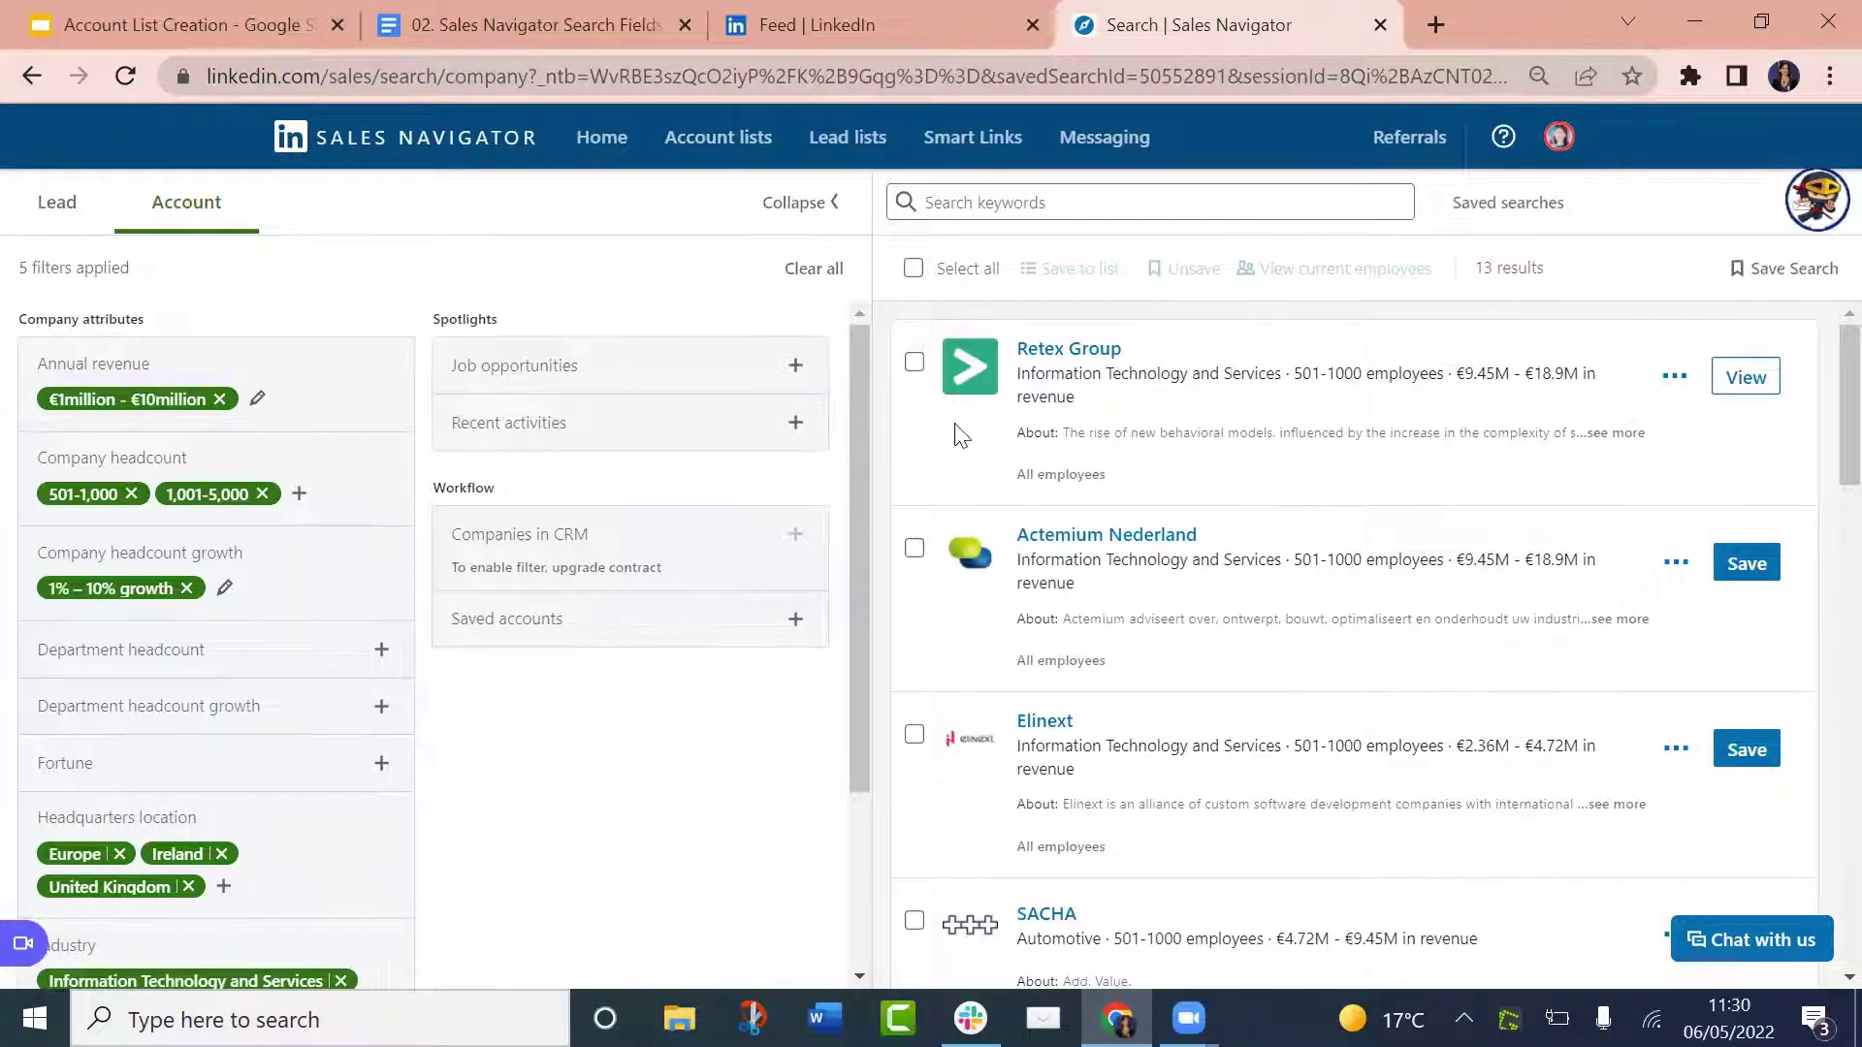
left_click(915, 364)
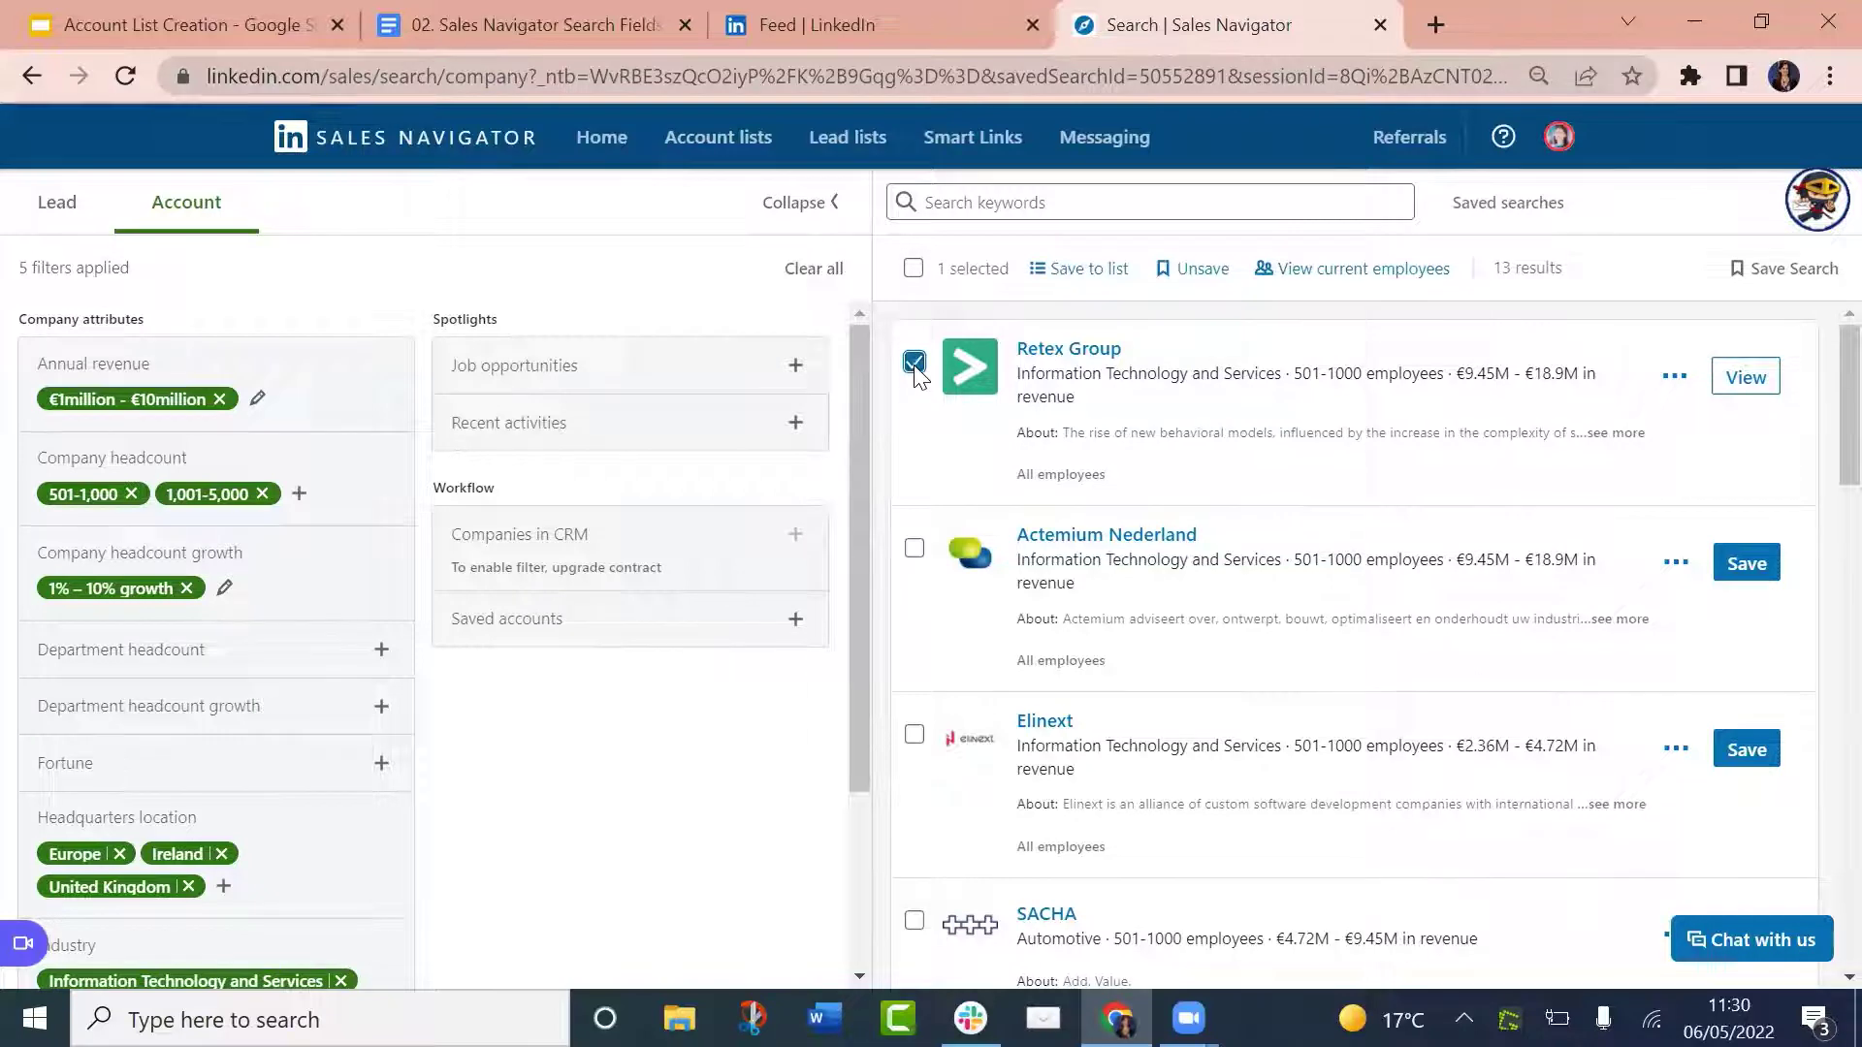
Save Retex Group to a new account list named 'Agile Coaching UK and Europe 2022'
left_click(1102, 269)
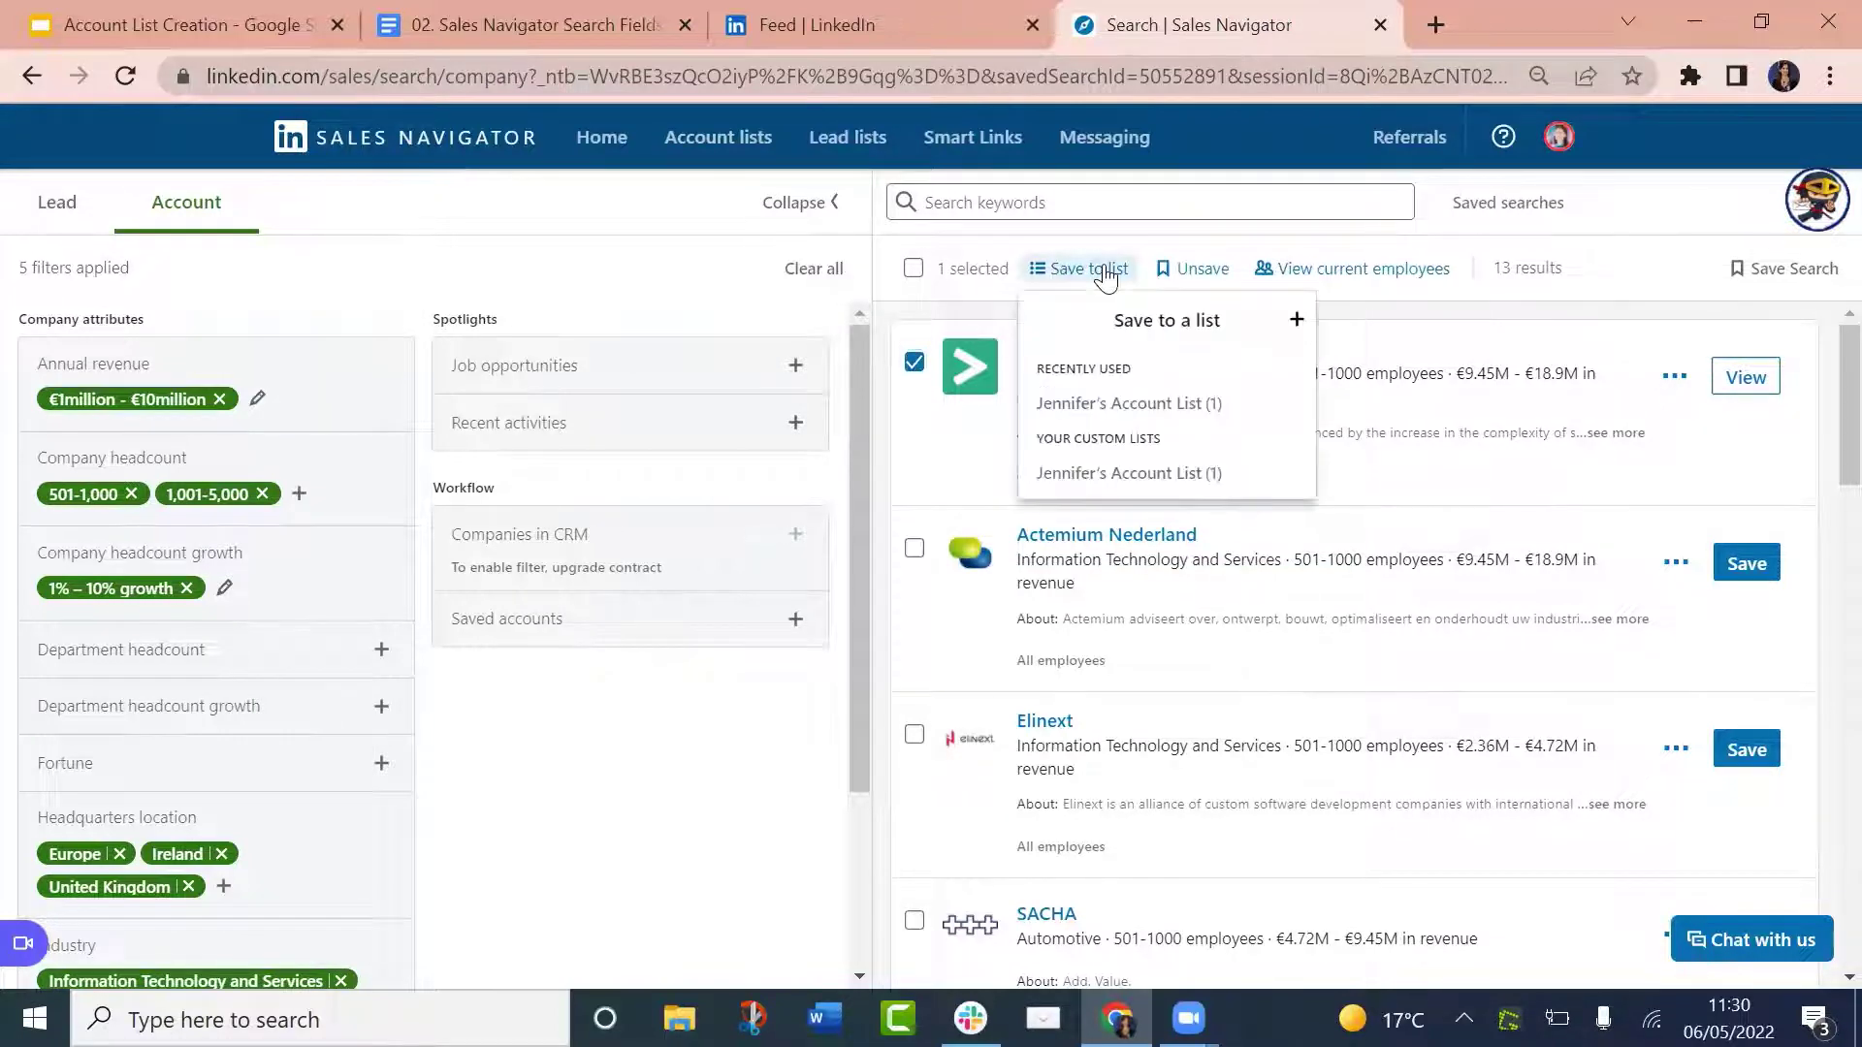
left_click(1297, 319)
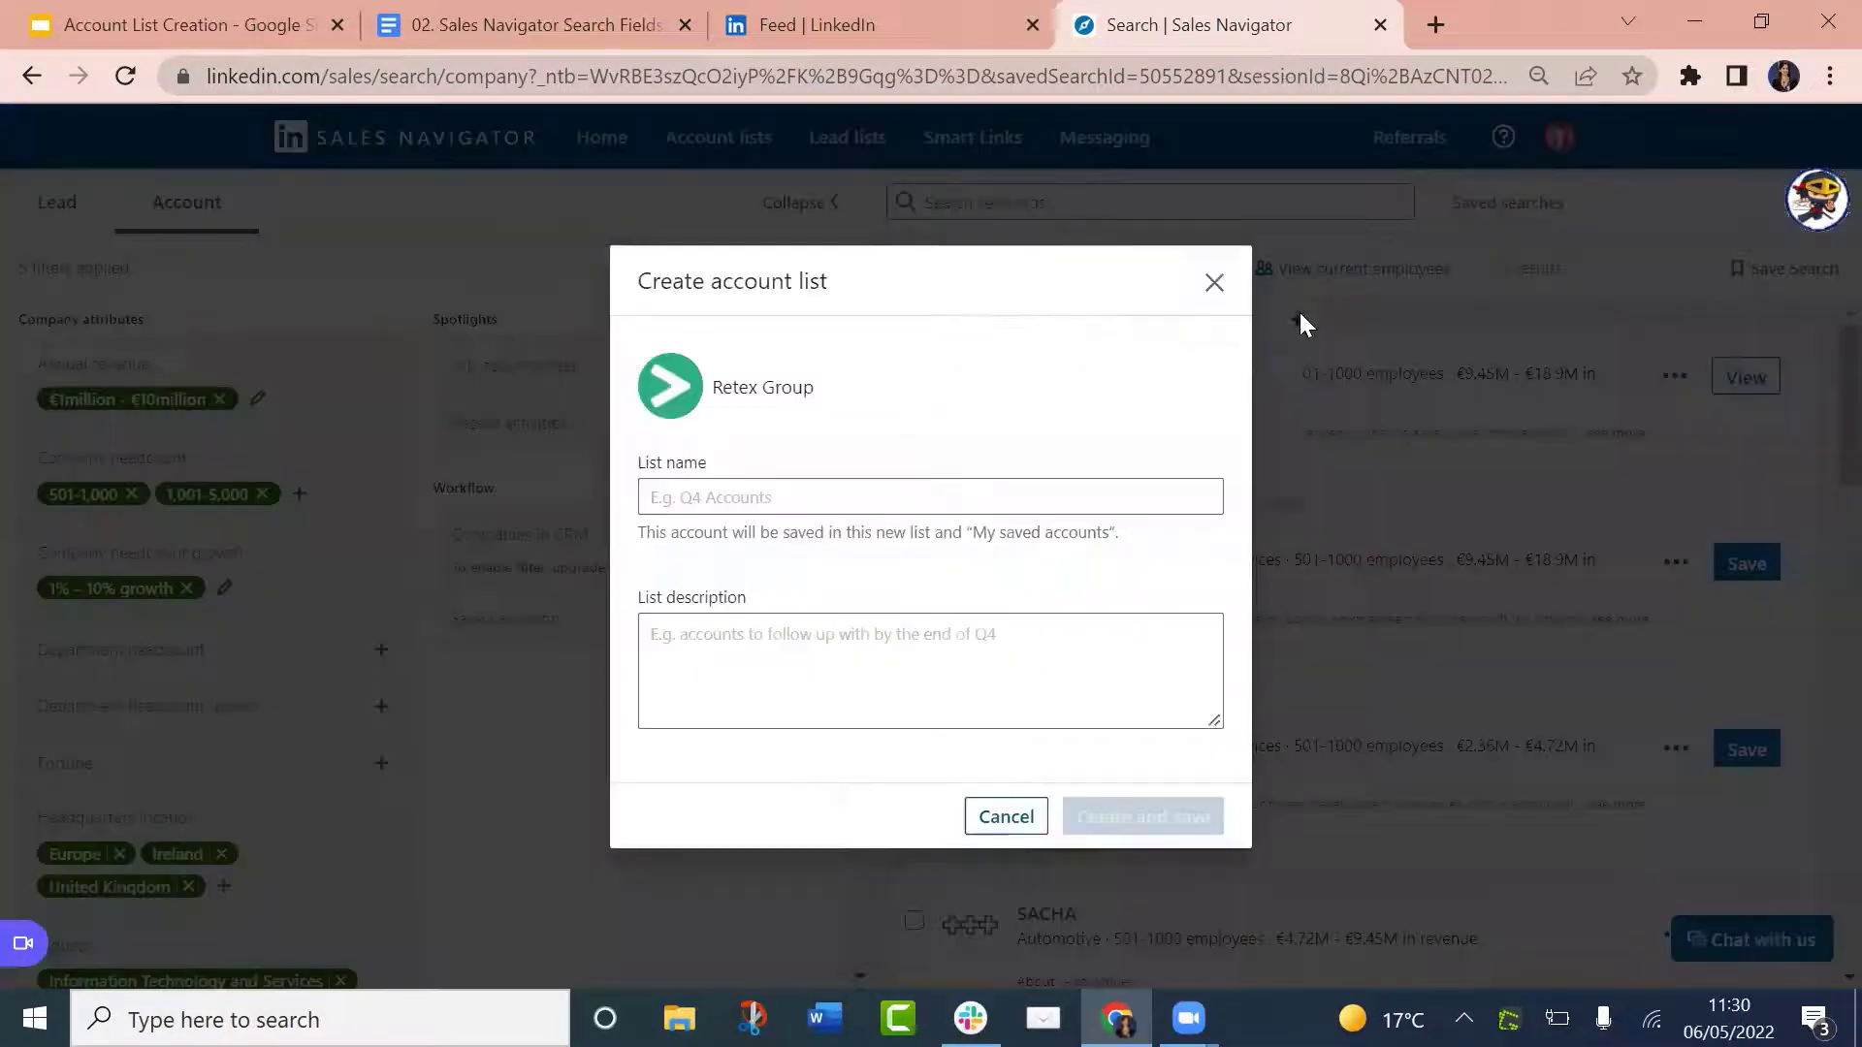
left_click(816, 498)
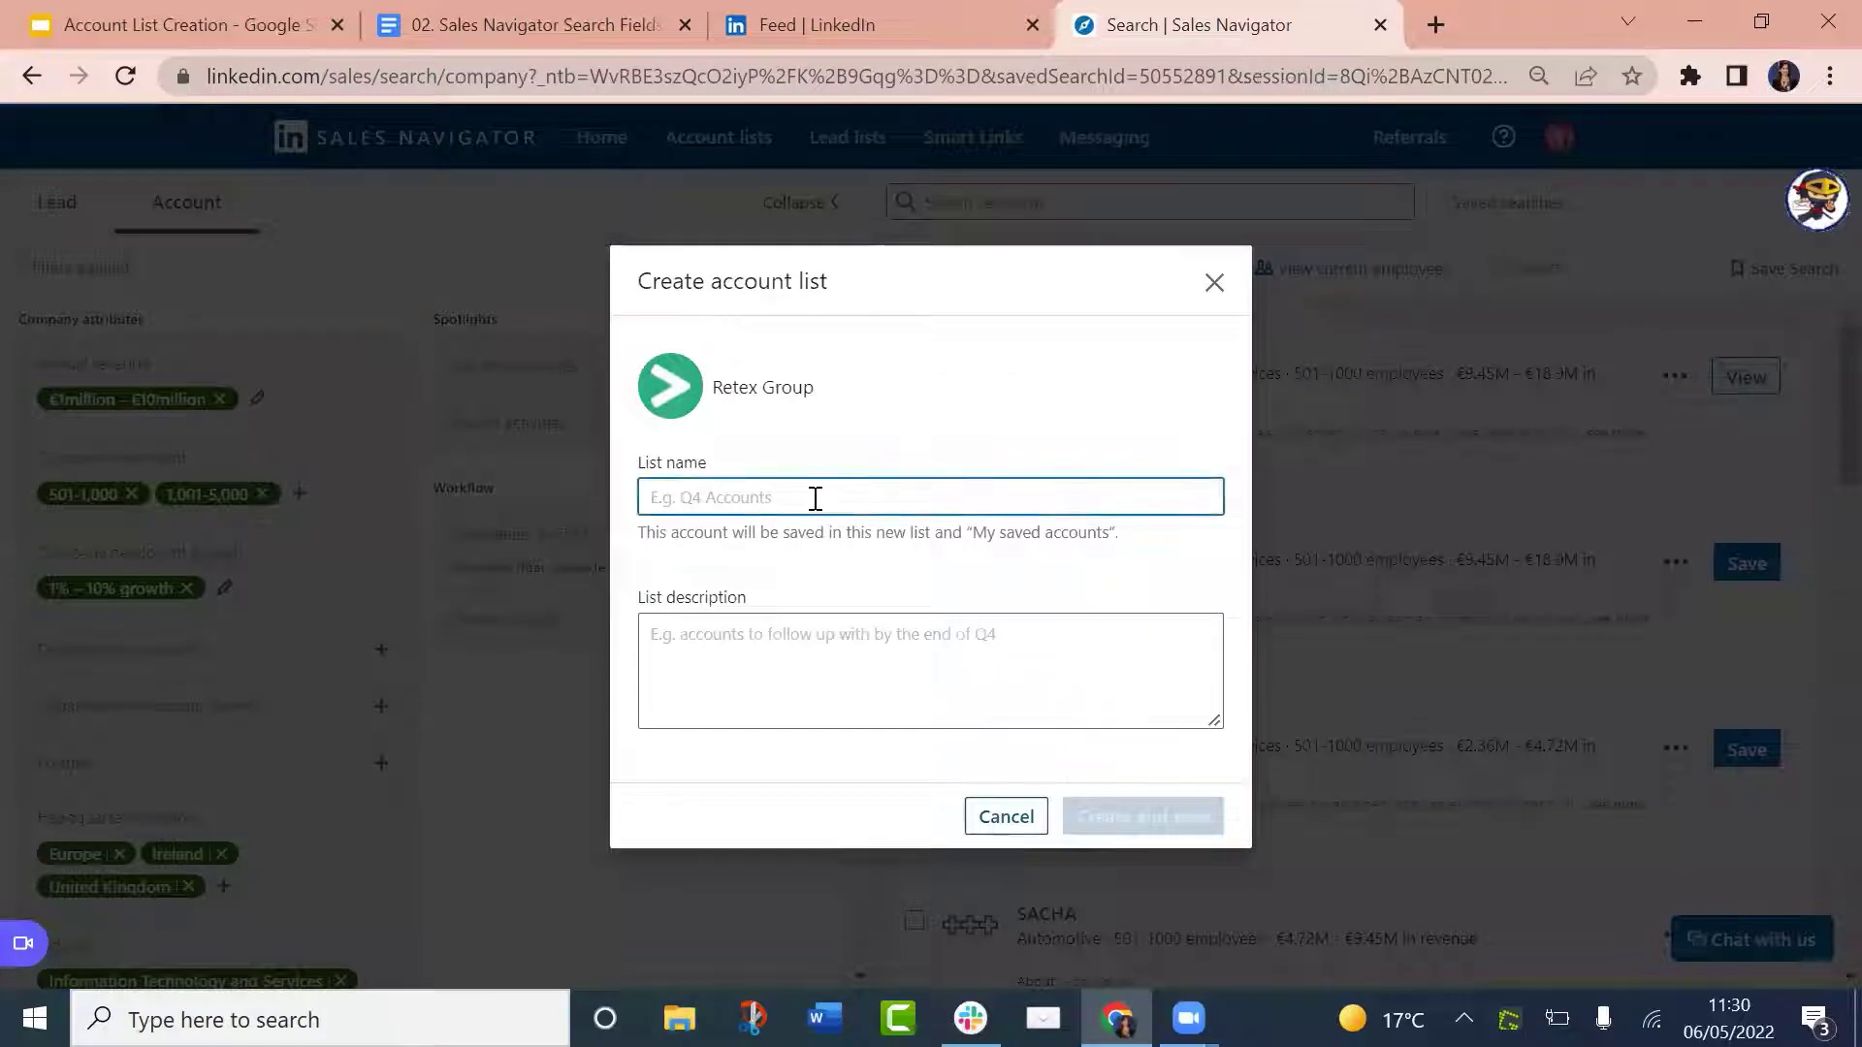
type("Agile Coach")
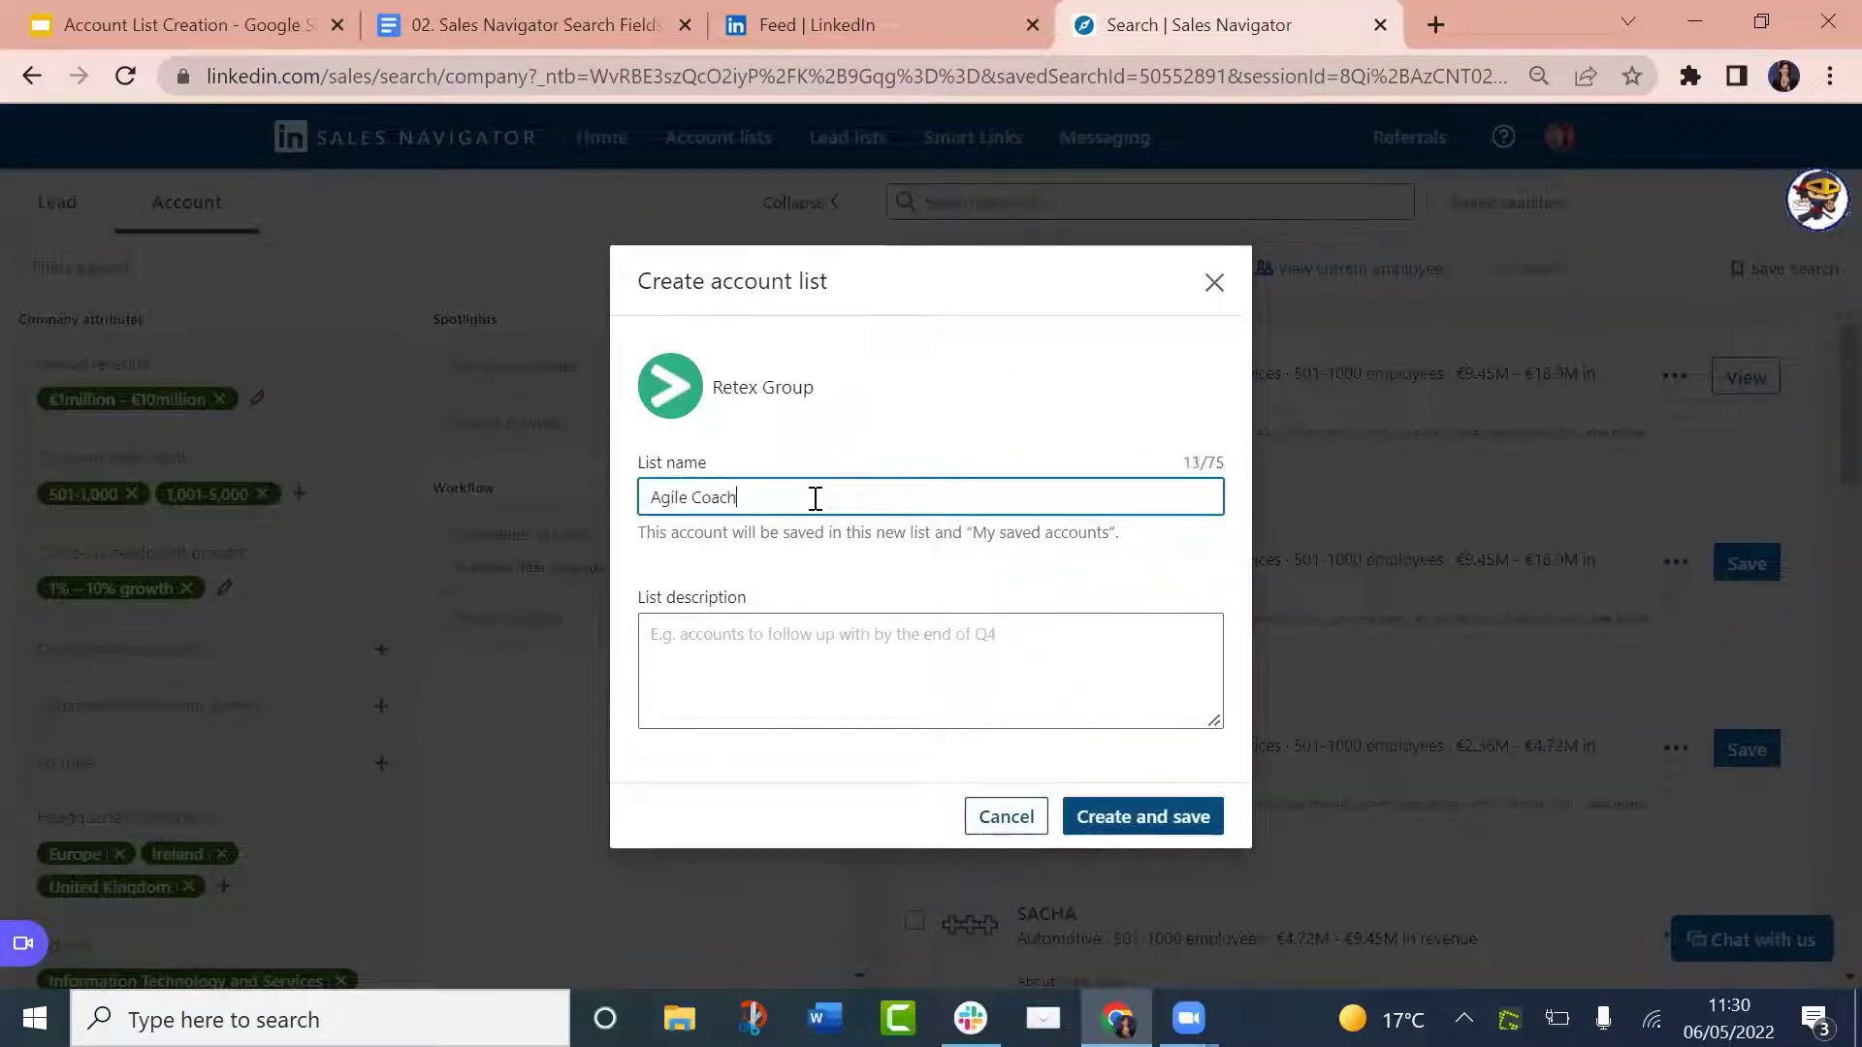
type("ing UK and Europe 2022")
left_click(1116, 820)
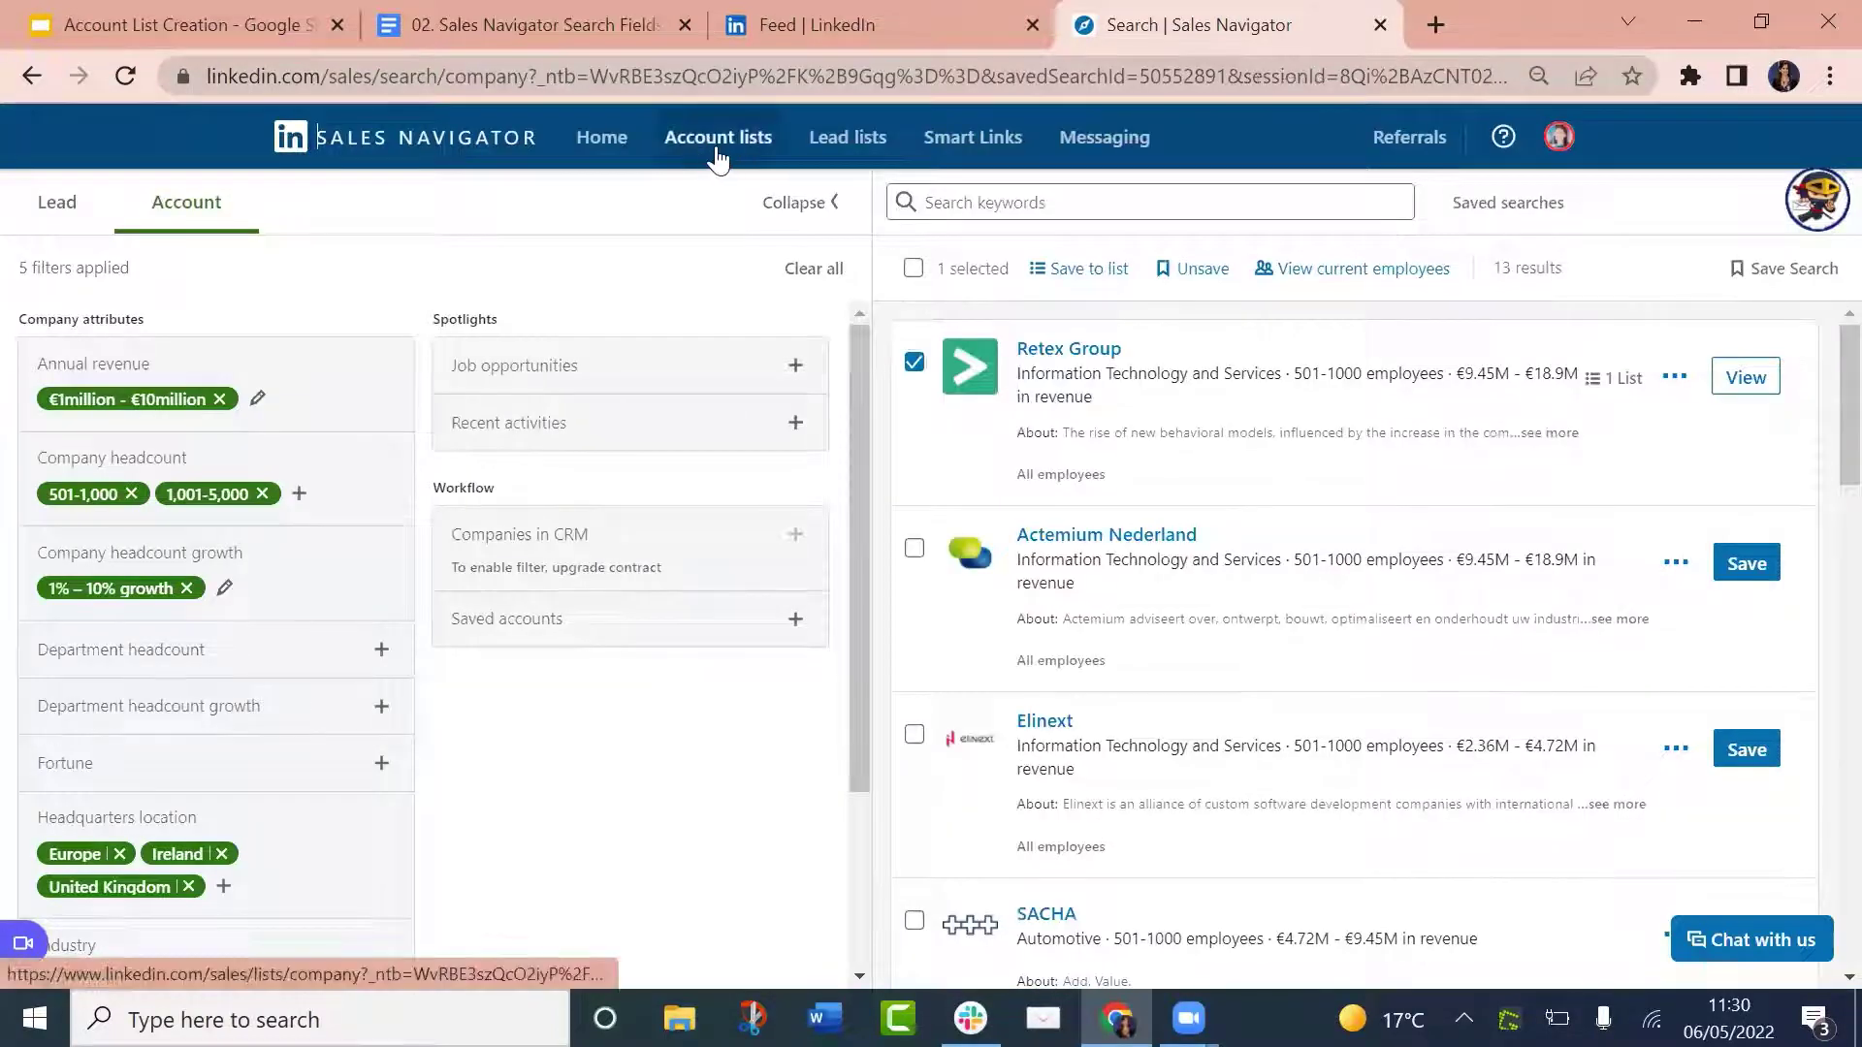
Open the Actemium Nederland company page and review its 448 employees and revenue range
left_click(1058, 549)
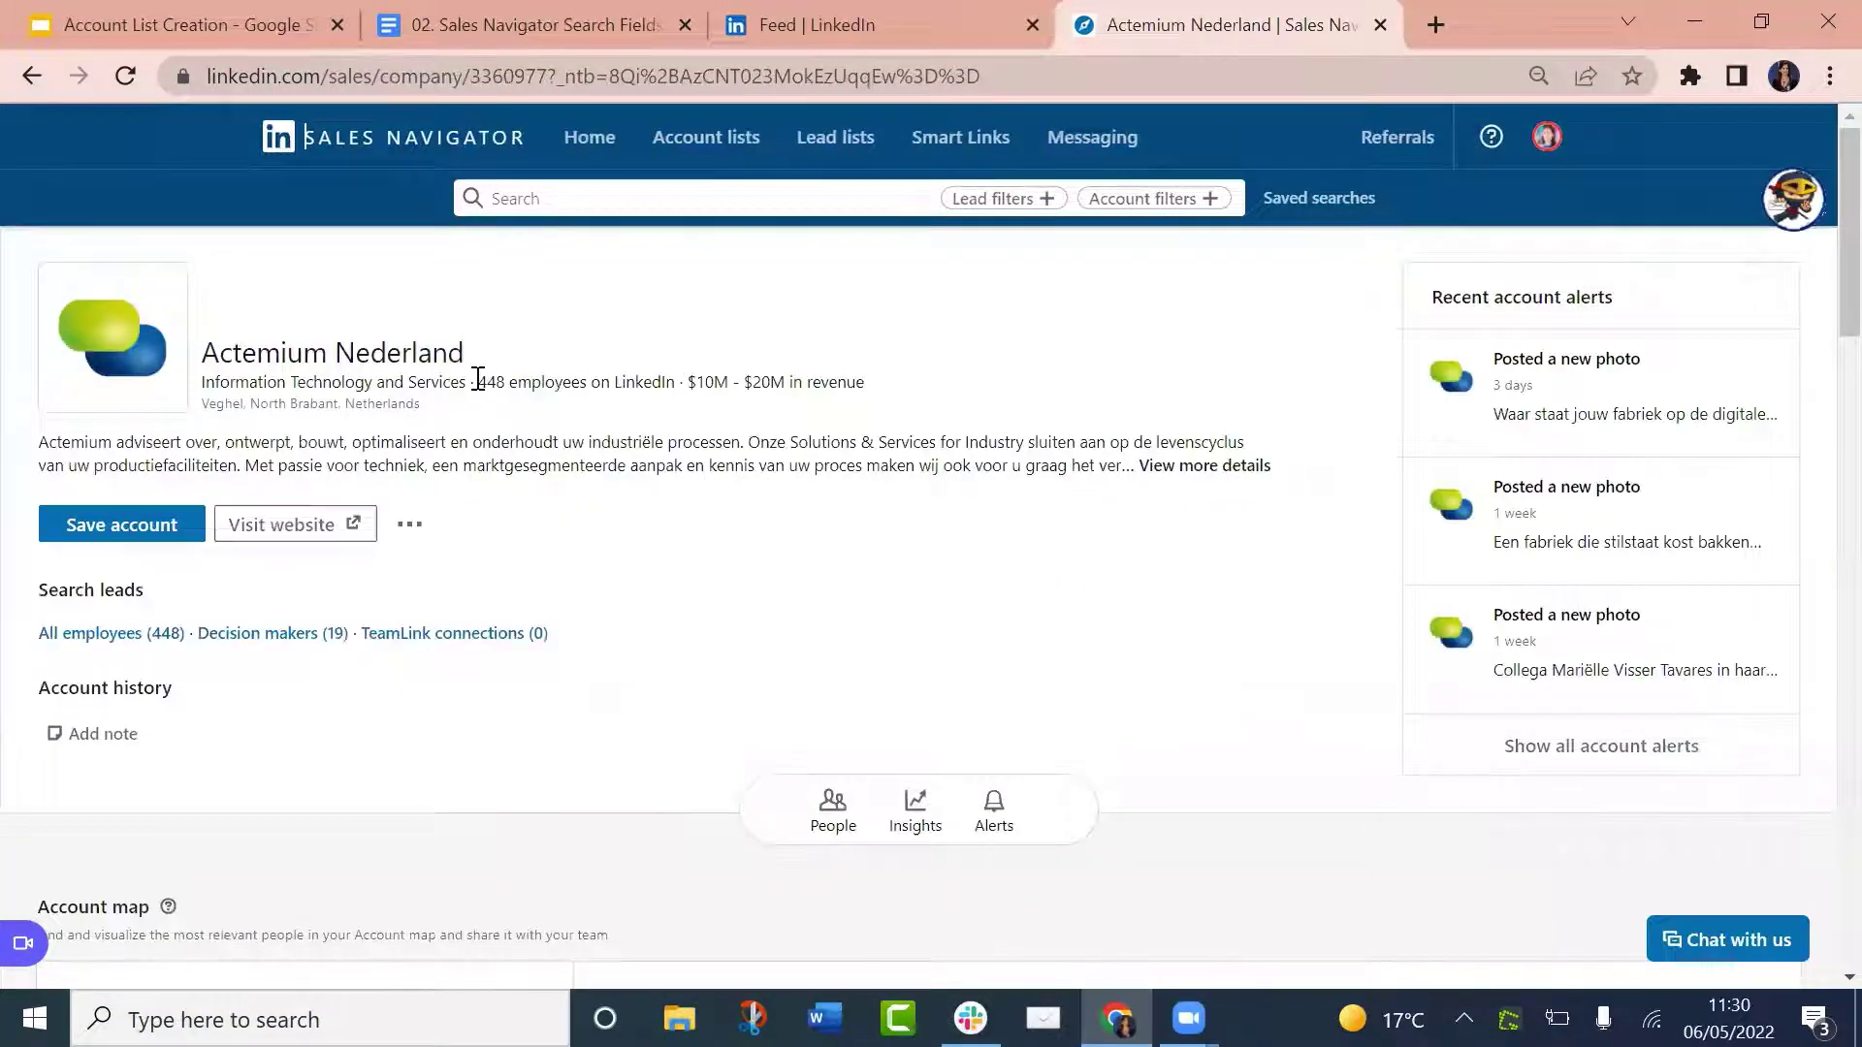
left_click_drag(506, 377, 507, 379)
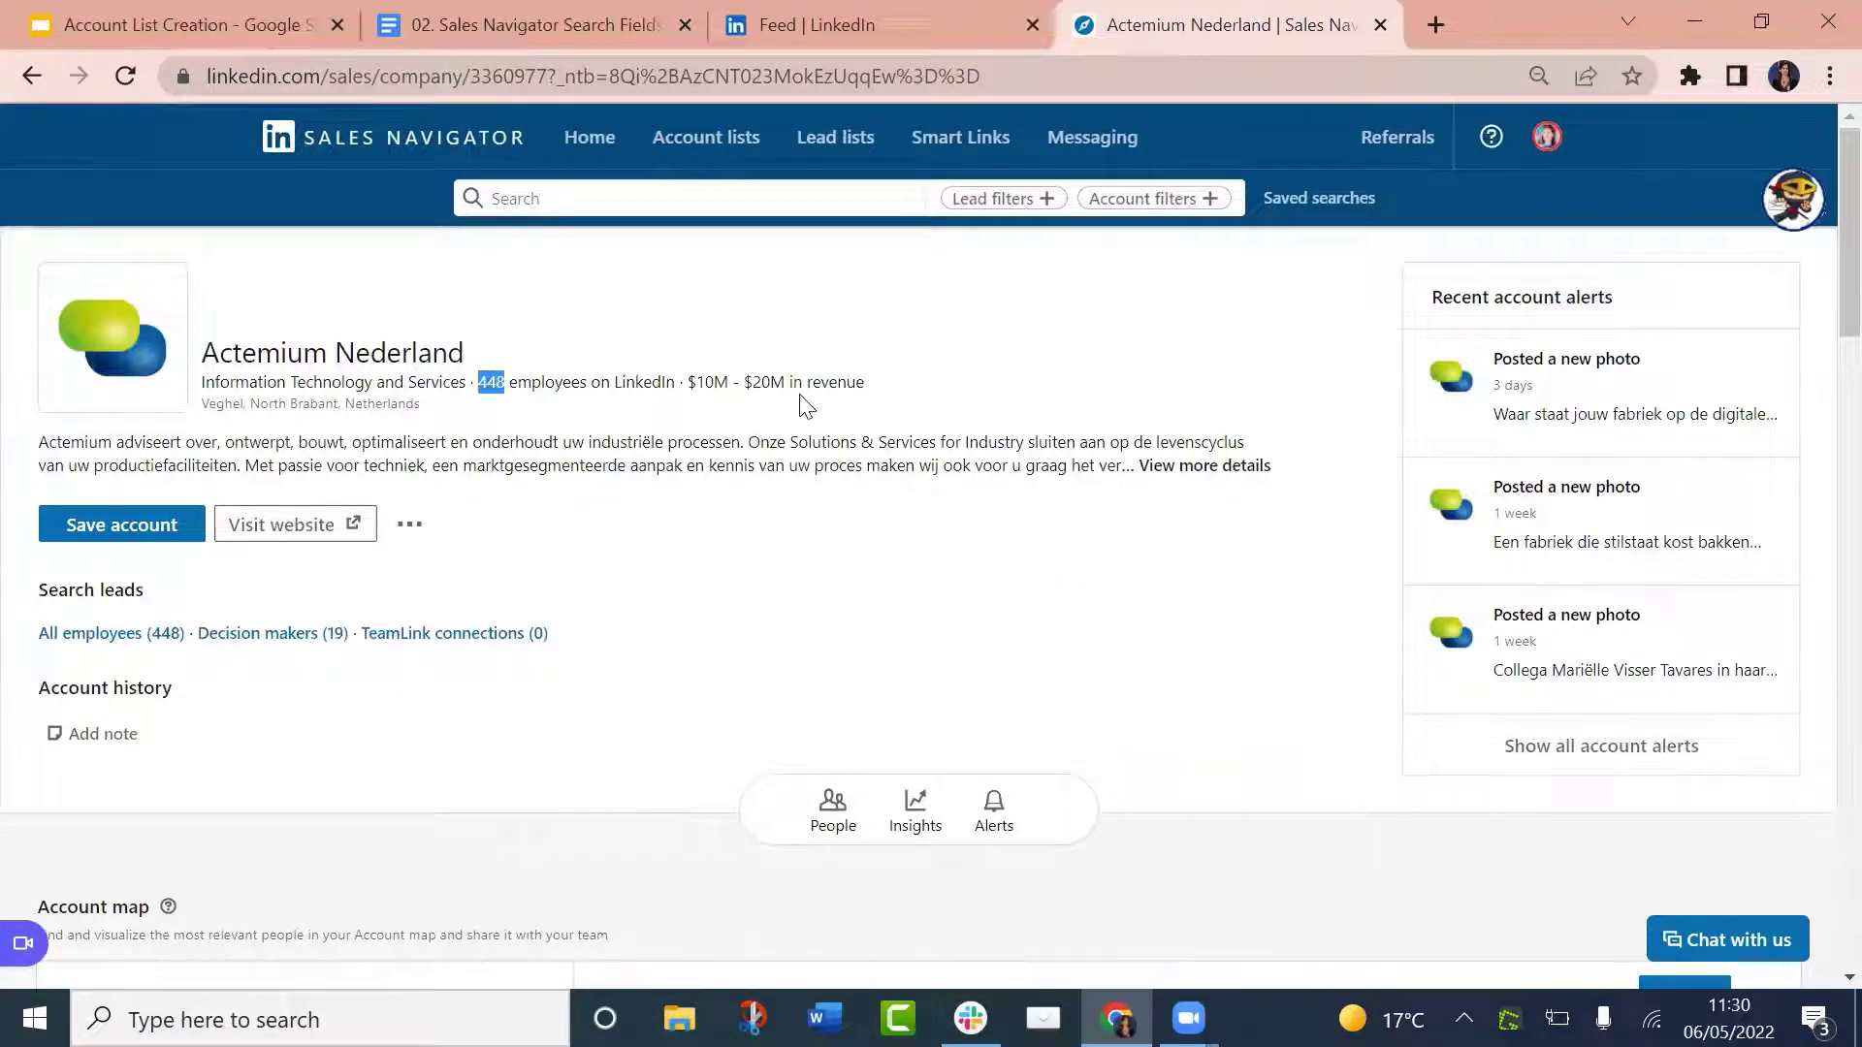
left_click_drag(689, 381, 837, 384)
left_click(985, 419)
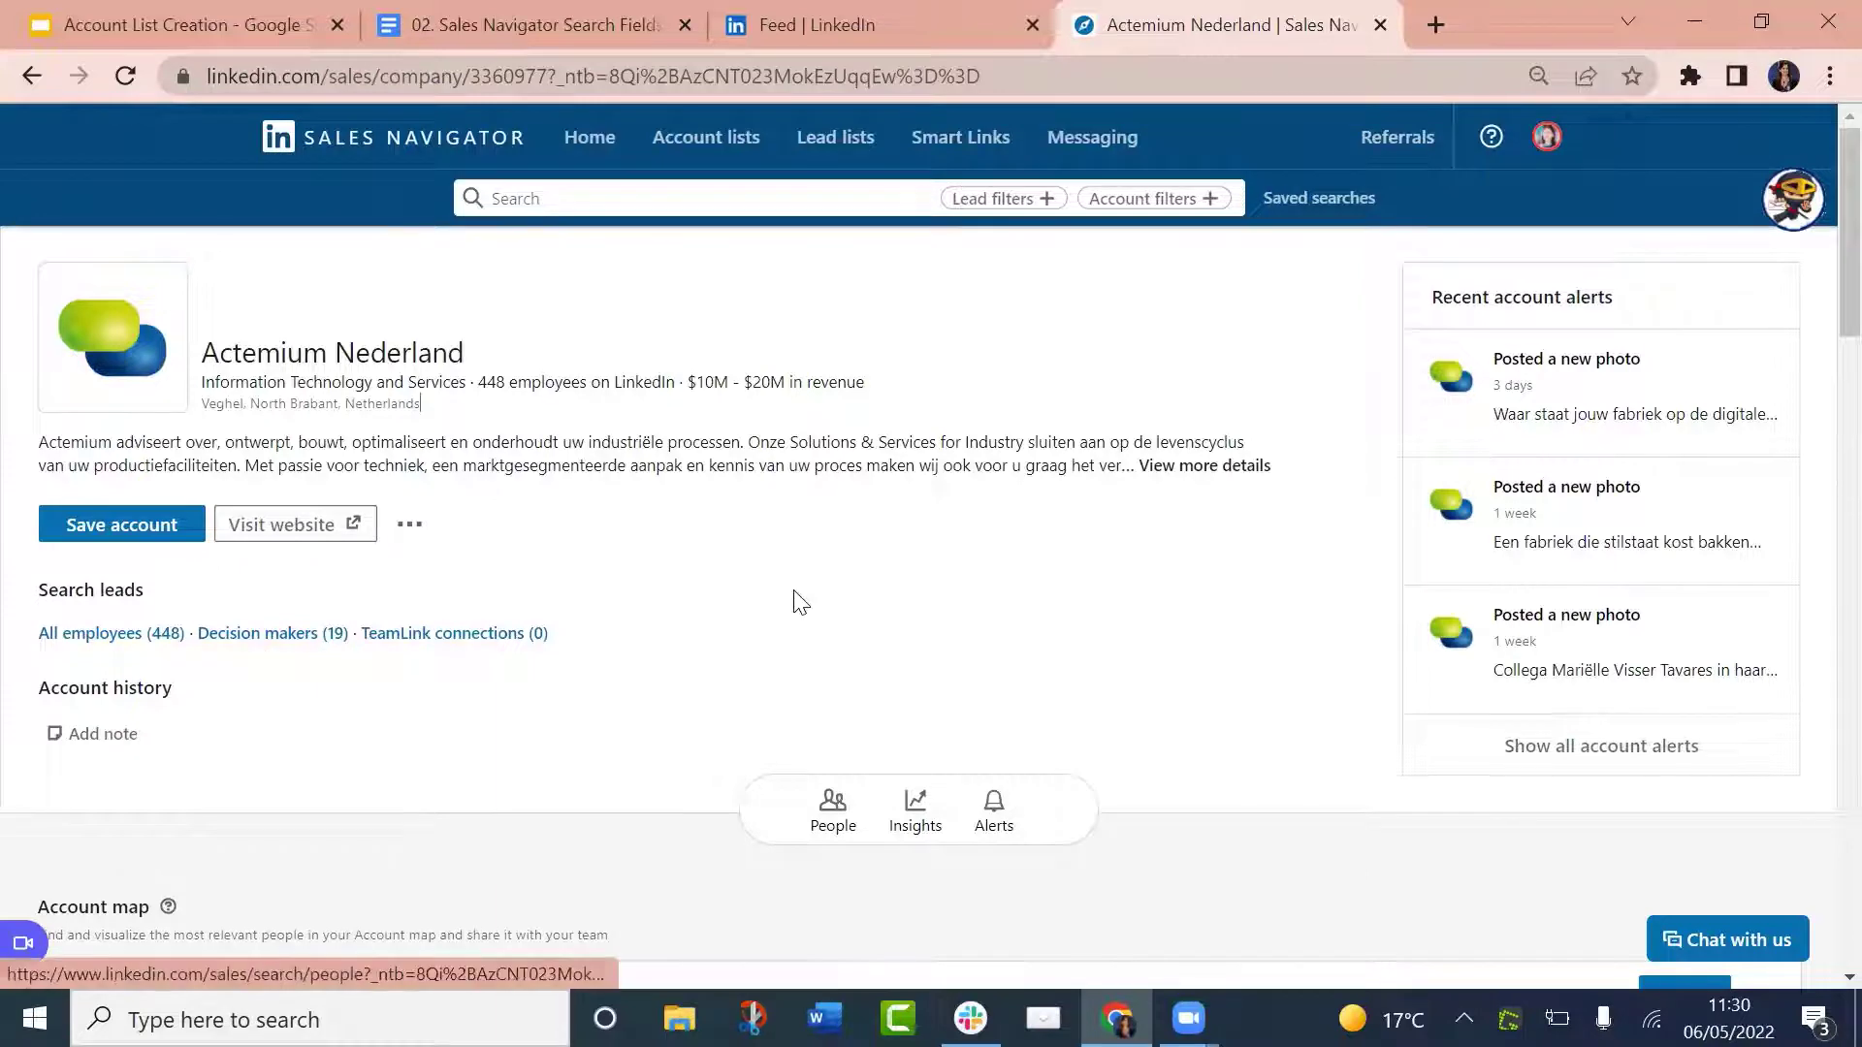
scroll(794, 603, "down", 6)
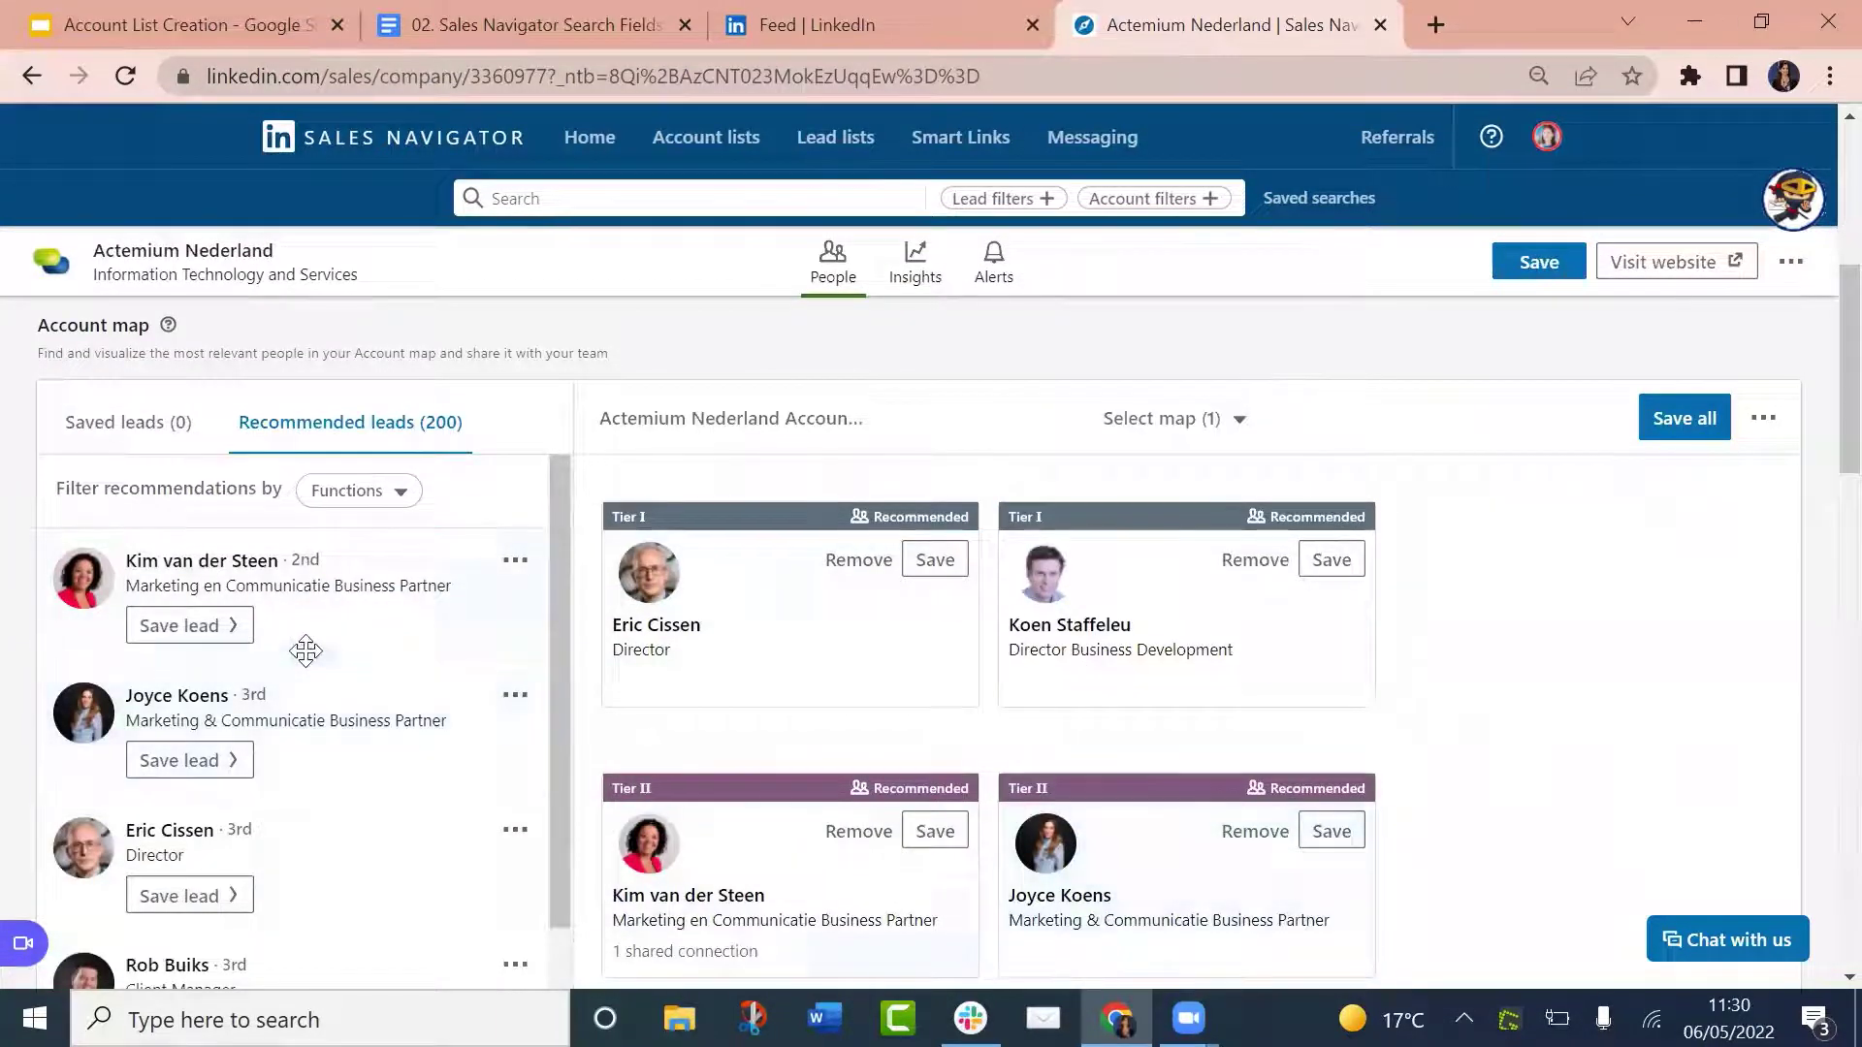
scroll(291, 655, "up", 6)
From its 19 decision makers, save the Principal Data Analytics and Software Developer leads to Agile Coaching Leads List
left_click(267, 642)
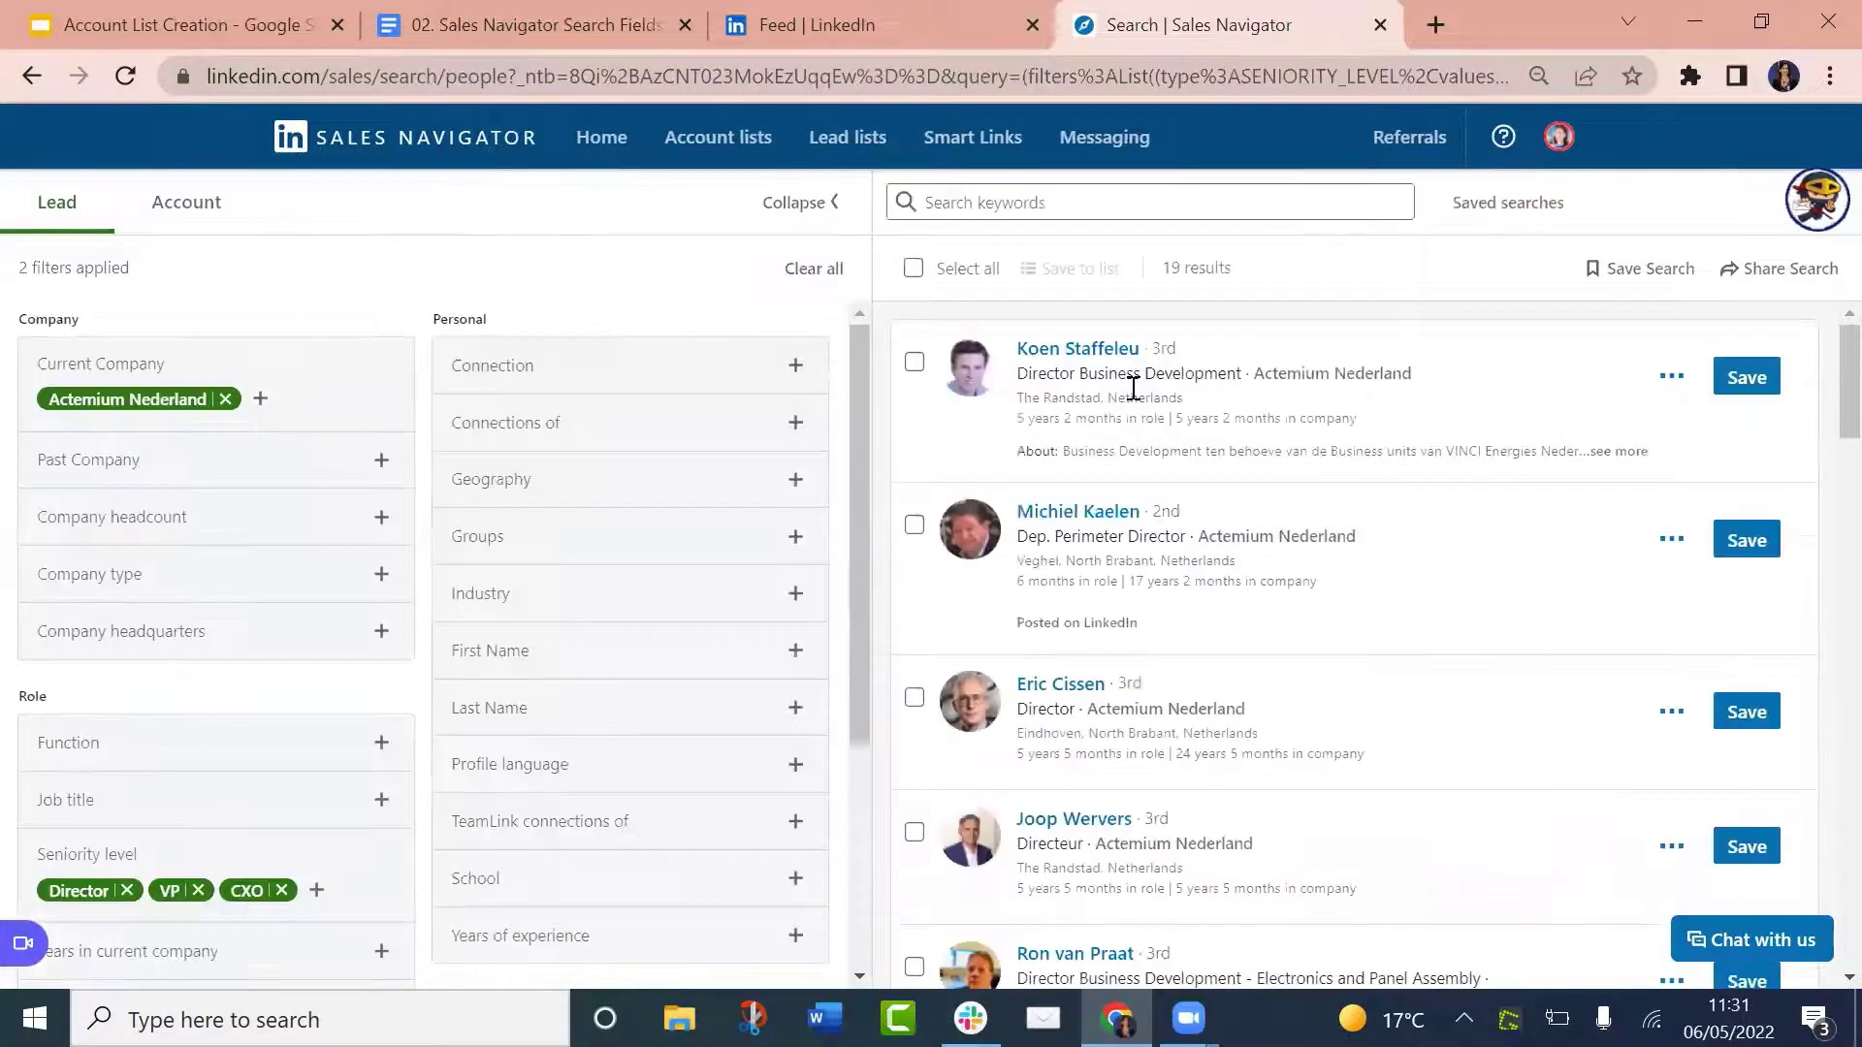
scroll(1202, 485, "down", 3)
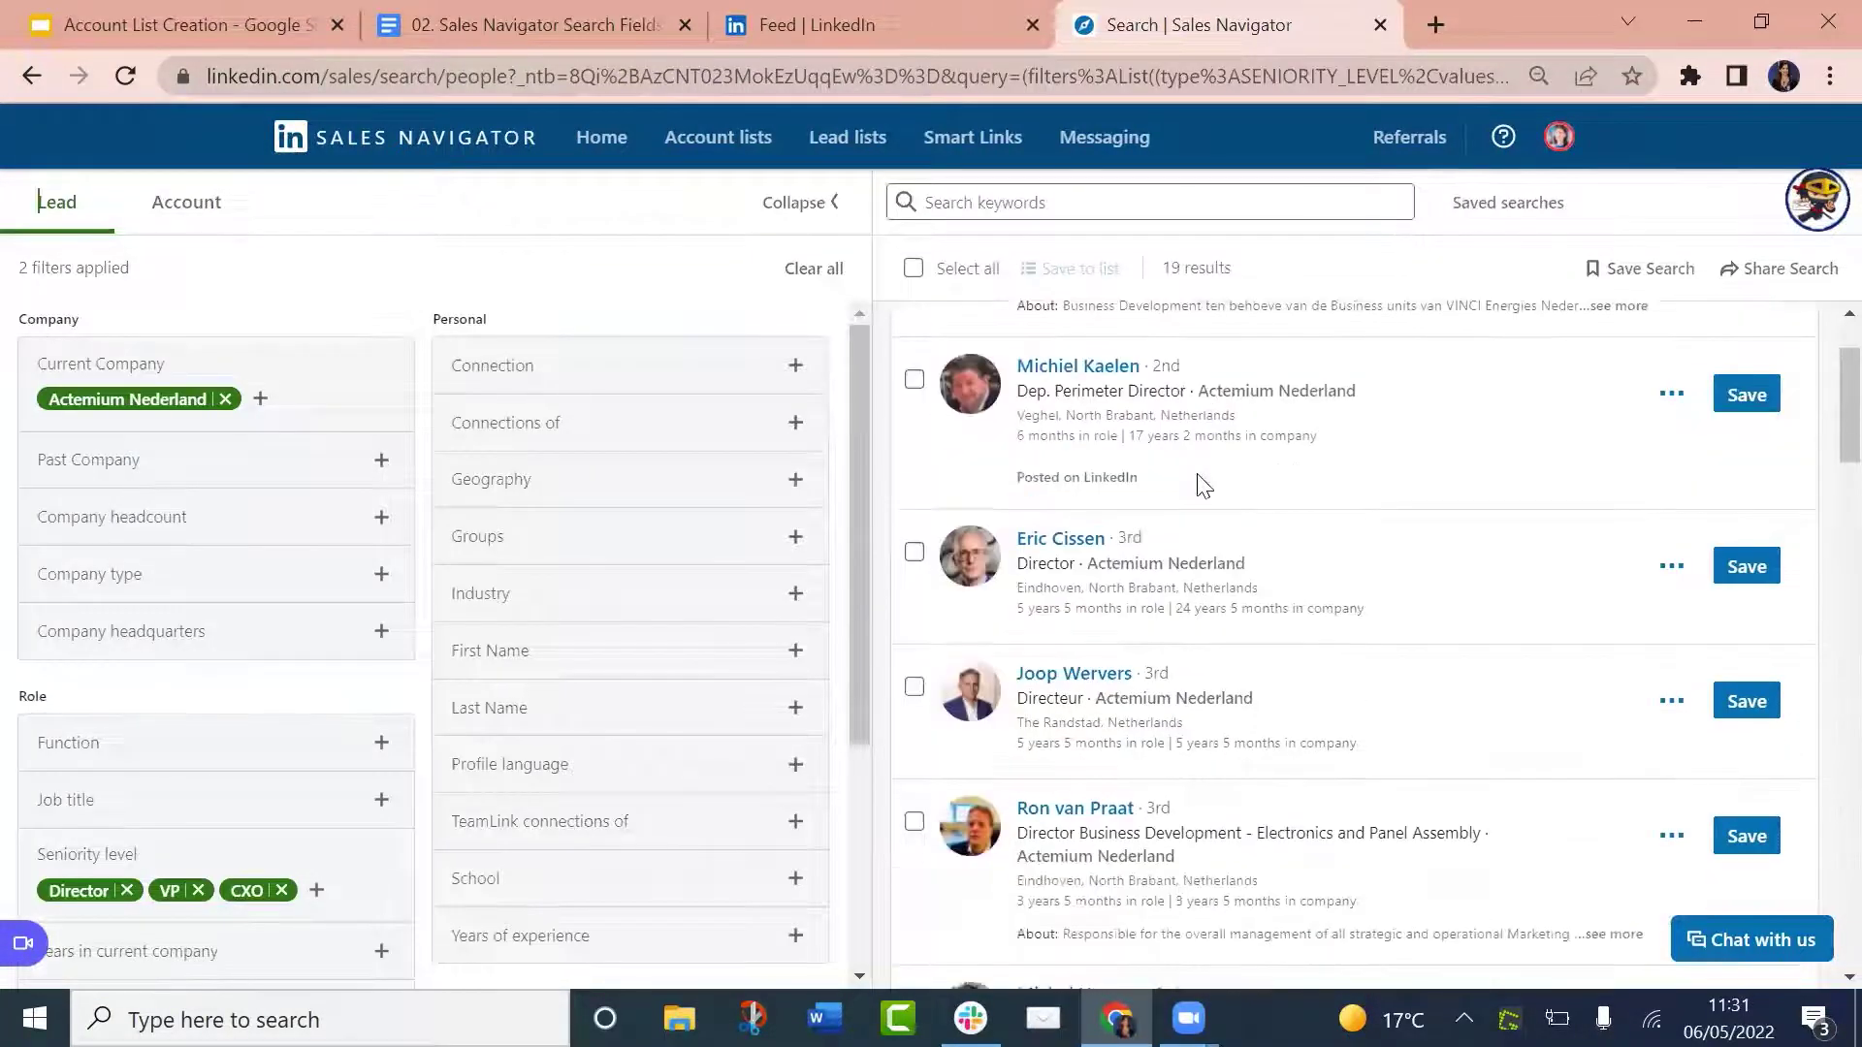
scroll(1202, 485, "down", 8)
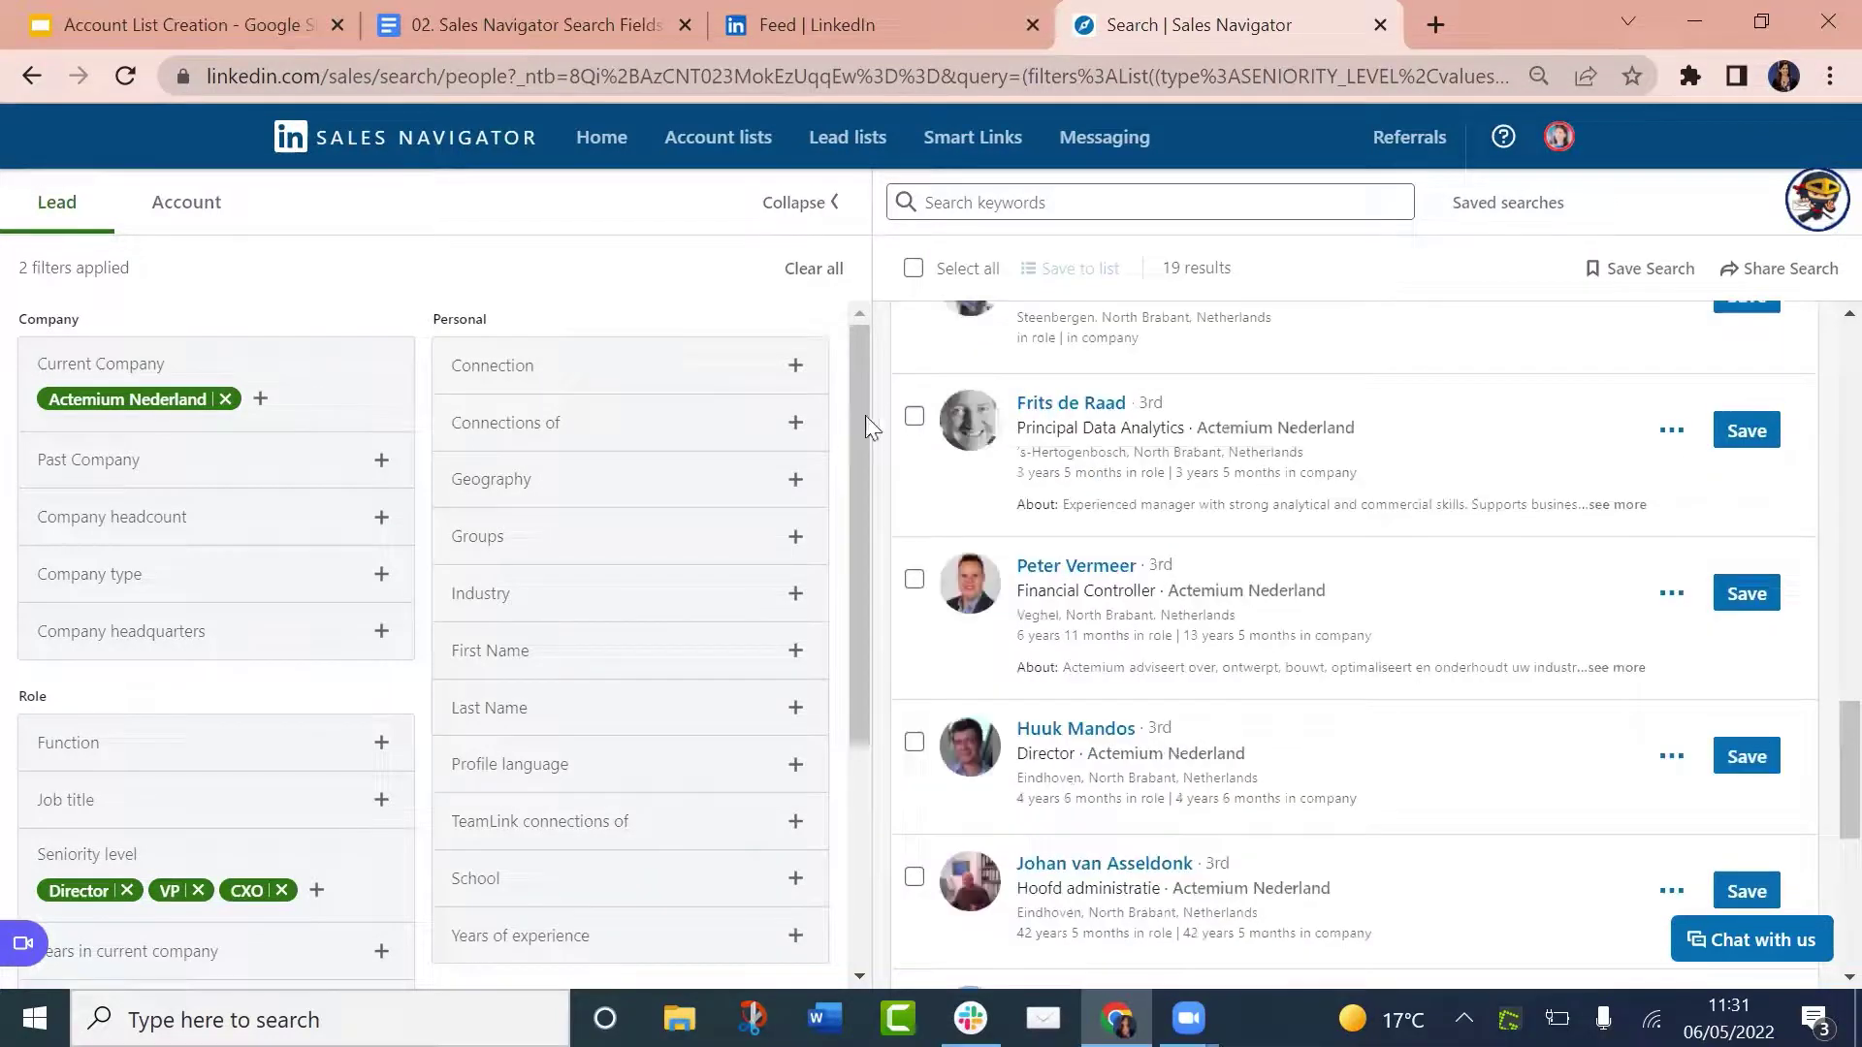
left_click(913, 416)
scroll(1390, 532, "down", 2)
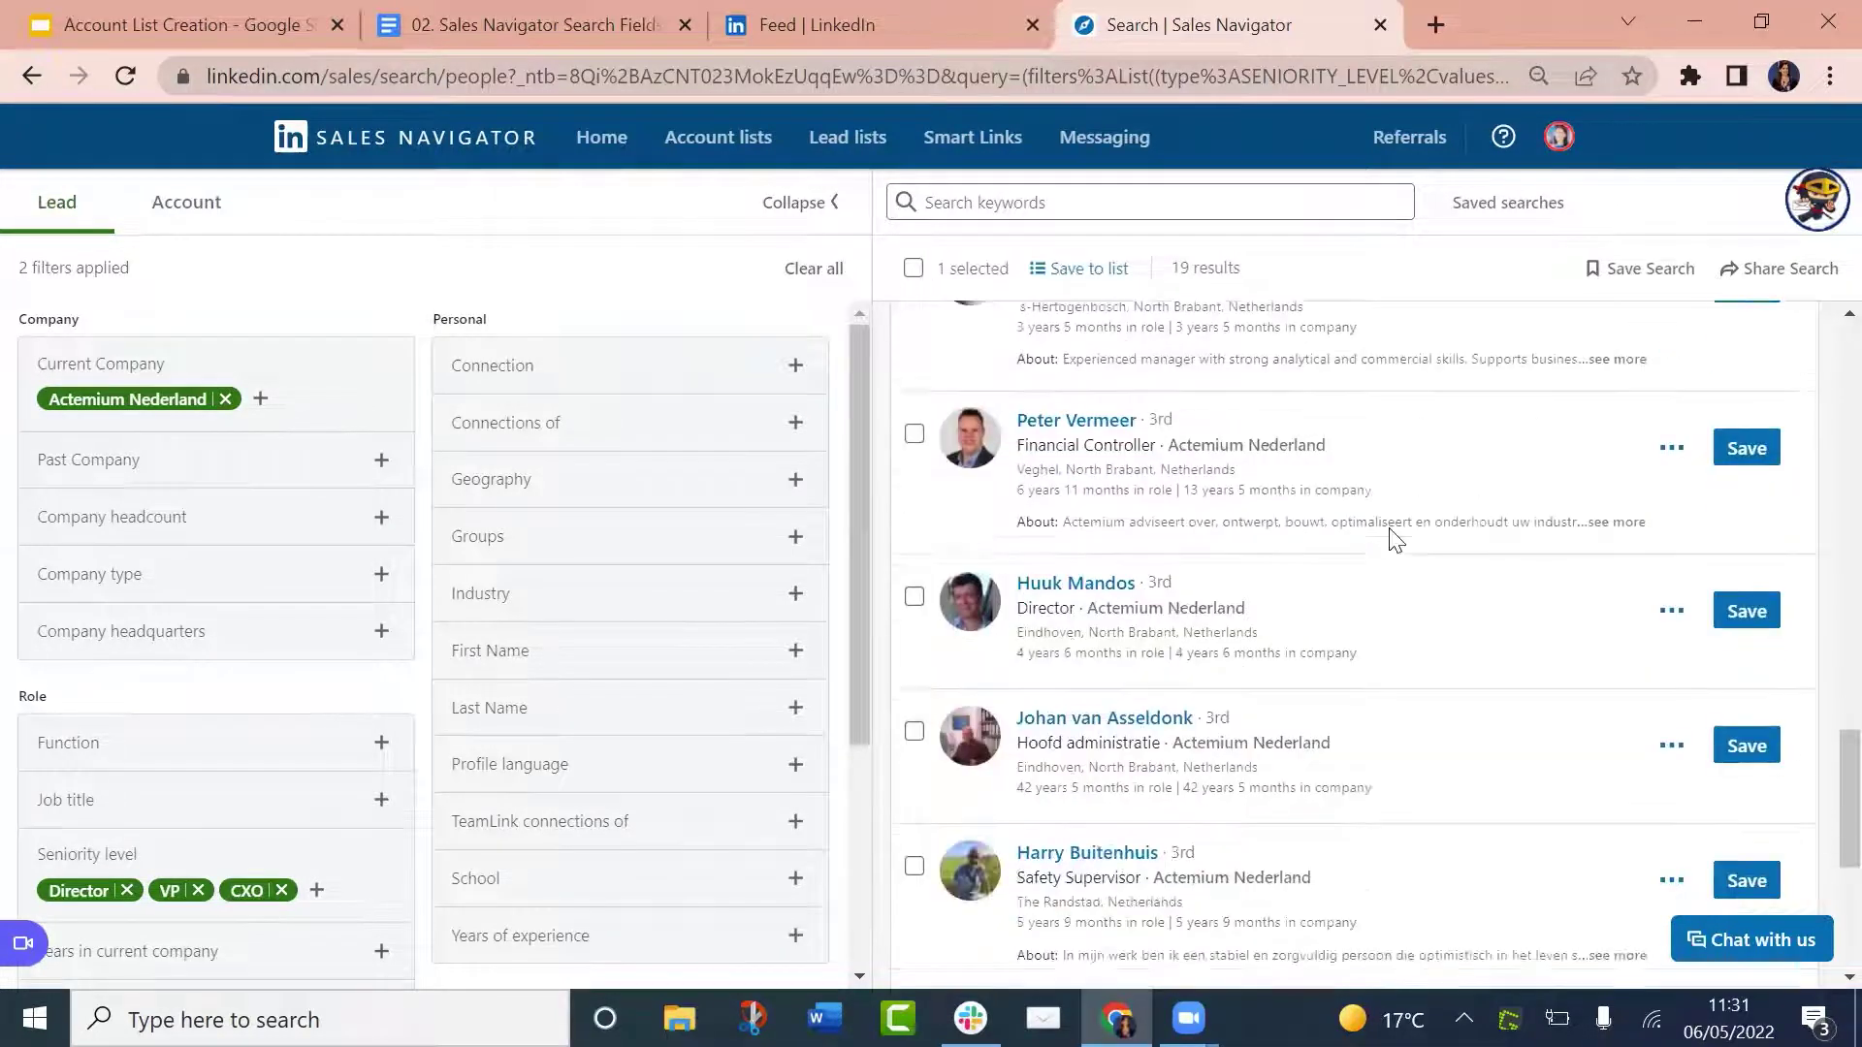
scroll(1395, 540, "down", 1)
scroll(1393, 532, "down", 2)
left_click(915, 679)
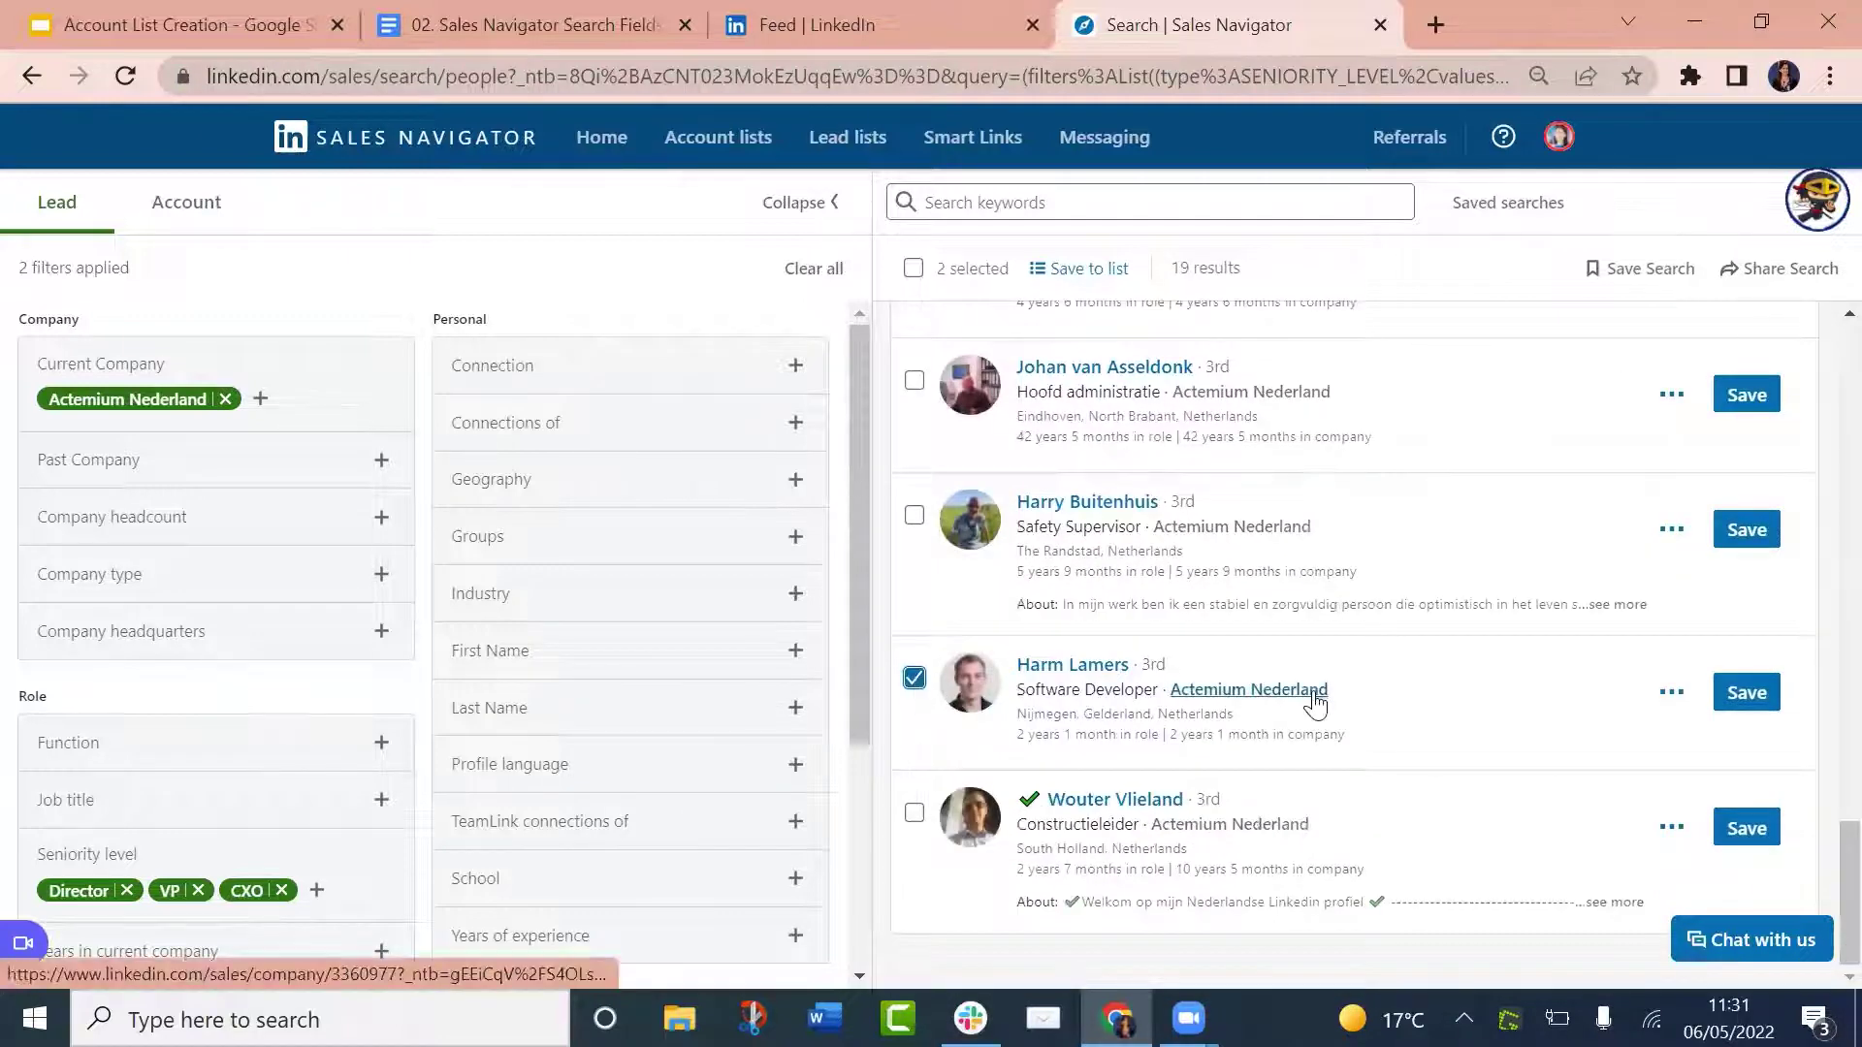
mouse_move(1250, 691)
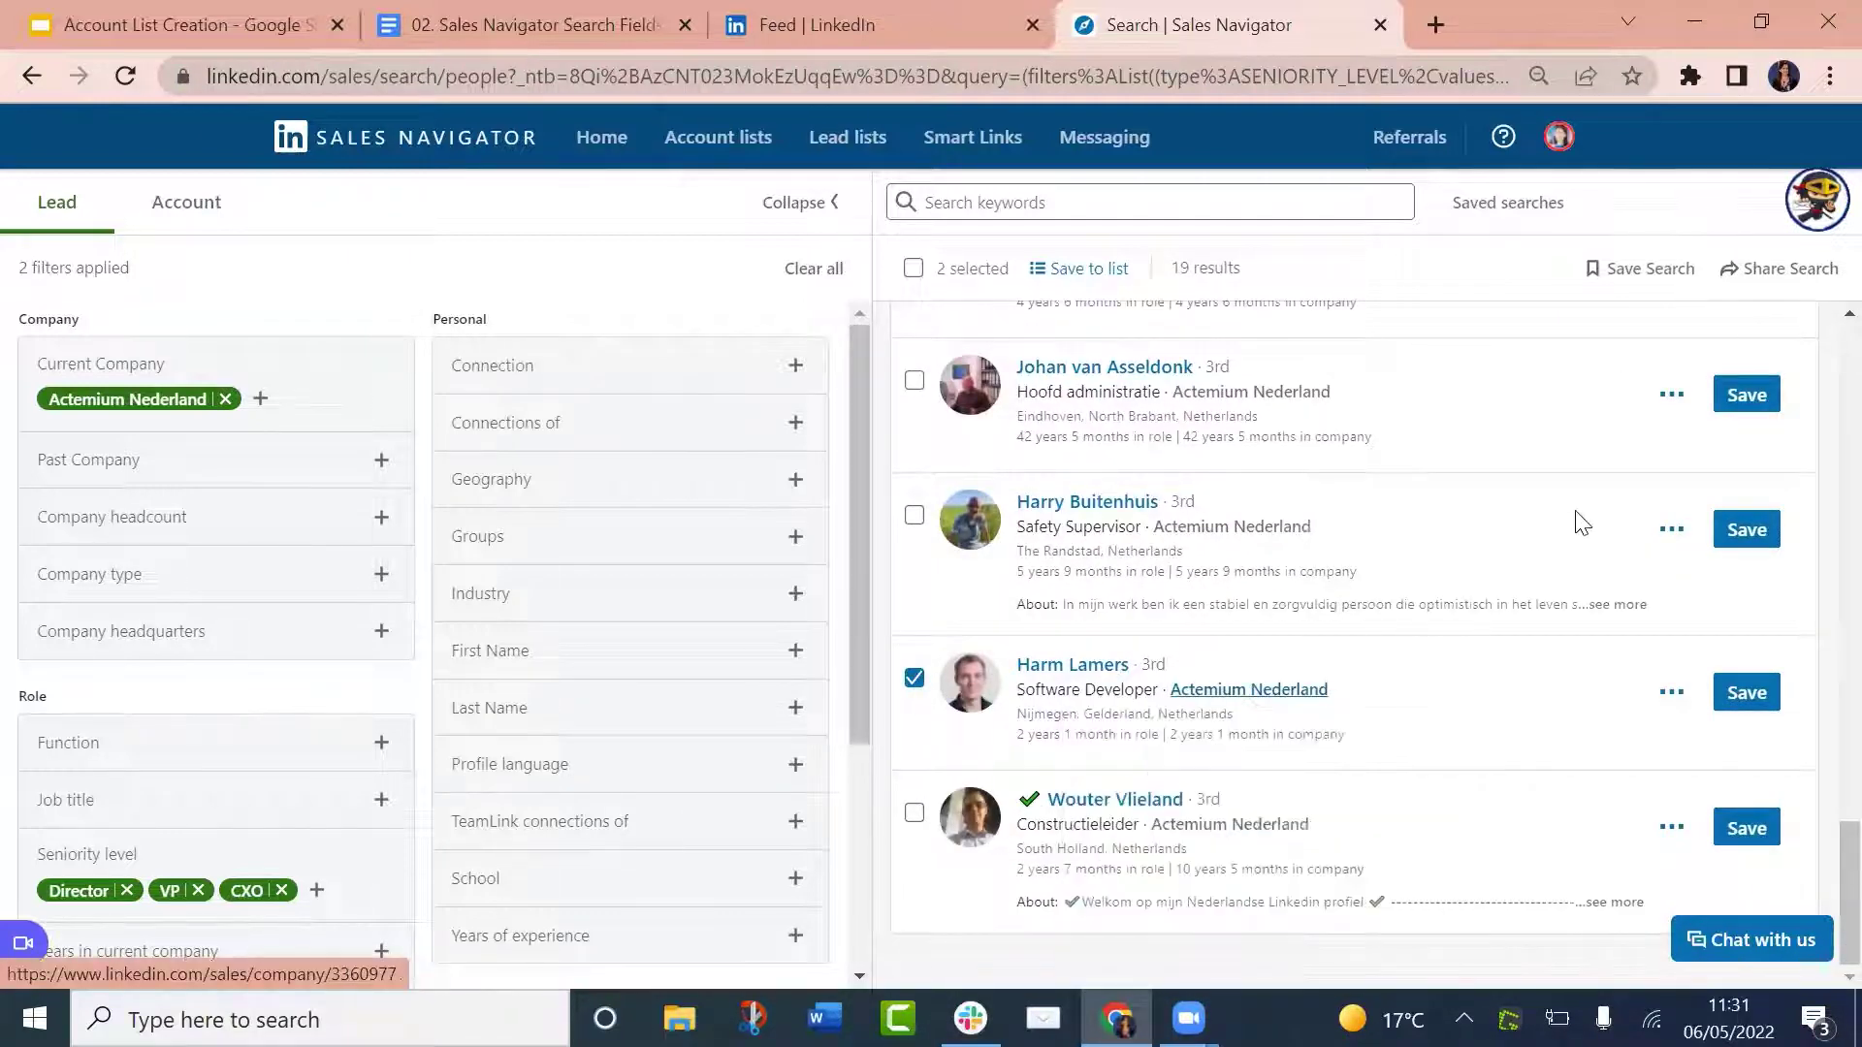
left_click(1108, 276)
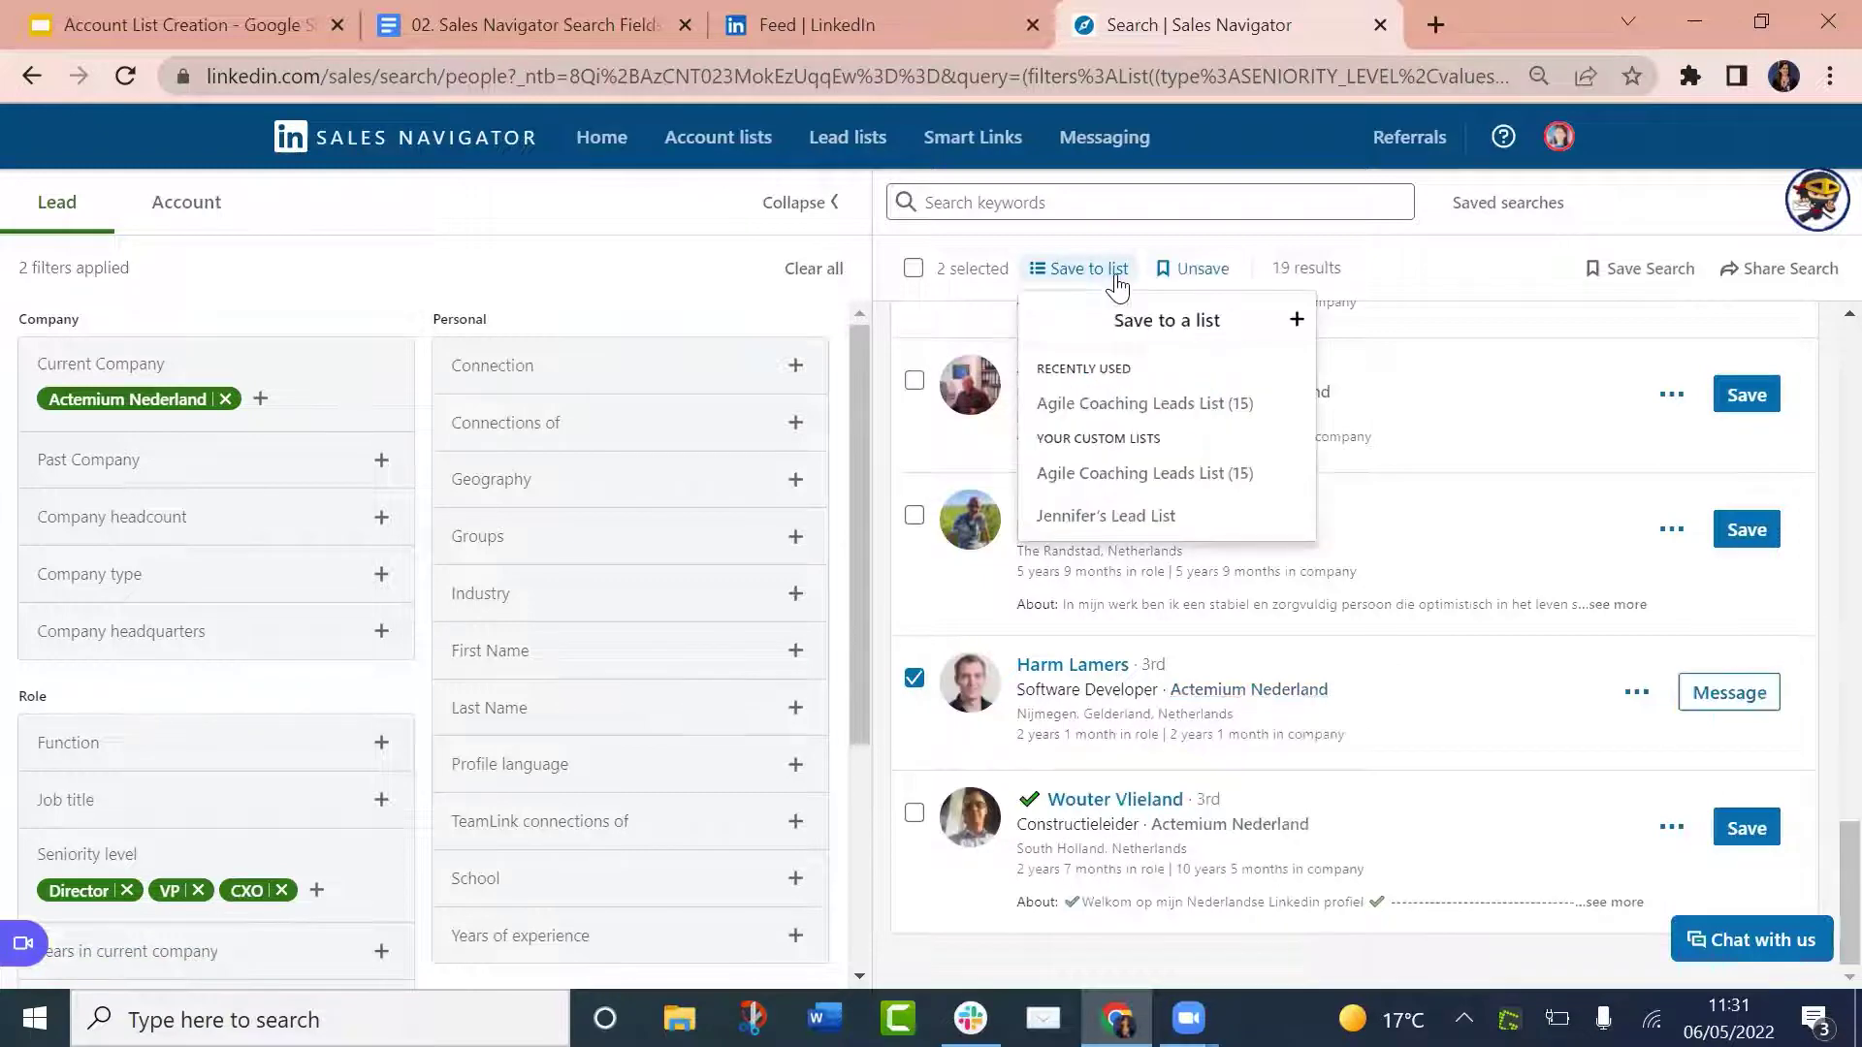
left_click(1129, 406)
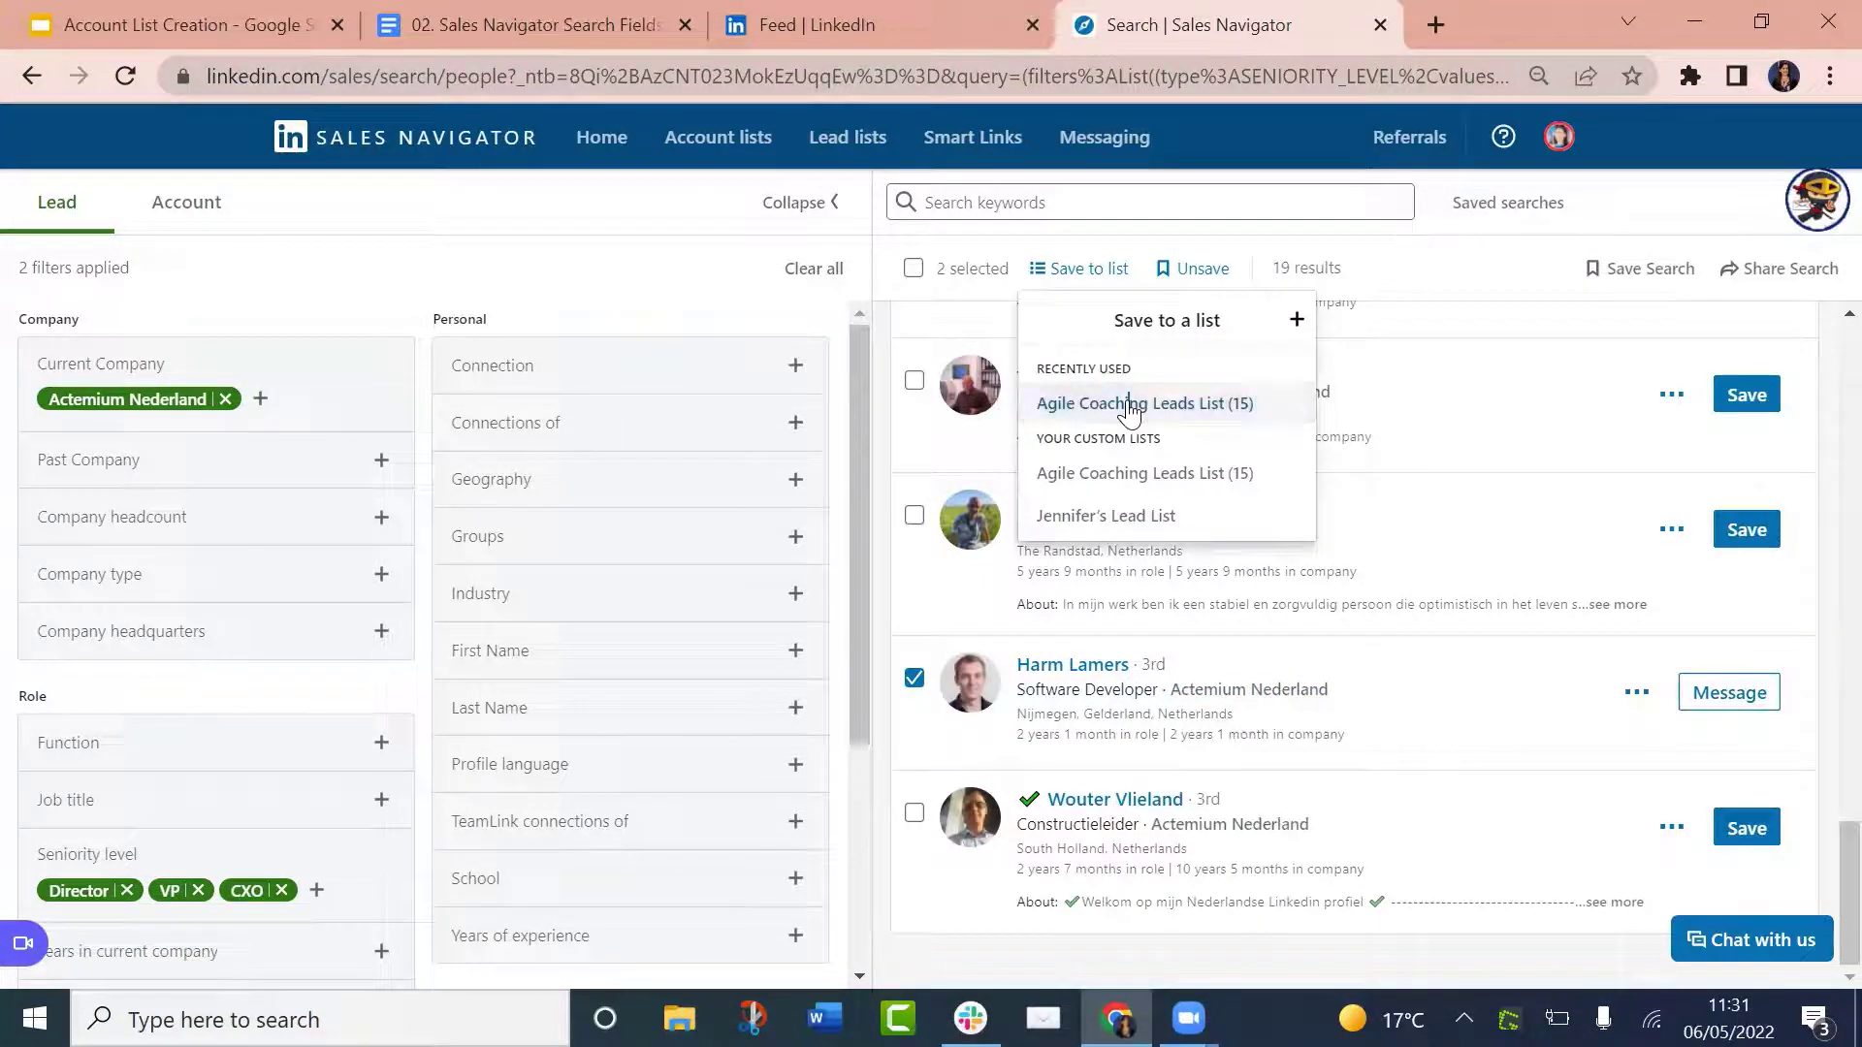
Save Actemium Nederland to the Agile Coaching UK and Europe 2022 account list
left_click(31, 80)
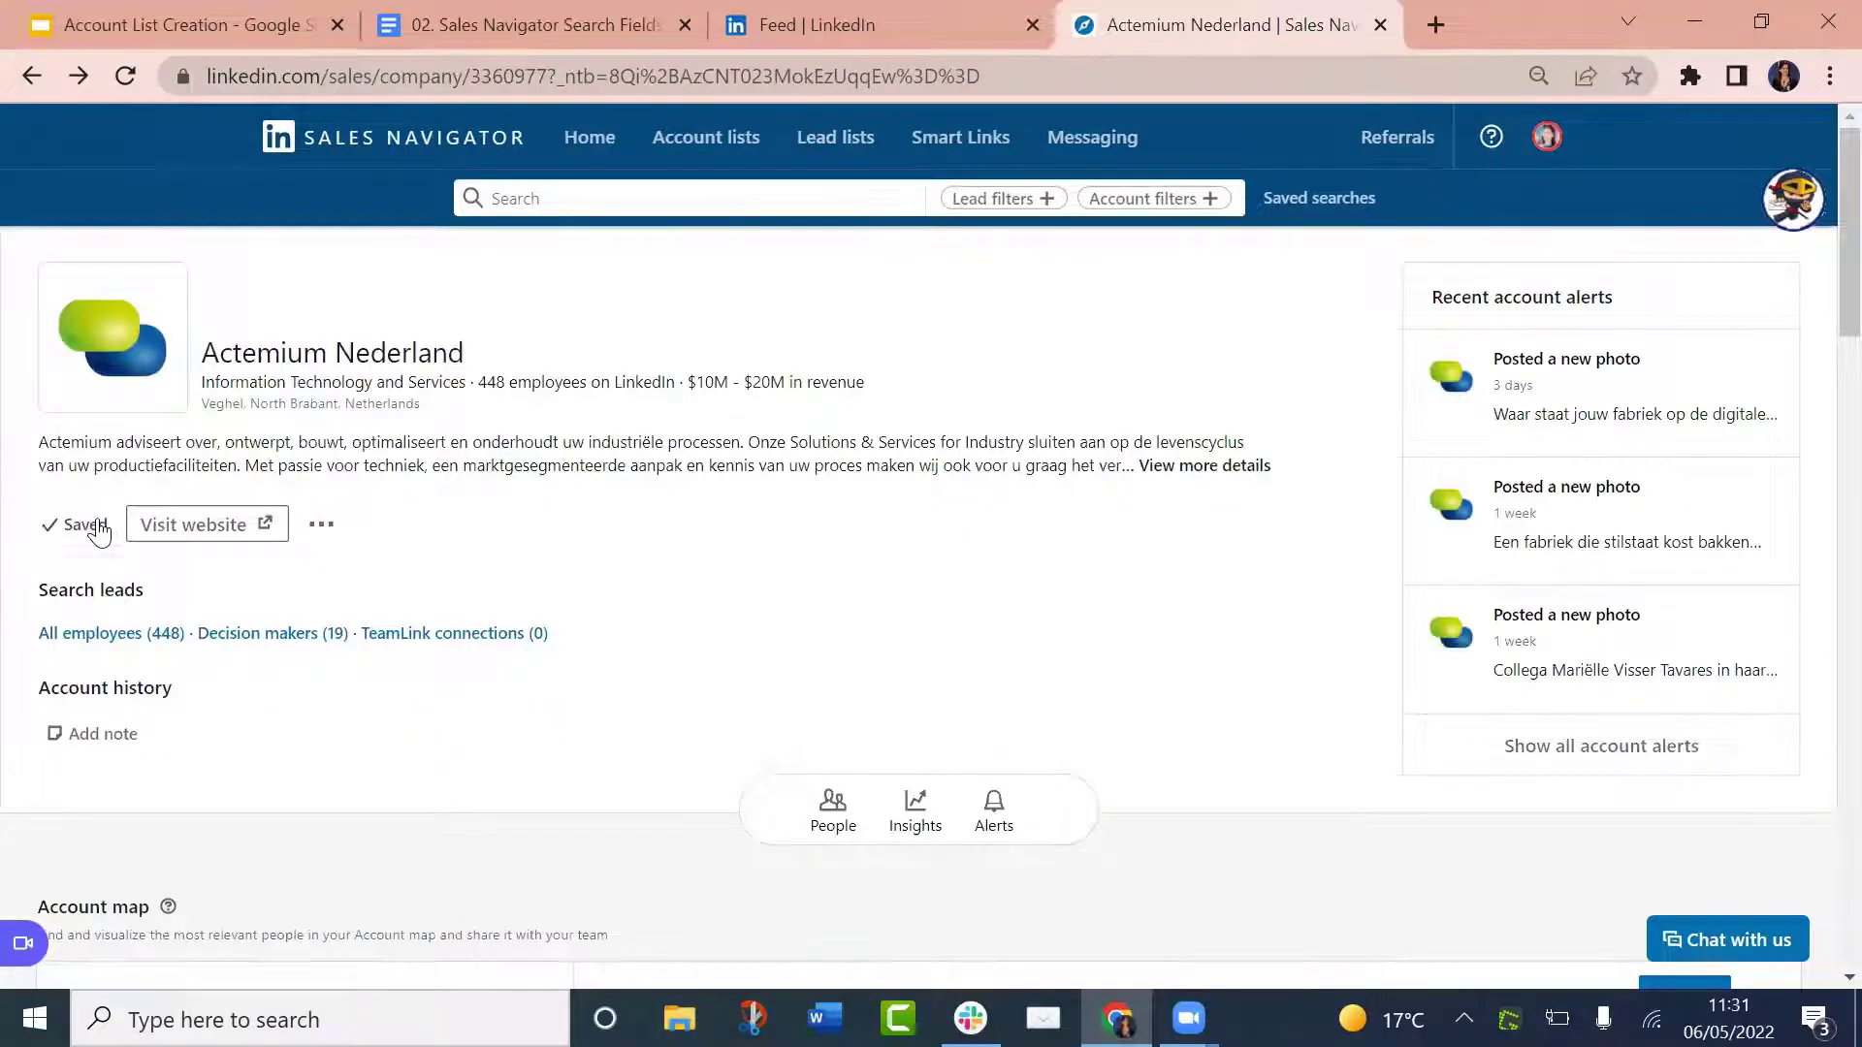
left_click(97, 529)
left_click(26, 76)
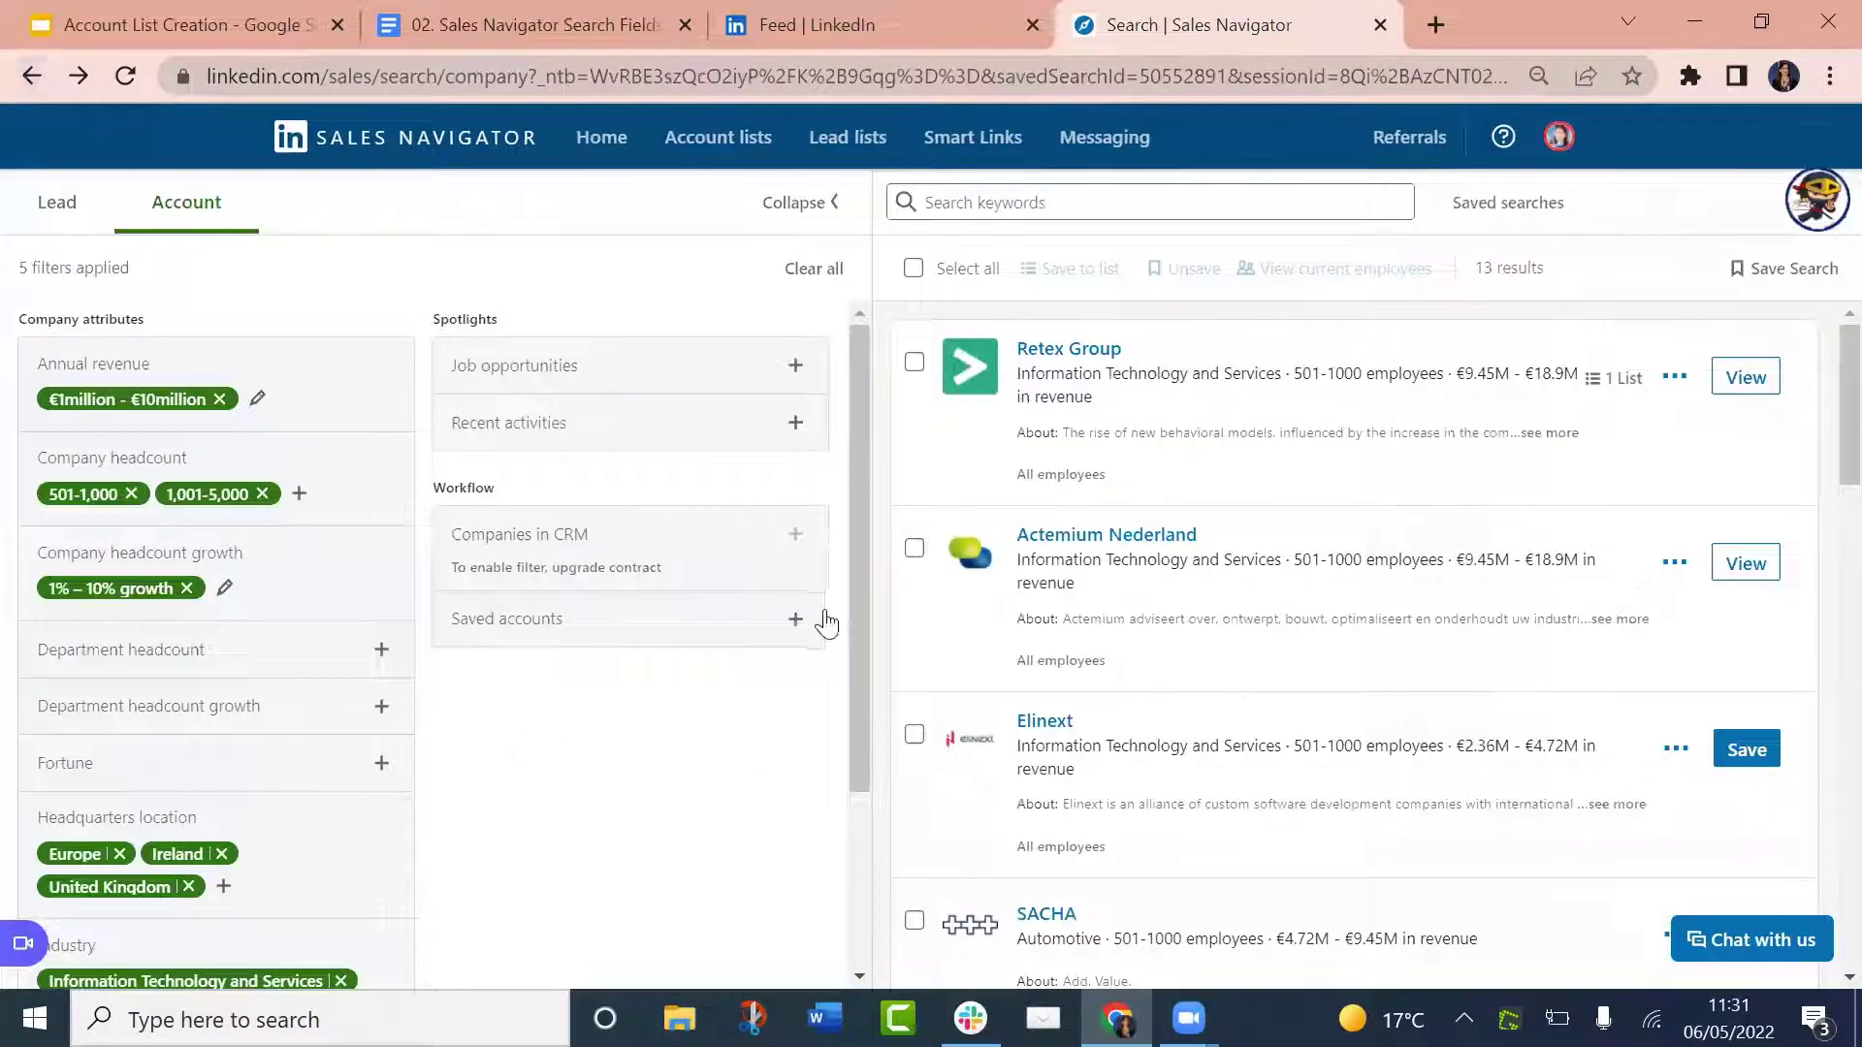
left_click(915, 549)
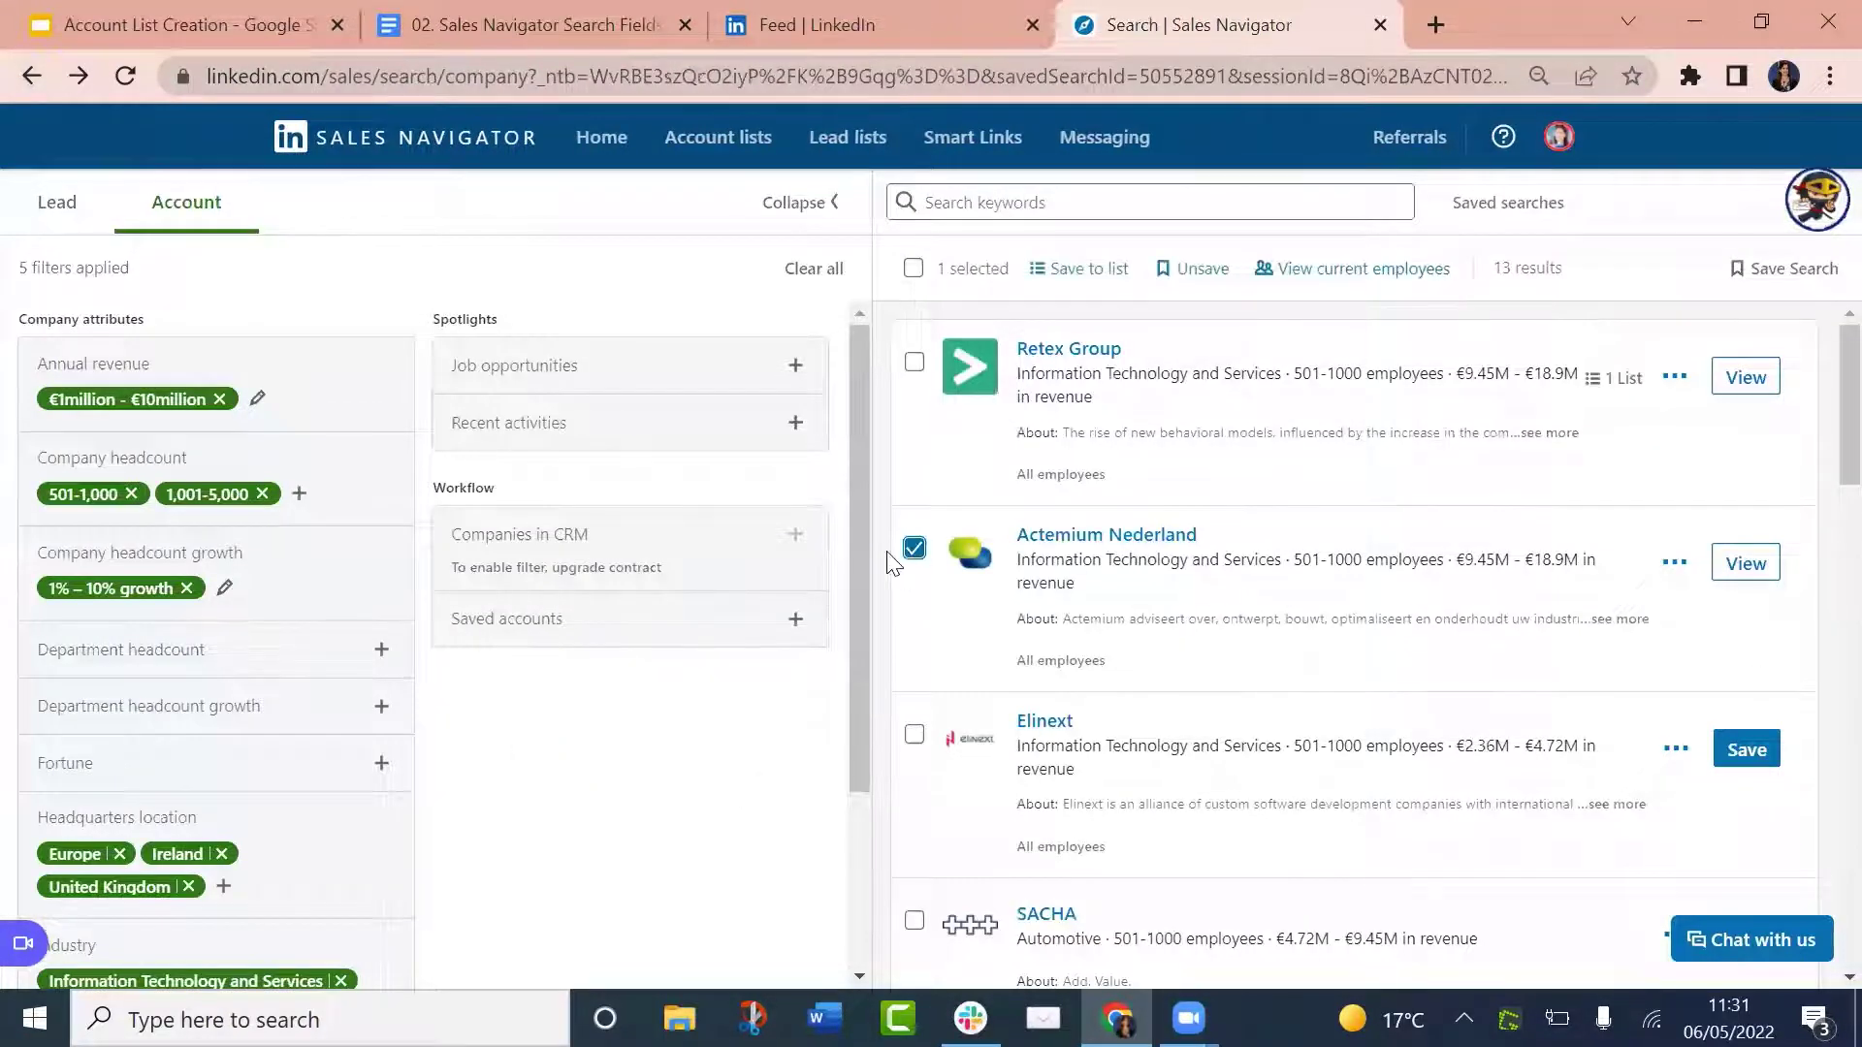
left_click(1078, 269)
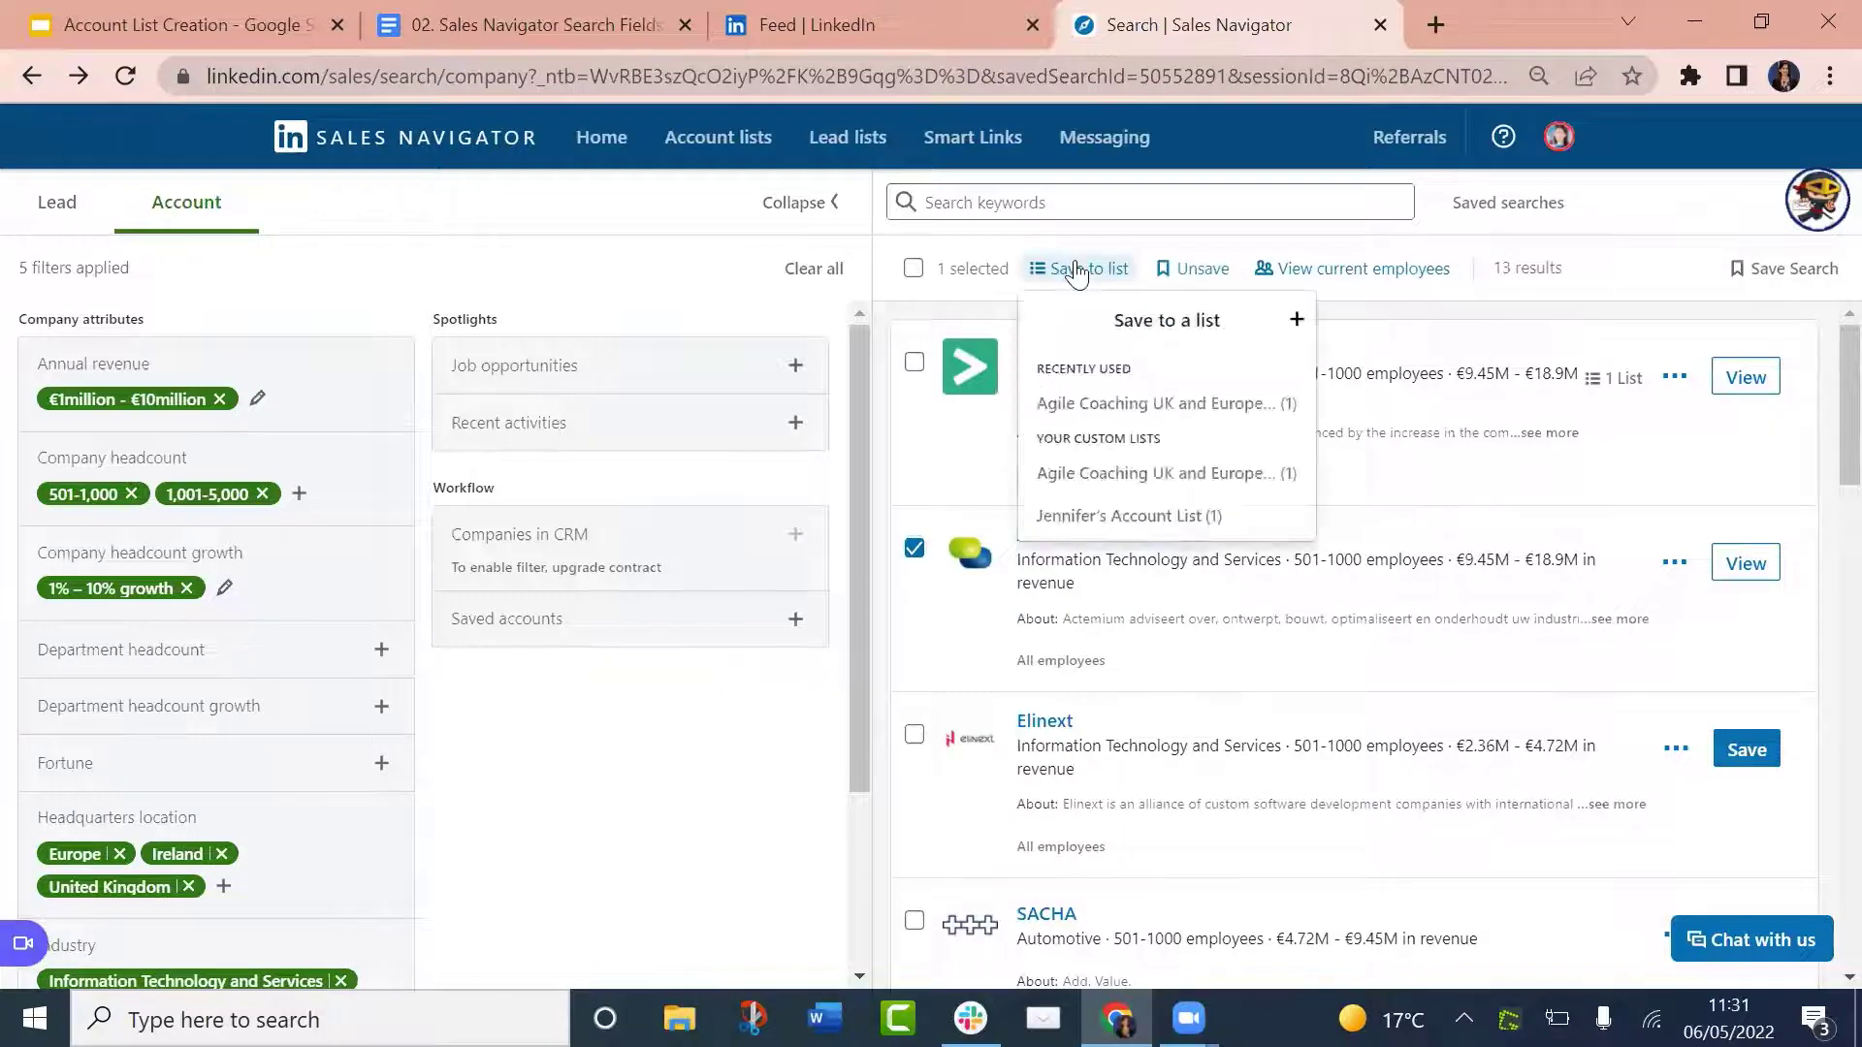
left_click(1120, 405)
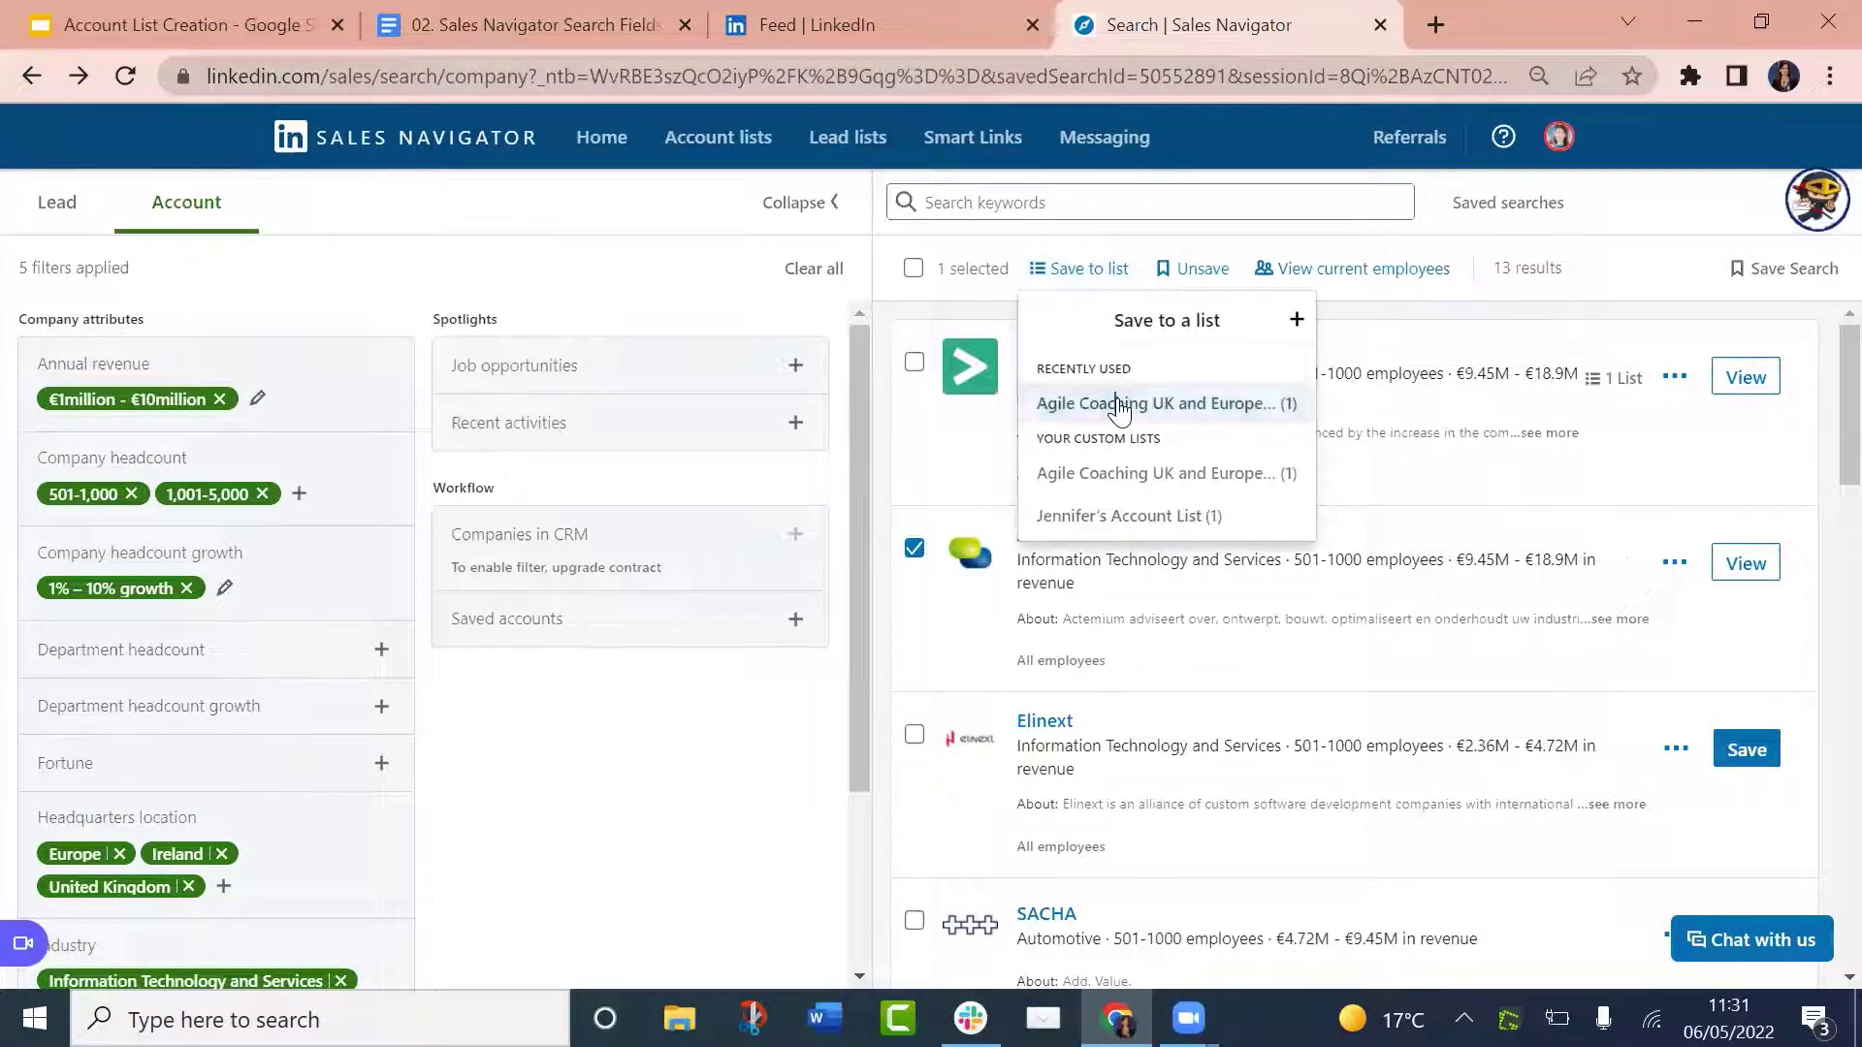
Review the Agile Coaching UK and Europe 2022 account list, then the 15-lead Agile Coaching Leads List
left_click(732, 153)
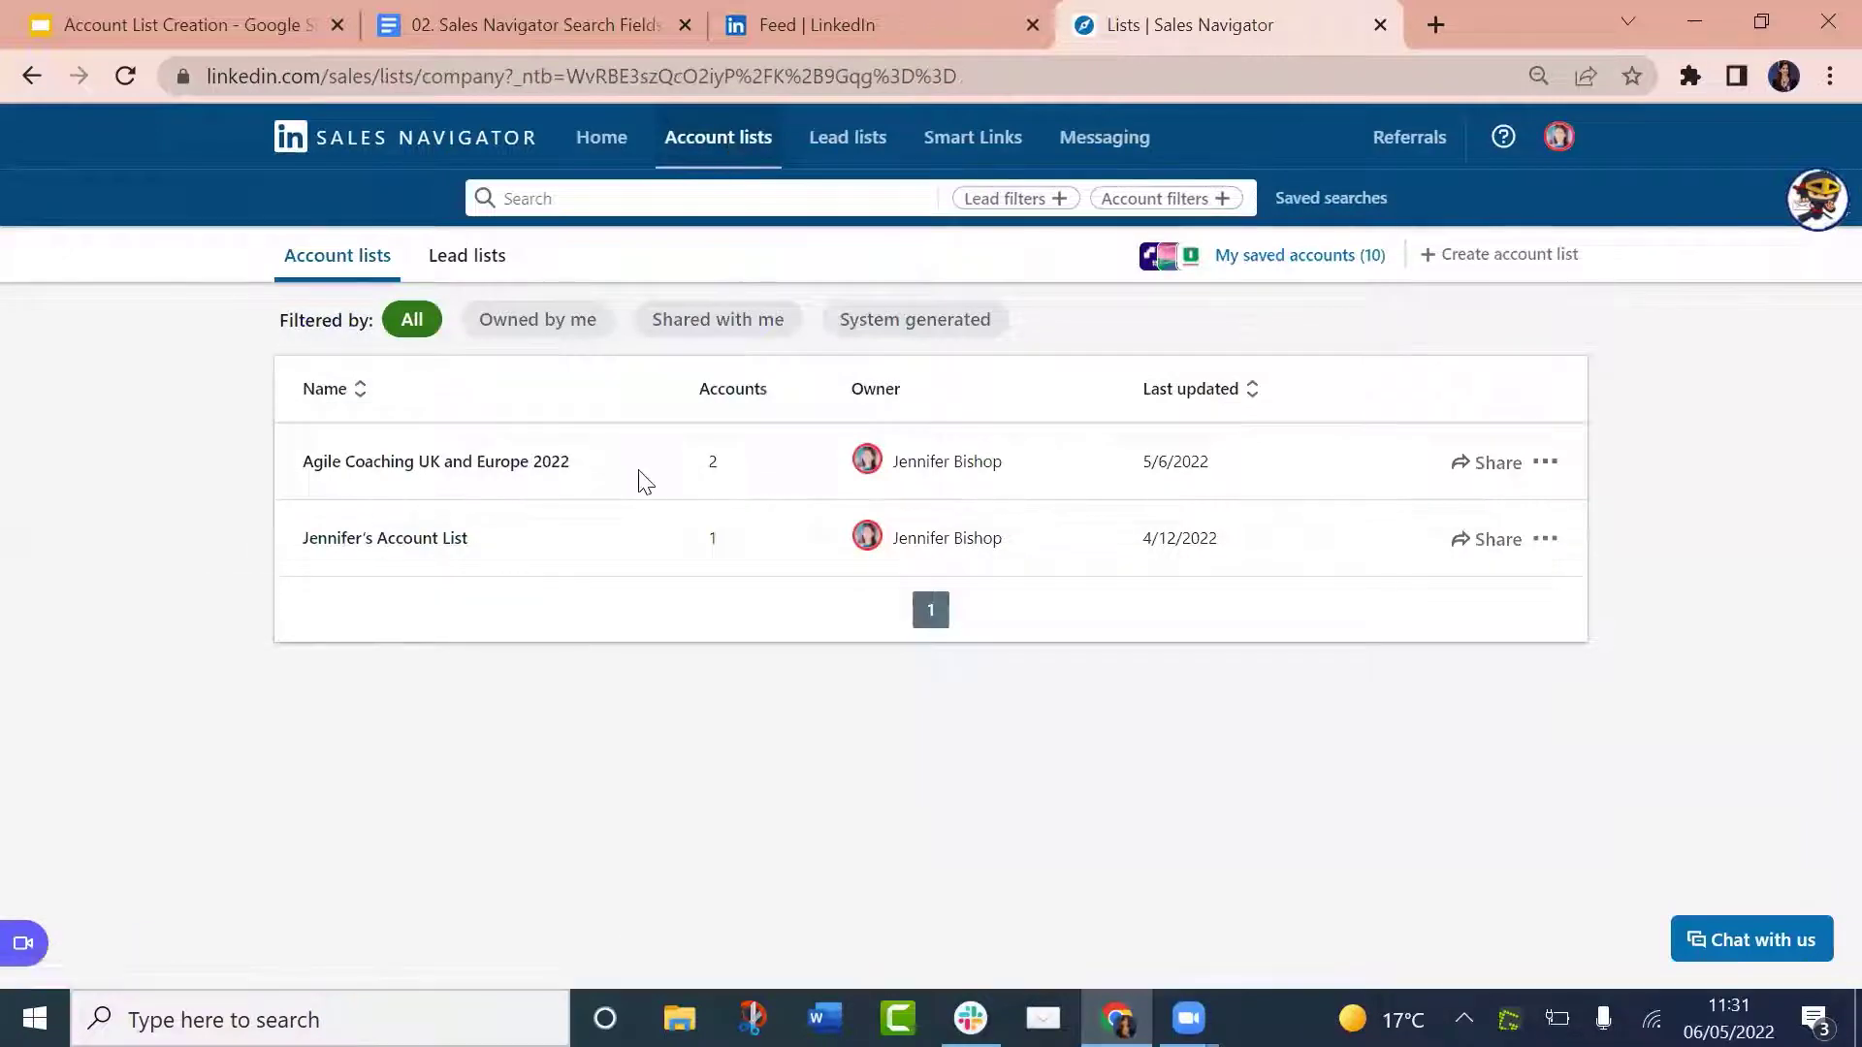
left_click(525, 481)
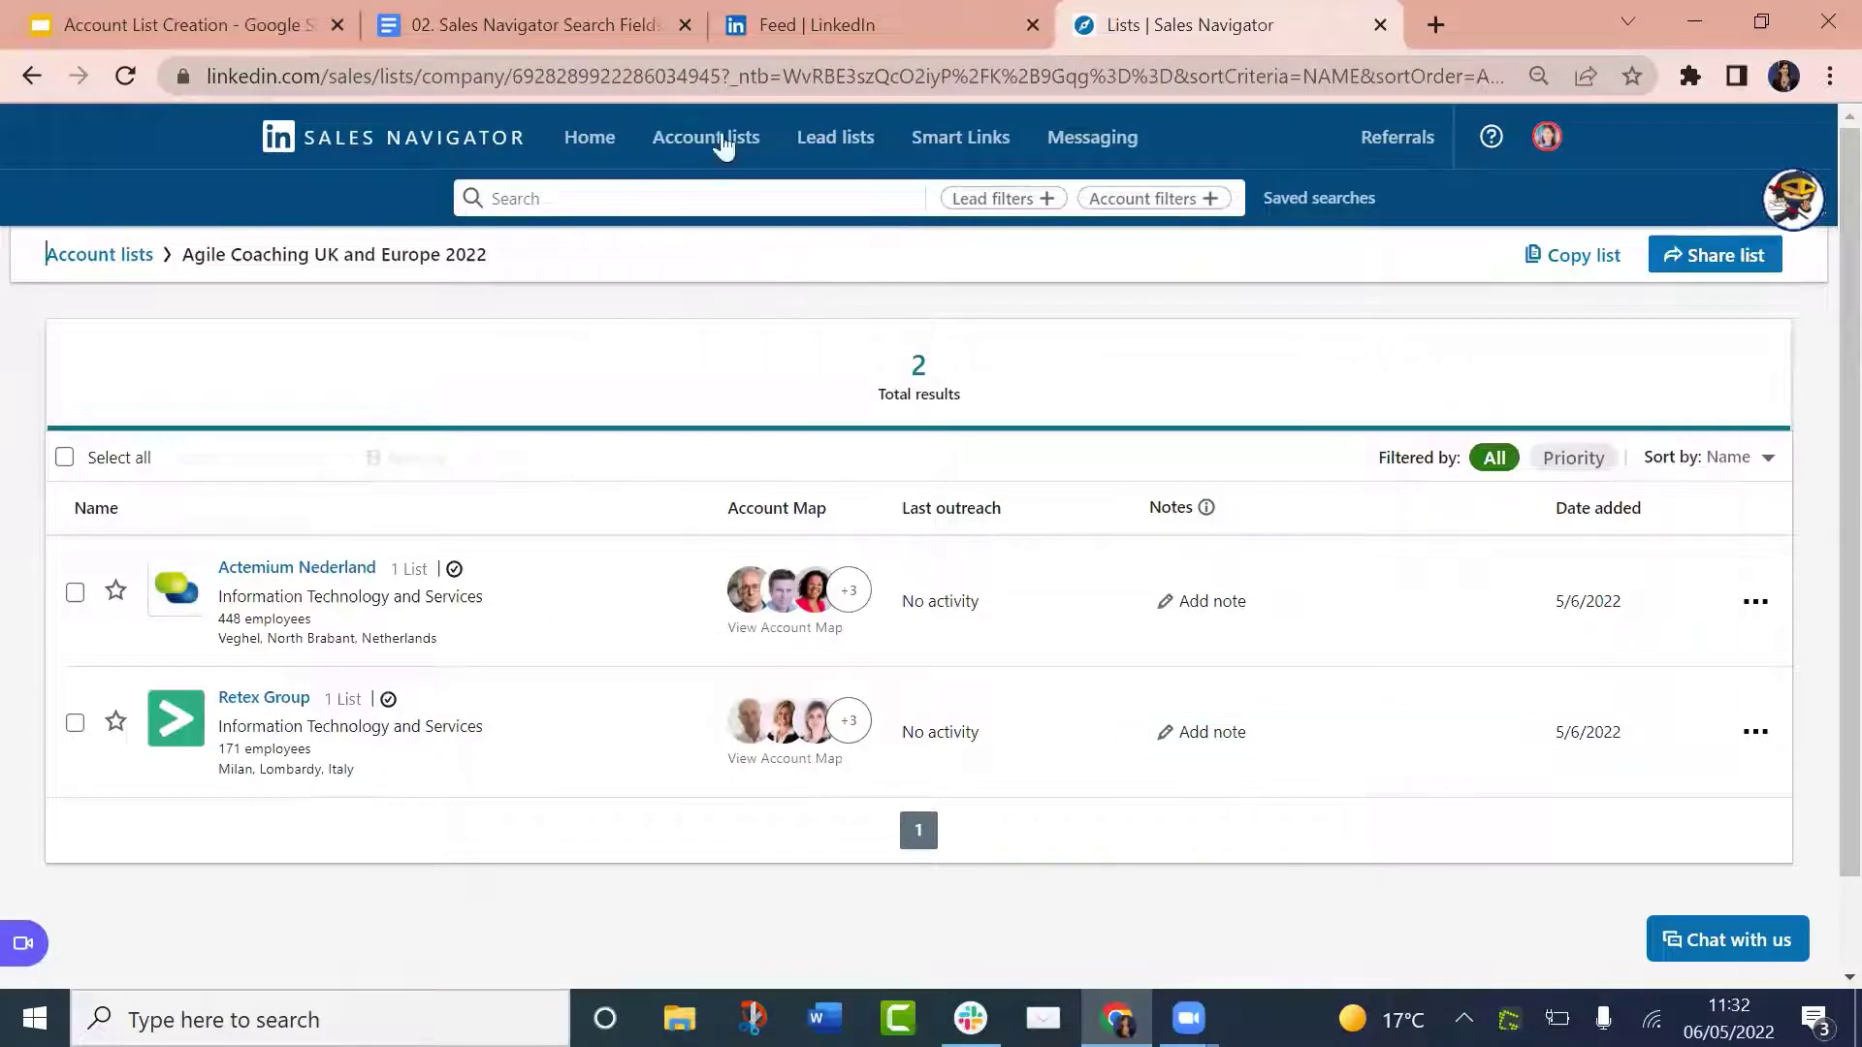
left_click(835, 151)
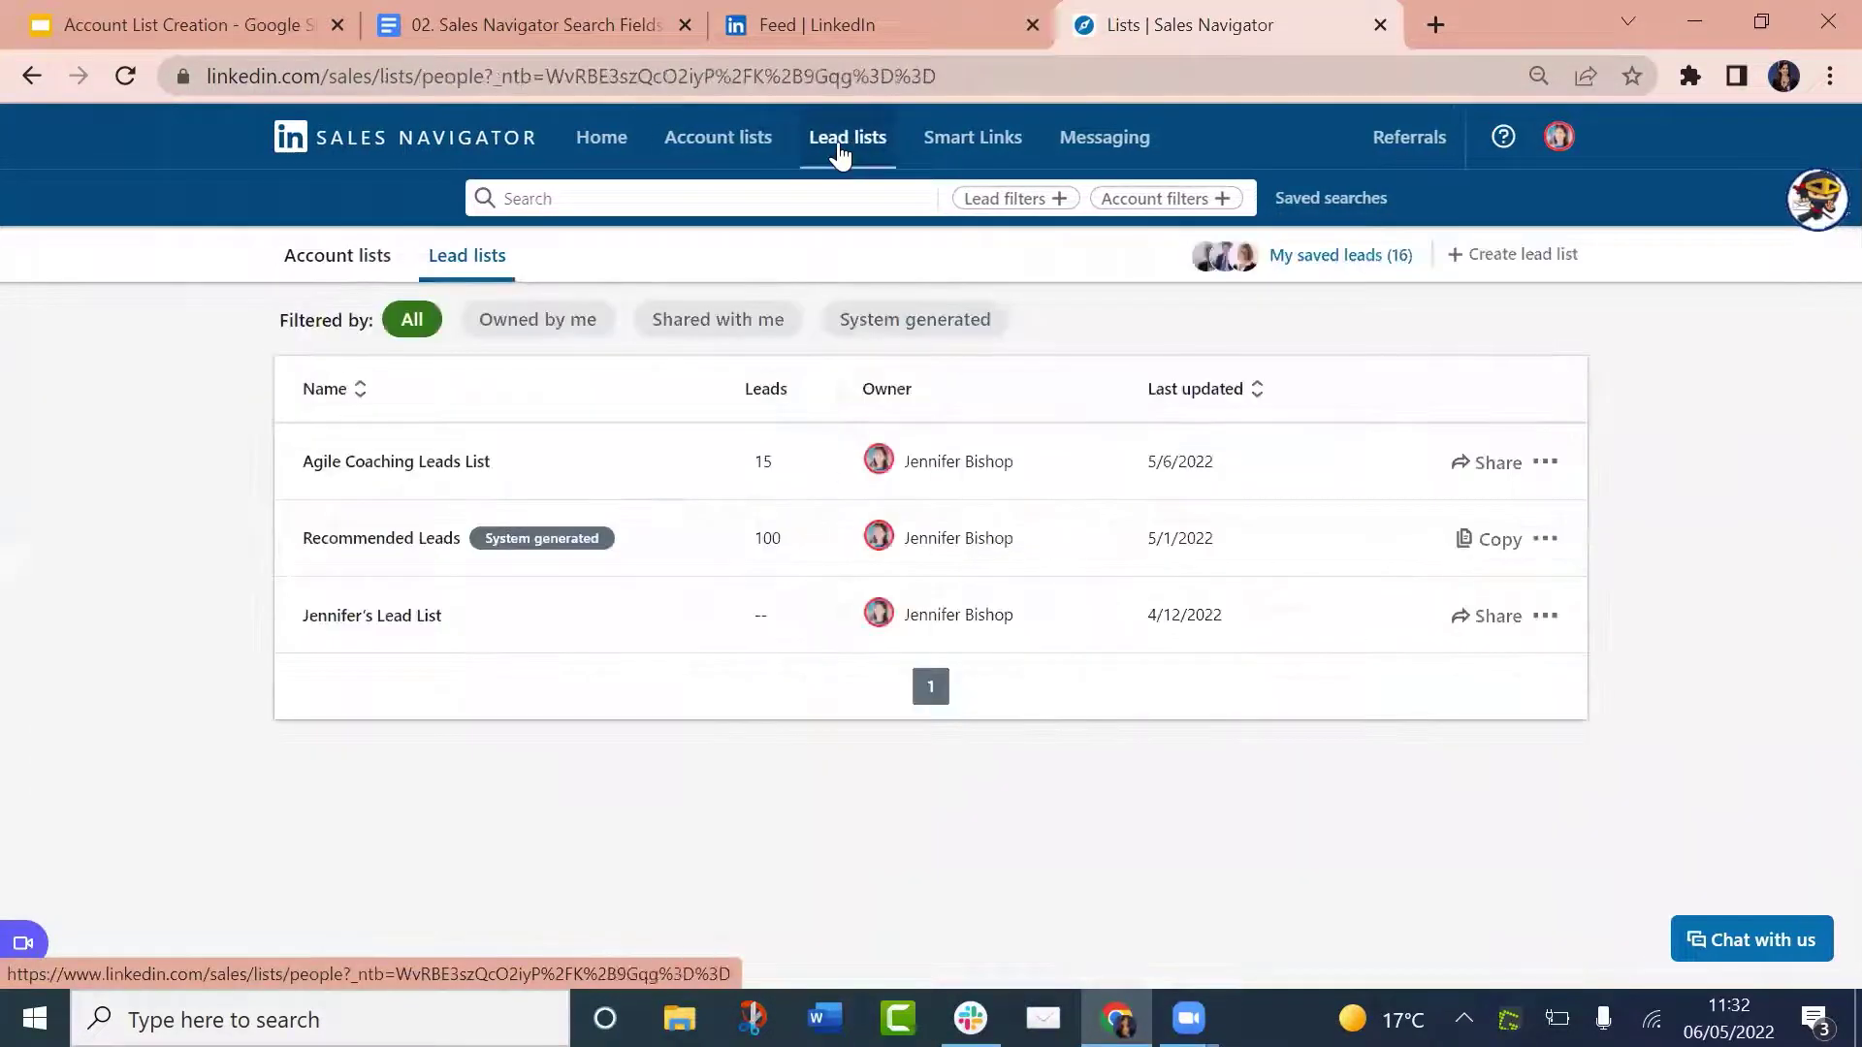
left_click(417, 462)
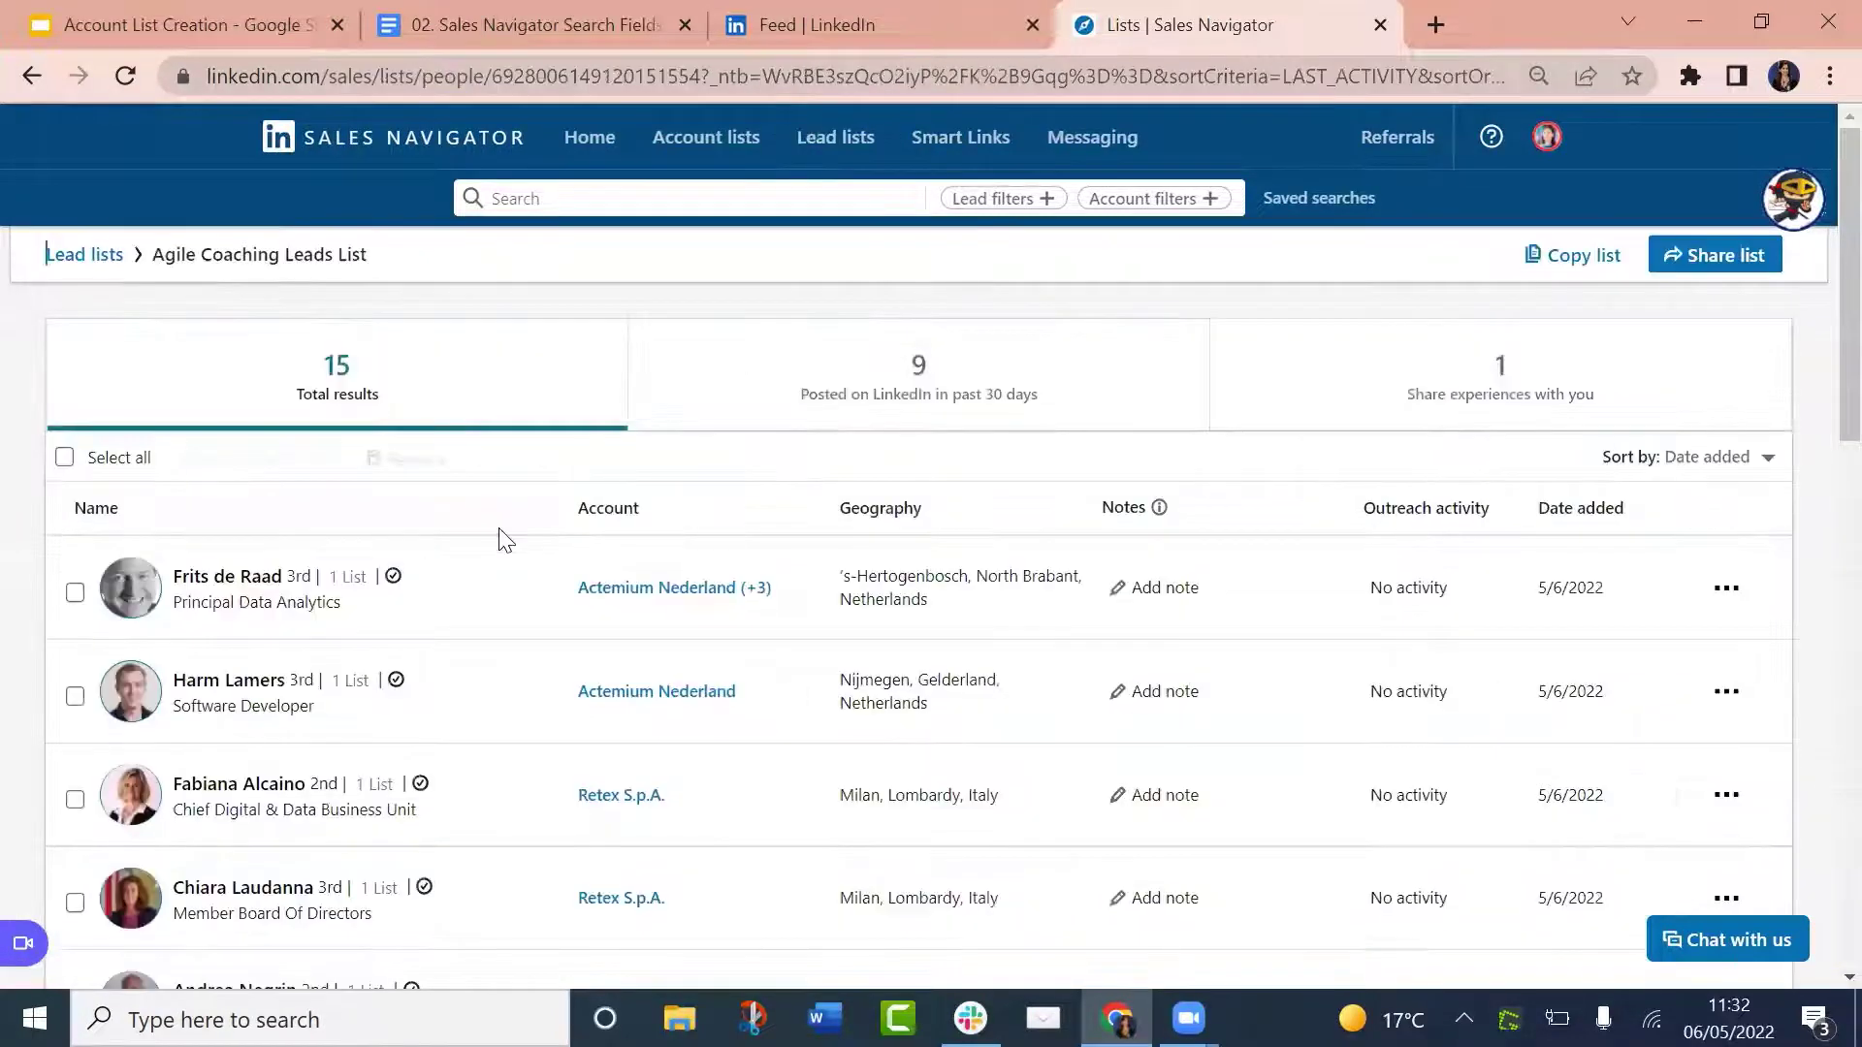
scroll(506, 542, "down", 8)
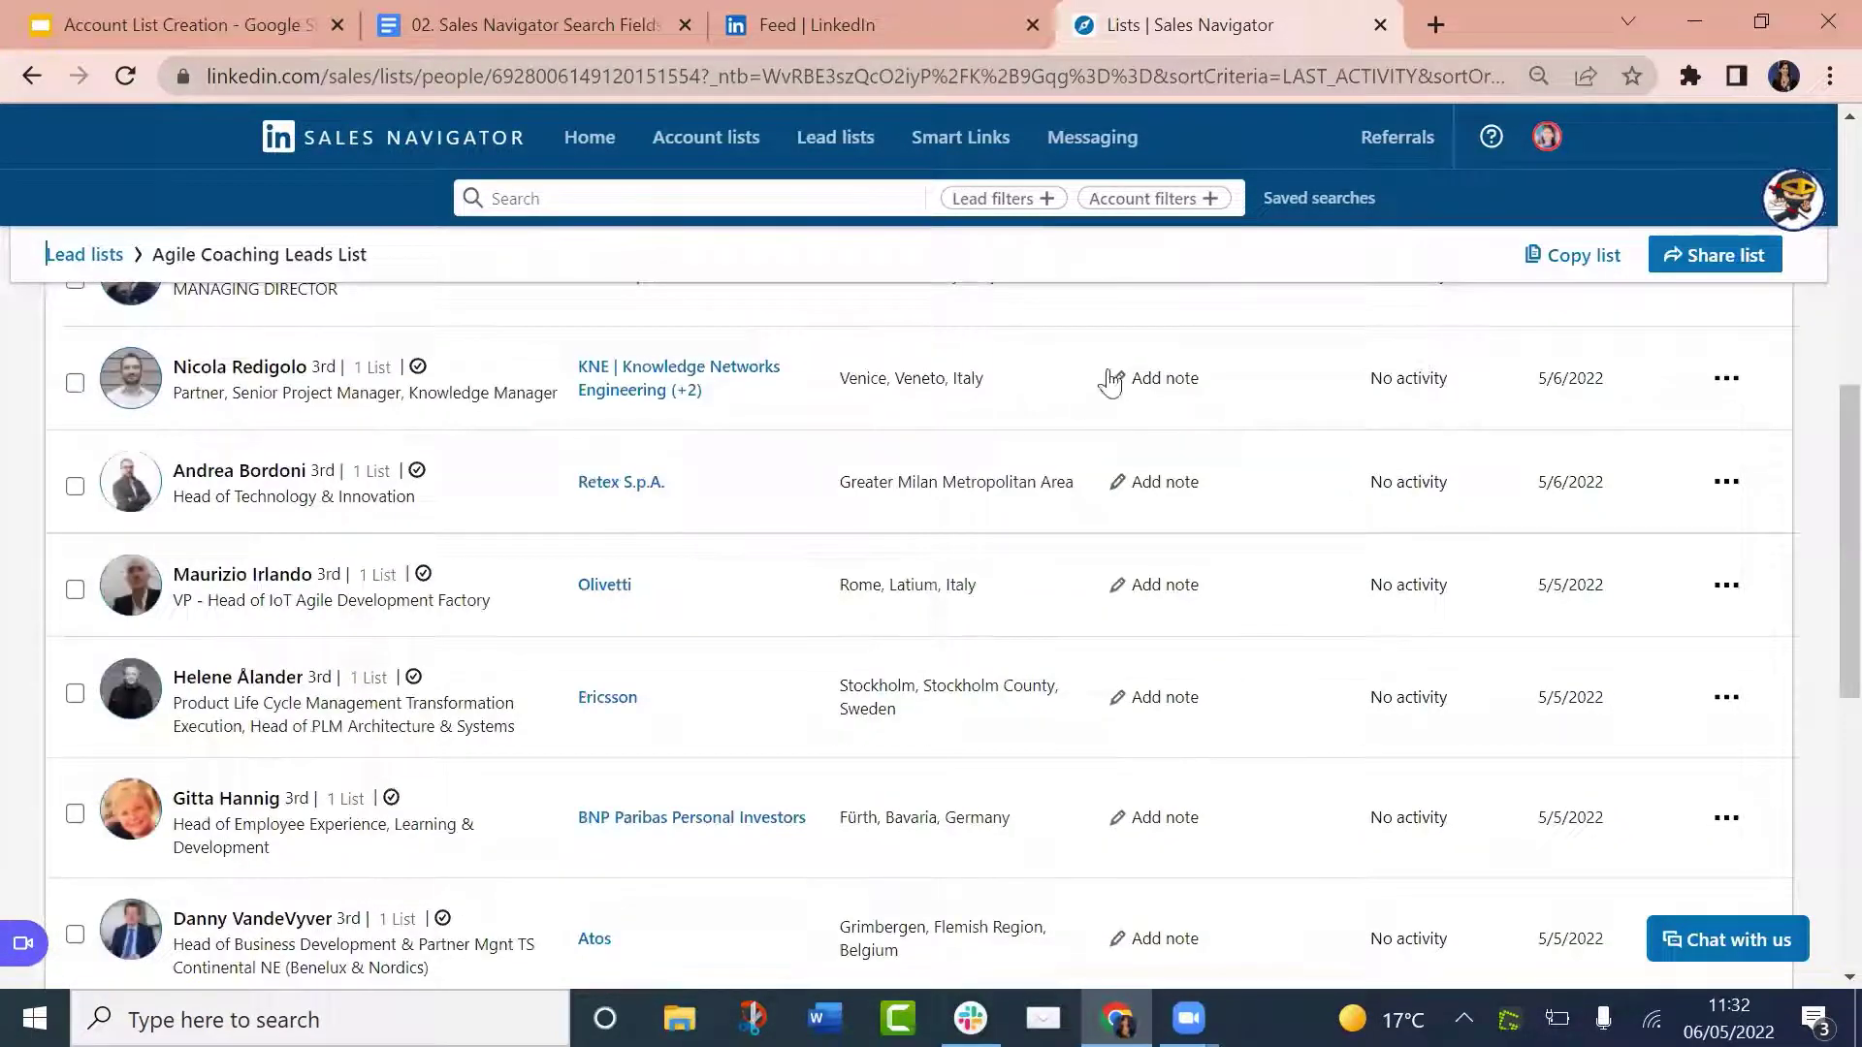
scroll(1542, 765, "up", 8)
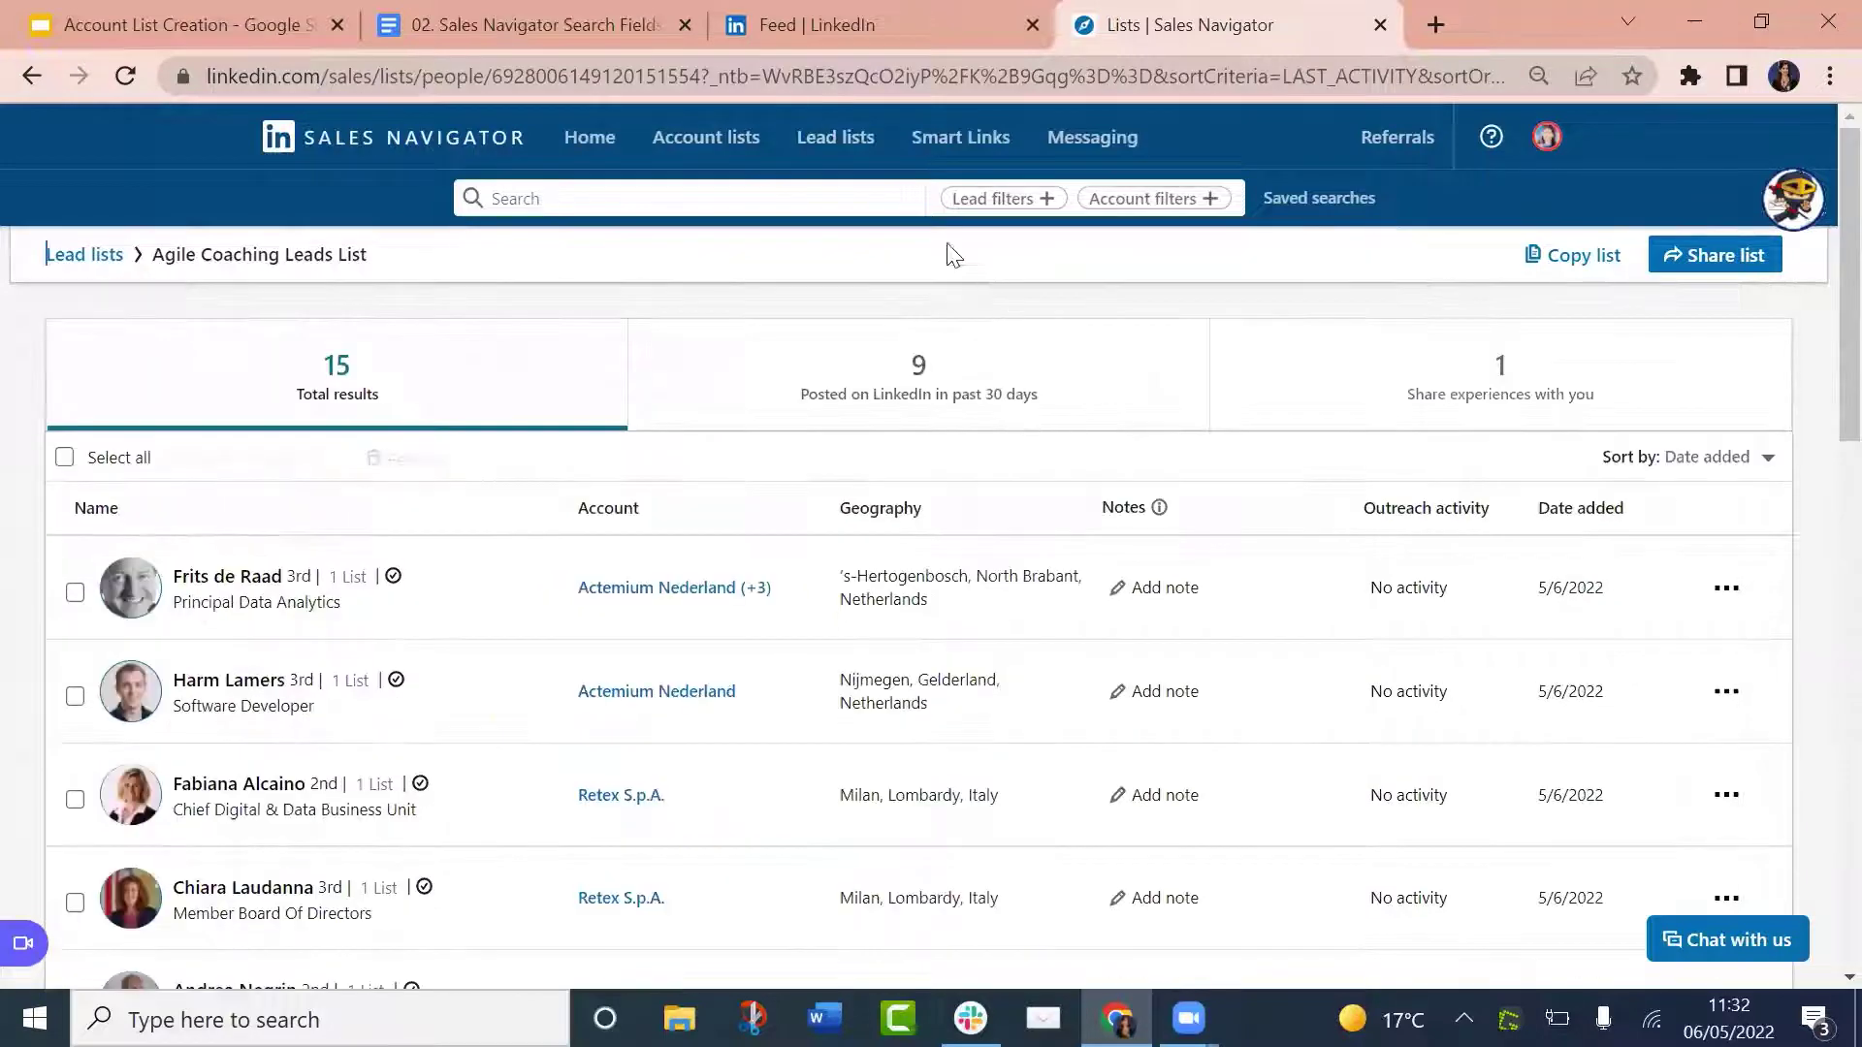
Start a new lead search from the home page's account filters
left_click(620, 146)
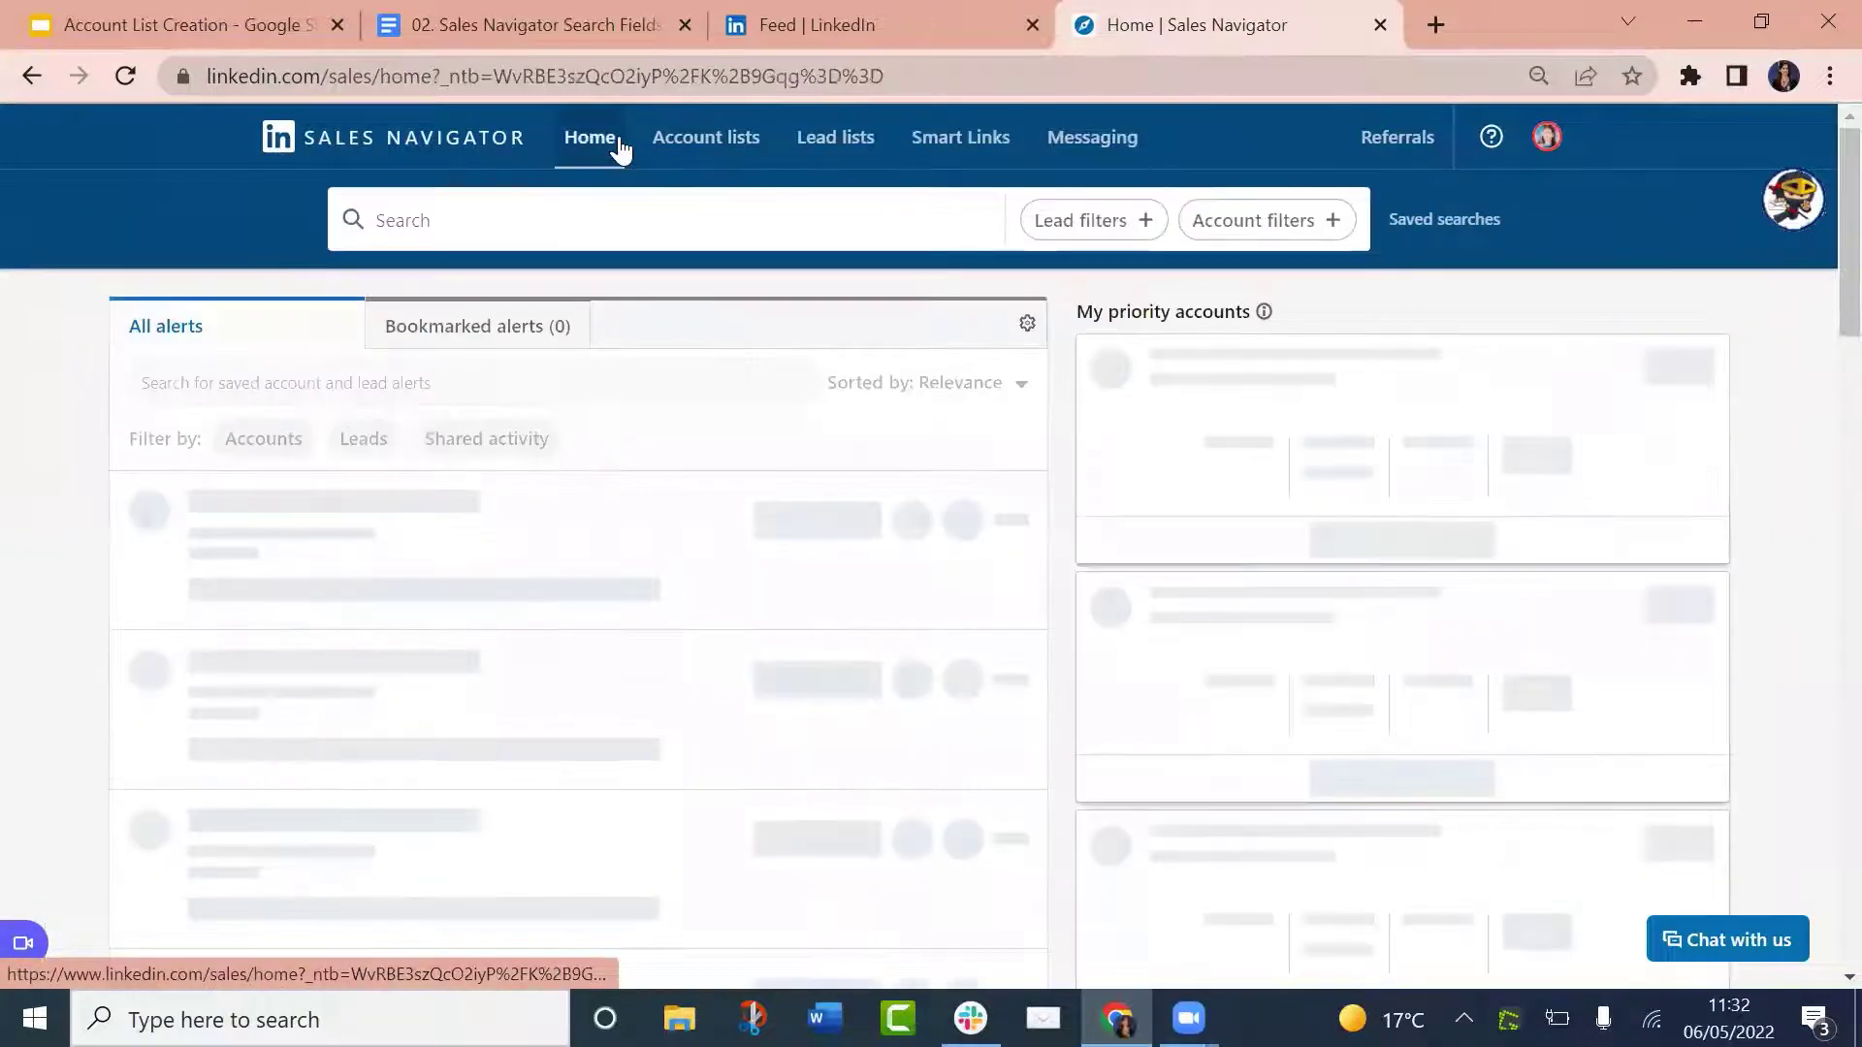
left_click(1260, 217)
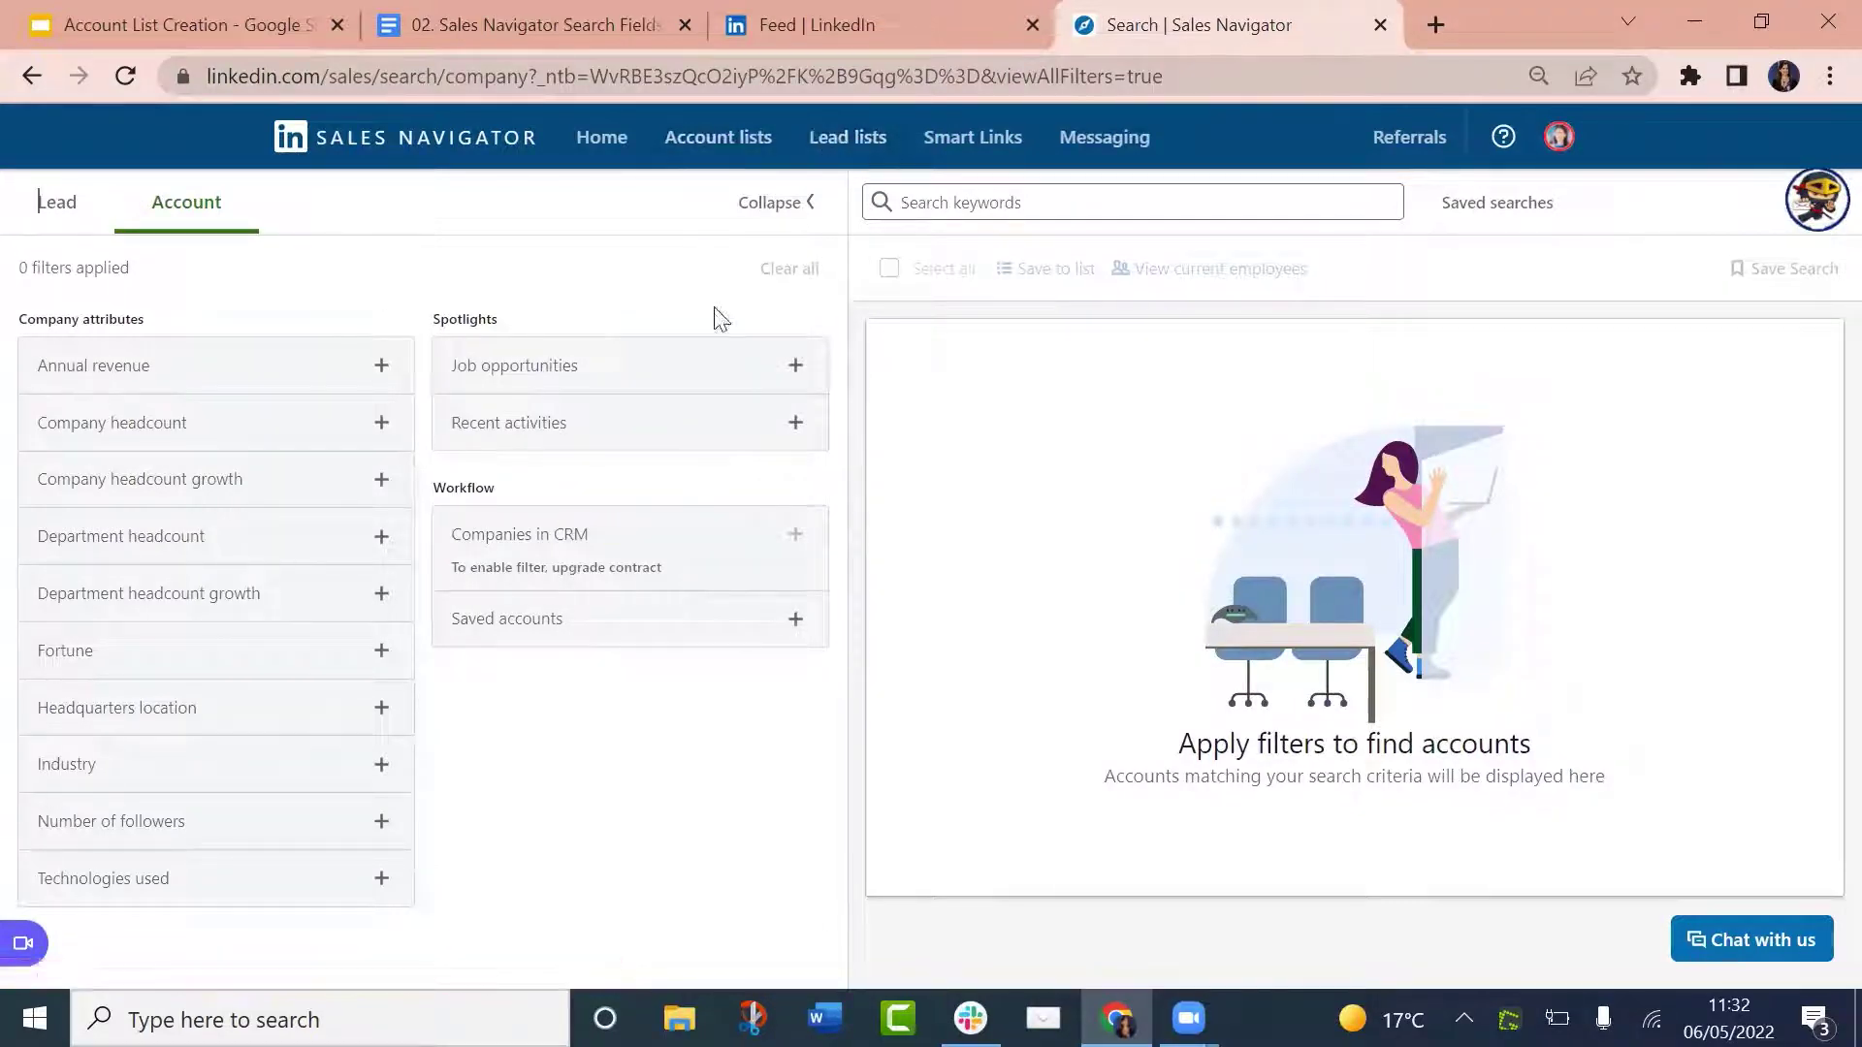
left_click(60, 204)
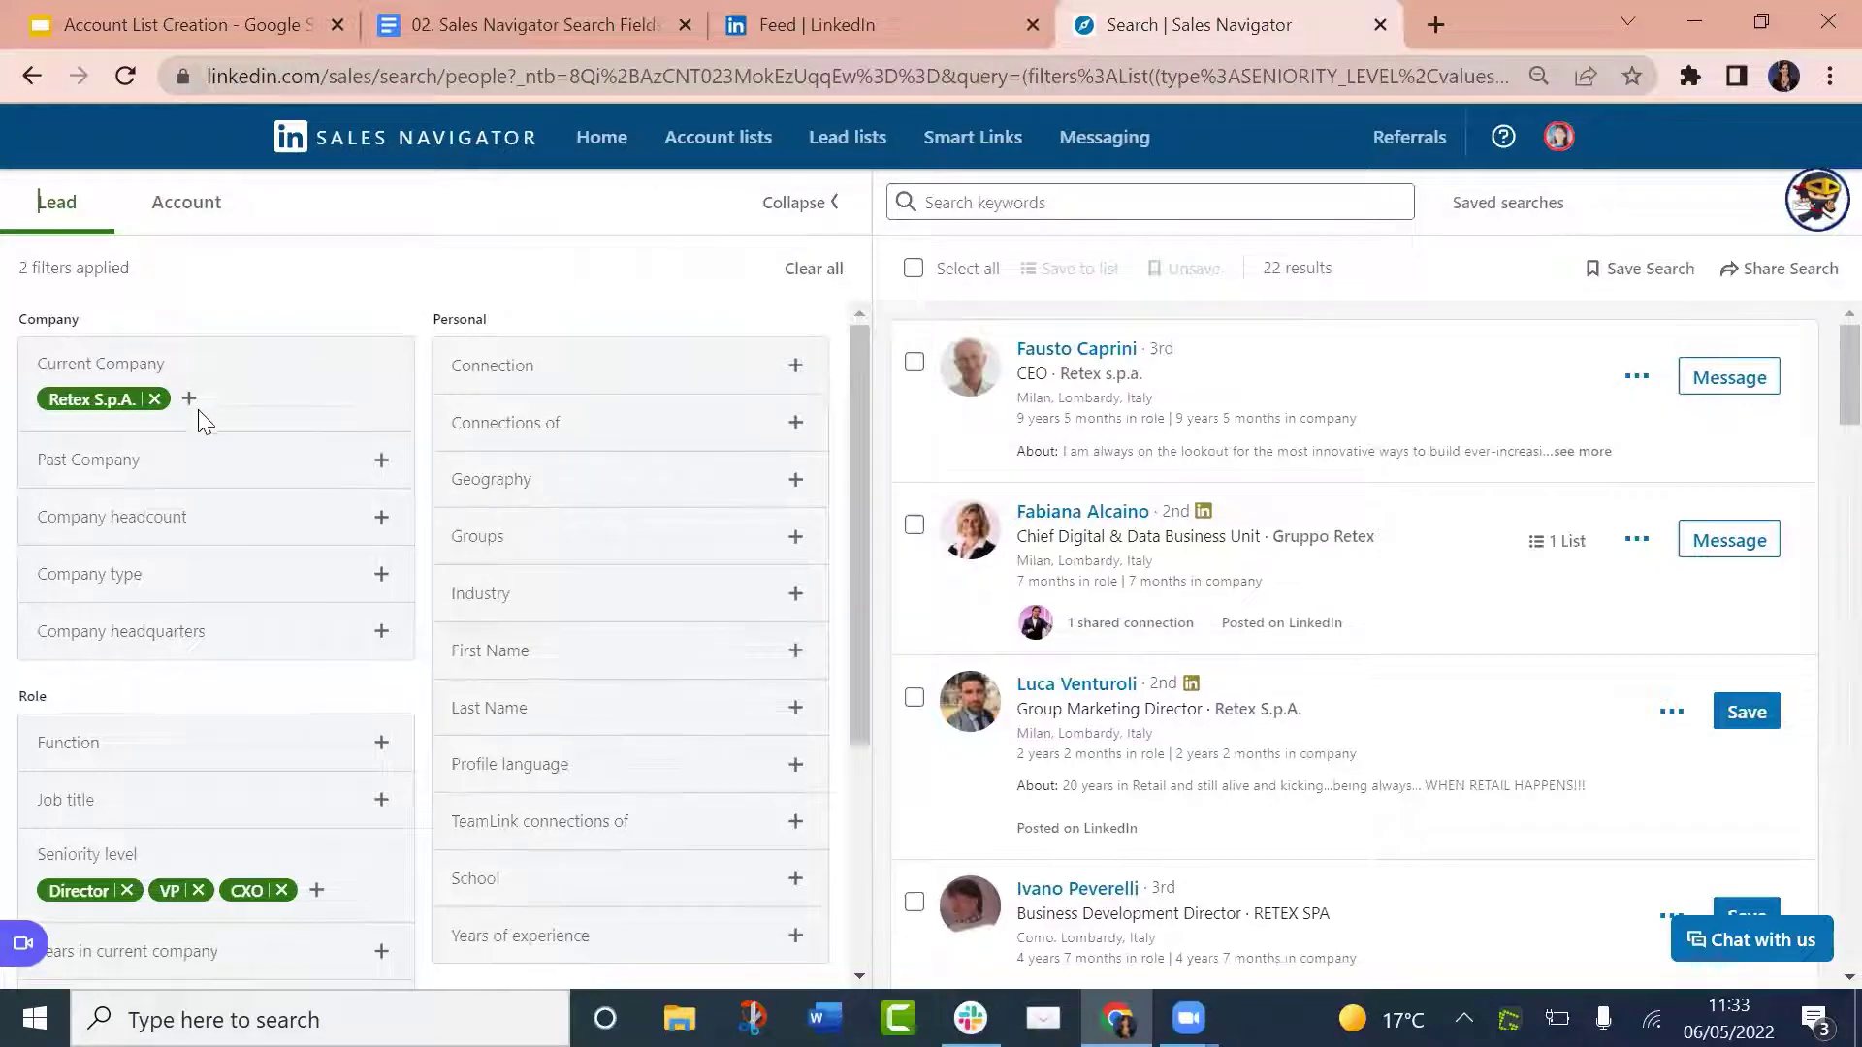
Apply the 'Posted on linkedin in 30 days' spotlight, replacing 'Changed jobs in last 90 days', leaving 8 results
left_click_drag(857, 450, 849, 733)
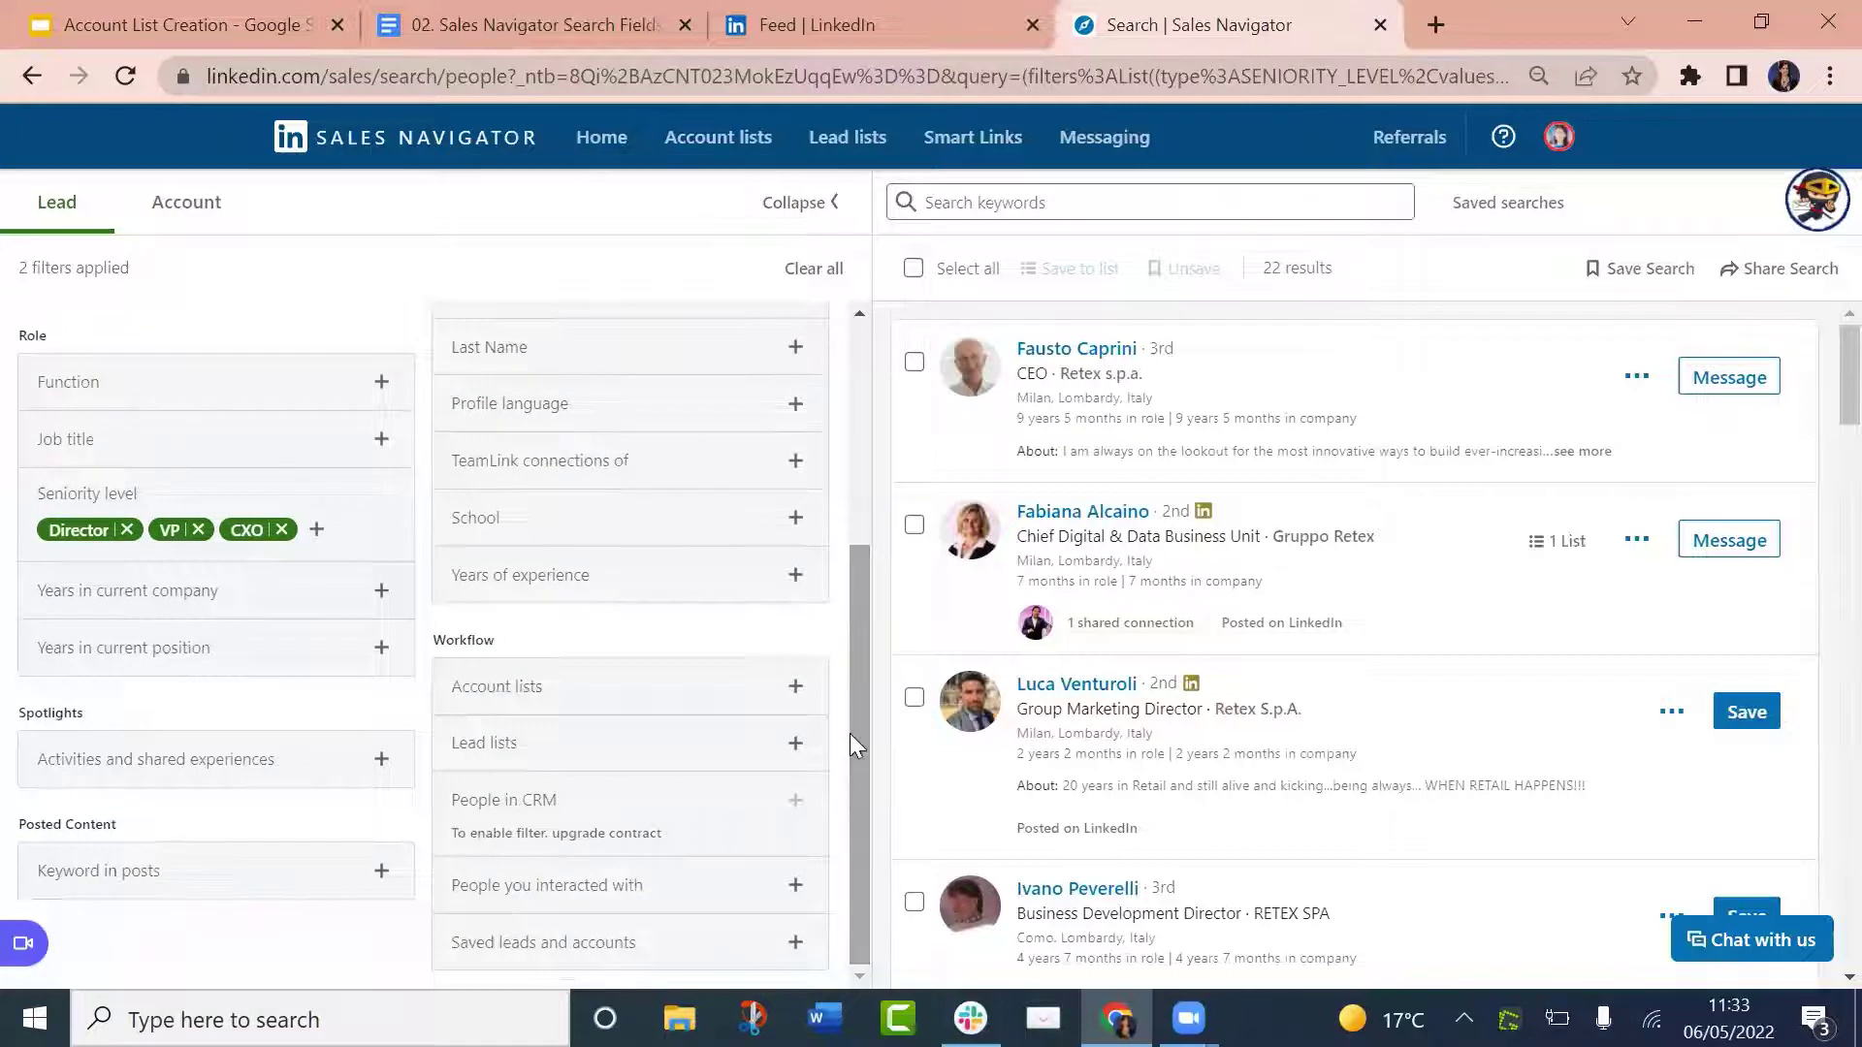
left_click(92, 777)
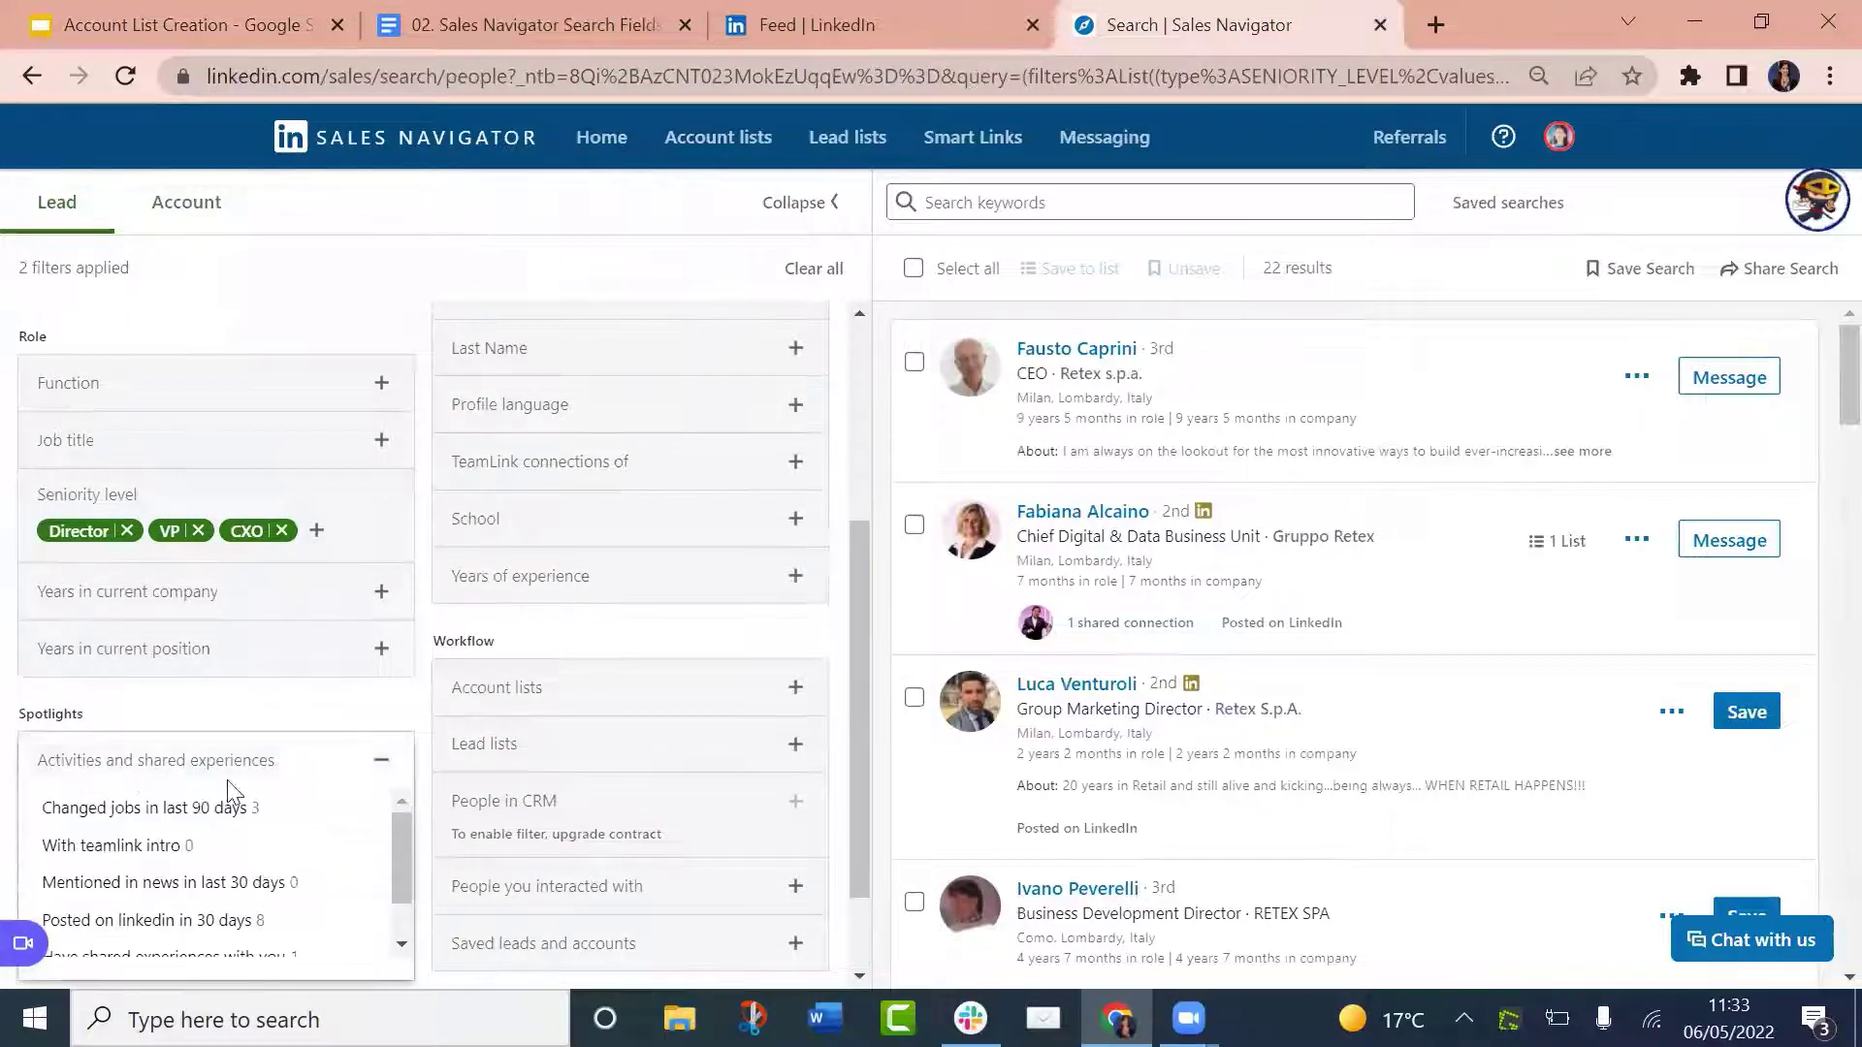
left_click(225, 814)
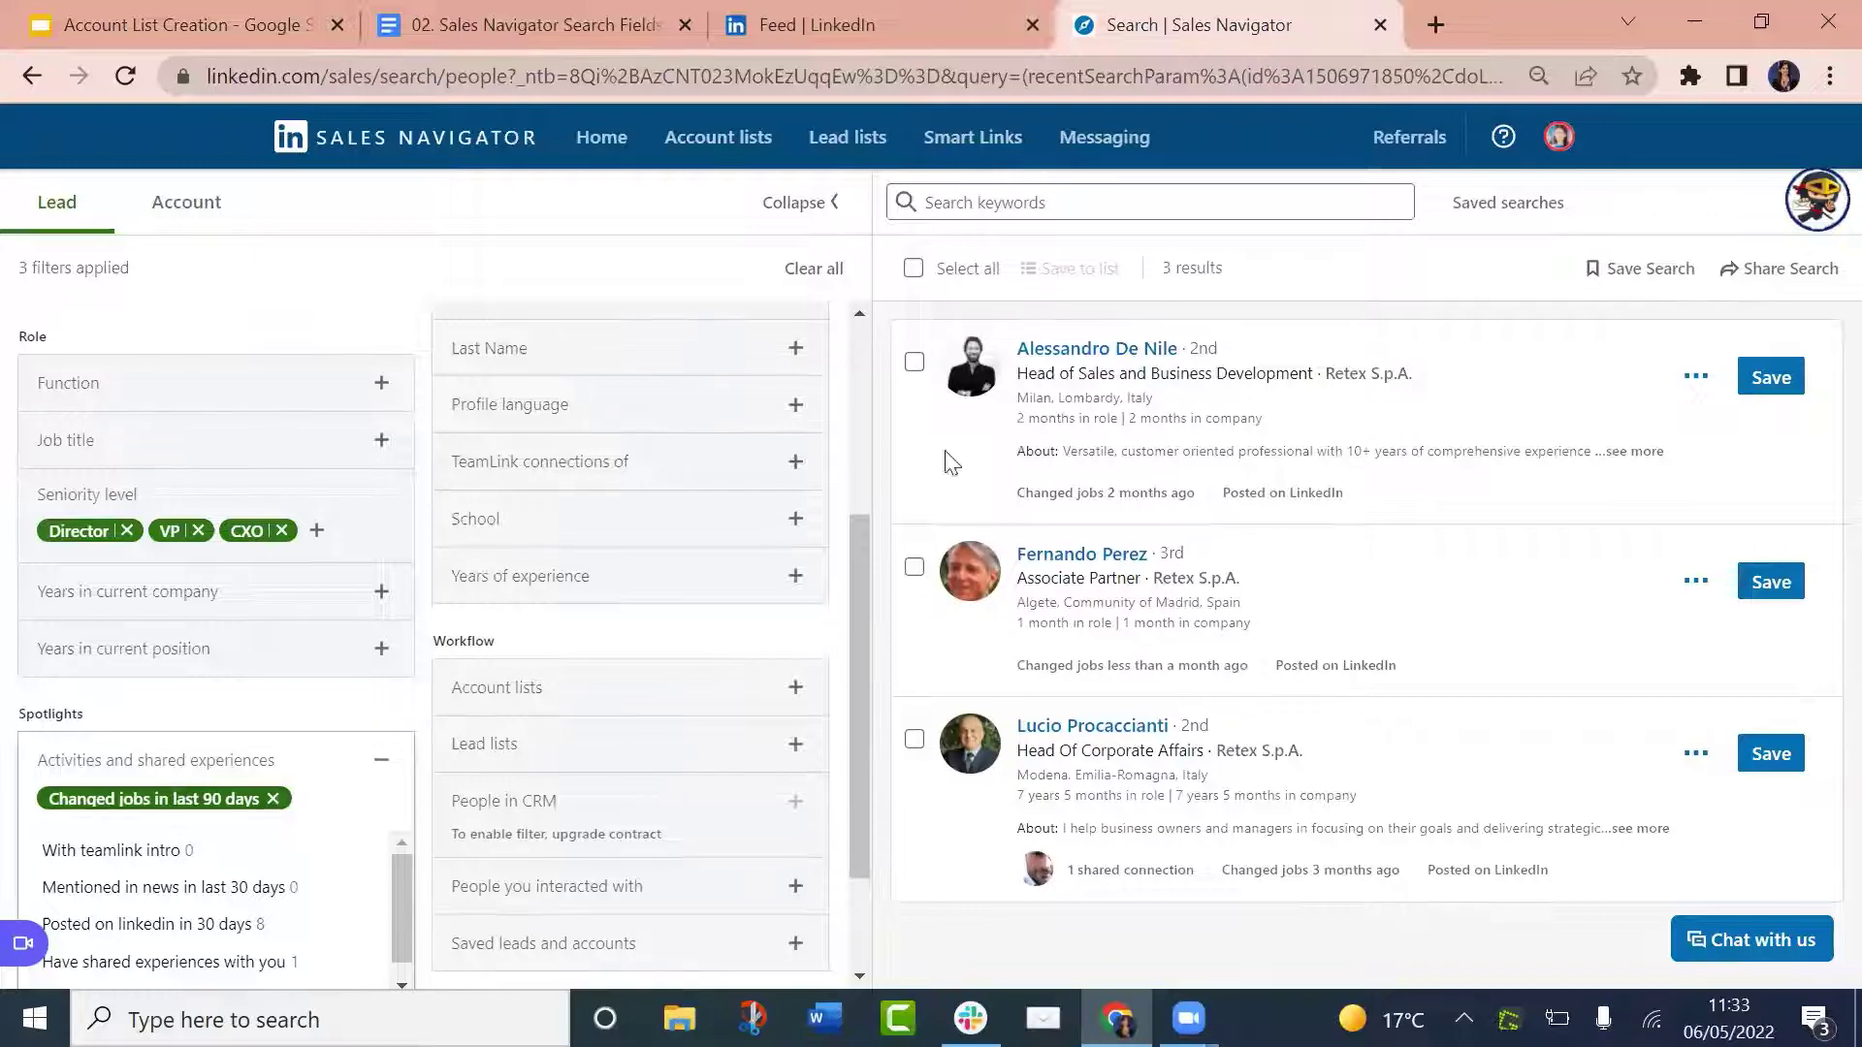
left_click(273, 799)
left_click(223, 960)
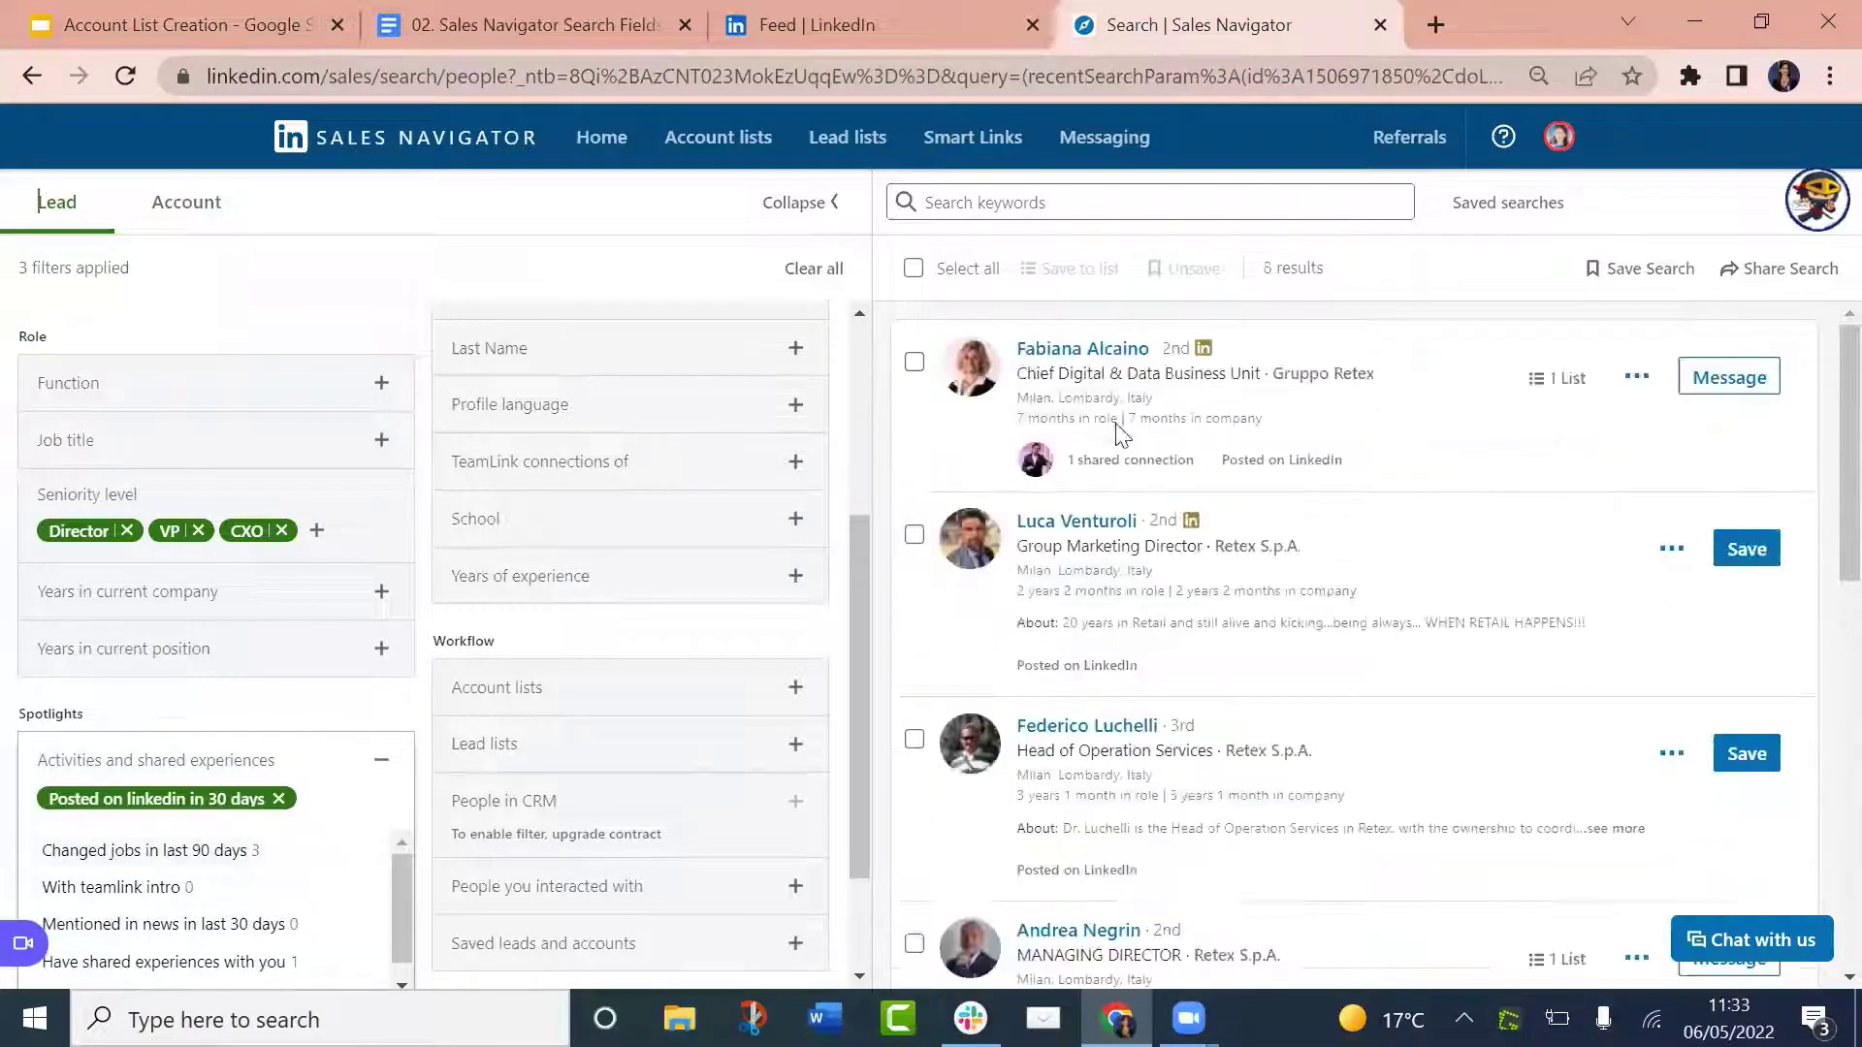
scroll(1219, 577, "down", 7)
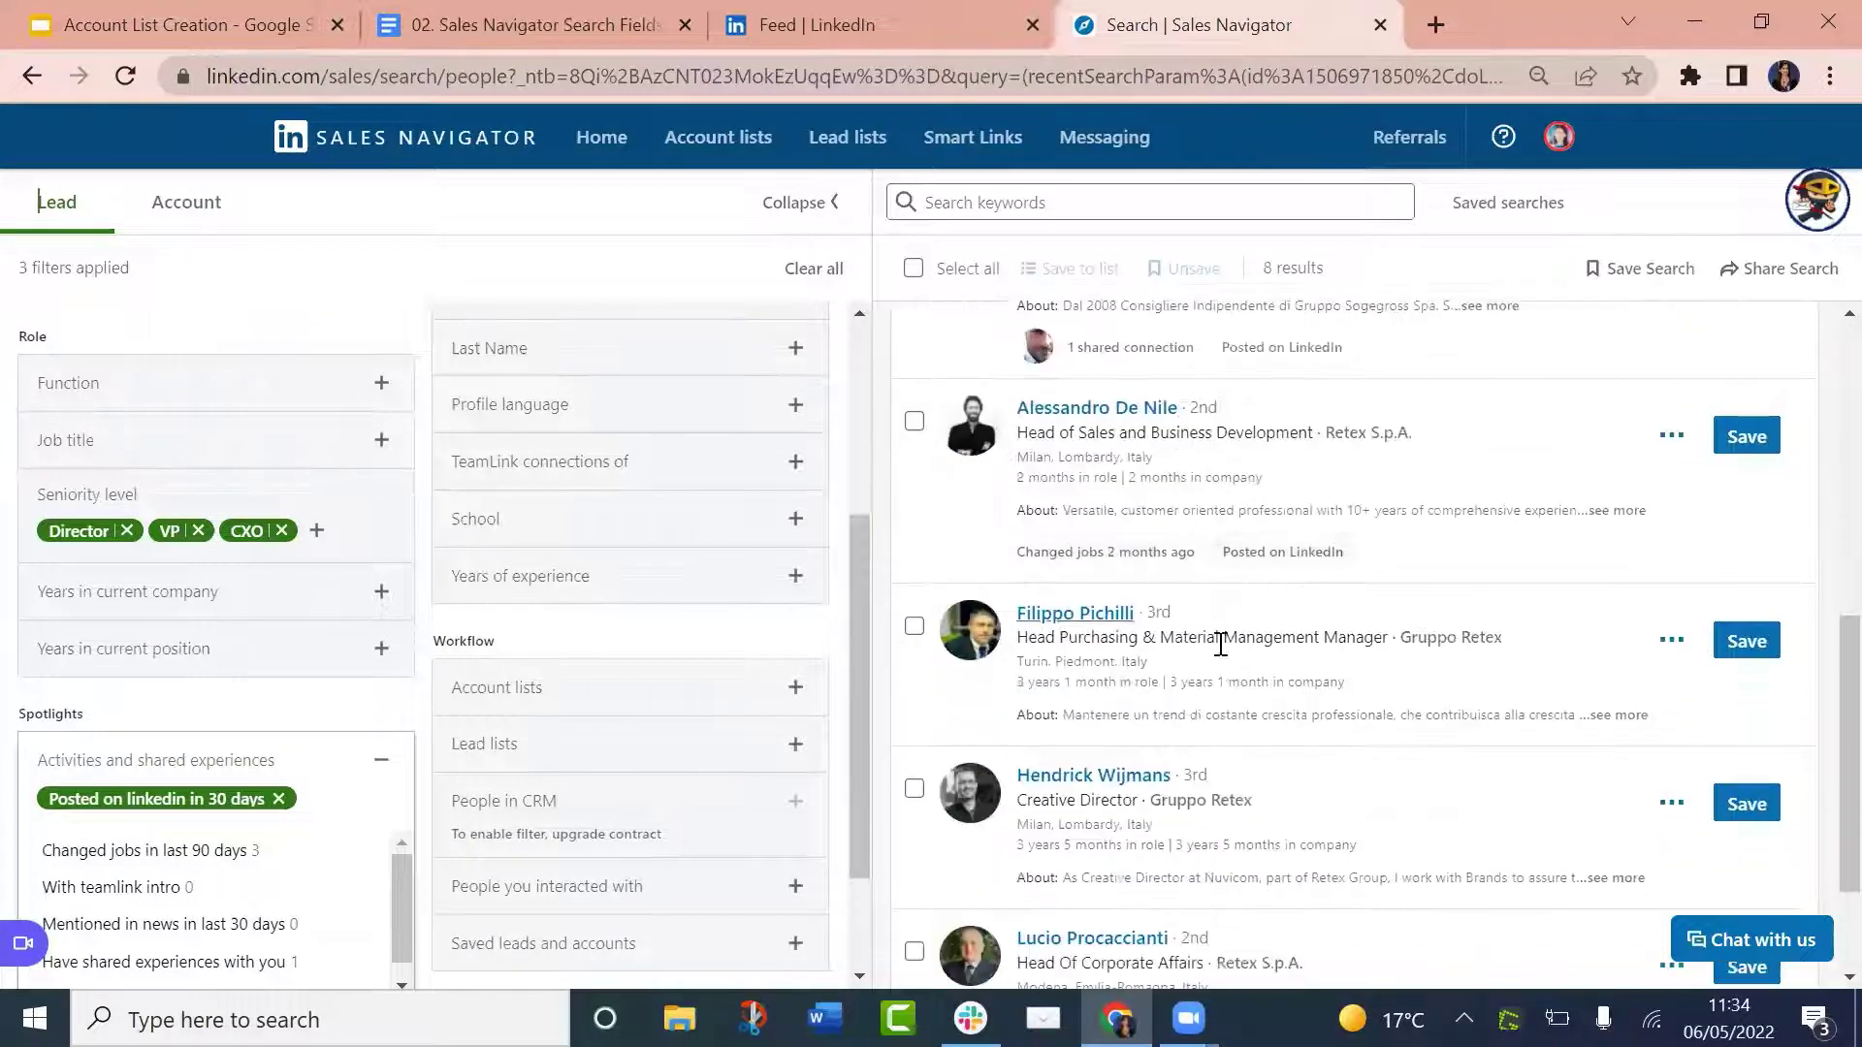
scroll(1217, 630, "down", 2)
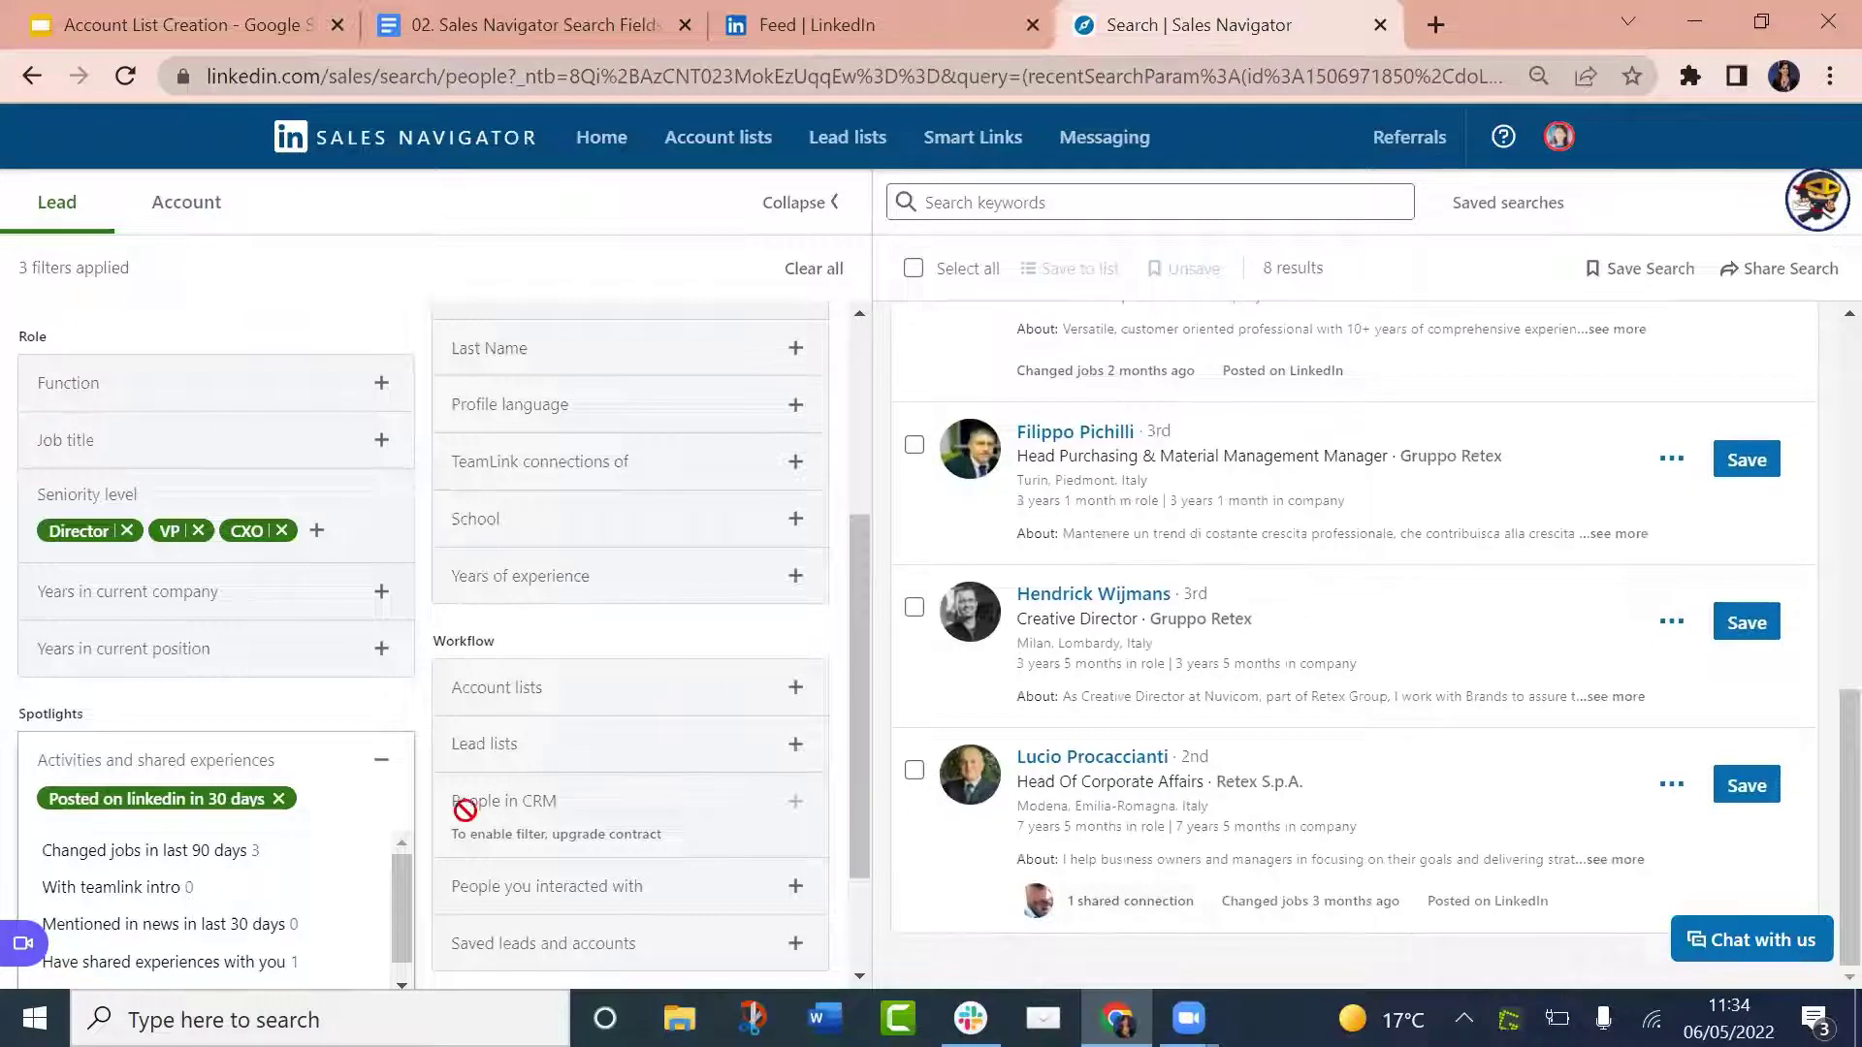
left_click(381, 761)
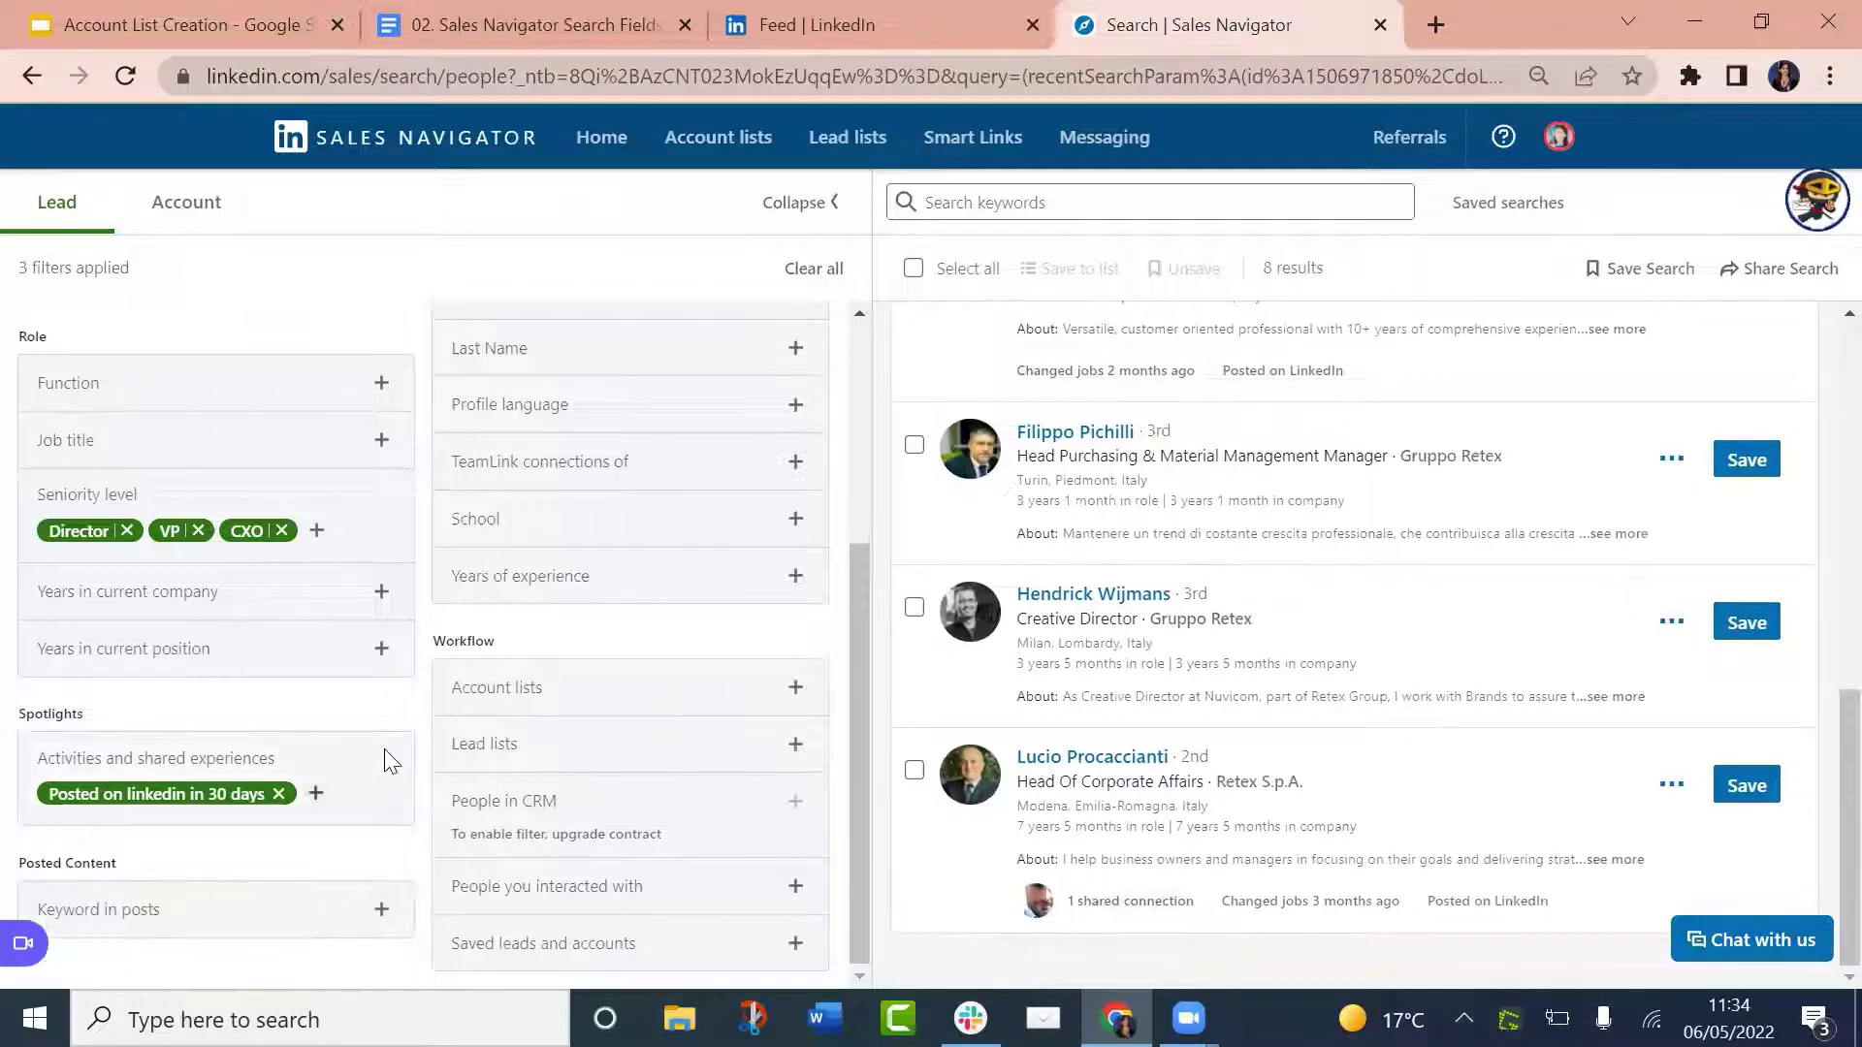
left_click(107, 601)
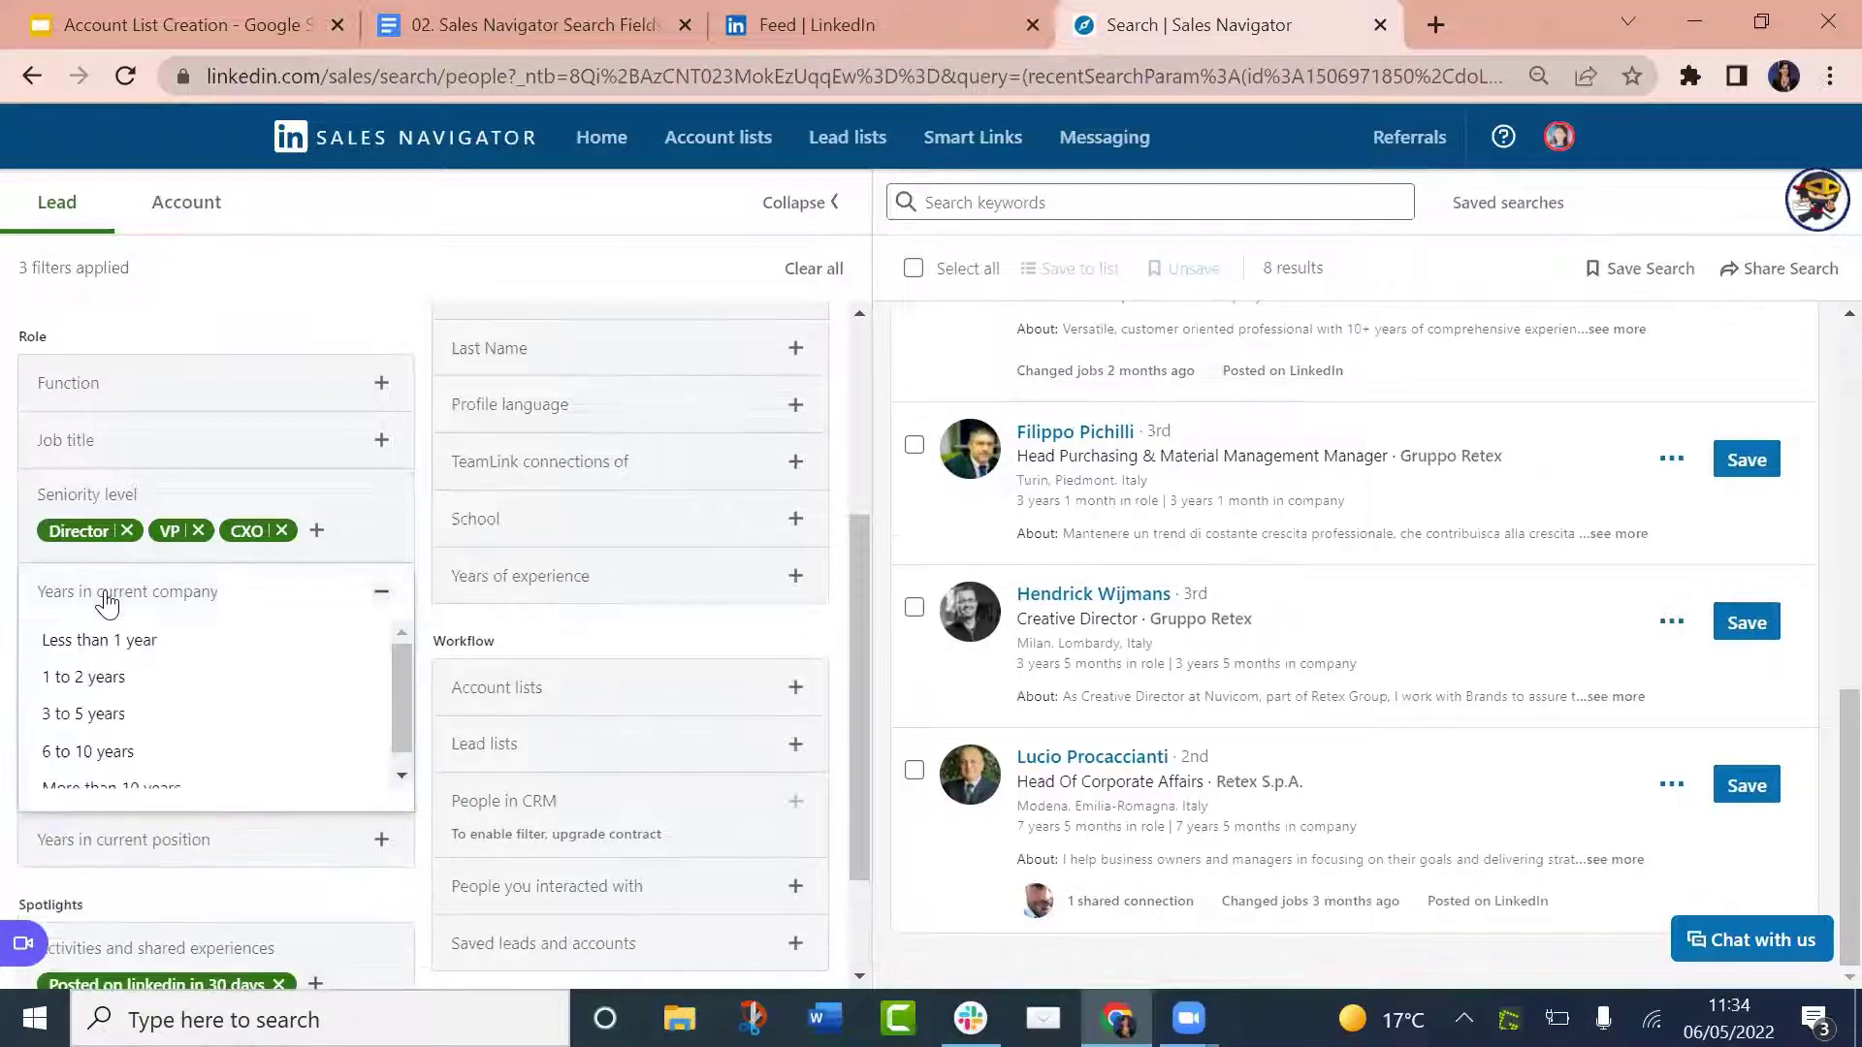
left_click(383, 593)
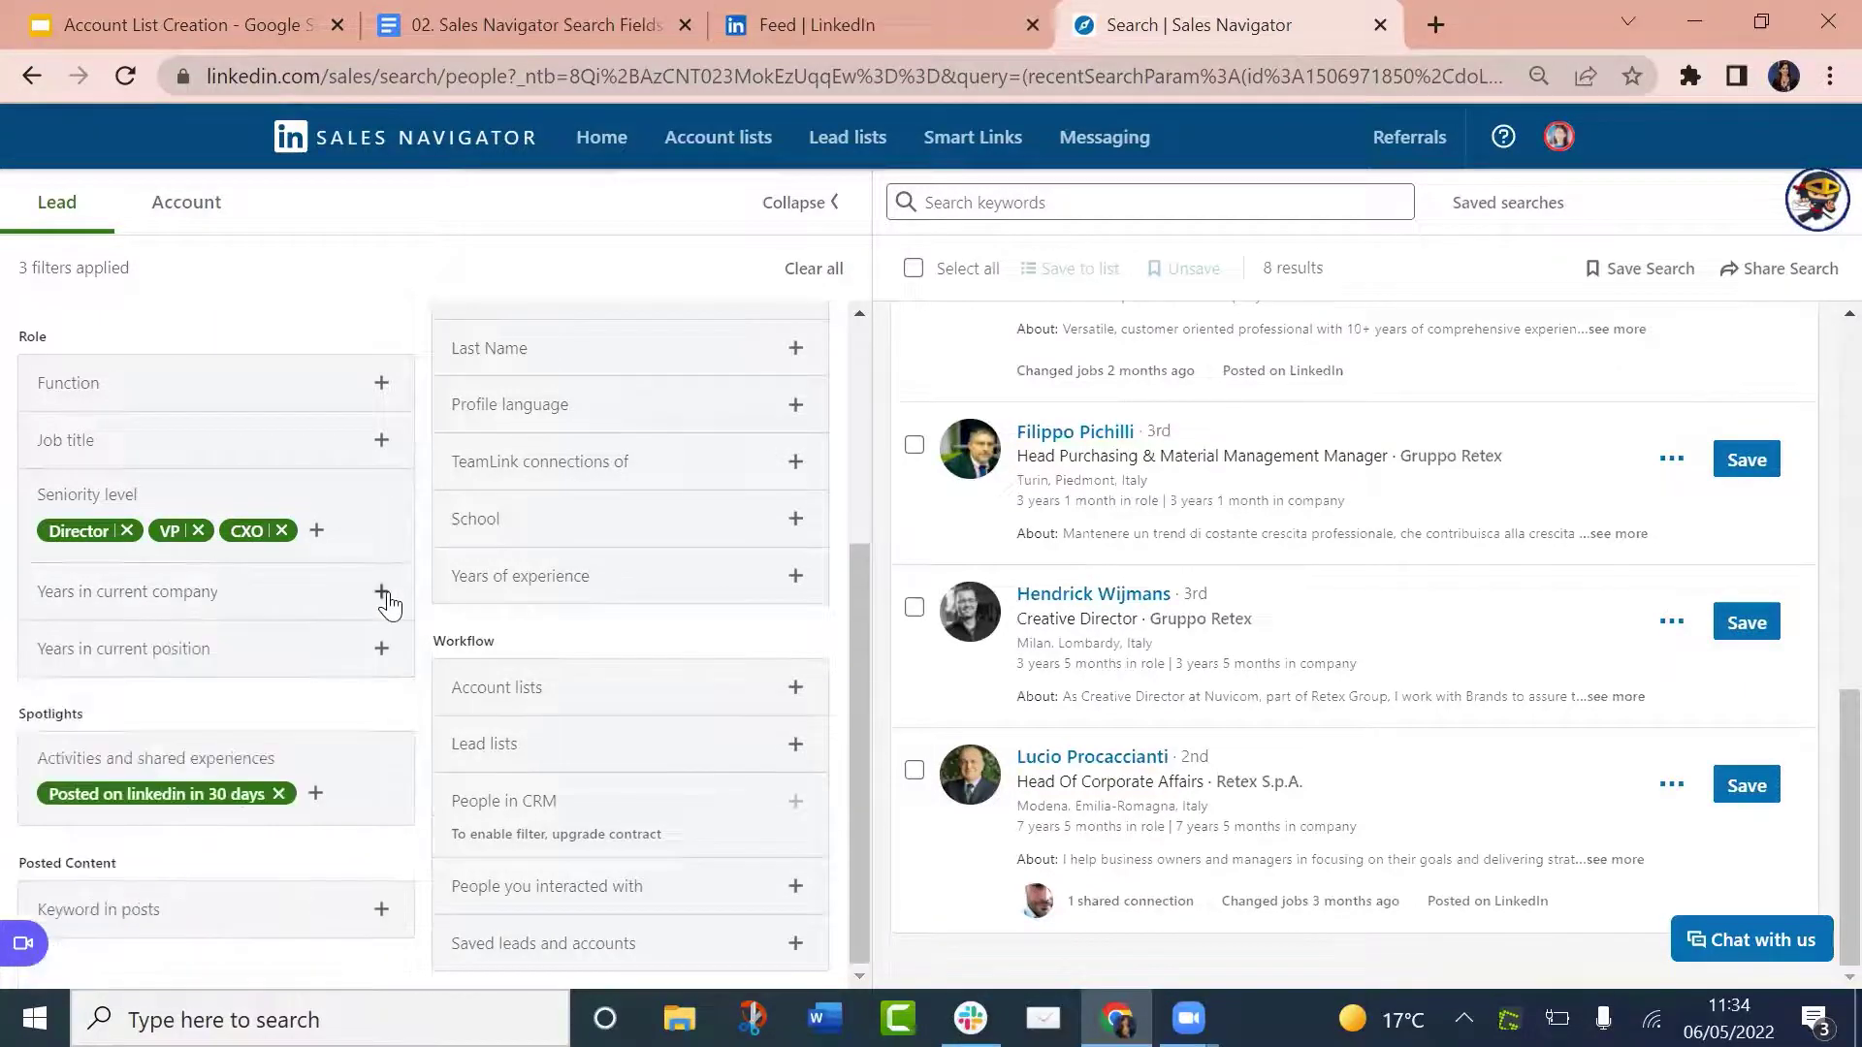
left_click(158, 665)
left_click(380, 657)
scroll(378, 664, "up", 3)
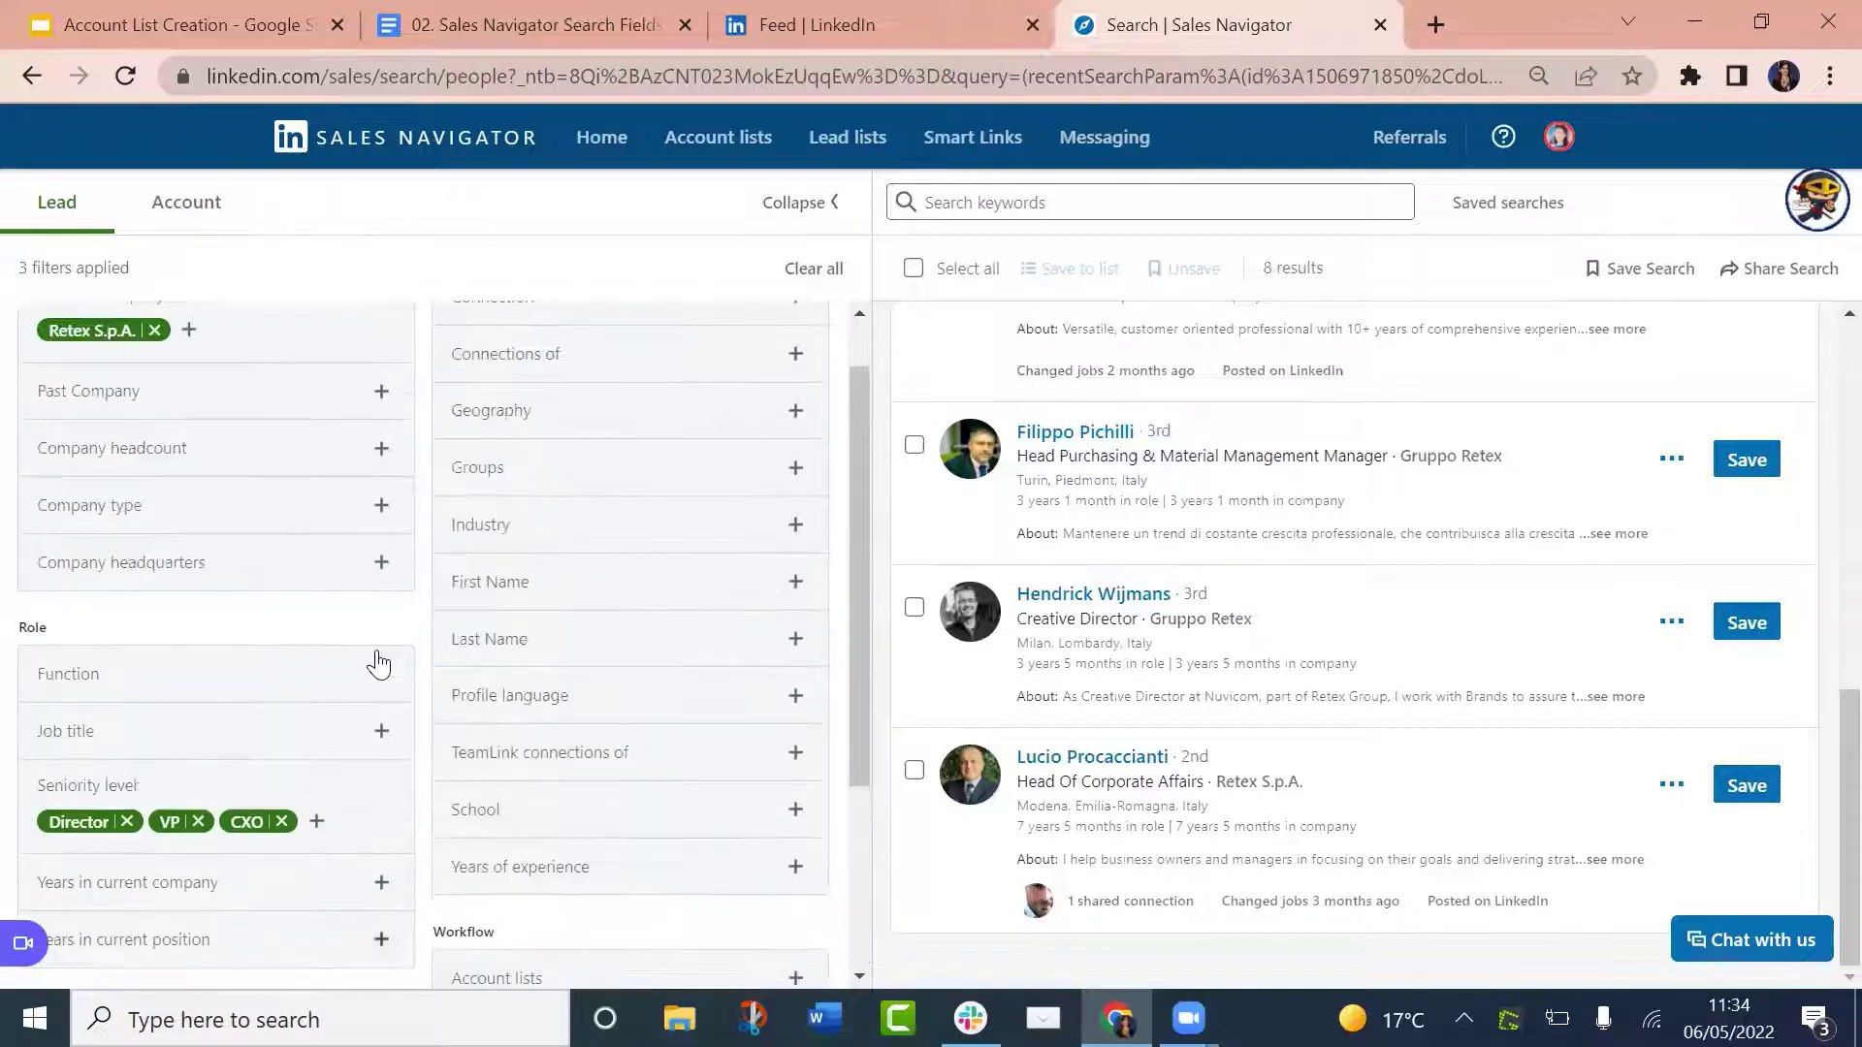
left_click(91, 682)
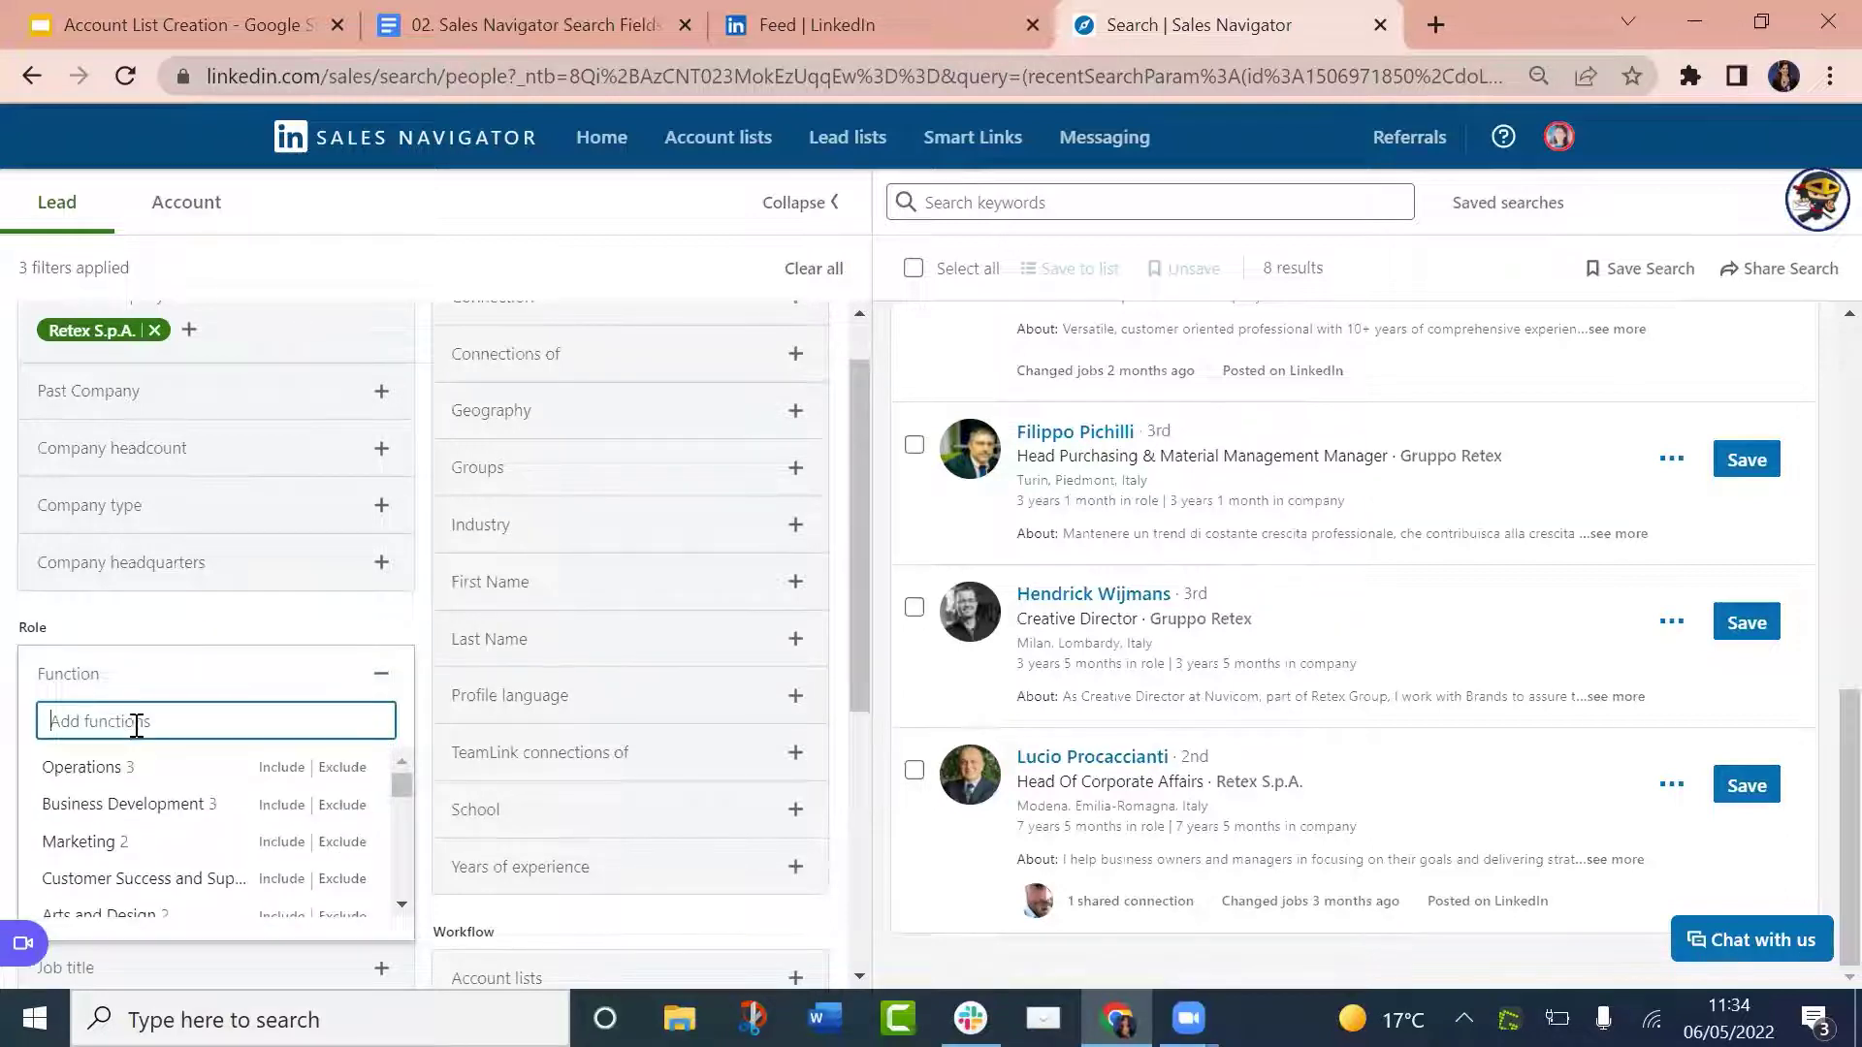
scroll(136, 823, "down", 4)
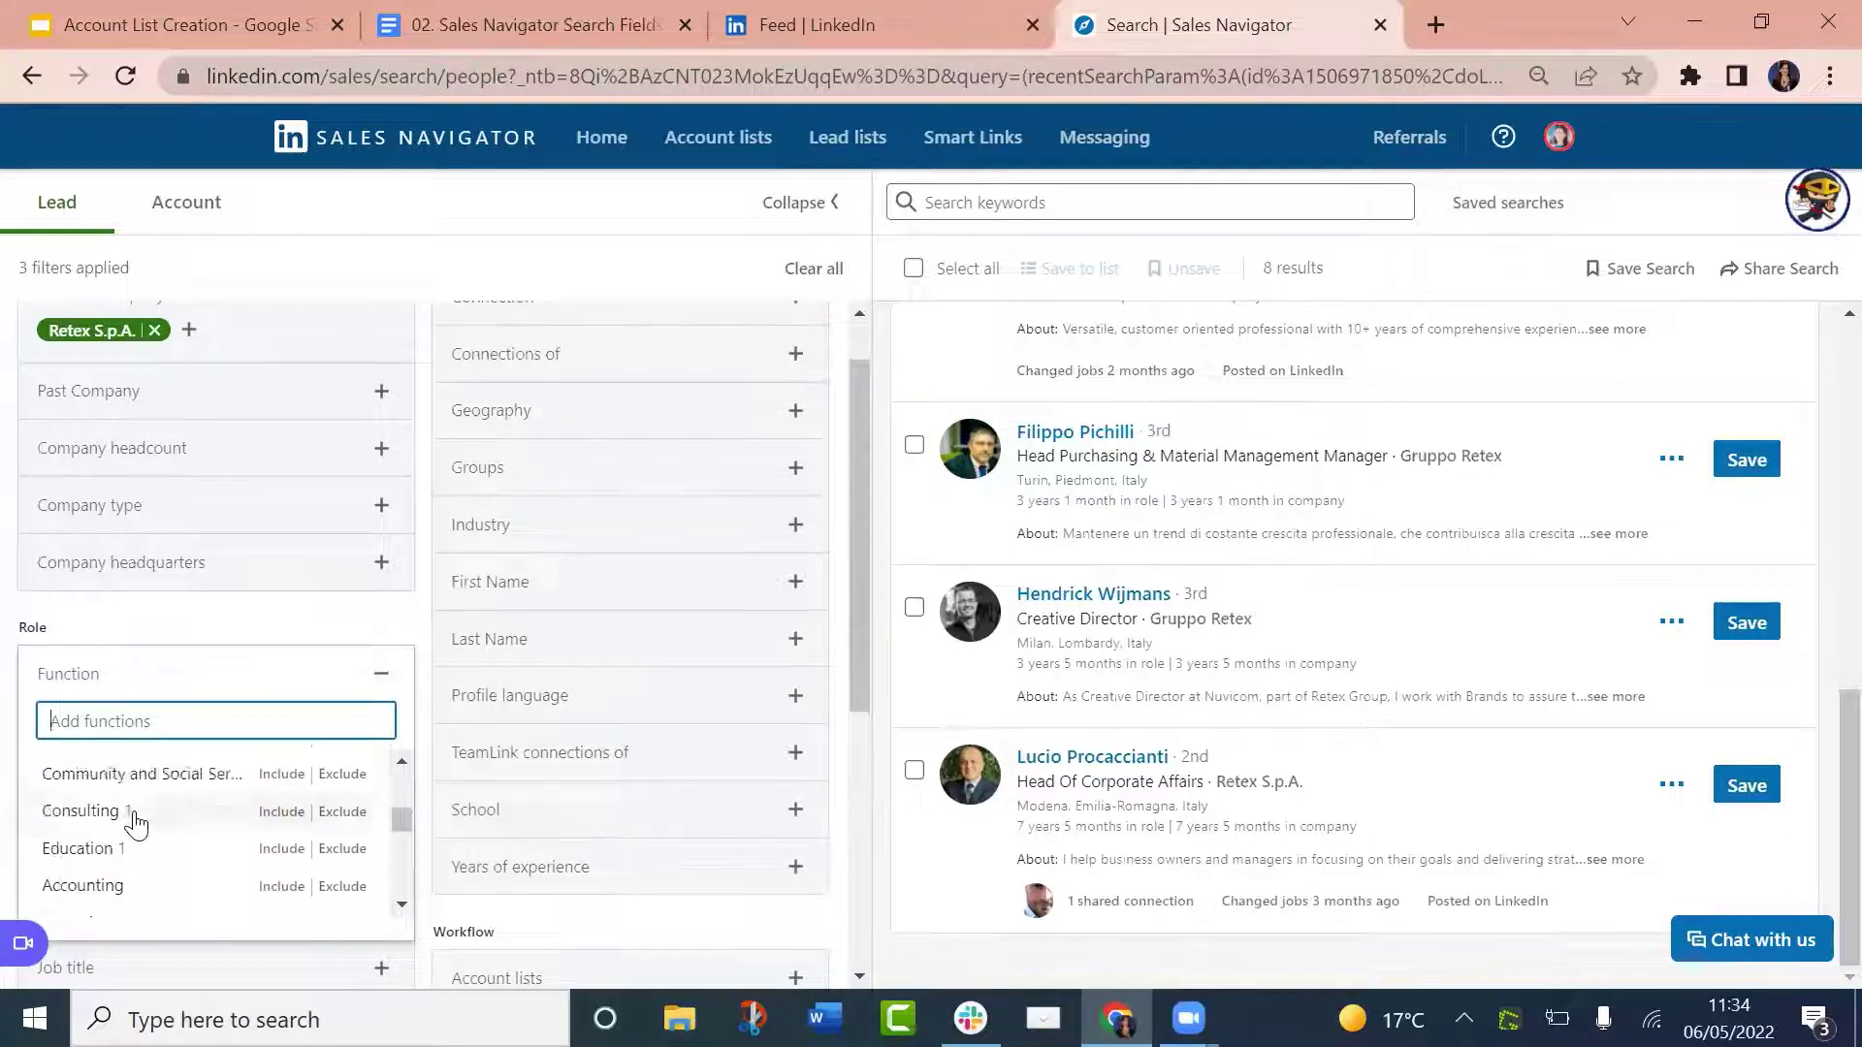
scroll(136, 823, "down", 5)
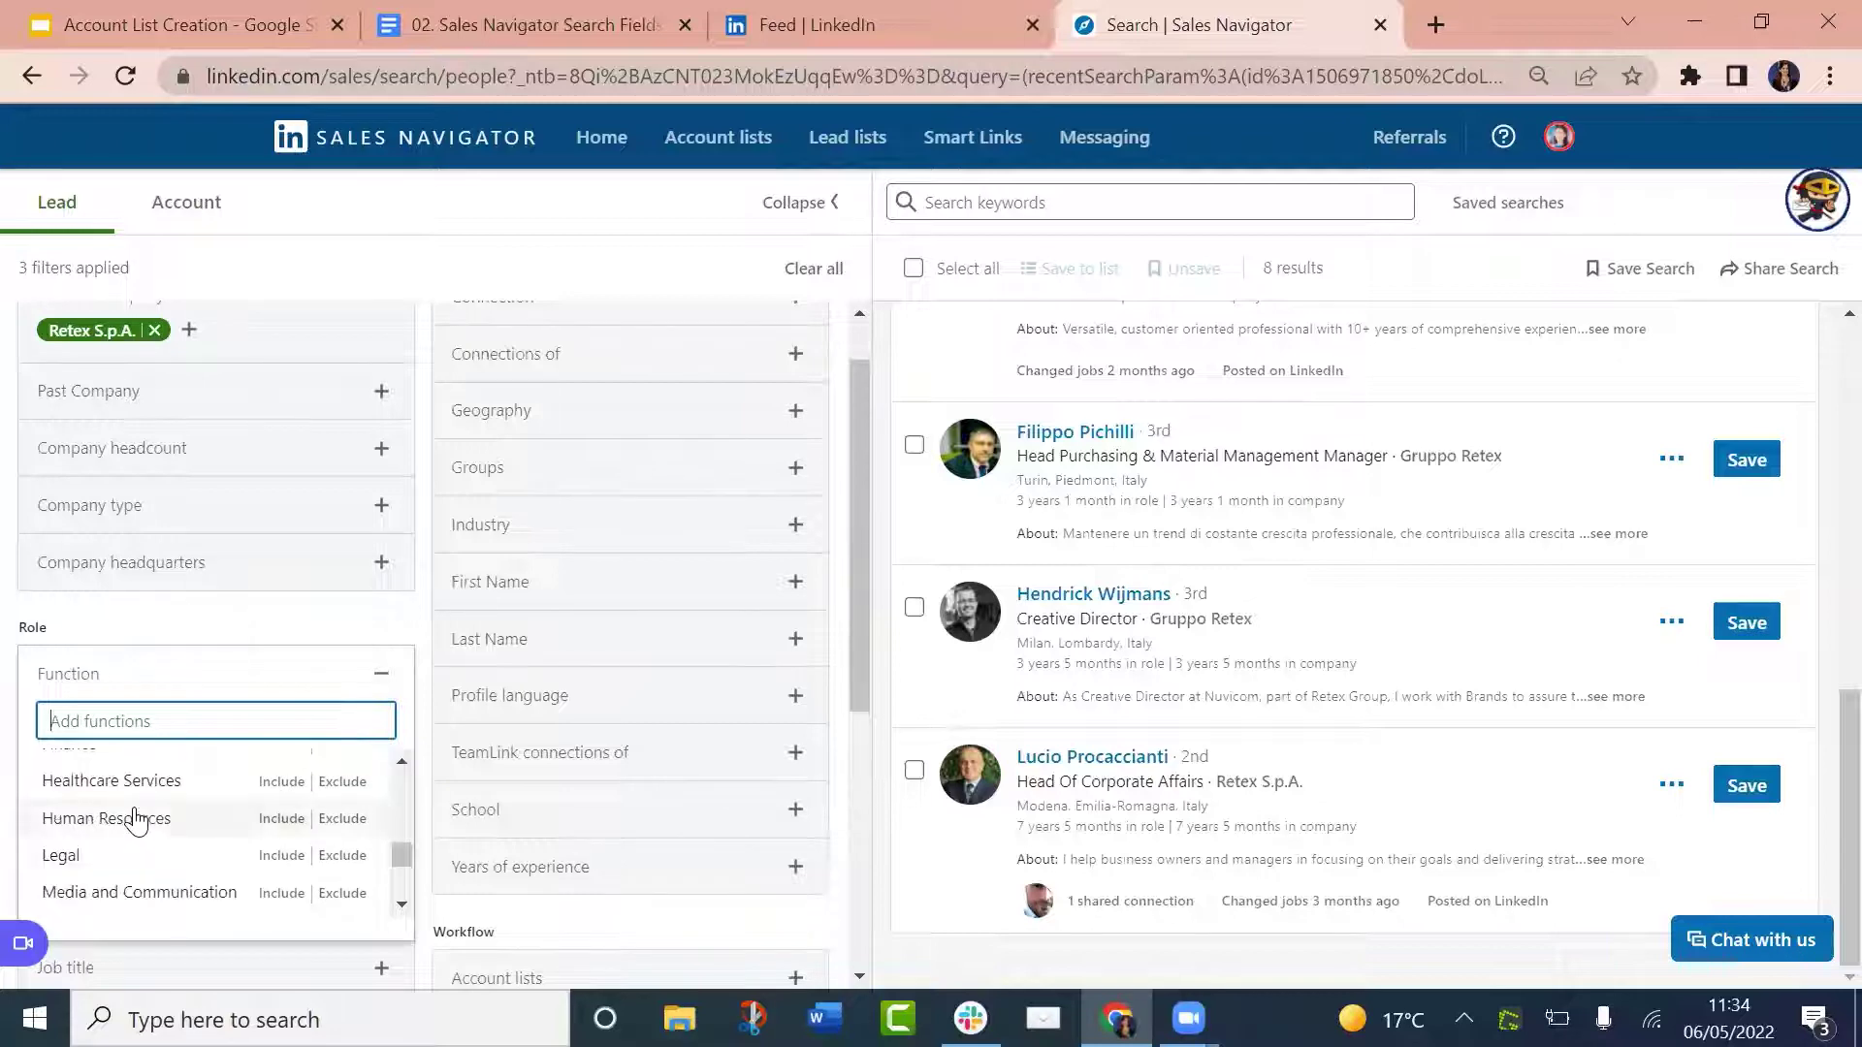
scroll(136, 822, "up", 5)
left_click(1120, 564)
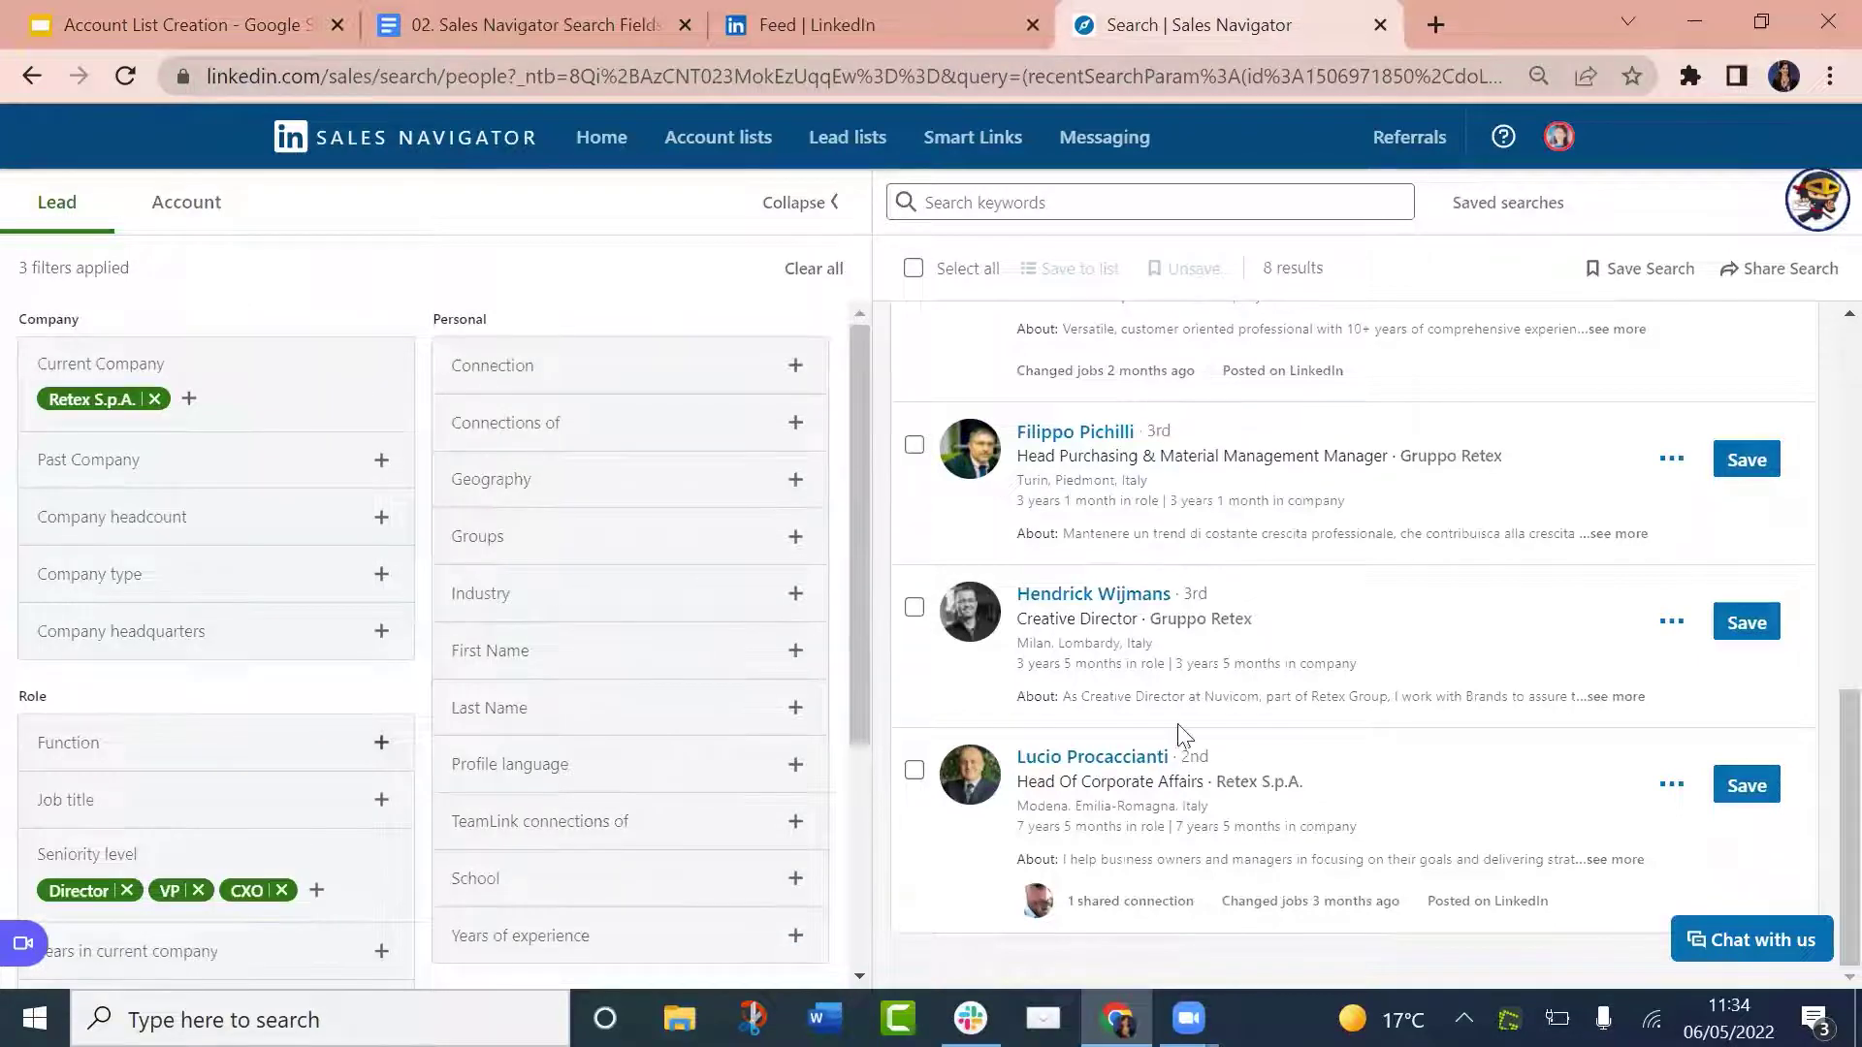